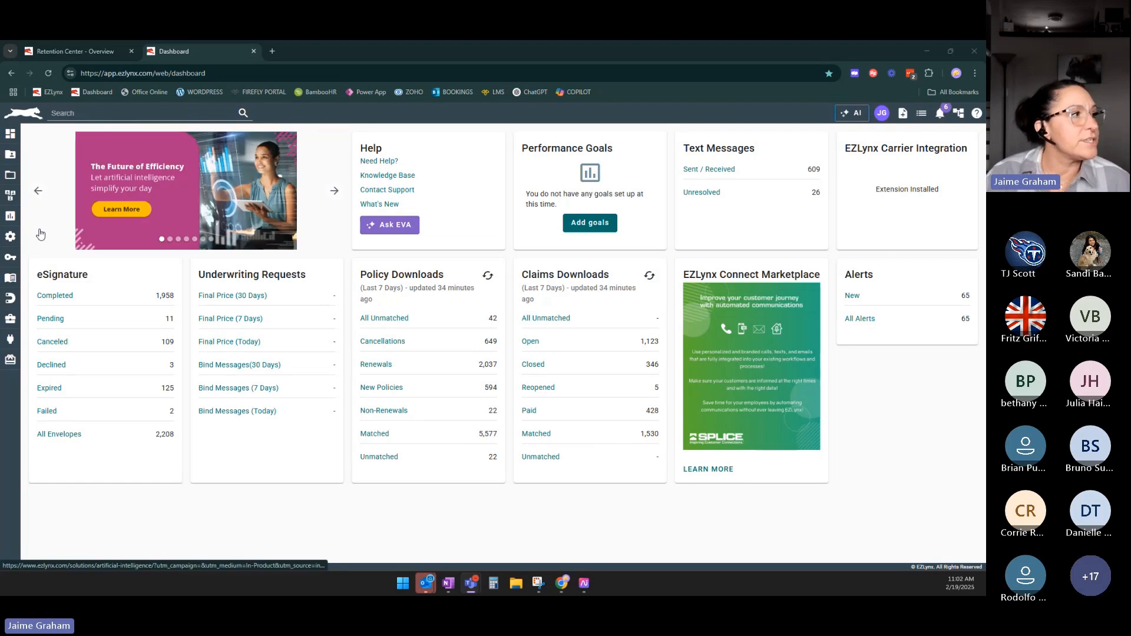
Open the Retention Center overview, then keep the already loaded overview and close the duplicate tab.
mouse_move(11, 299)
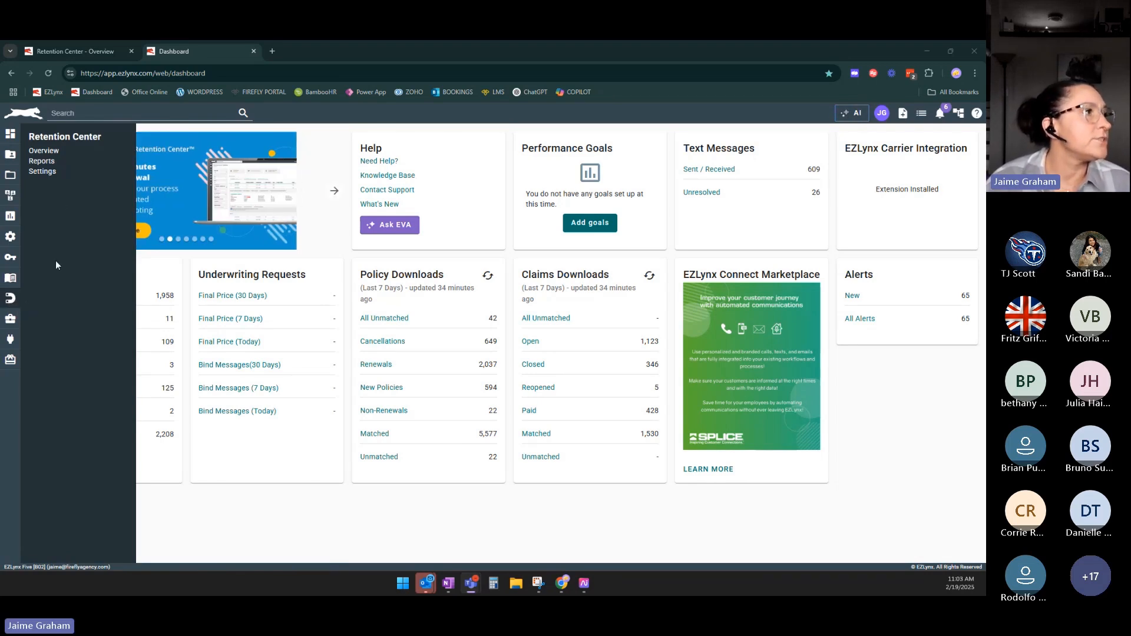
left_click(47, 153)
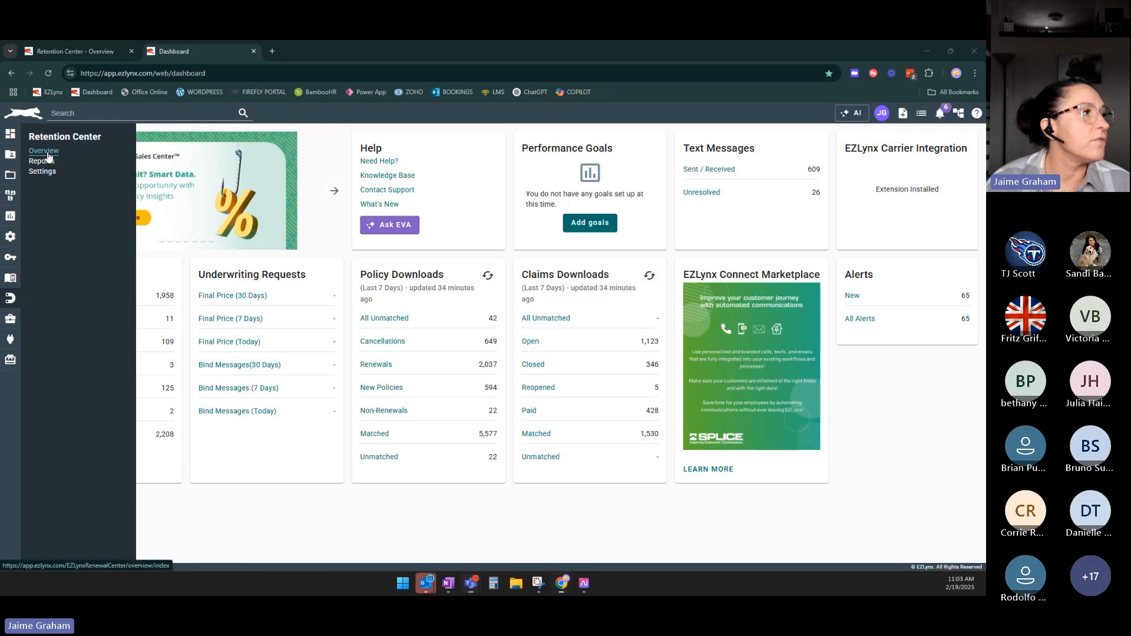
left_click(77, 53)
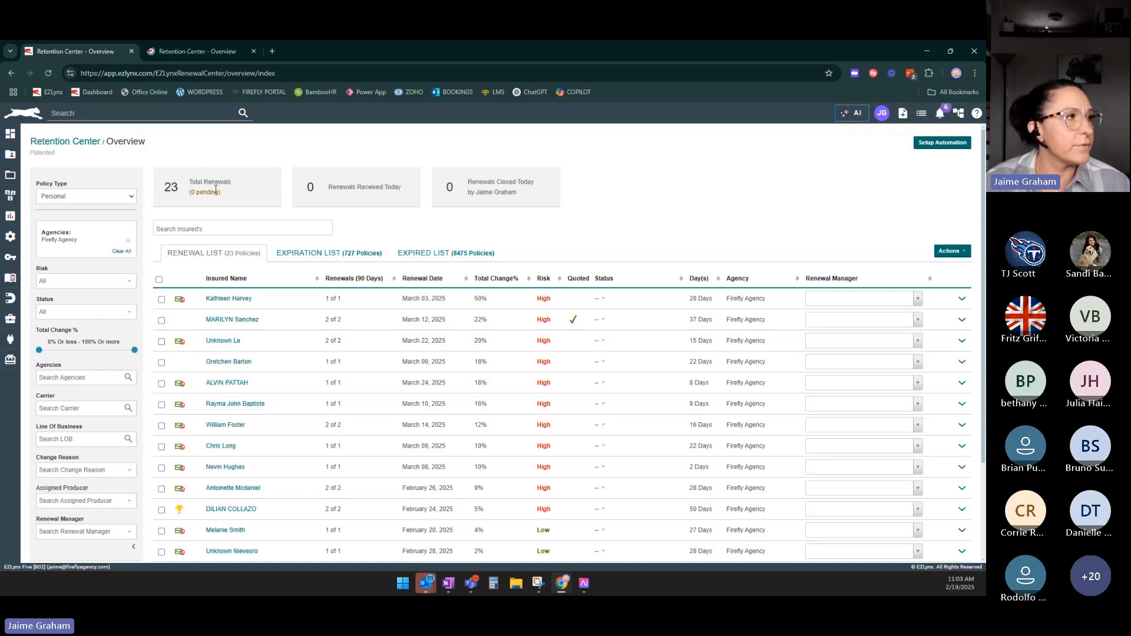
left_click(253, 51)
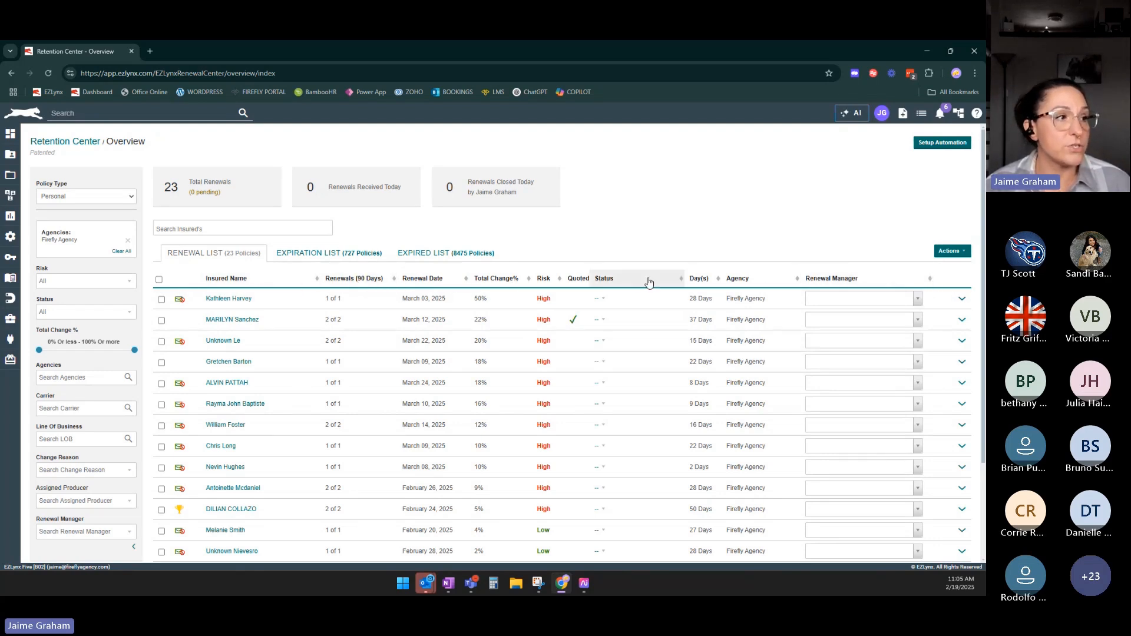
Sort the renewal list by renewal date, earliest first, and expand the first insured's renewal details.
left_click(416, 281)
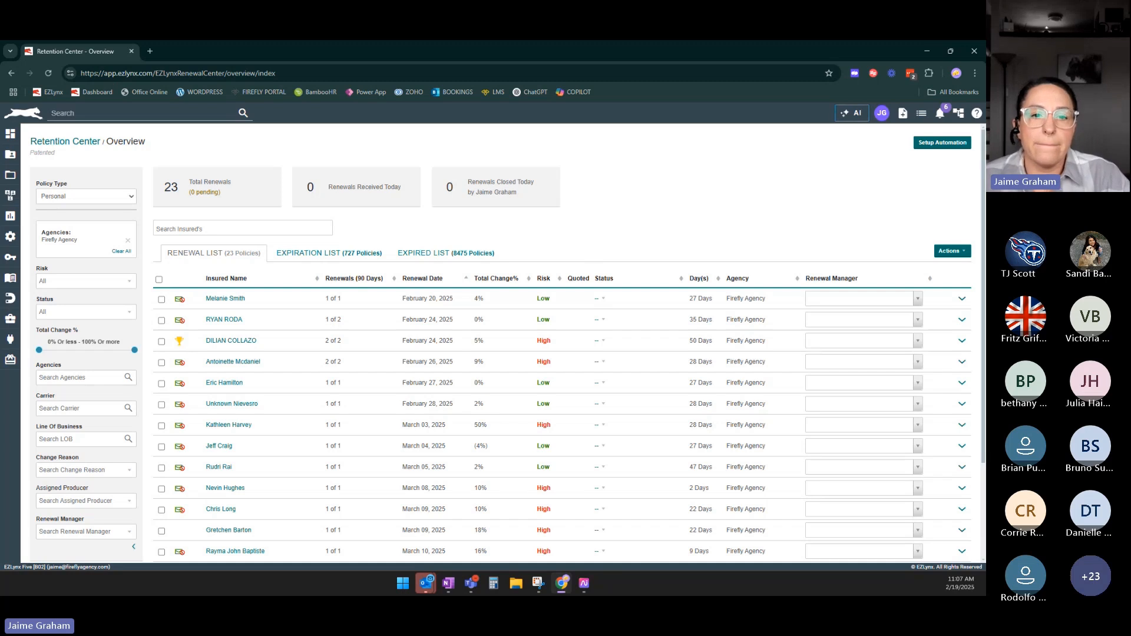
scroll(648, 212, "down", 1)
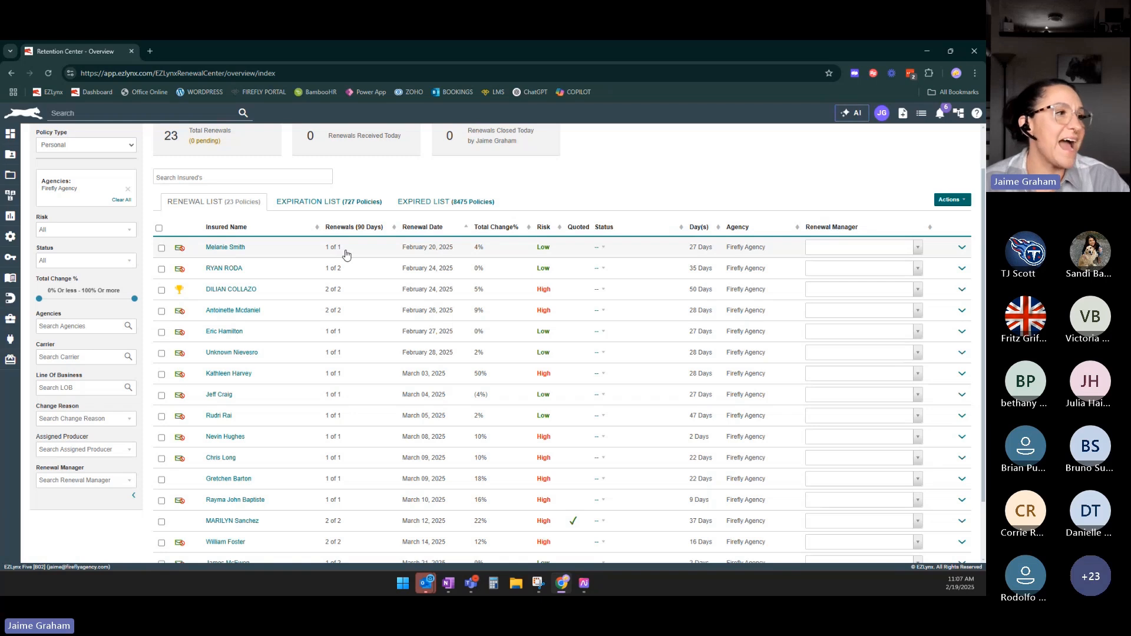
left_click(409, 254)
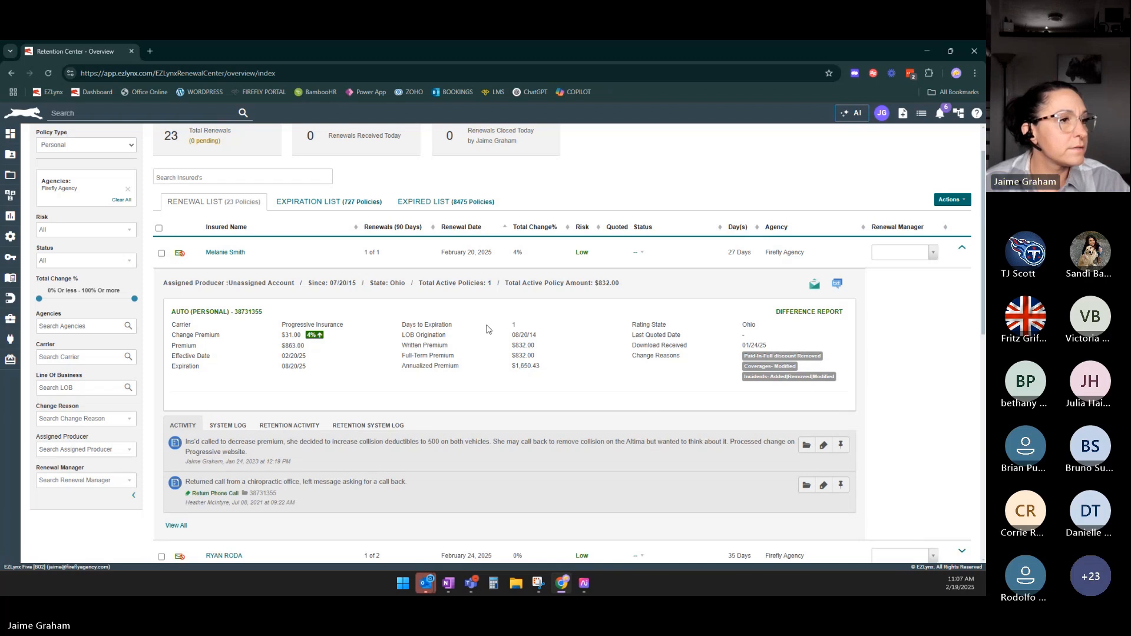
Open the difference report for the expanded auto policy, compare both versions through to the Policy Summary Info Section, and close the report.
left_click(799, 317)
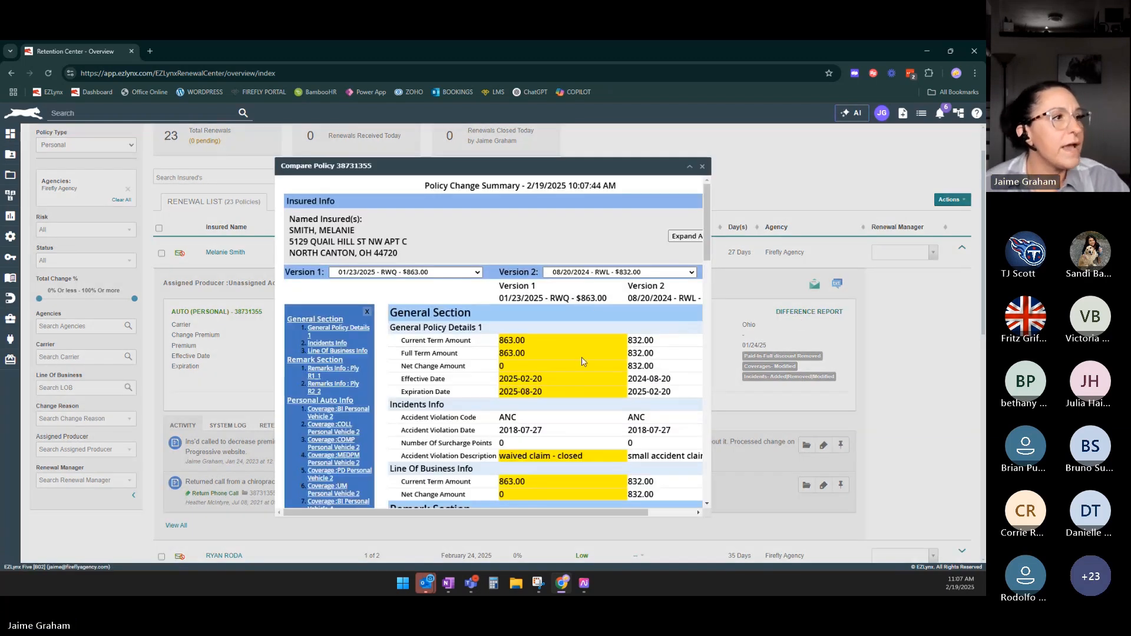
left_click_drag(622, 512, 670, 506)
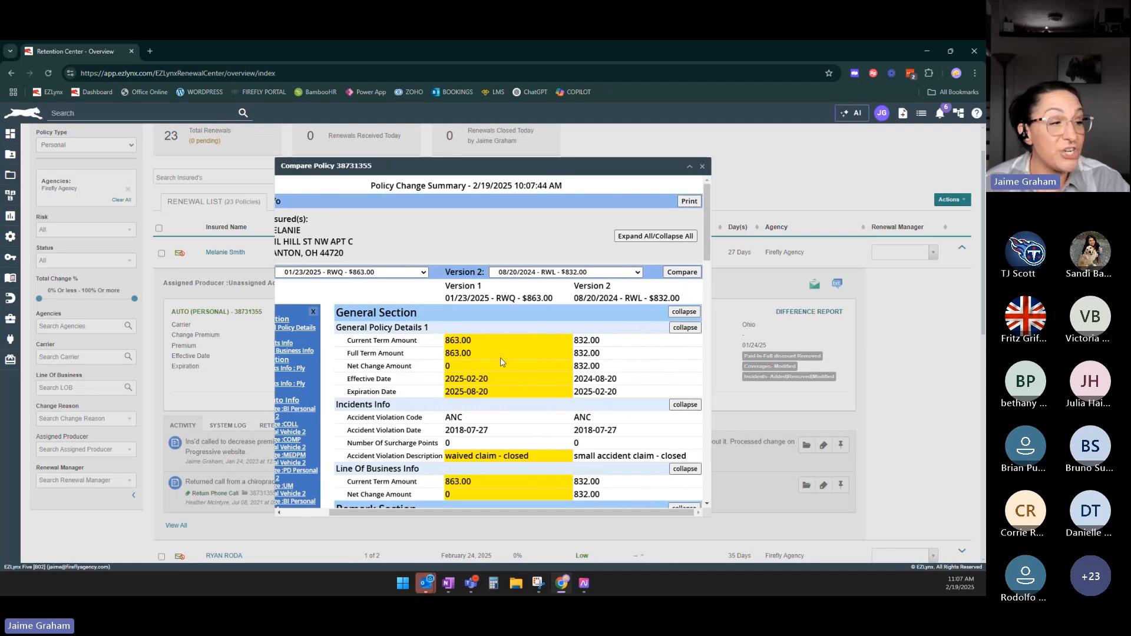
scroll(500, 355, "down", 1)
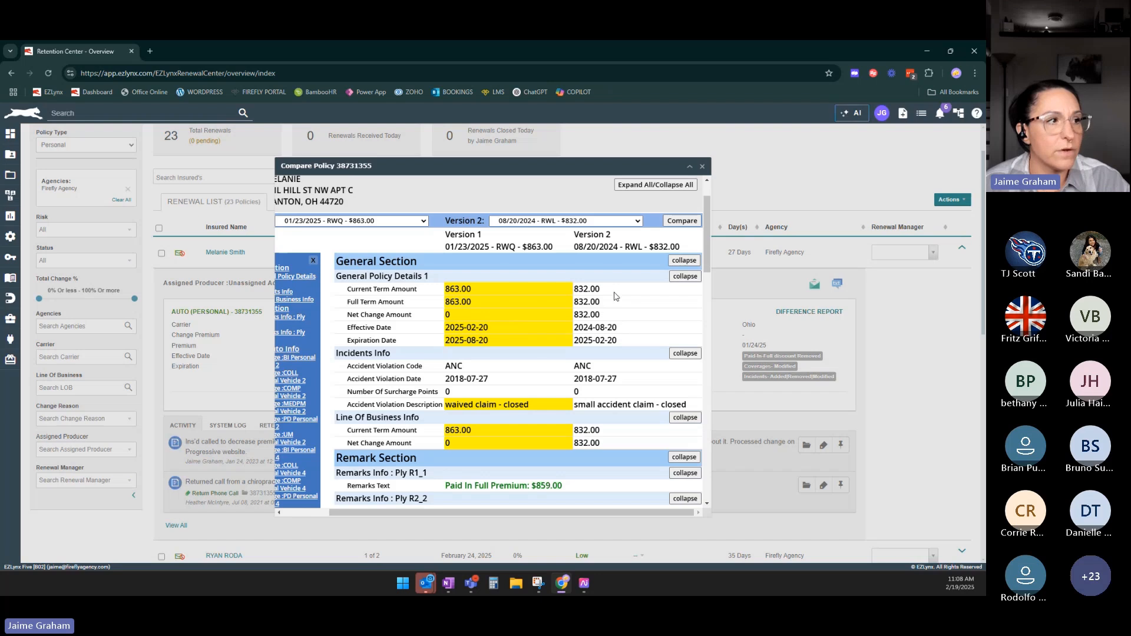
scroll(474, 341, "down", 1)
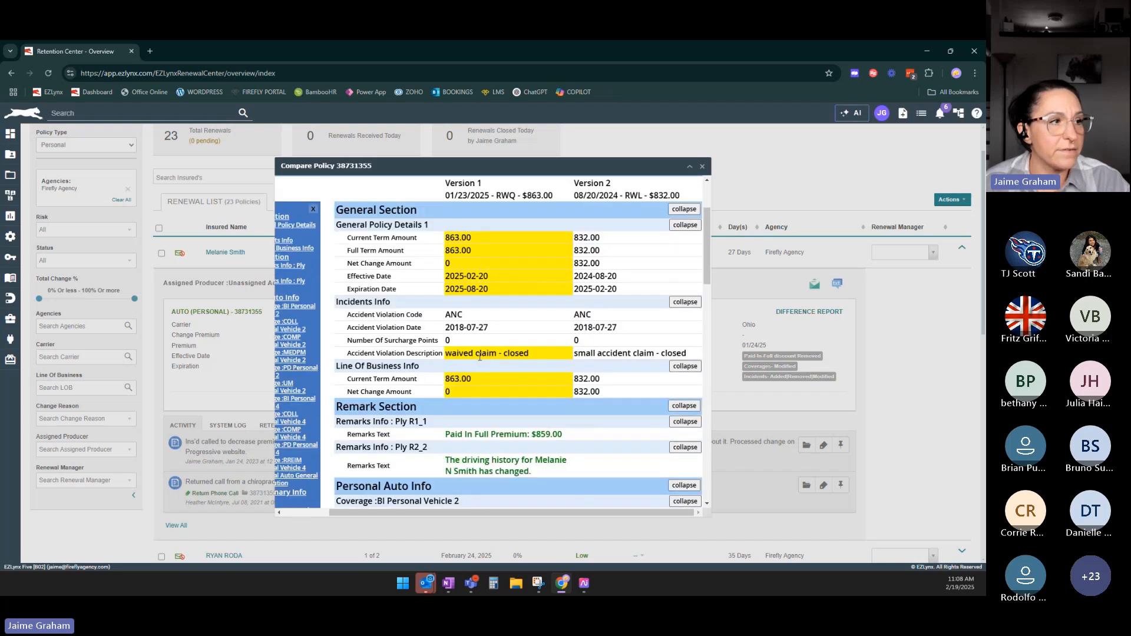
scroll(481, 357, "down", 1)
scroll(497, 433, "down", 3)
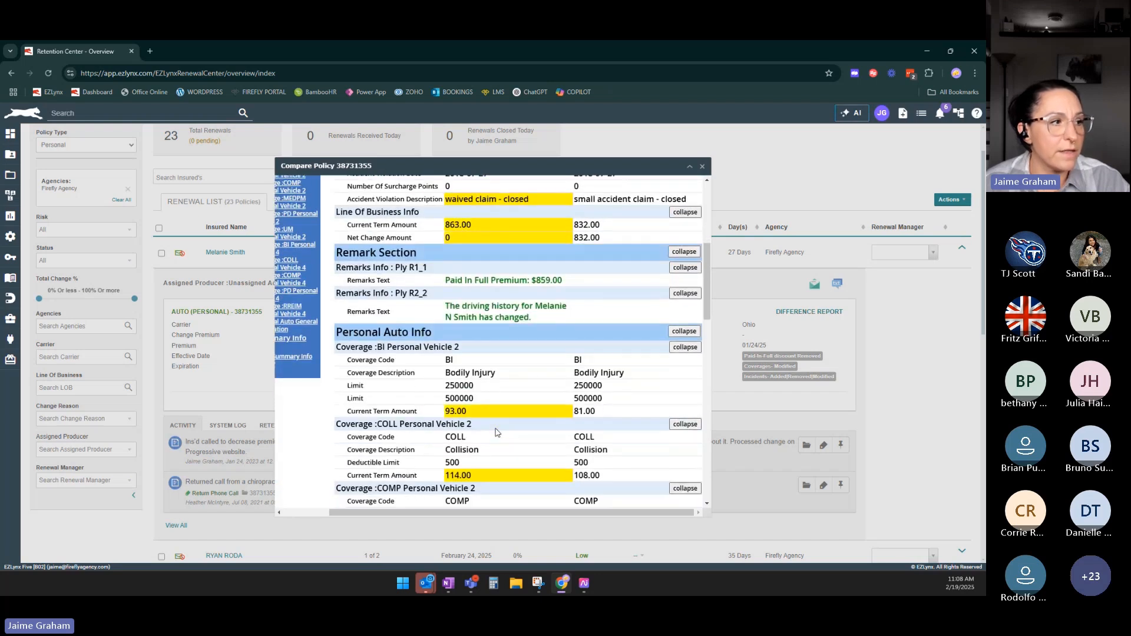
scroll(497, 433, "down", 5)
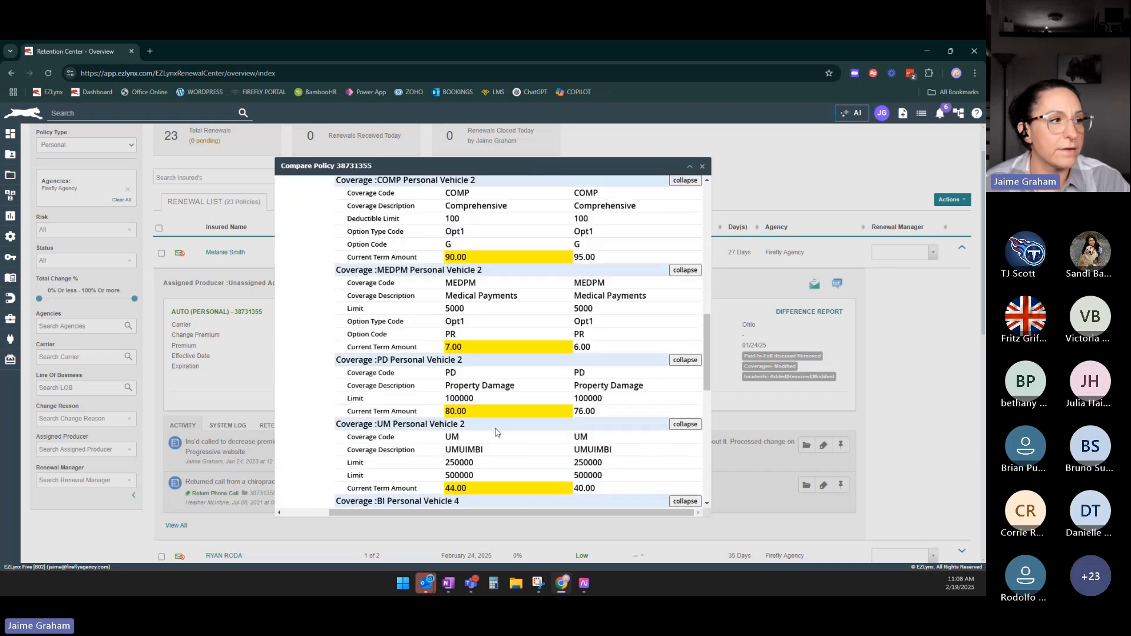
scroll(497, 433, "down", 2)
scroll(497, 433, "down", 10)
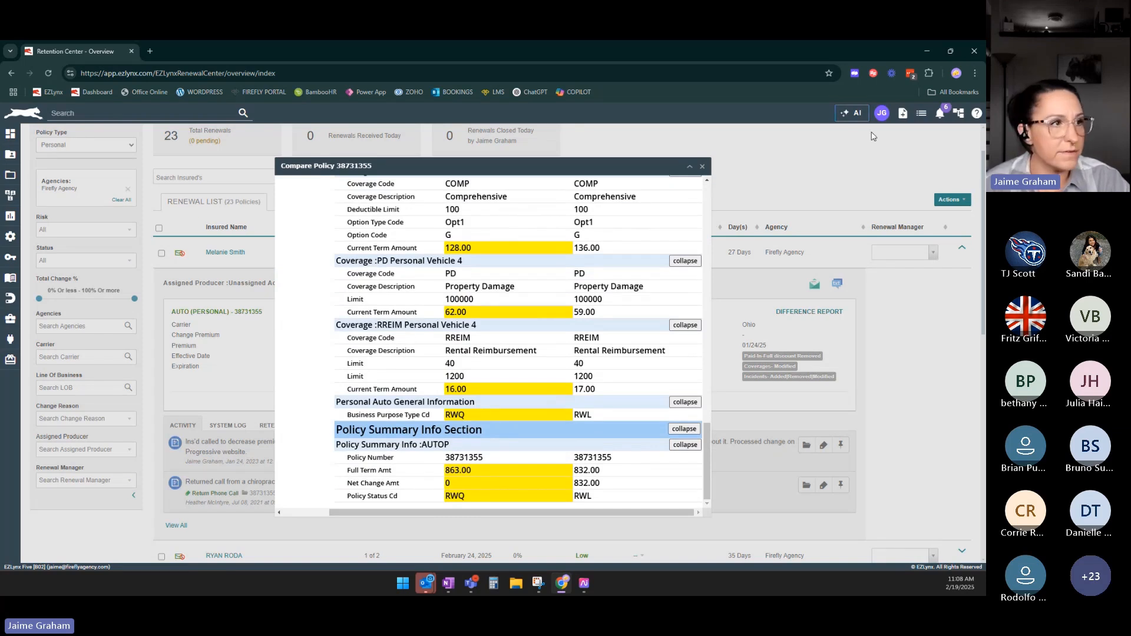
left_click(706, 168)
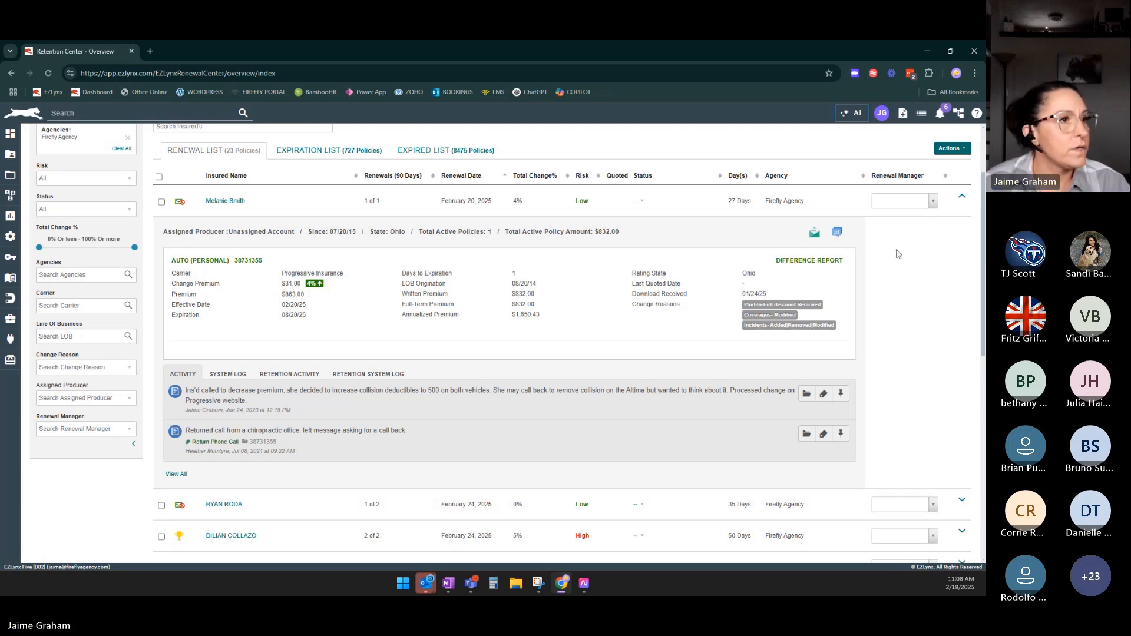
Open the email composer from the expanded renewal, close it without sending, and collapse the renewal's details.
left_click(816, 236)
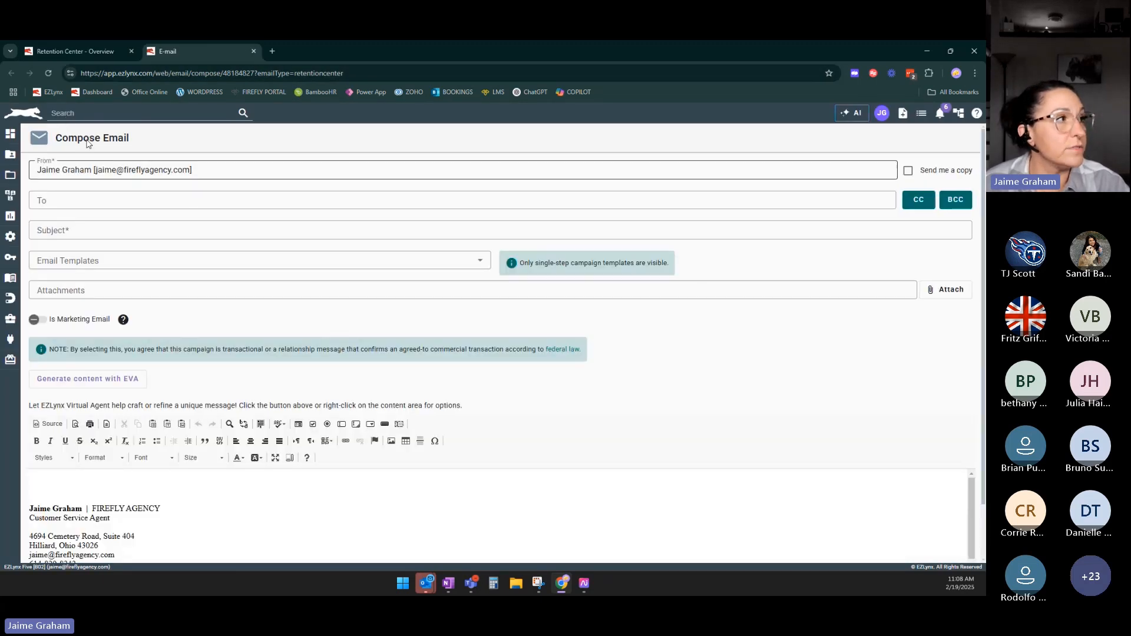
left_click(253, 51)
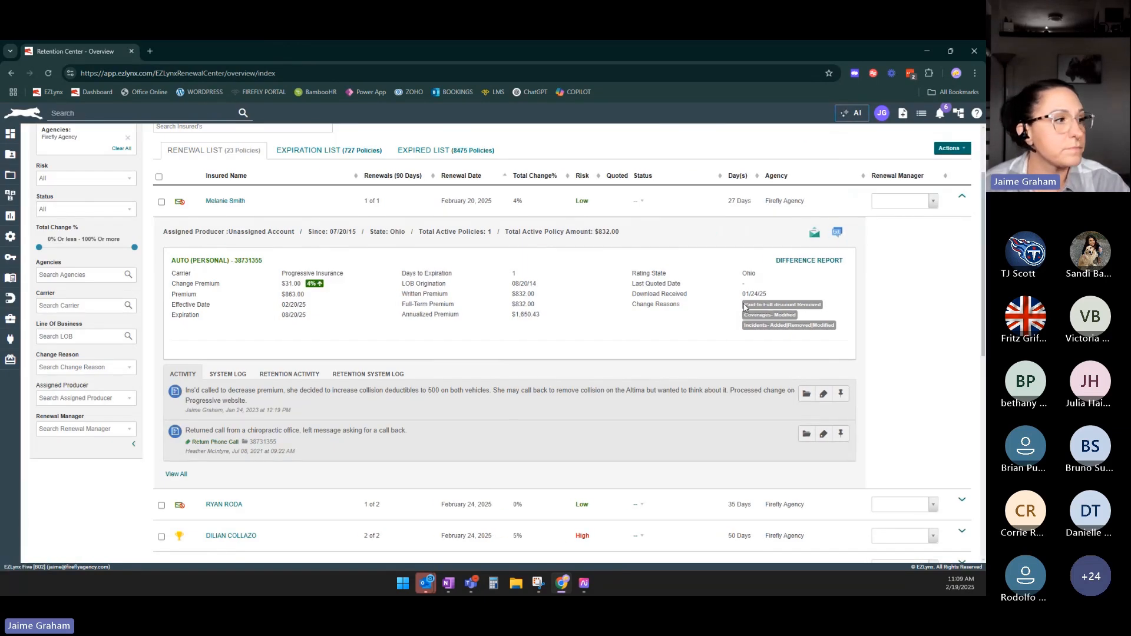
scroll(756, 220, "down", 1)
scroll(756, 220, "up", 2)
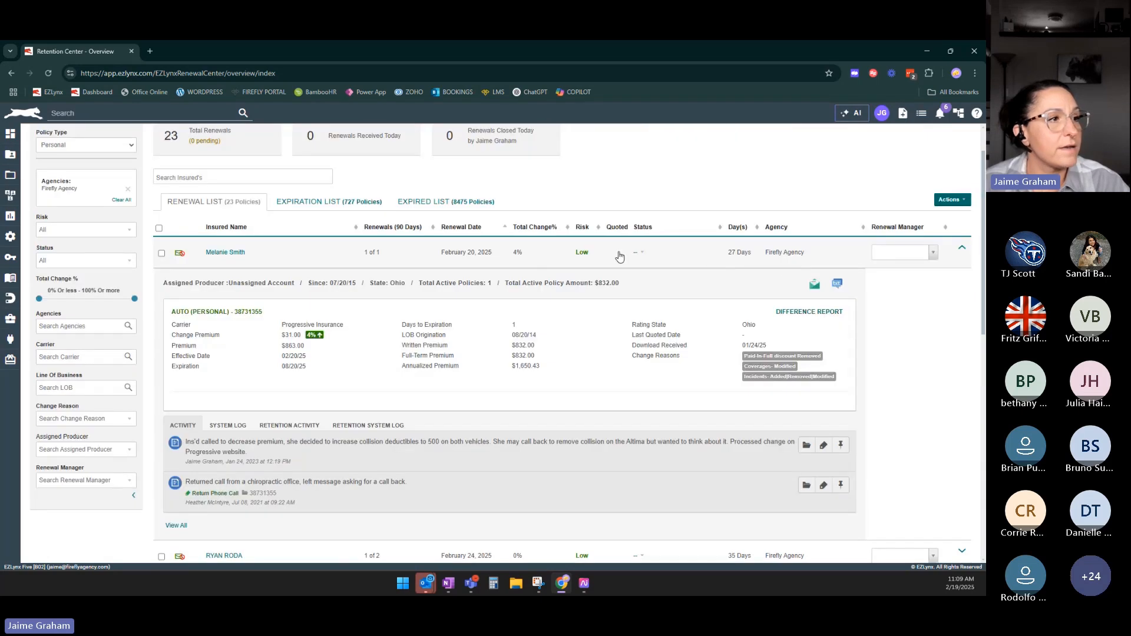
left_click(537, 258)
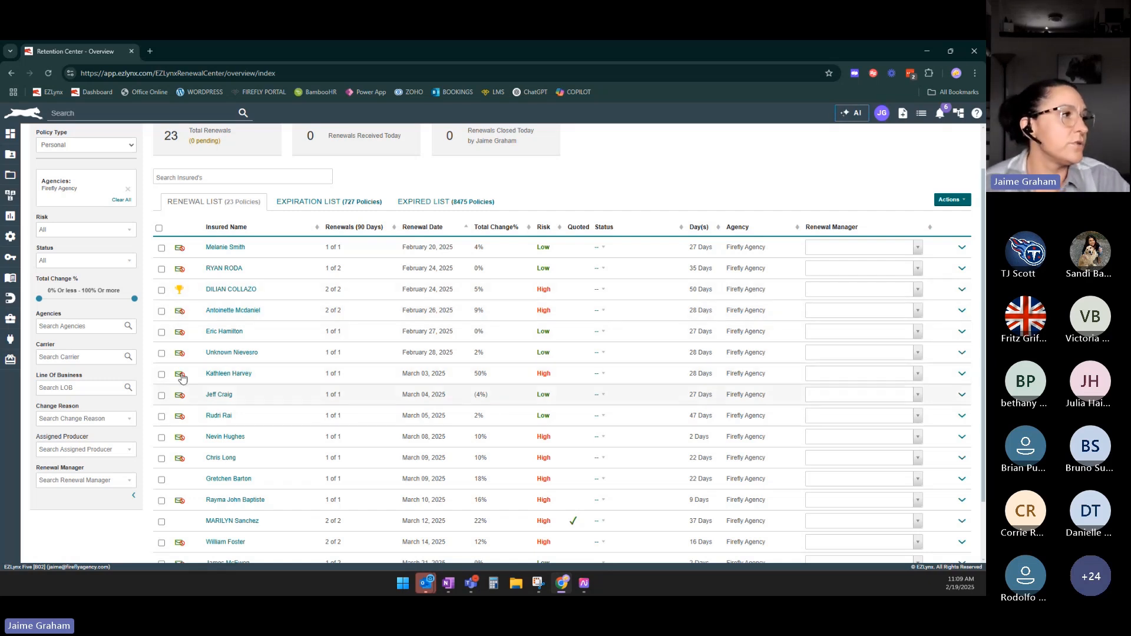
Look through the whole renewal list, and view the expired and expiration lists of policies.
scroll(188, 365, "down", 2)
scroll(290, 398, "up", 1)
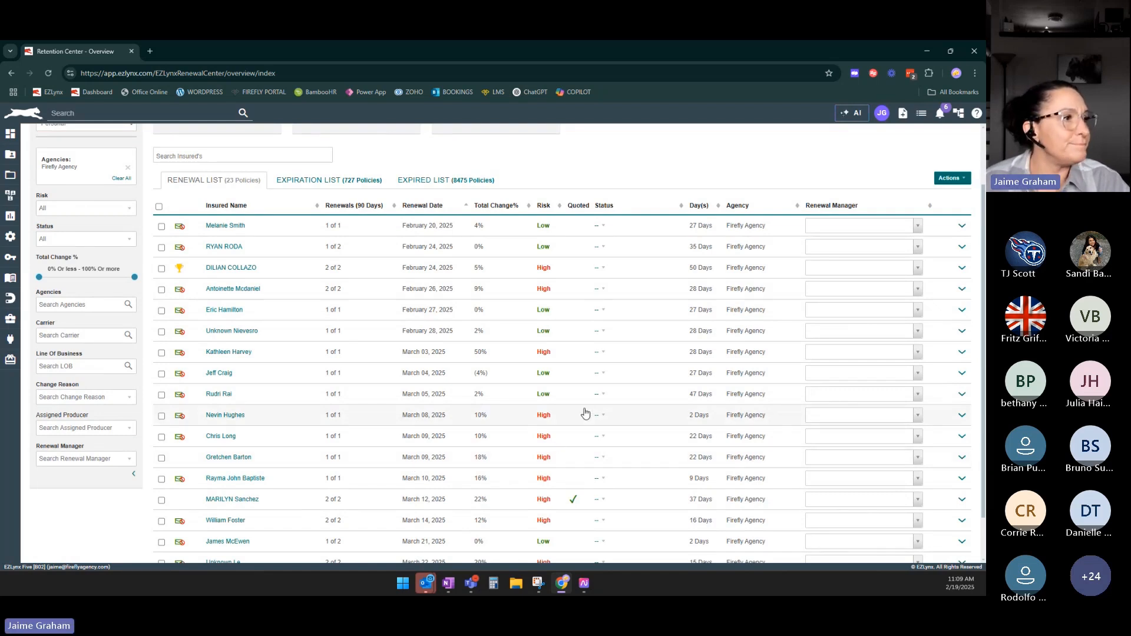
scroll(584, 412, "down", 1)
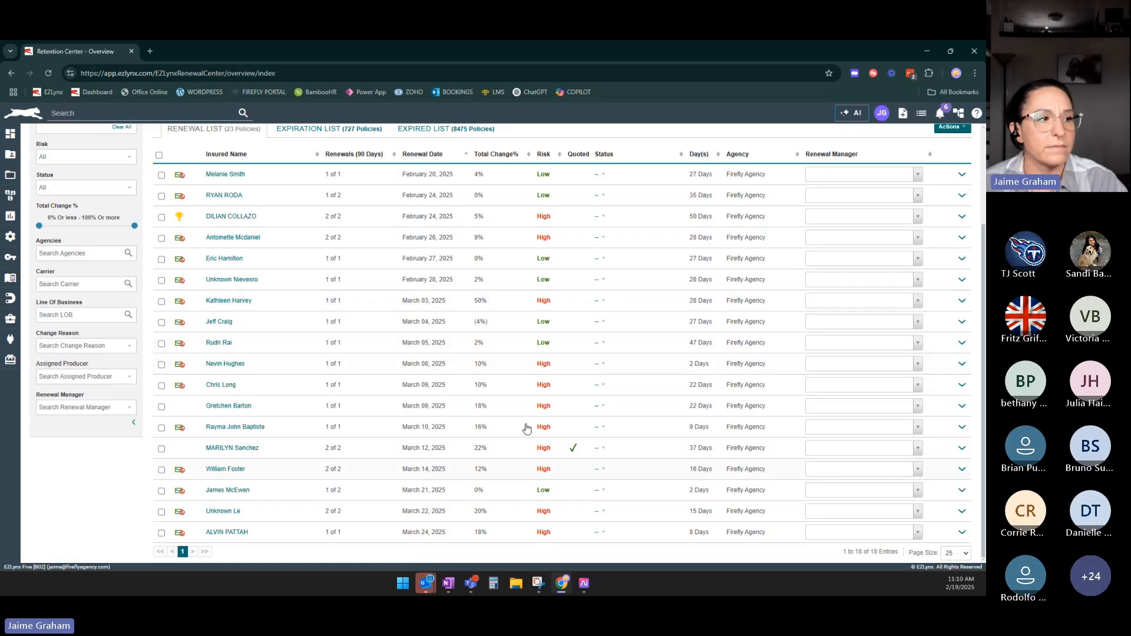
scroll(548, 412, "up", 2)
scroll(575, 399, "up", 1)
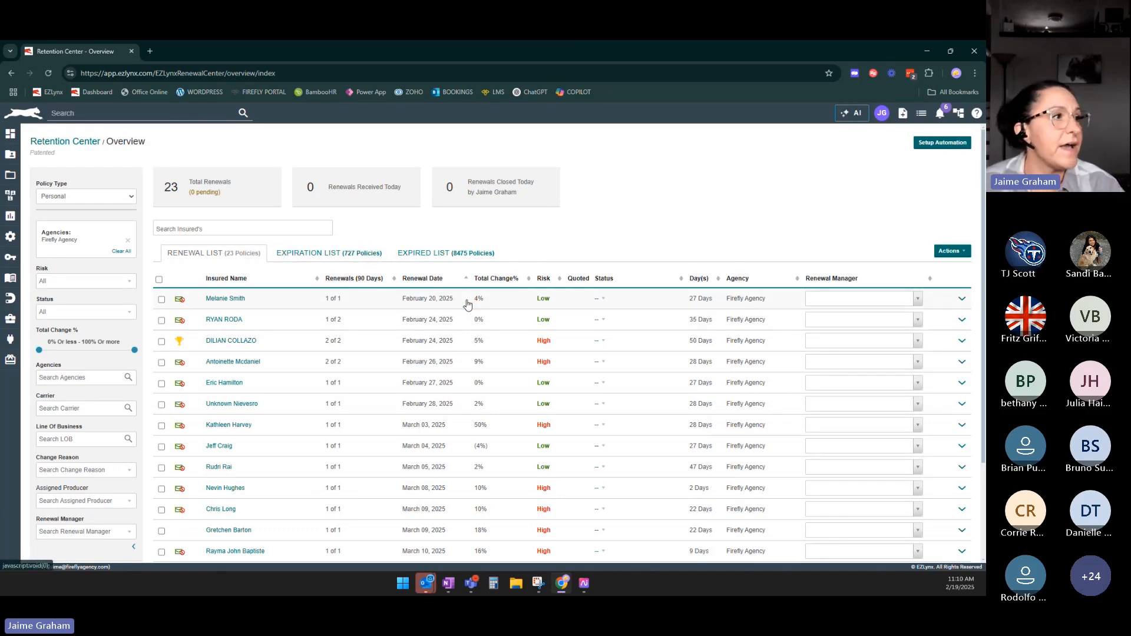
left_click(435, 253)
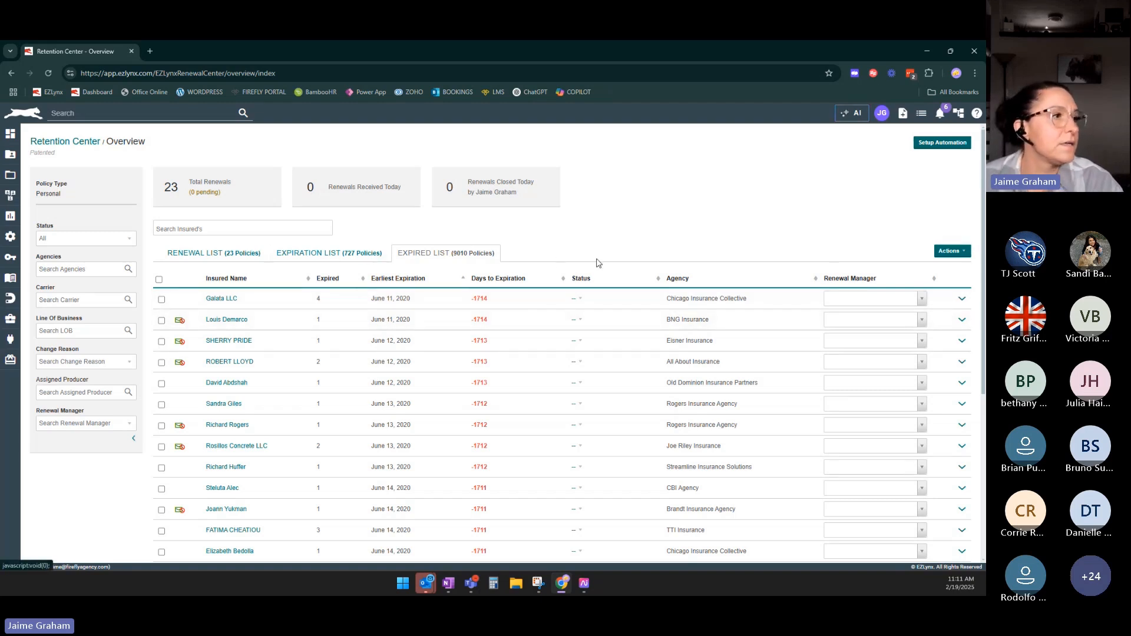
left_click(337, 260)
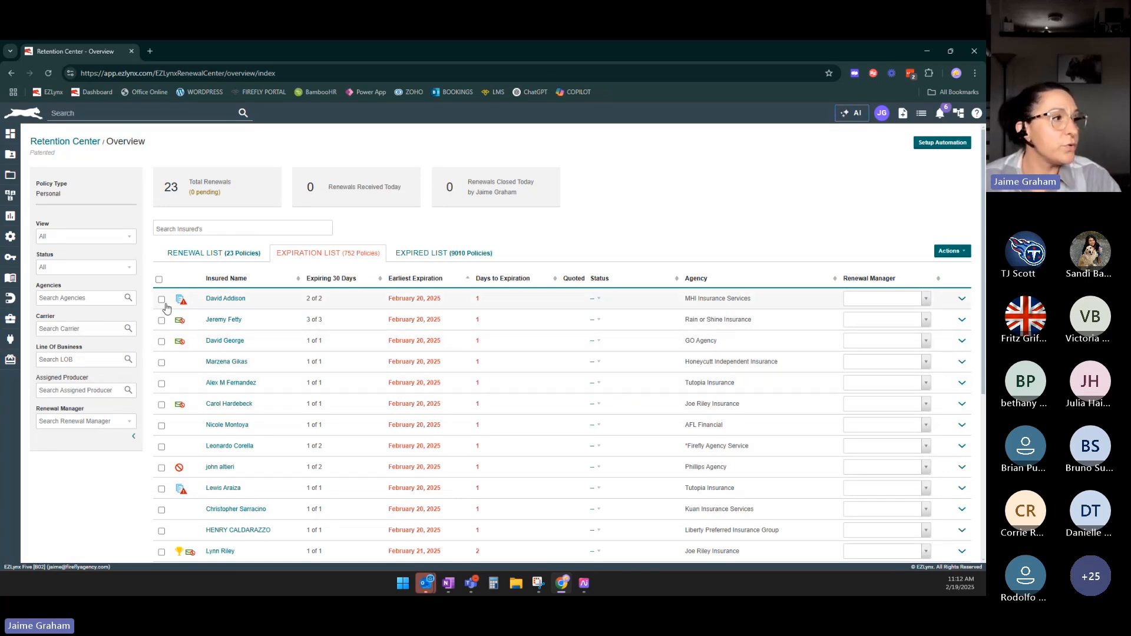
Select all applicants shown in the expired list and close them from the list in bulk, confirming the closure.
left_click(422, 253)
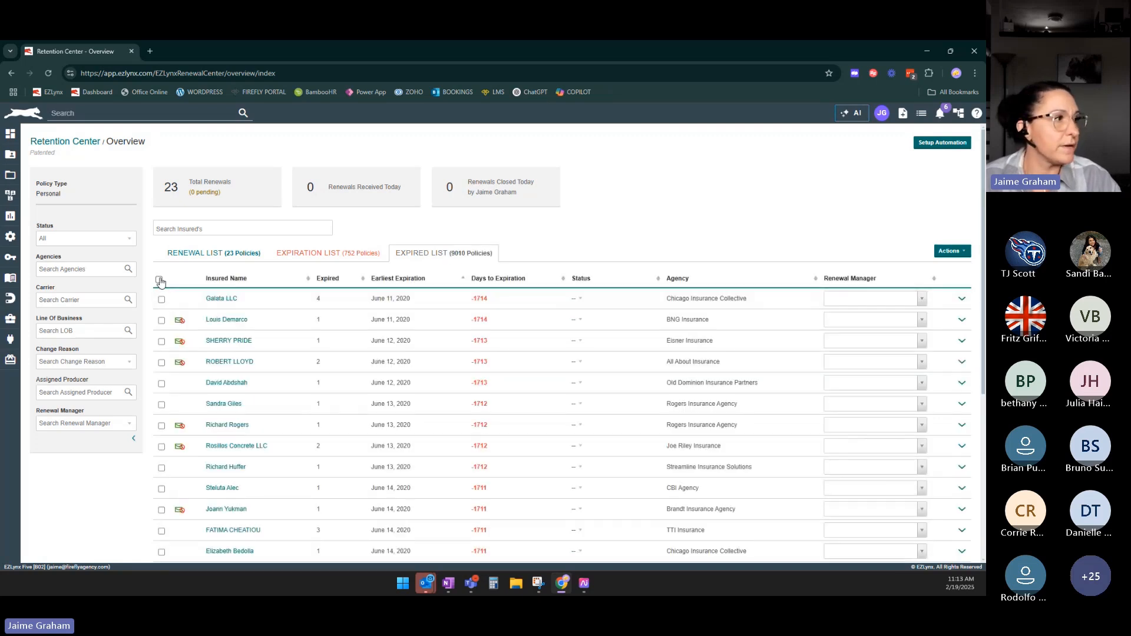
left_click(161, 299)
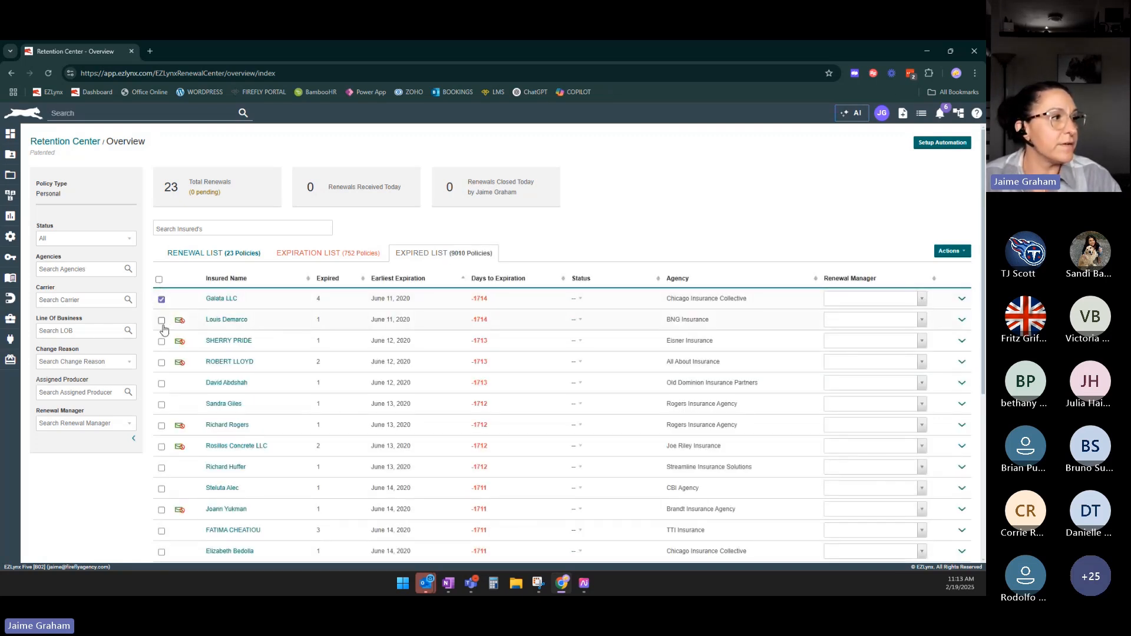
left_click(162, 320)
left_click(161, 343)
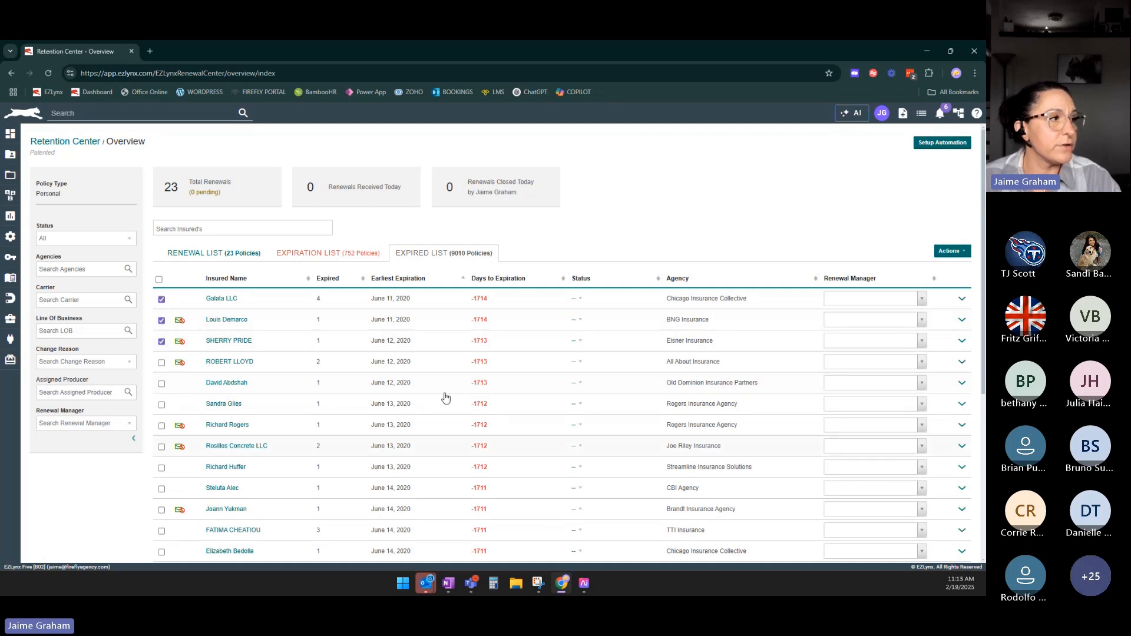
left_click(159, 280)
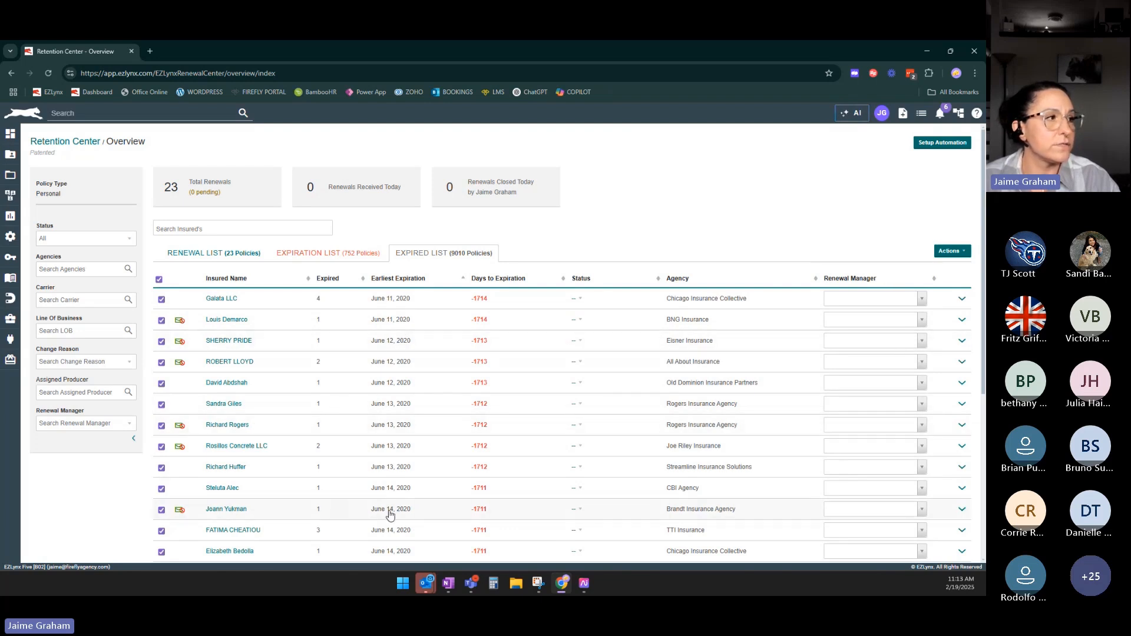
left_click(949, 251)
left_click(912, 283)
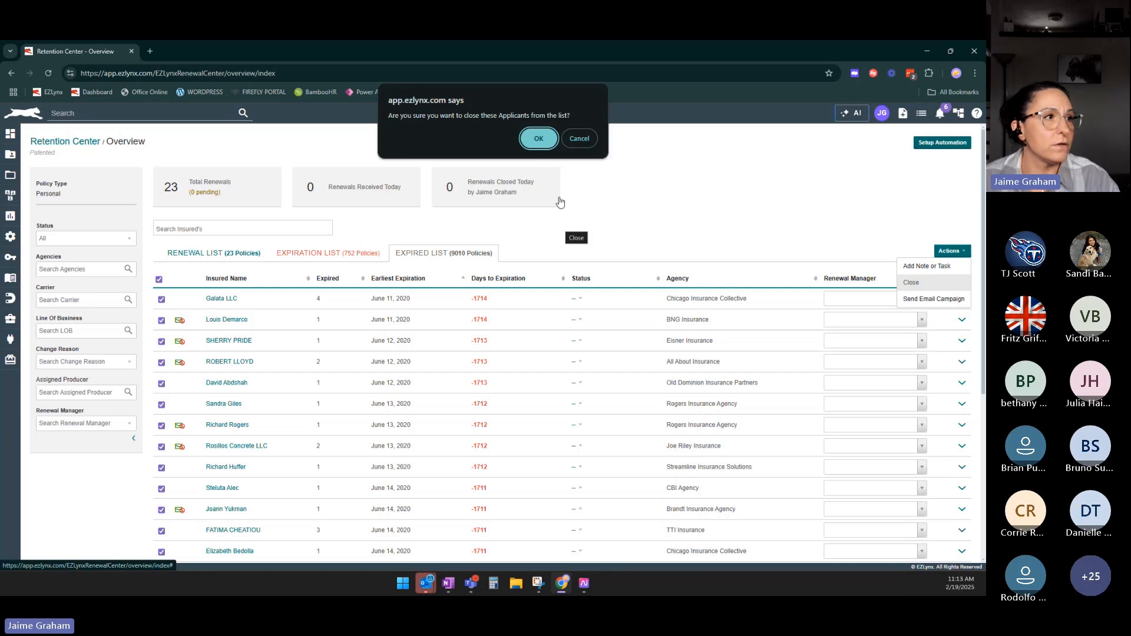
left_click(539, 145)
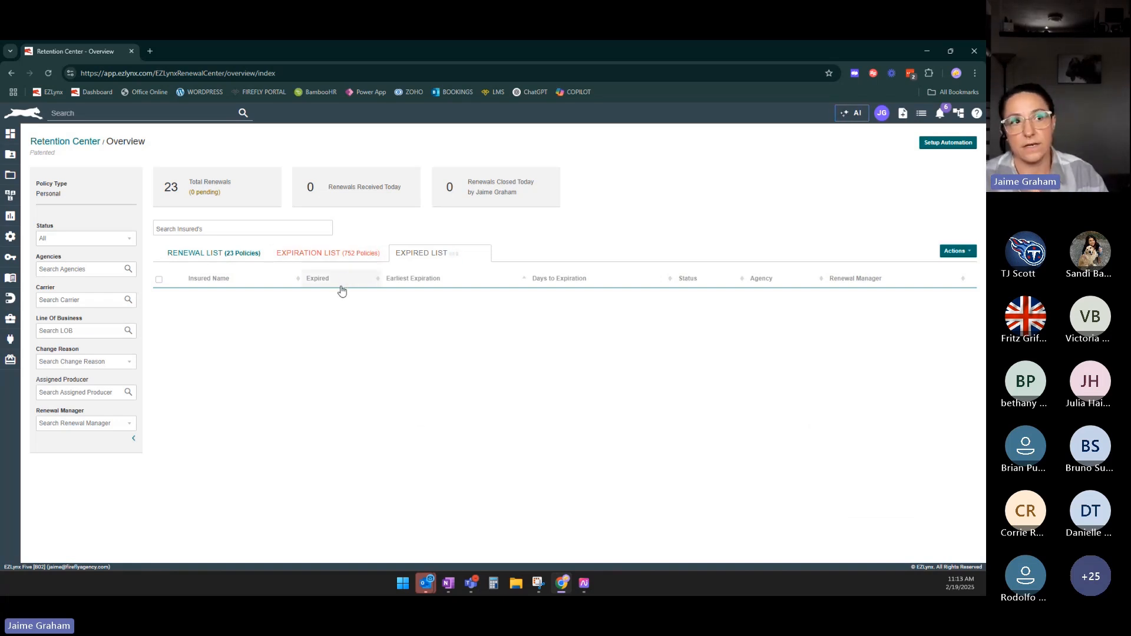
Return to the renewal list and check the Policy Type and Risk filters.
left_click(242, 262)
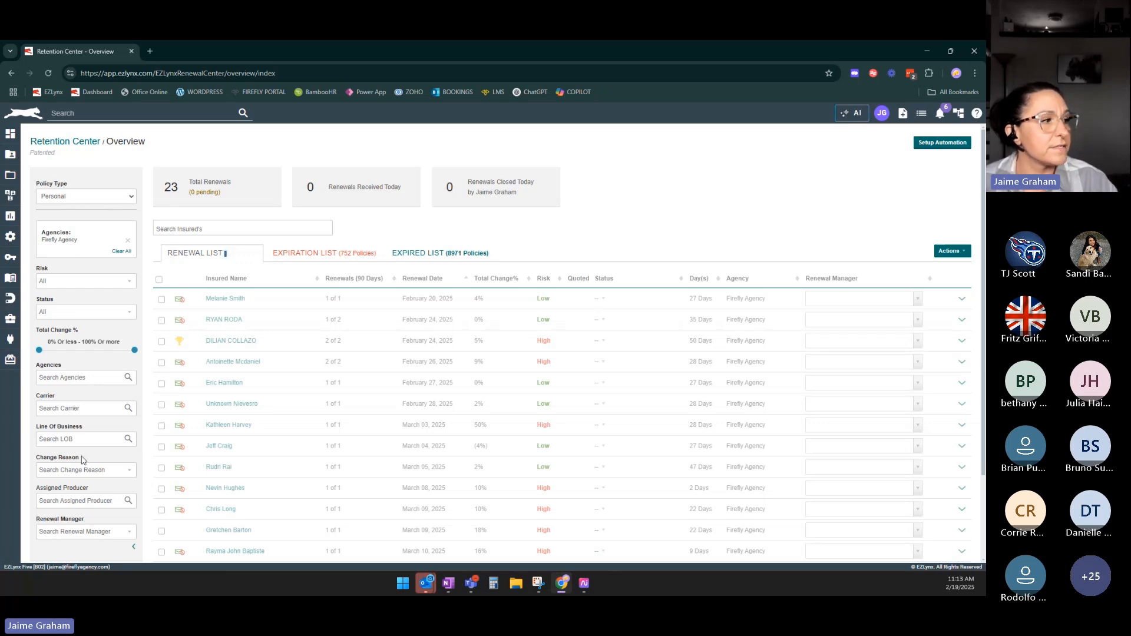
left_click(83, 201)
left_click(90, 177)
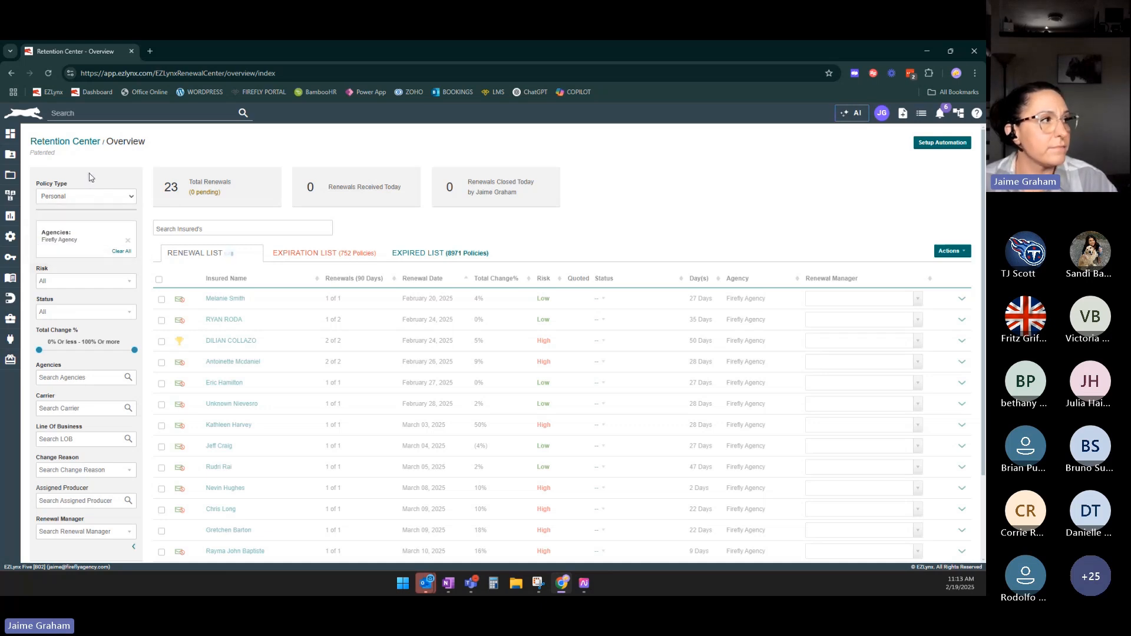
left_click(87, 285)
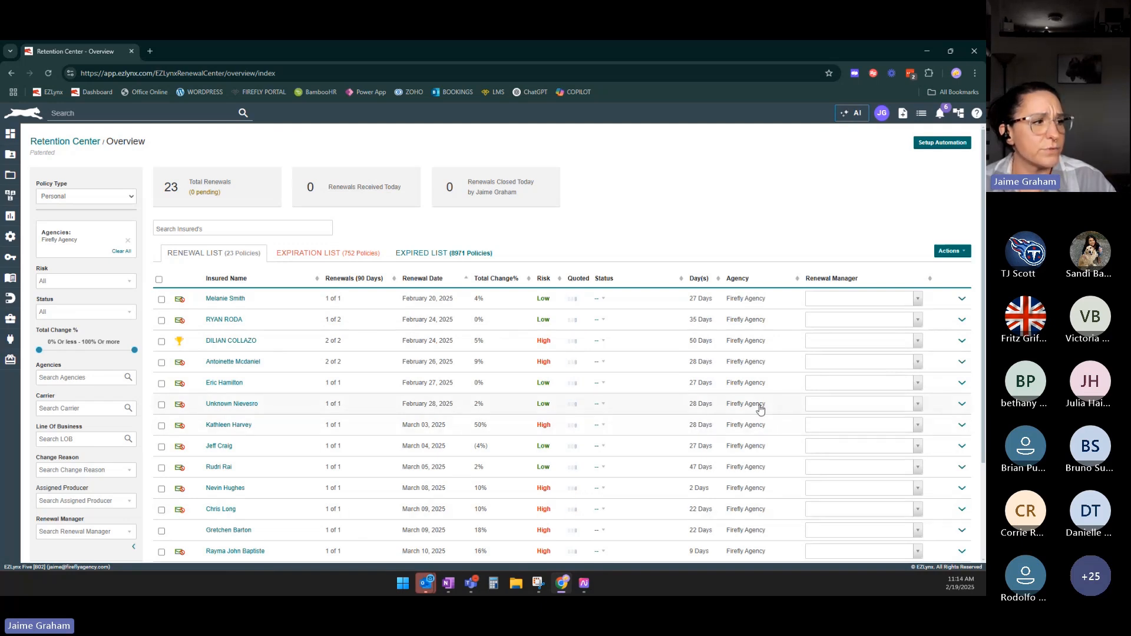
Open the Renewal Manager selector of the first renewal, then that of the third renewal.
left_click(919, 300)
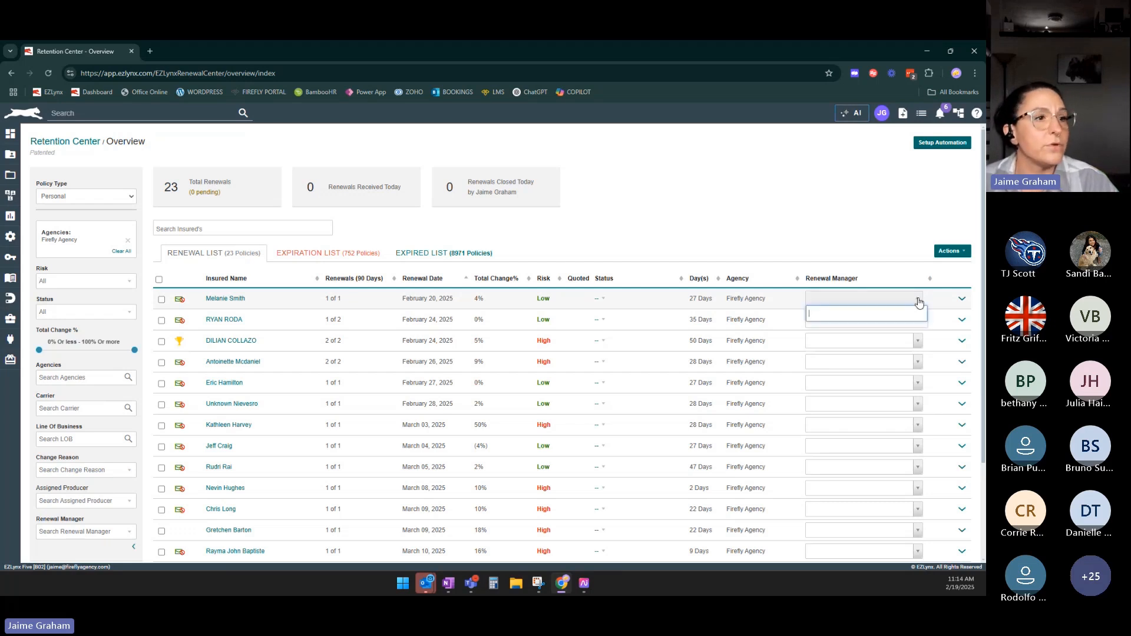
left_click(918, 344)
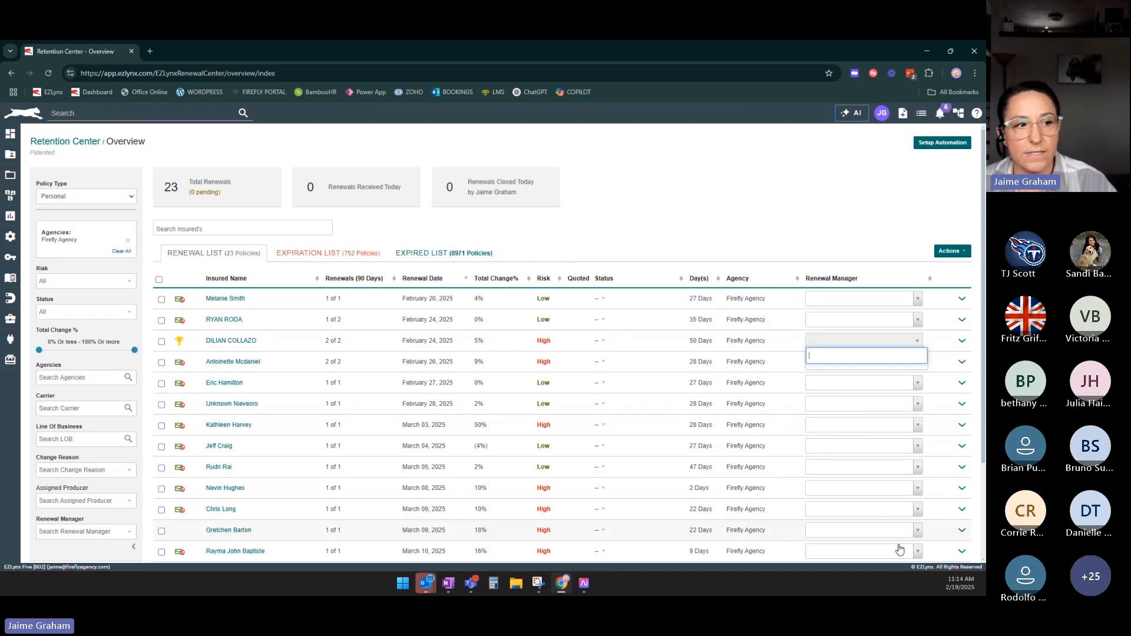
Close the Renewal Manager selector and expand the third renewal to review its auto and homeowners premium changes and carrier quotes.
left_click(822, 234)
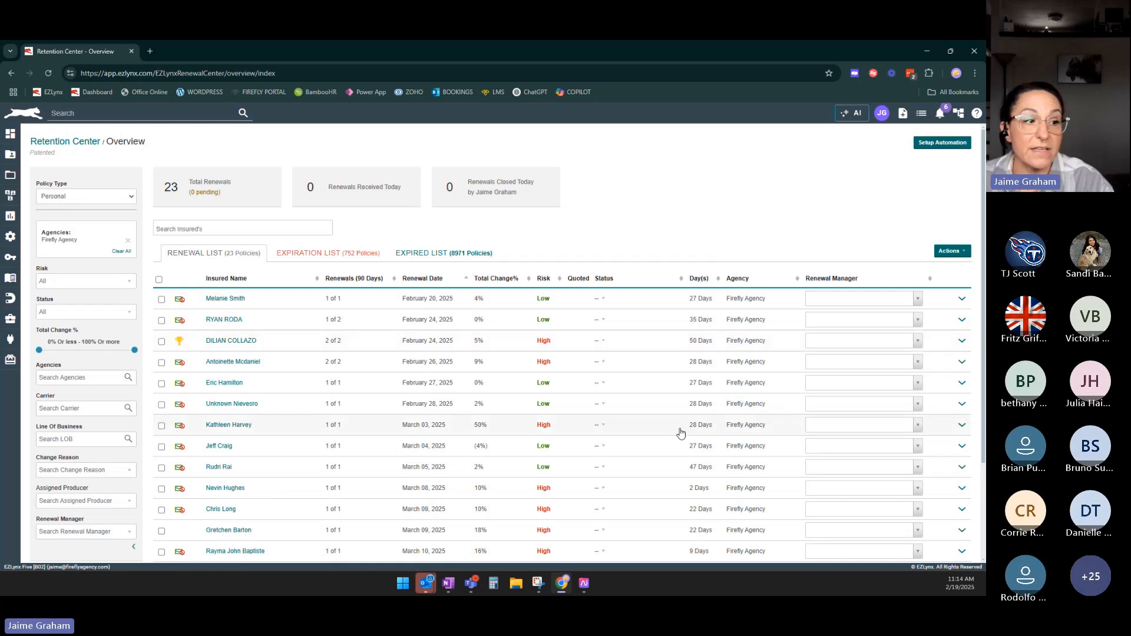
scroll(683, 432, "down", 1)
scroll(680, 433, "down", 1)
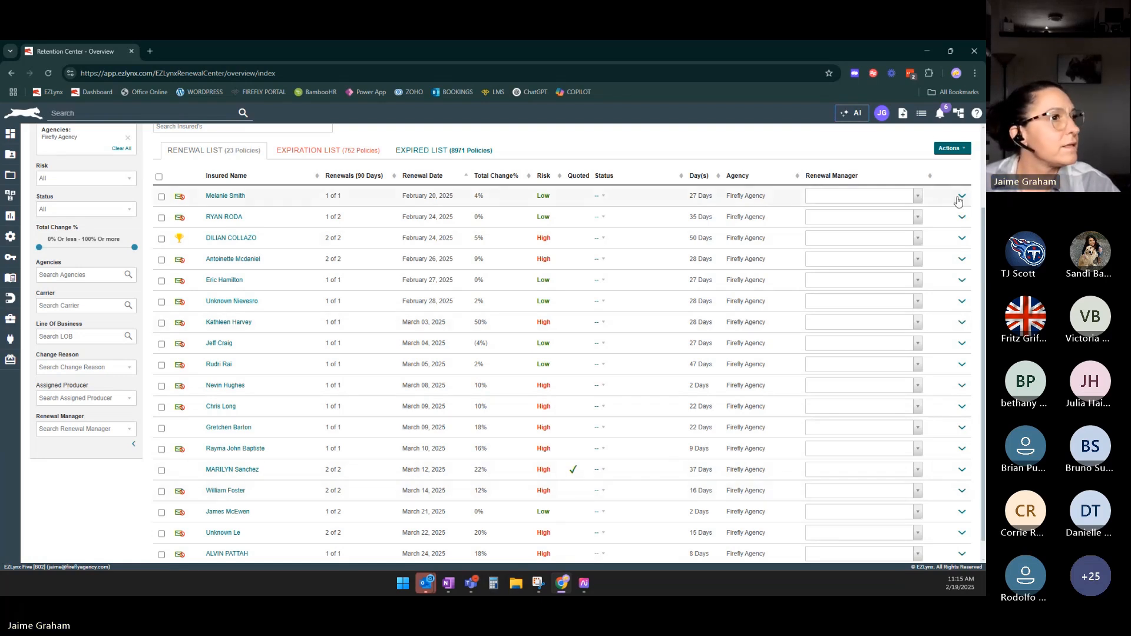
left_click(564, 241)
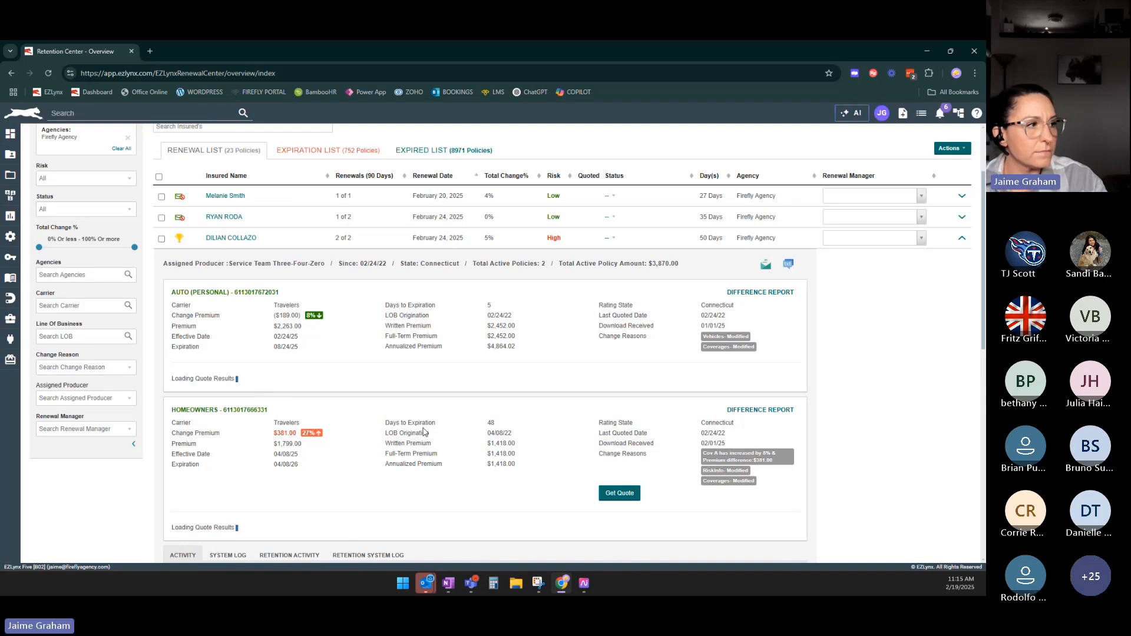
scroll(424, 432, "down", 2)
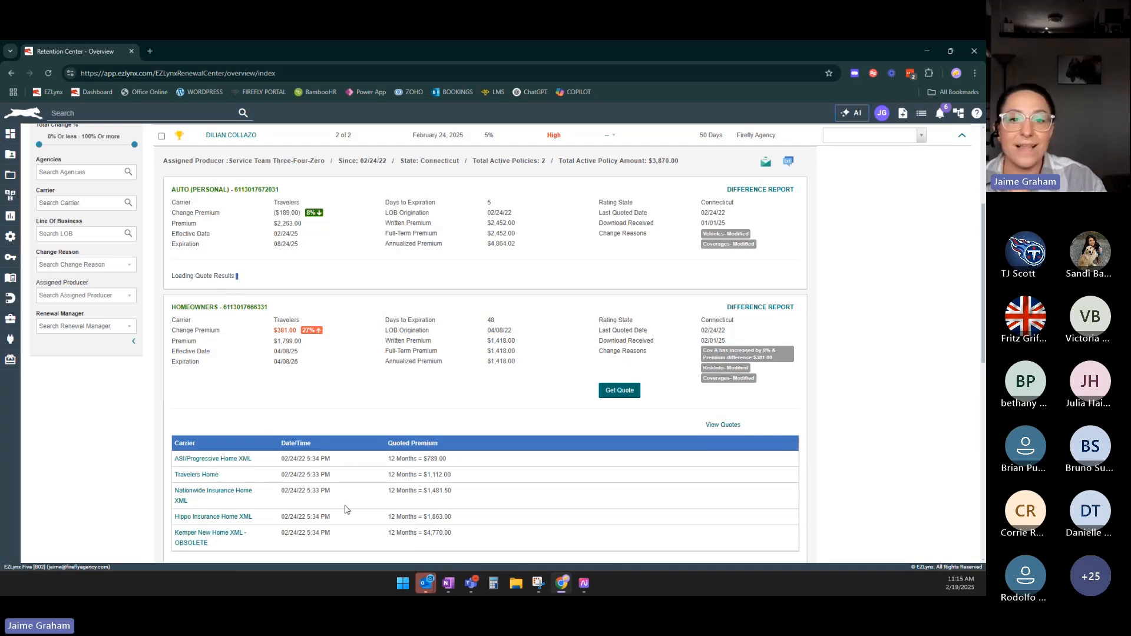
scroll(347, 509, "down", 1)
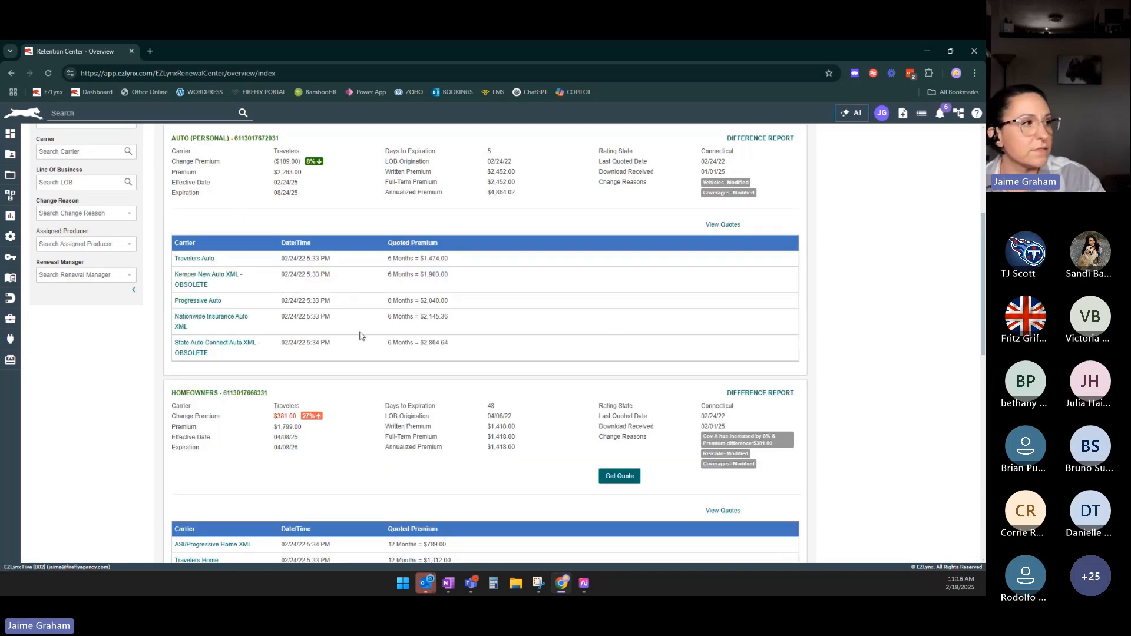
scroll(362, 335, "up", 2)
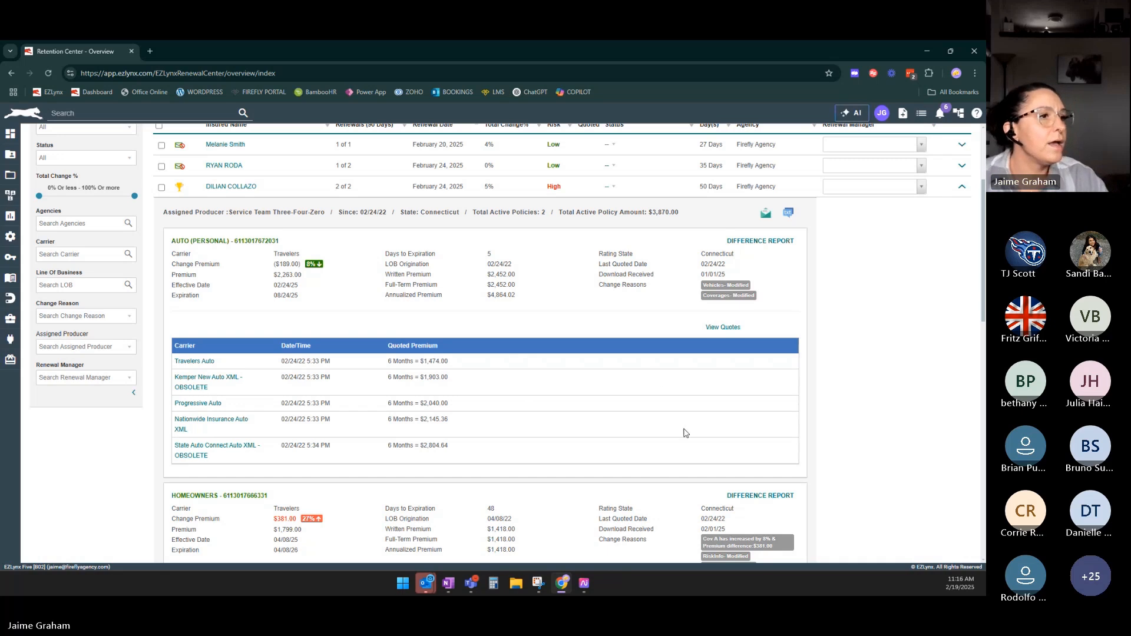
scroll(683, 436, "down", 3)
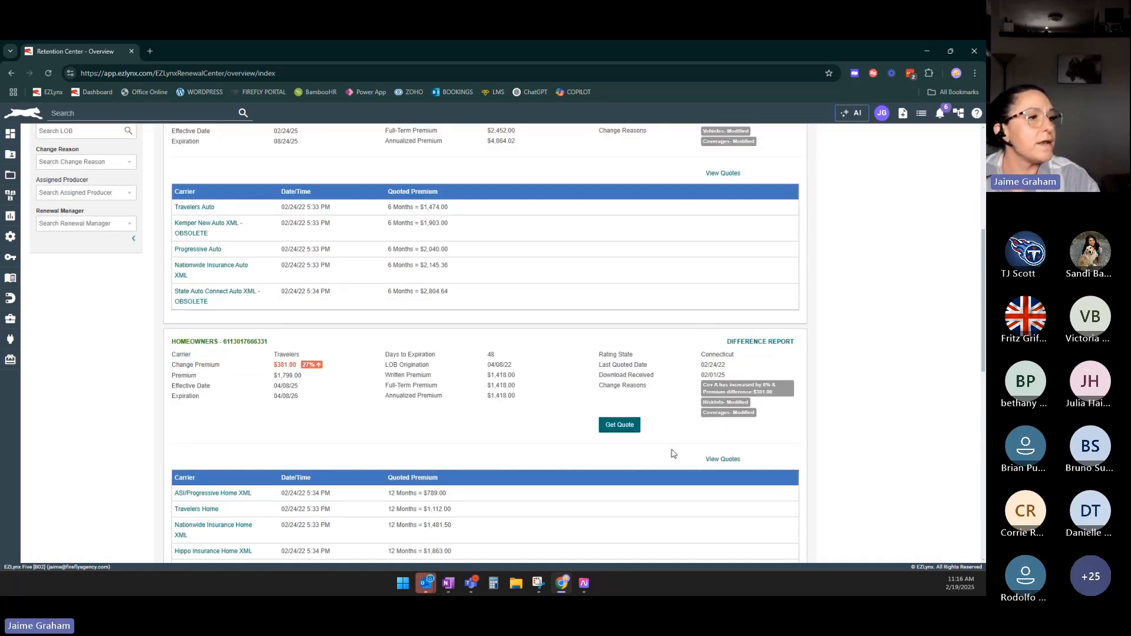
scroll(673, 452, "down", 1)
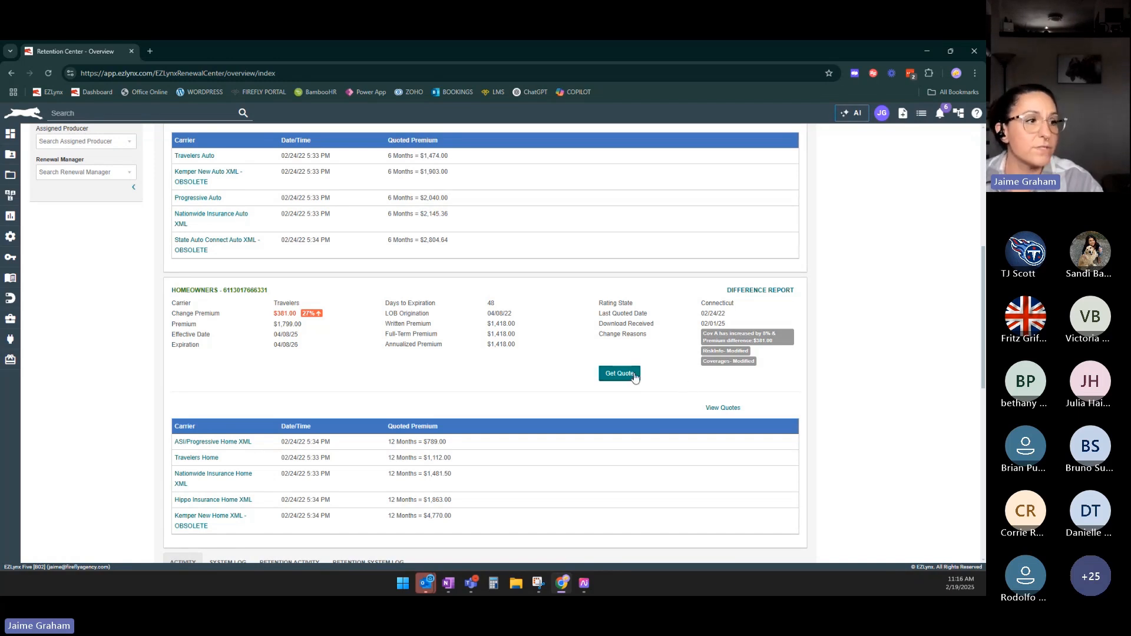
Request a new quote for the homeowners policy of the third renewal.
left_click(618, 380)
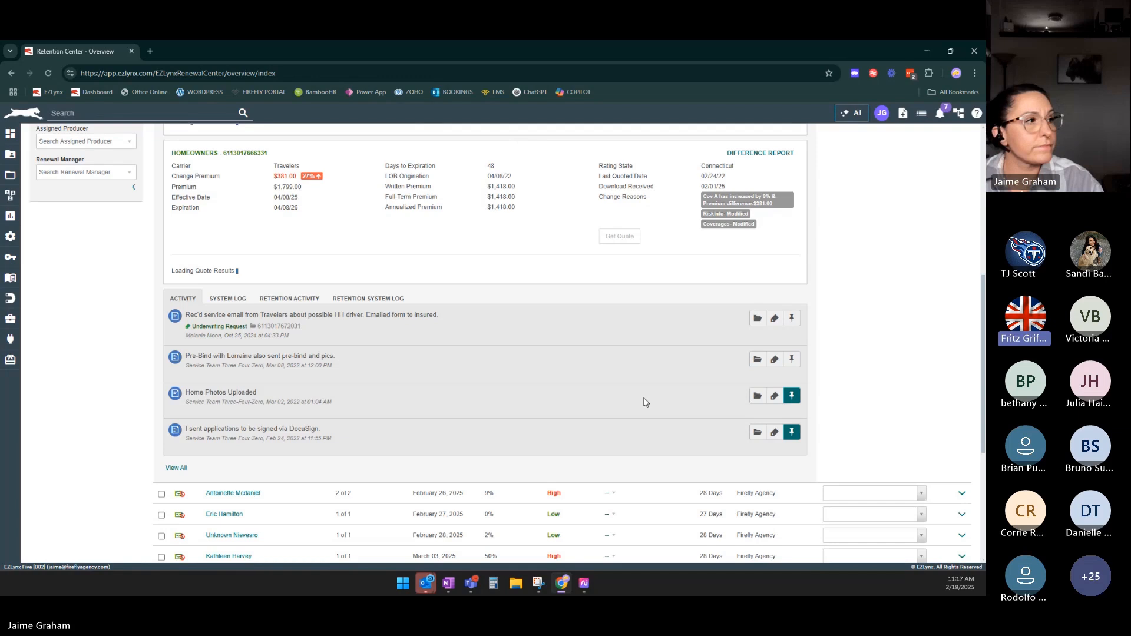
scroll(645, 402, "up", 1)
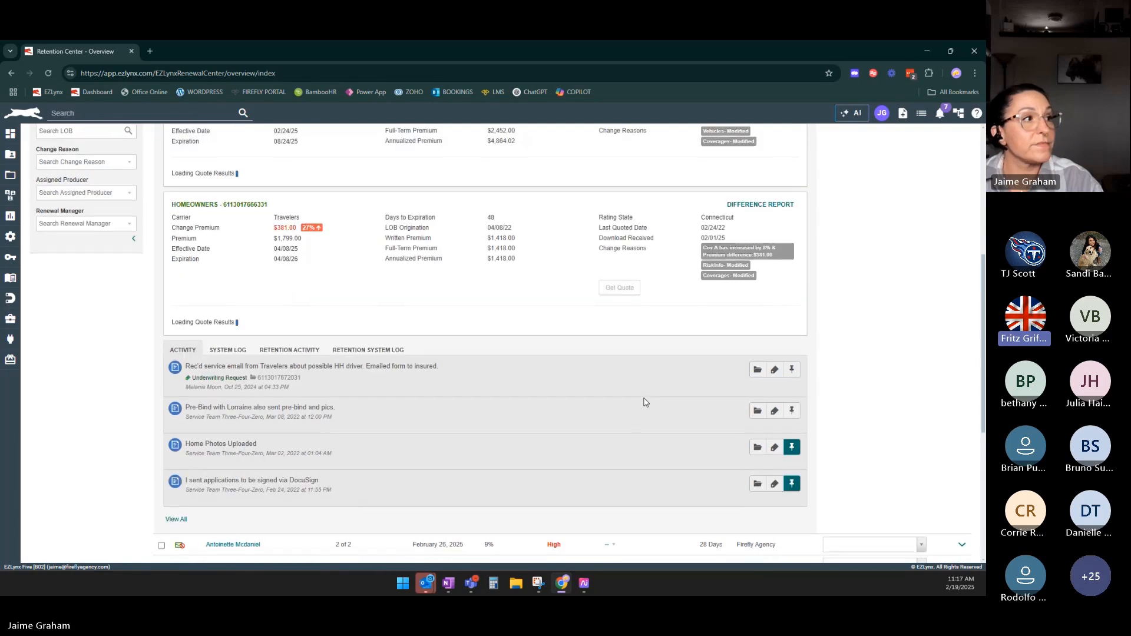
scroll(646, 403, "up", 2)
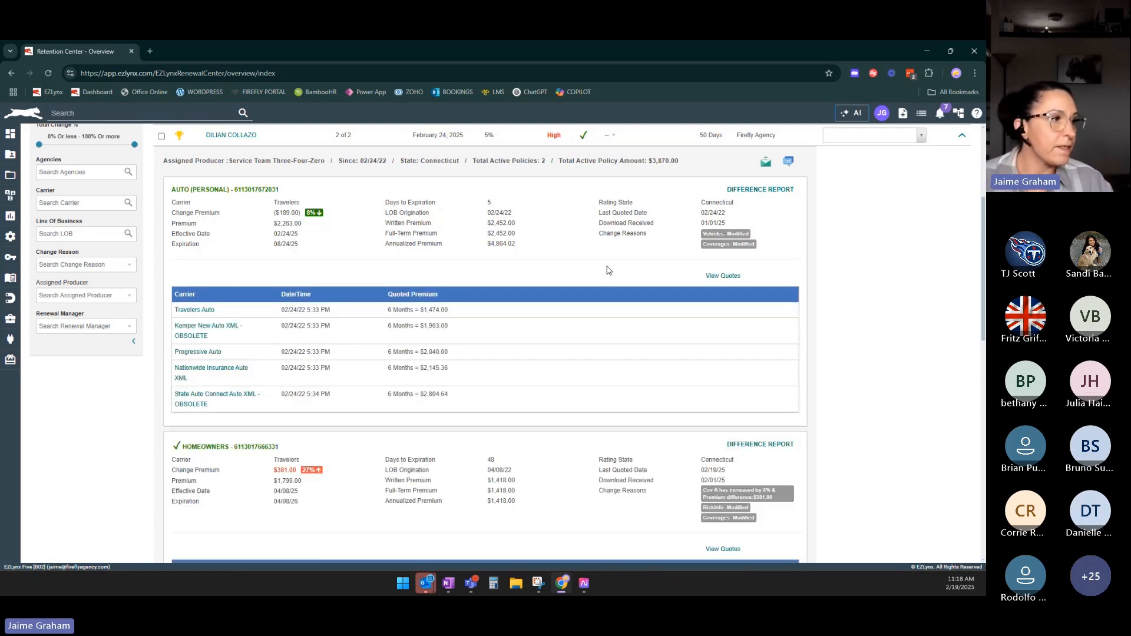
Examine the auto and homeowners quote results and the activity notes of the third renewal.
scroll(500, 387, "down", 1)
scroll(500, 387, "down", 2)
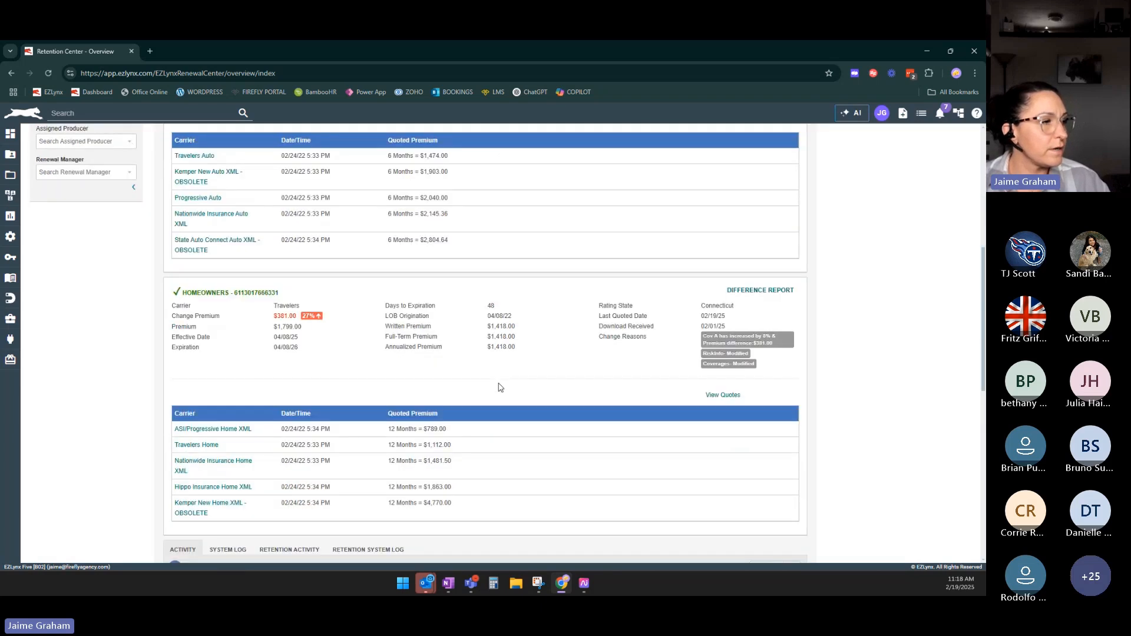
scroll(500, 387, "down", 2)
scroll(500, 387, "up", 2)
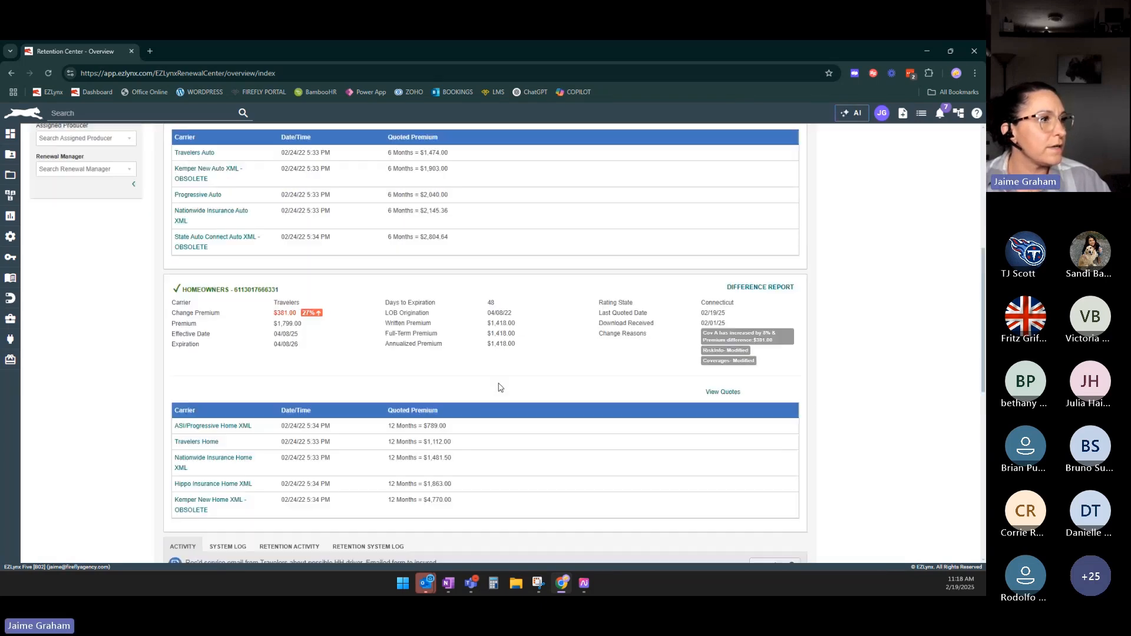
scroll(500, 388, "up", 3)
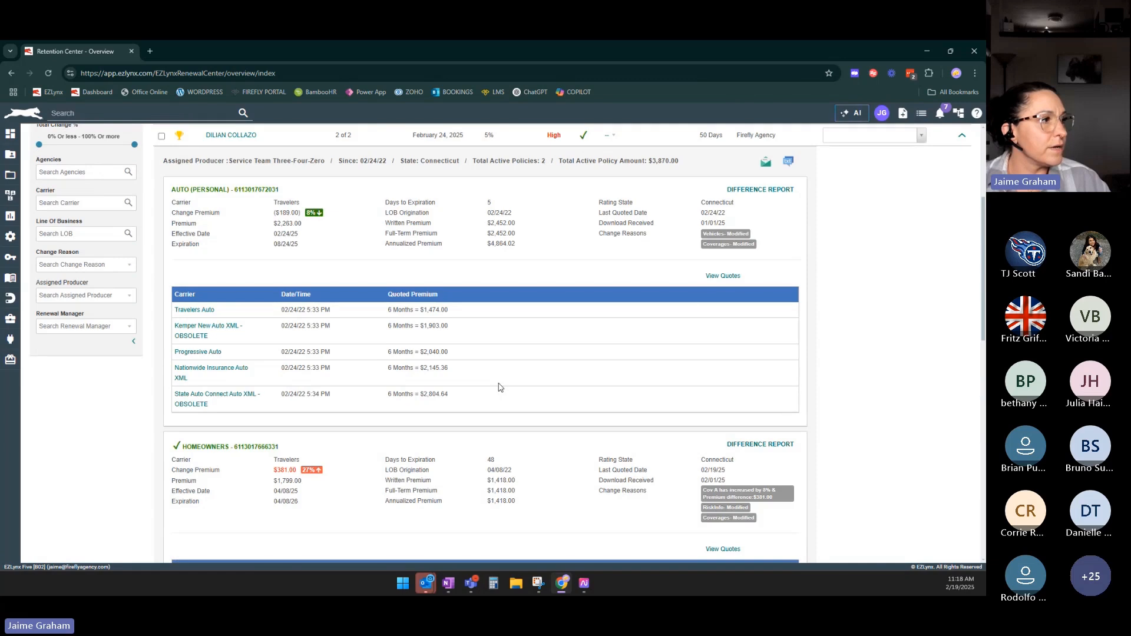
scroll(500, 388, "down", 4)
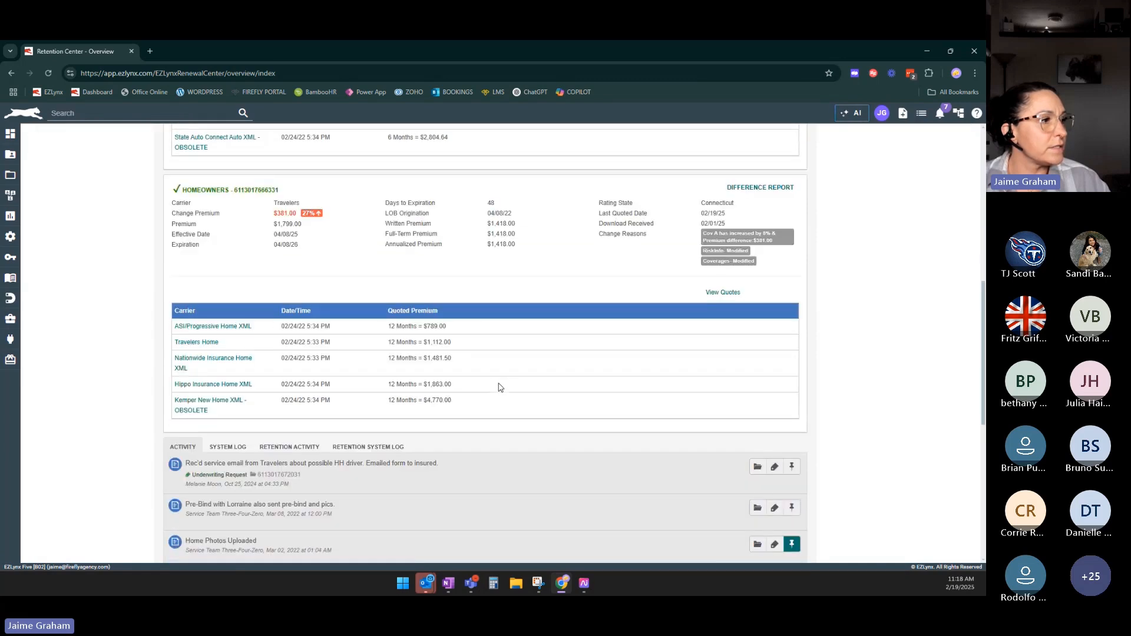
scroll(500, 387, "down", 3)
scroll(500, 387, "up", 10)
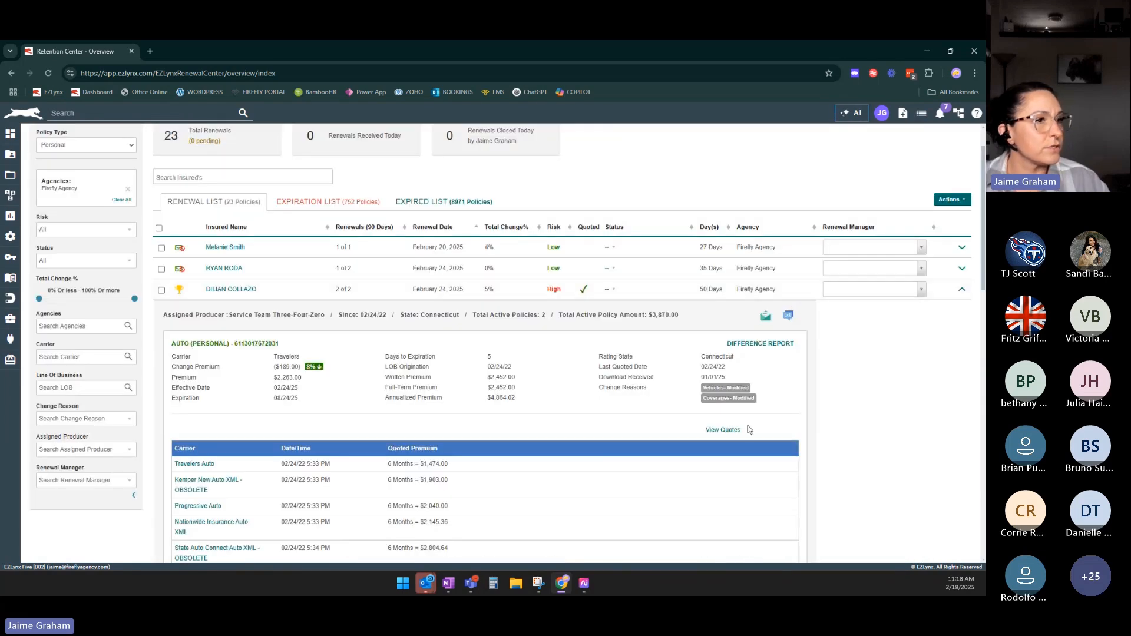
Collapse the third renewal, expand the fourth one and try to get a quote for its Hanover Insurance homeowners policy.
left_click(668, 296)
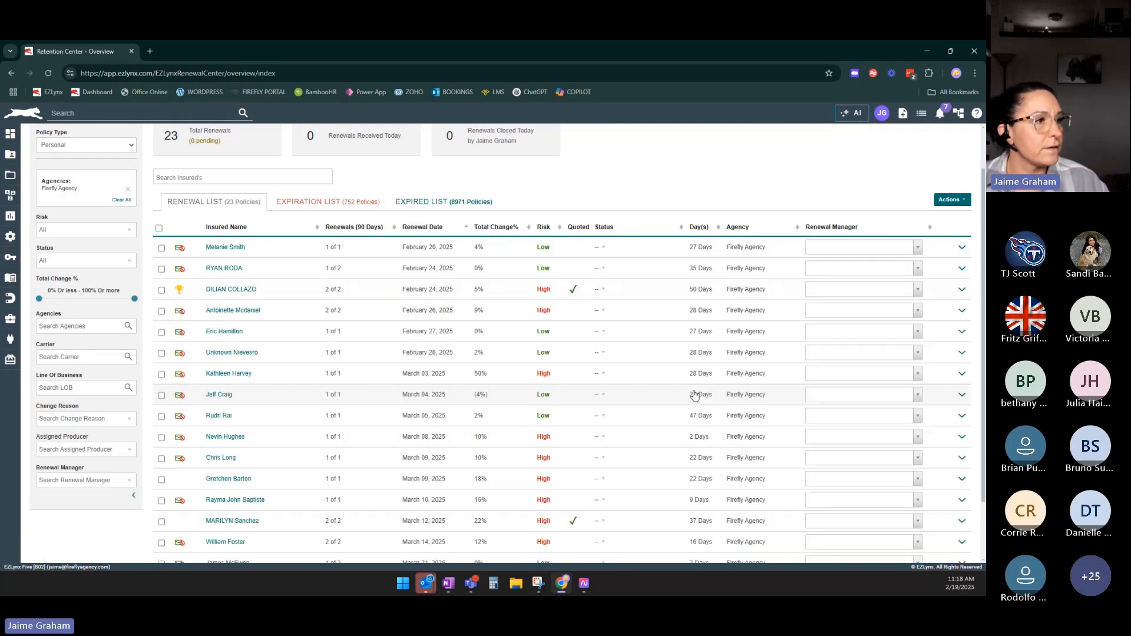
left_click(674, 311)
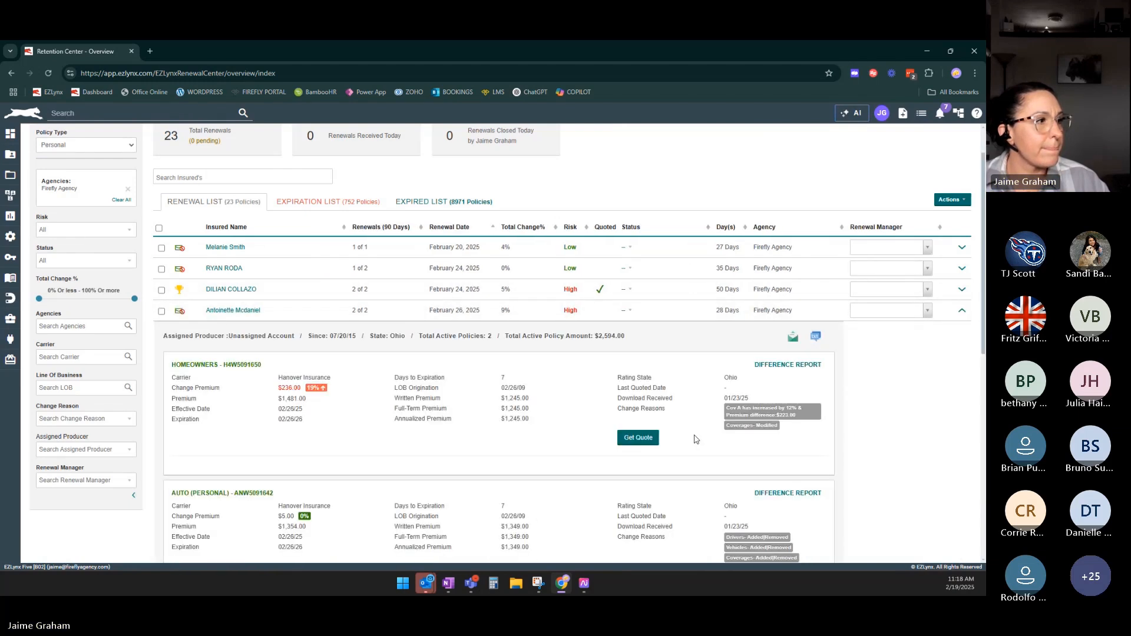
scroll(681, 424, "down", 1)
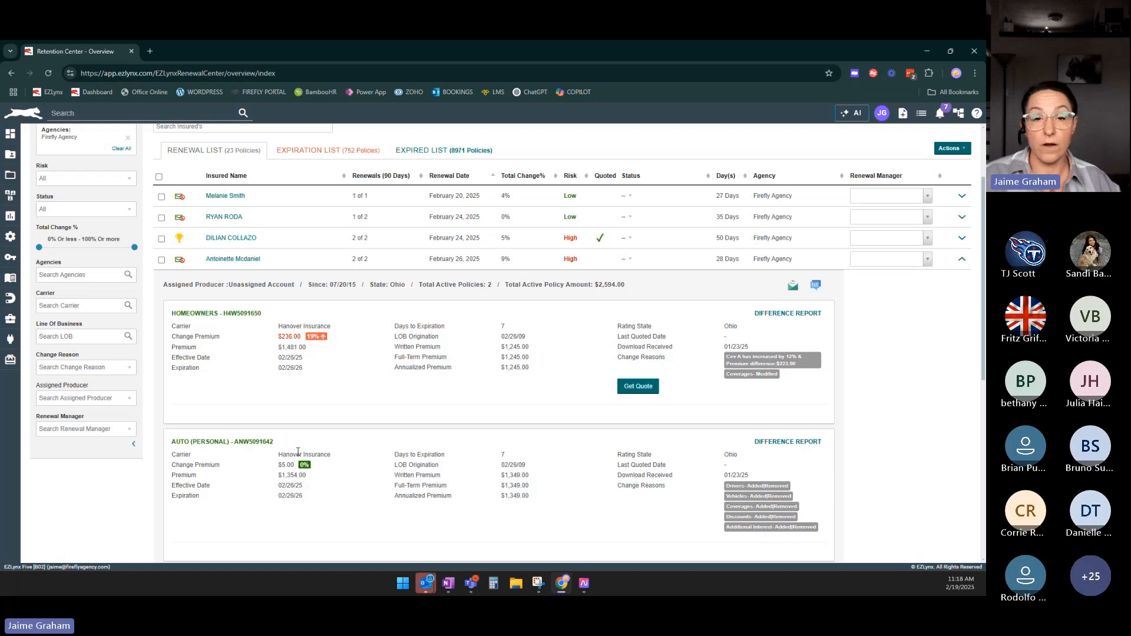
left_click(638, 386)
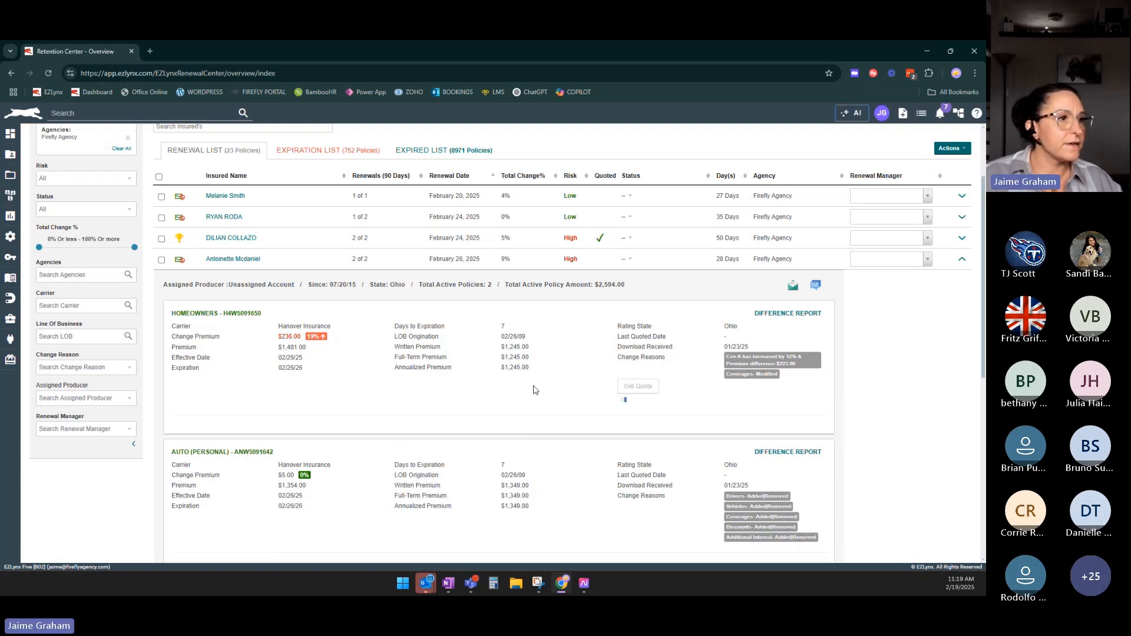
scroll(533, 387, "down", 1)
scroll(534, 387, "down", 1)
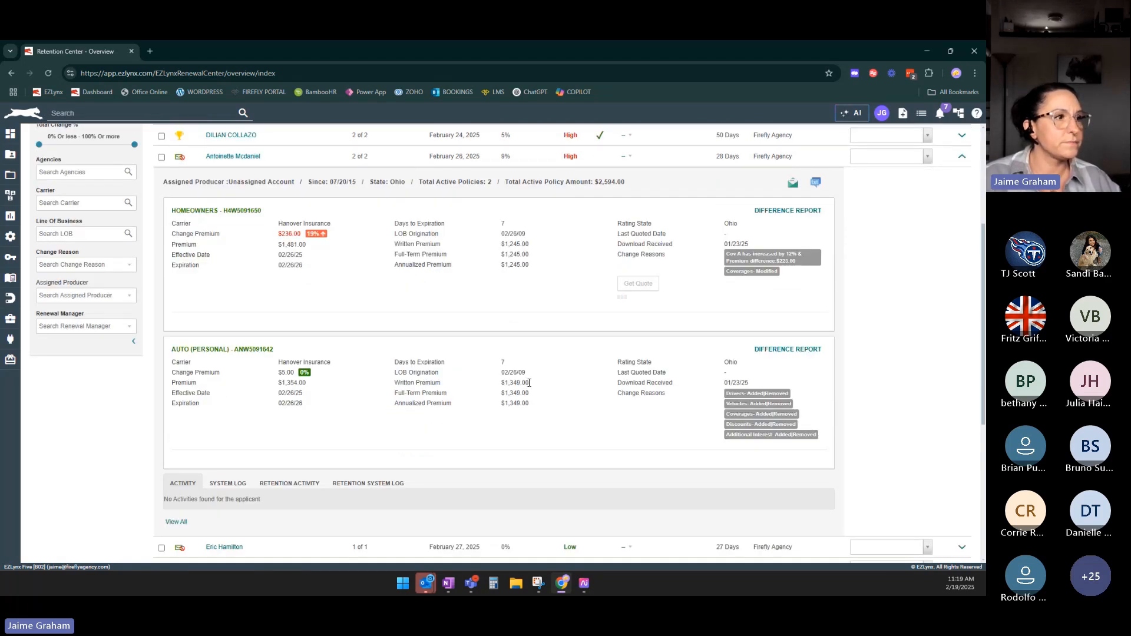
scroll(529, 383, "down", 1)
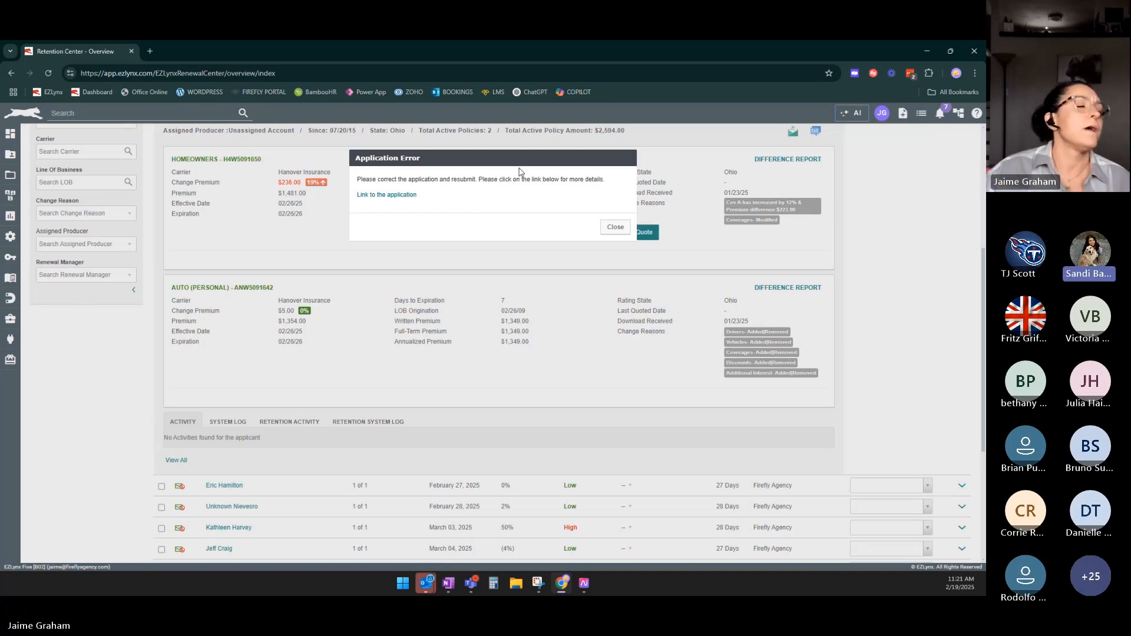
left_click(615, 228)
Open the Quoting Automation settings in a new browser tab and switch to that tab.
scroll(511, 367, "up", 5)
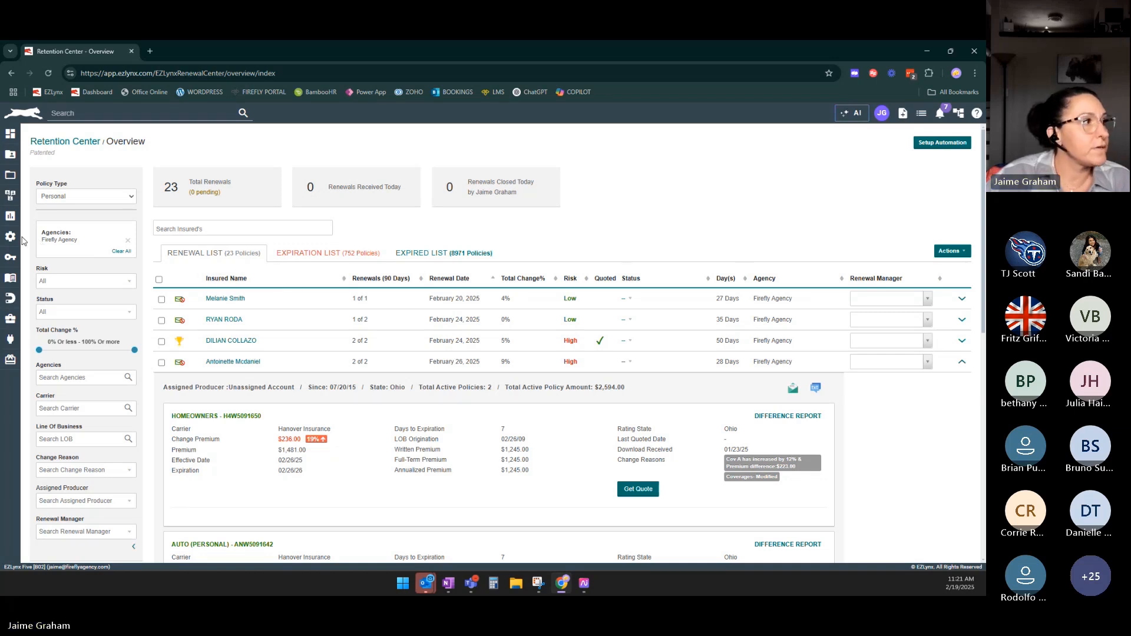
mouse_move(10, 242)
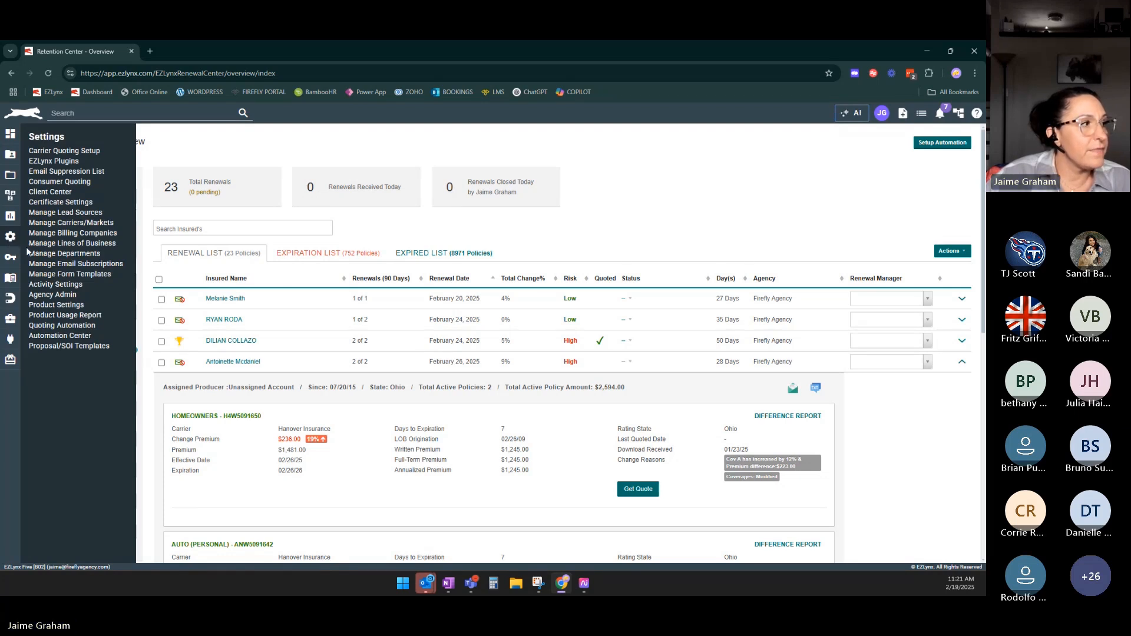
right_click(68, 333)
left_click(88, 337)
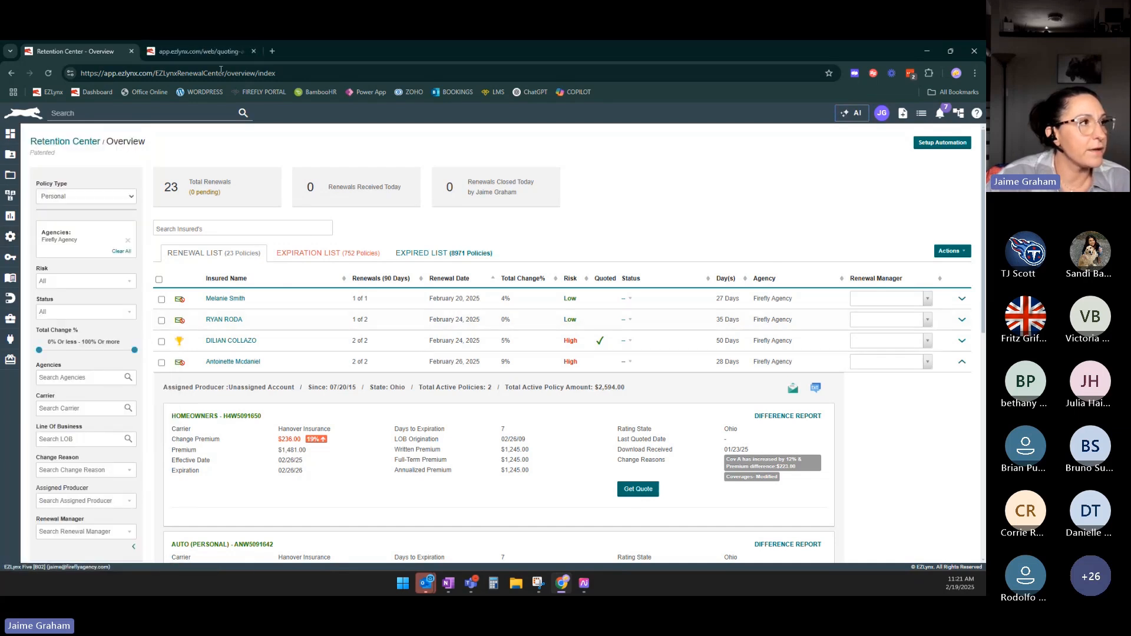
left_click(212, 51)
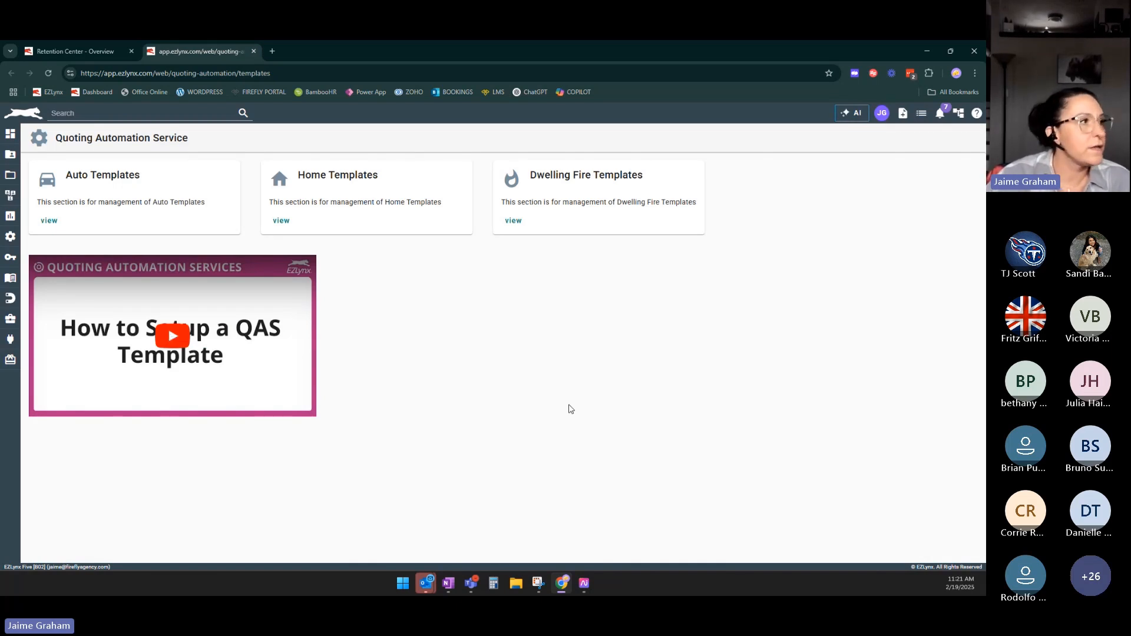
Create an auto template named "Your agency auto template" with EZLynx prefilled values and apply it to all states.
left_click(52, 223)
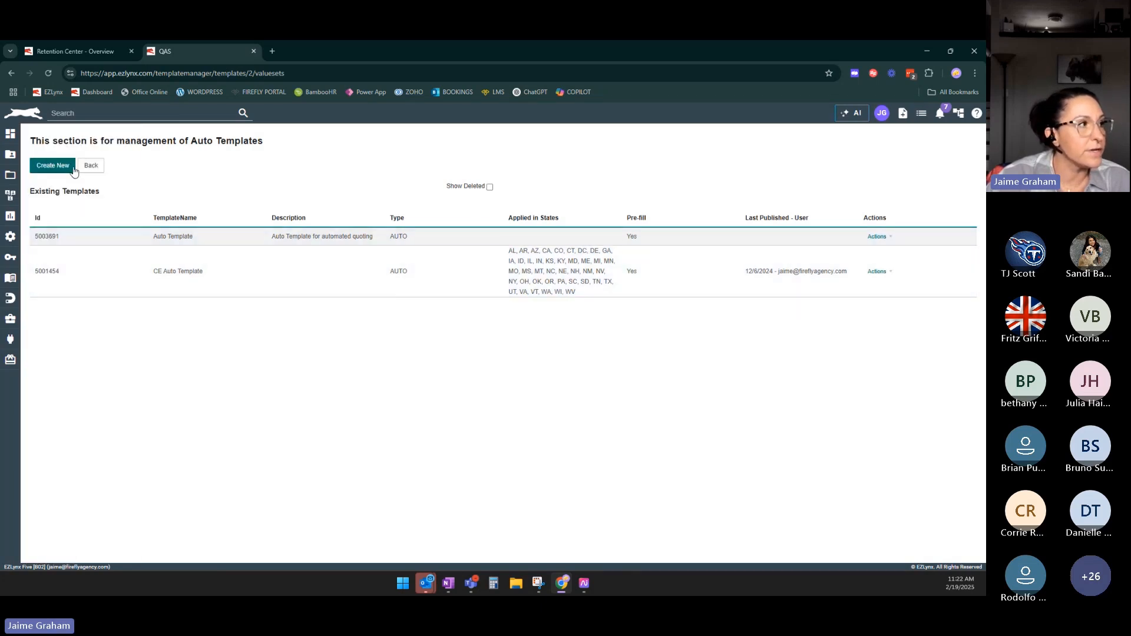
left_click(62, 167)
left_click(462, 288)
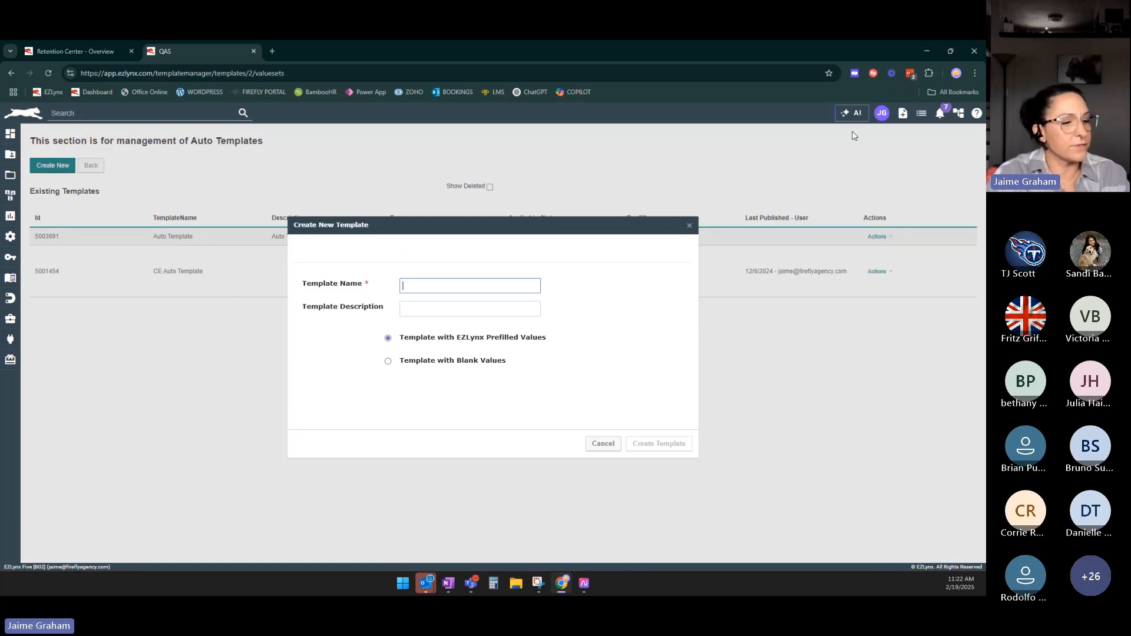
type("Your ag")
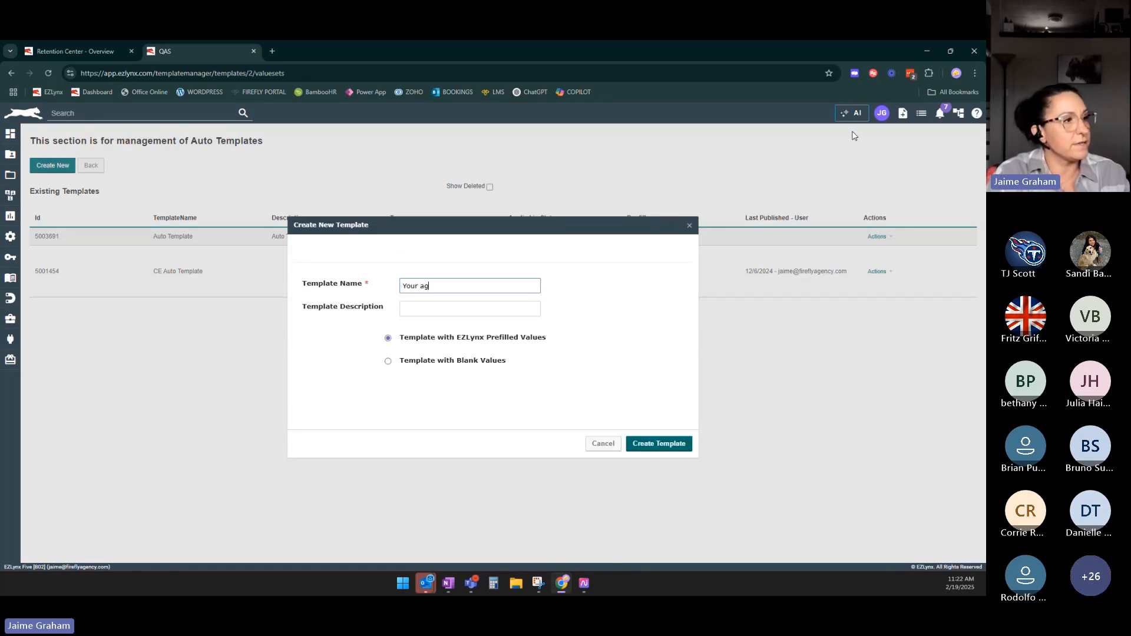
type("ency auto template")
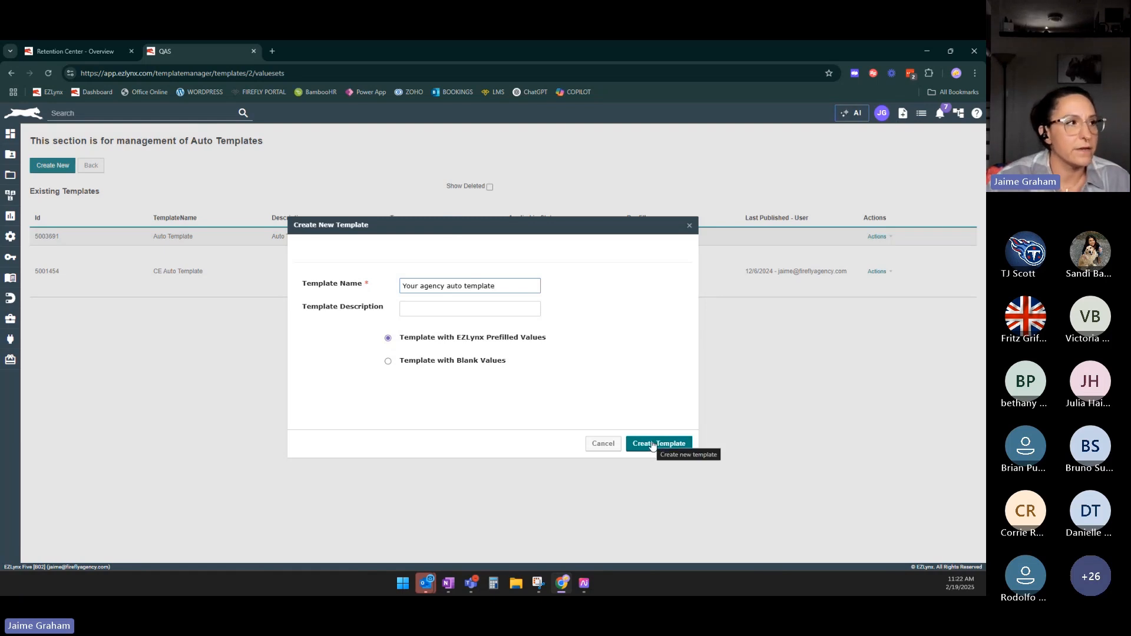
left_click(653, 446)
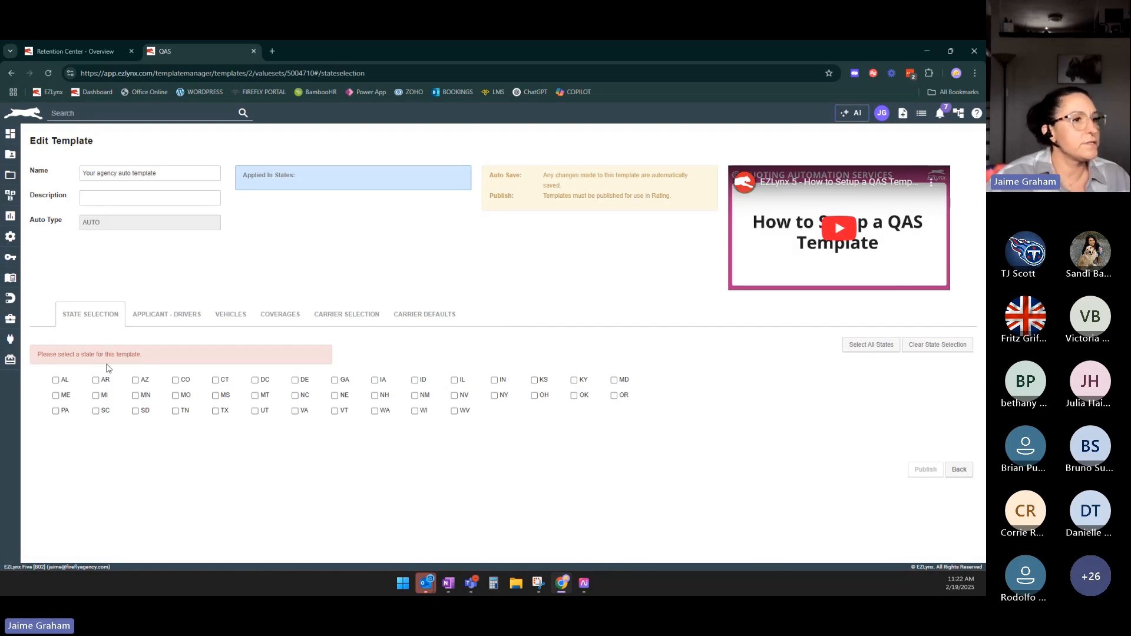
left_click(858, 348)
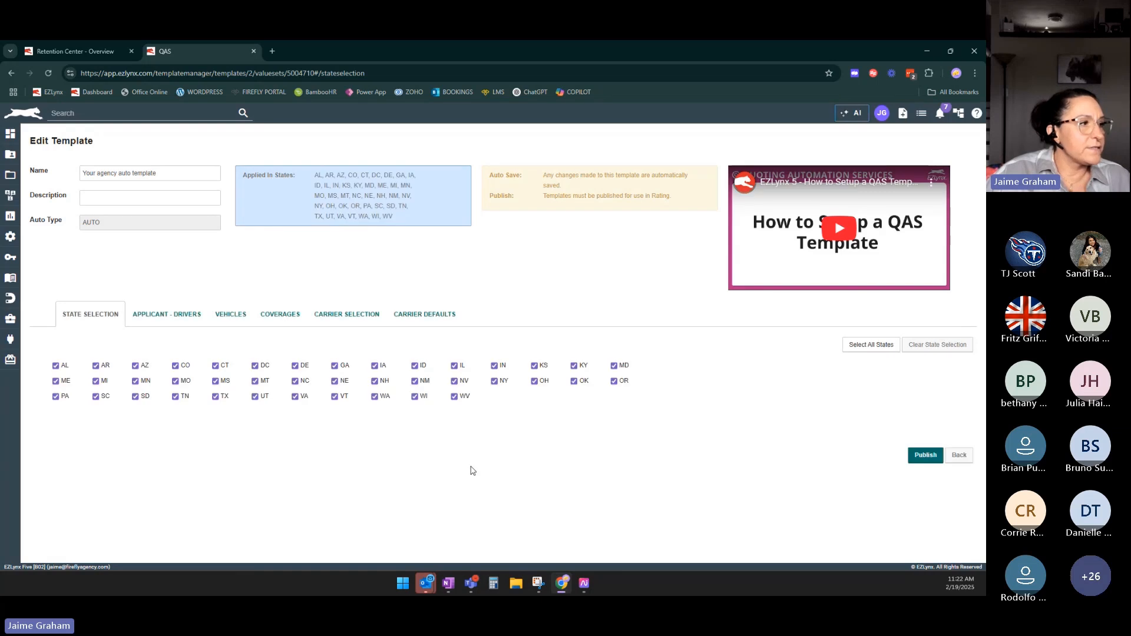
Look through the template's Applicant - Drivers, Vehicles, Coverages, Carrier Selection and Carrier Defaults sections.
left_click(138, 321)
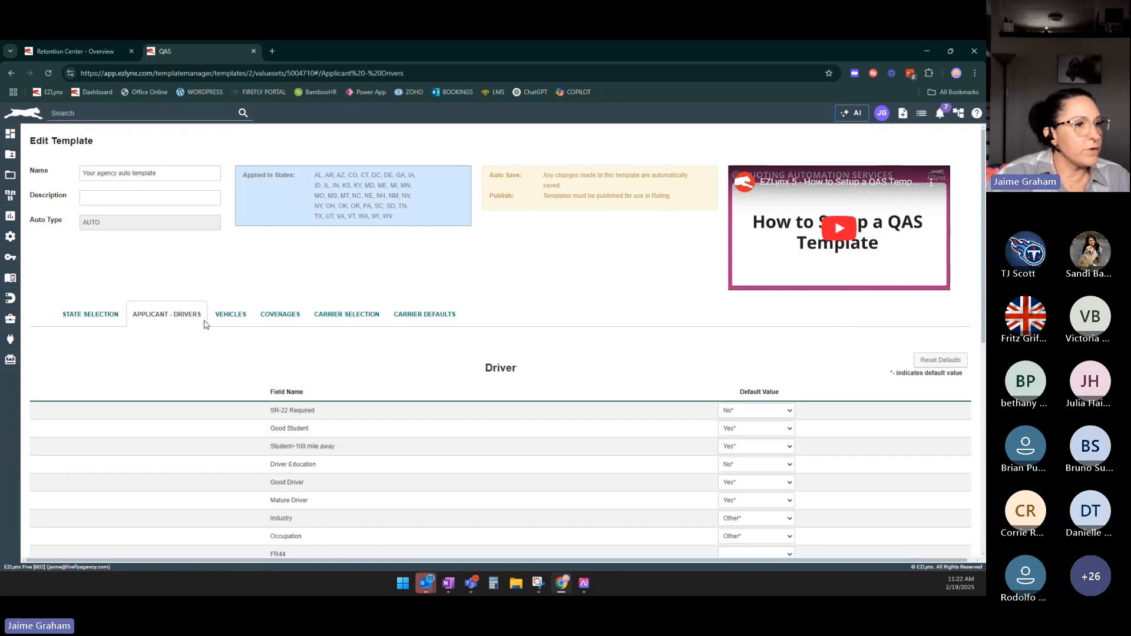
left_click(231, 314)
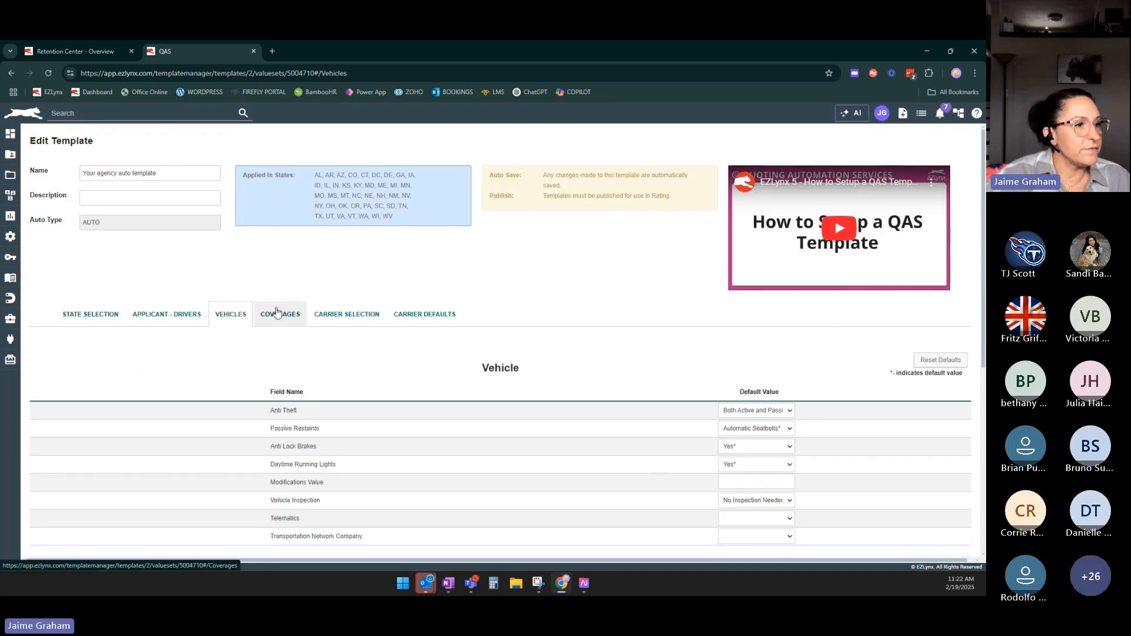
left_click(279, 314)
left_click(329, 315)
left_click(405, 314)
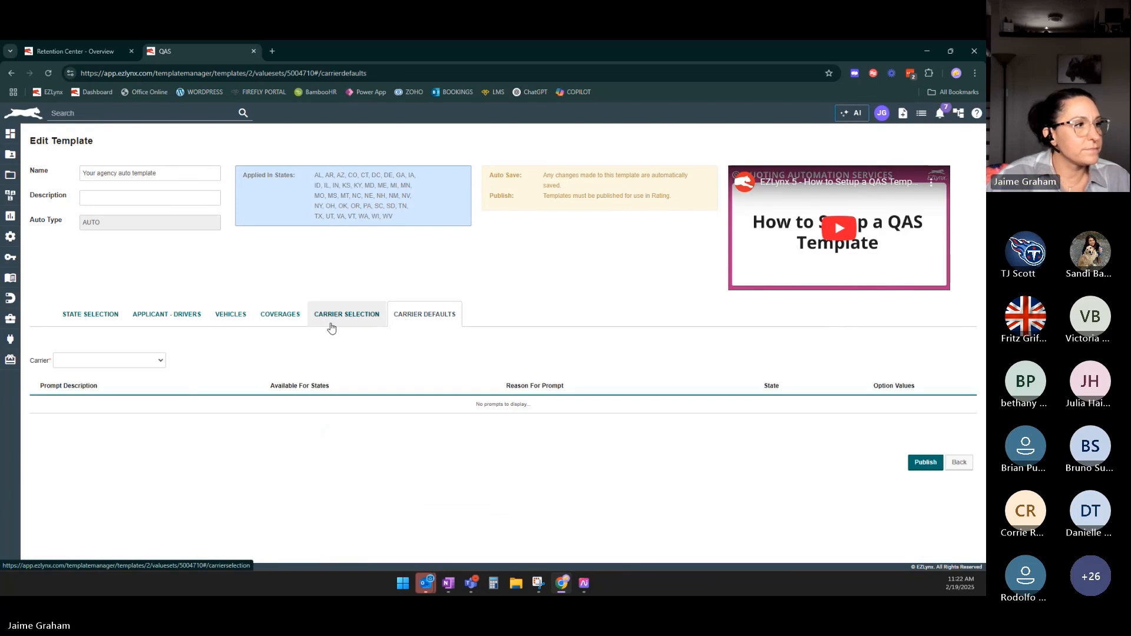
Select all carriers in the template's Carrier Selection, check the whole list and return to Carrier Defaults.
left_click(329, 316)
left_click(862, 360)
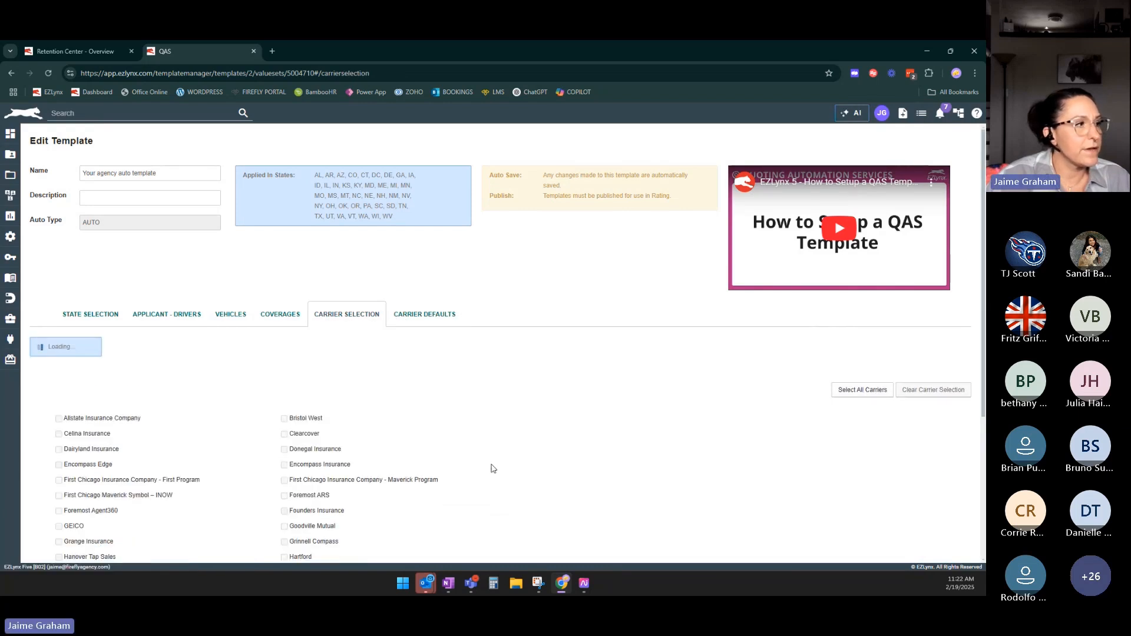
scroll(491, 465, "down", 2)
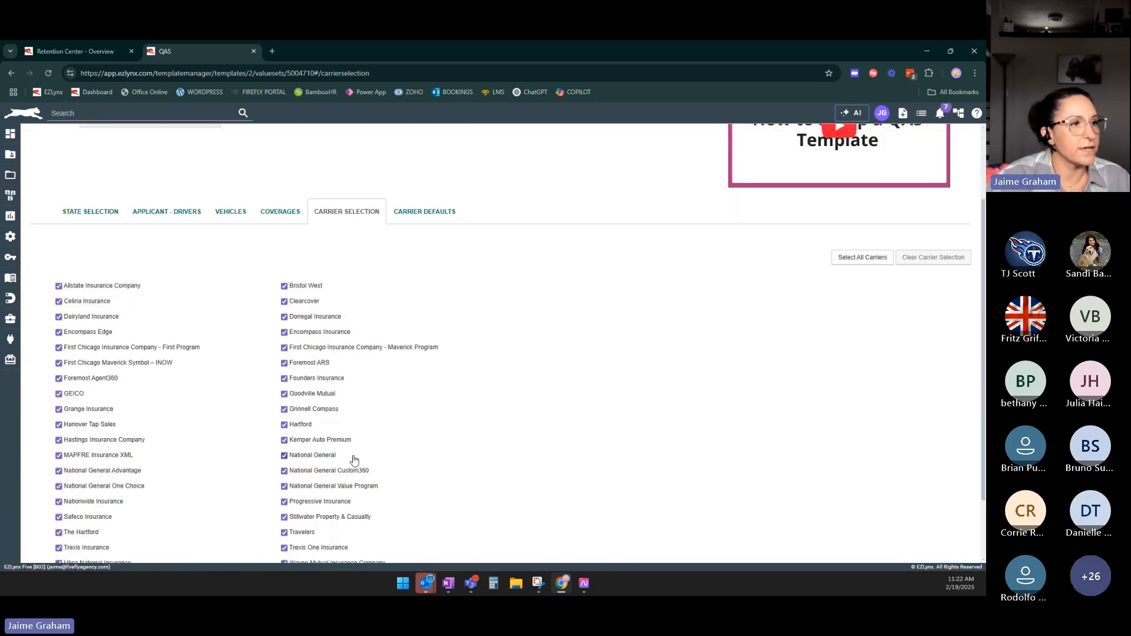
scroll(396, 525, "down", 2)
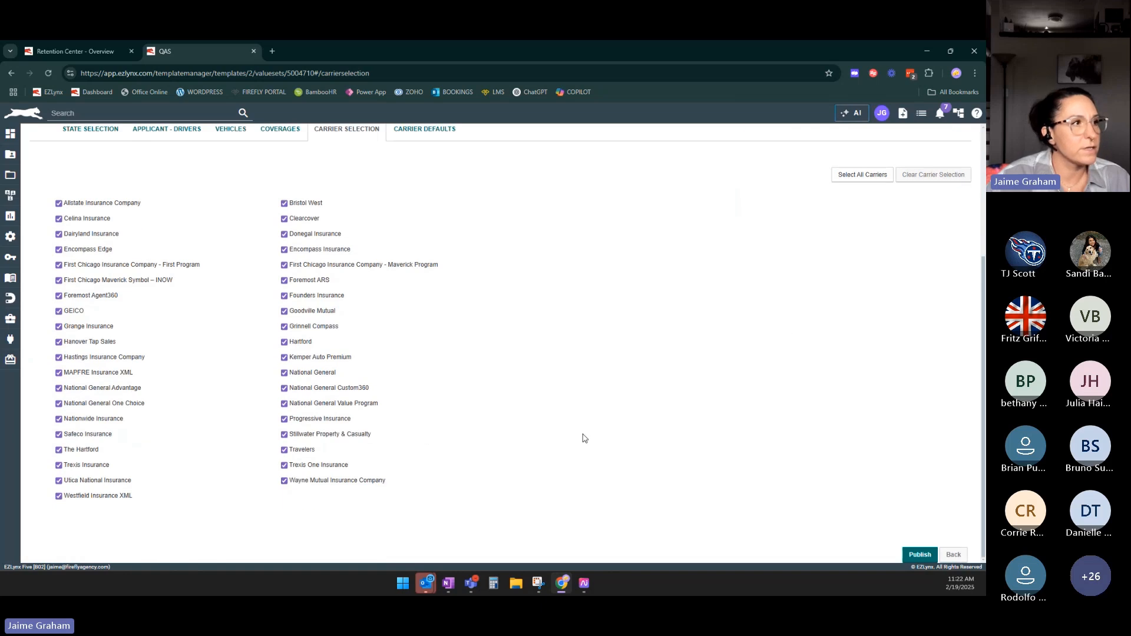
scroll(500, 383, "up", 4)
left_click(419, 314)
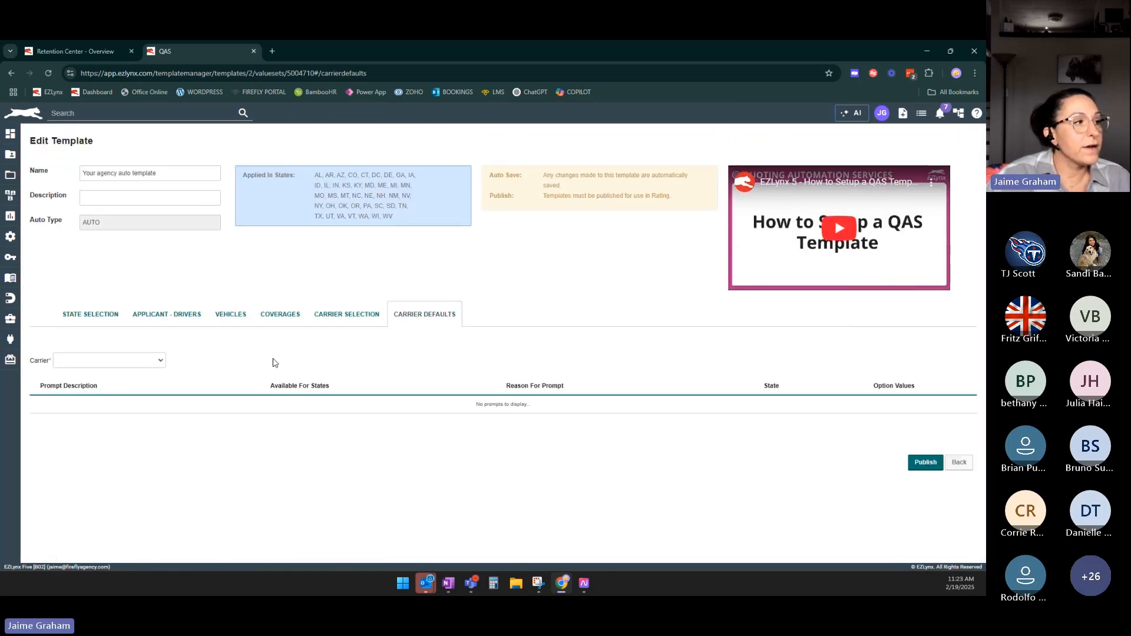
Set the driver default for FR44 to No in the template's Applicant - Drivers section.
left_click(191, 320)
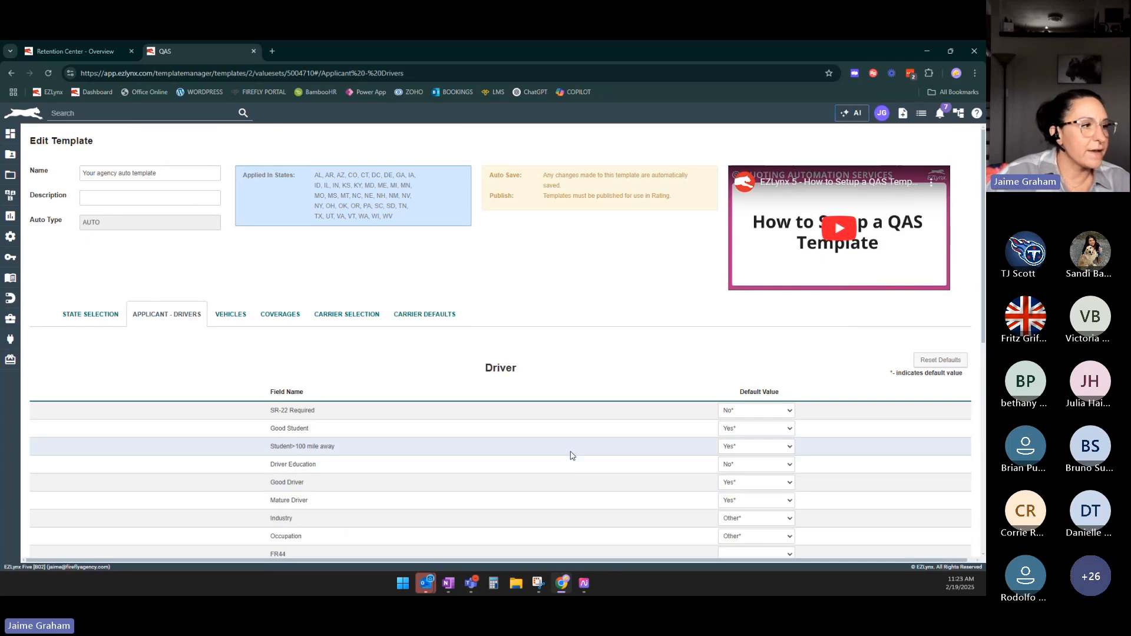
scroll(364, 408, "down", 2)
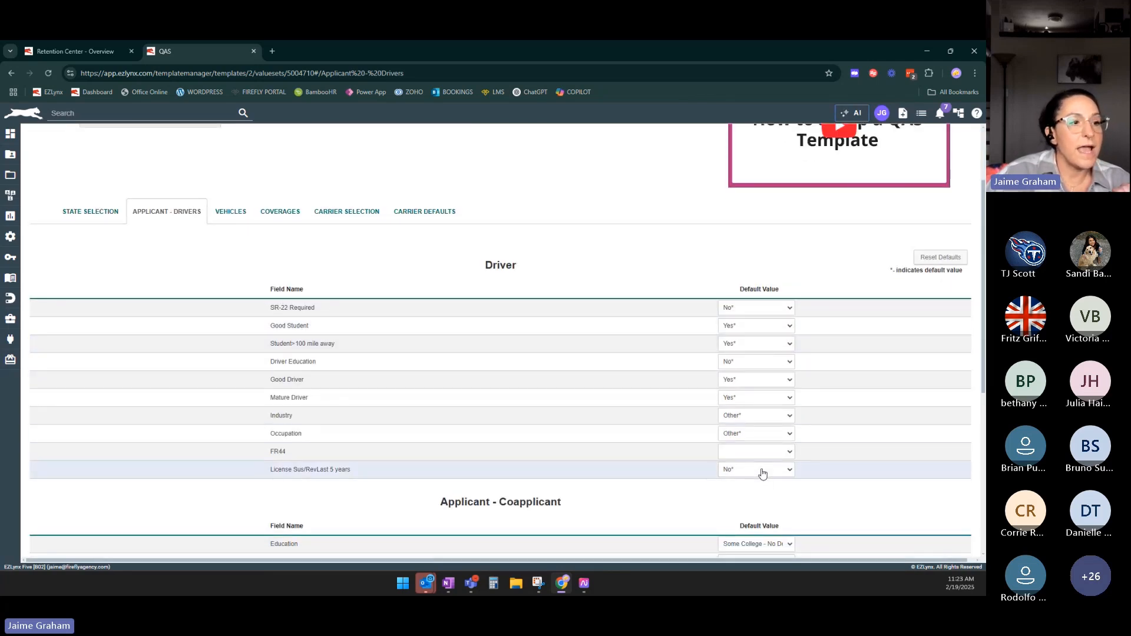
left_click(754, 451)
left_click(734, 495)
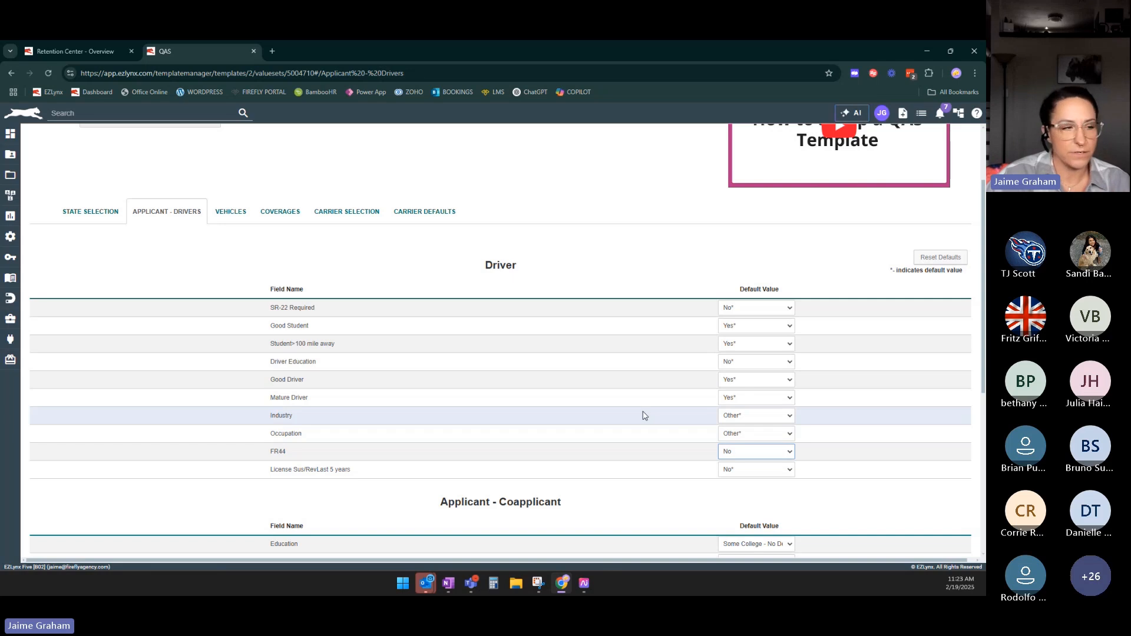
Set the driver defaults for Good Student, Student>100 mile away, Good Driver and Mature Driver to No.
left_click(755, 327)
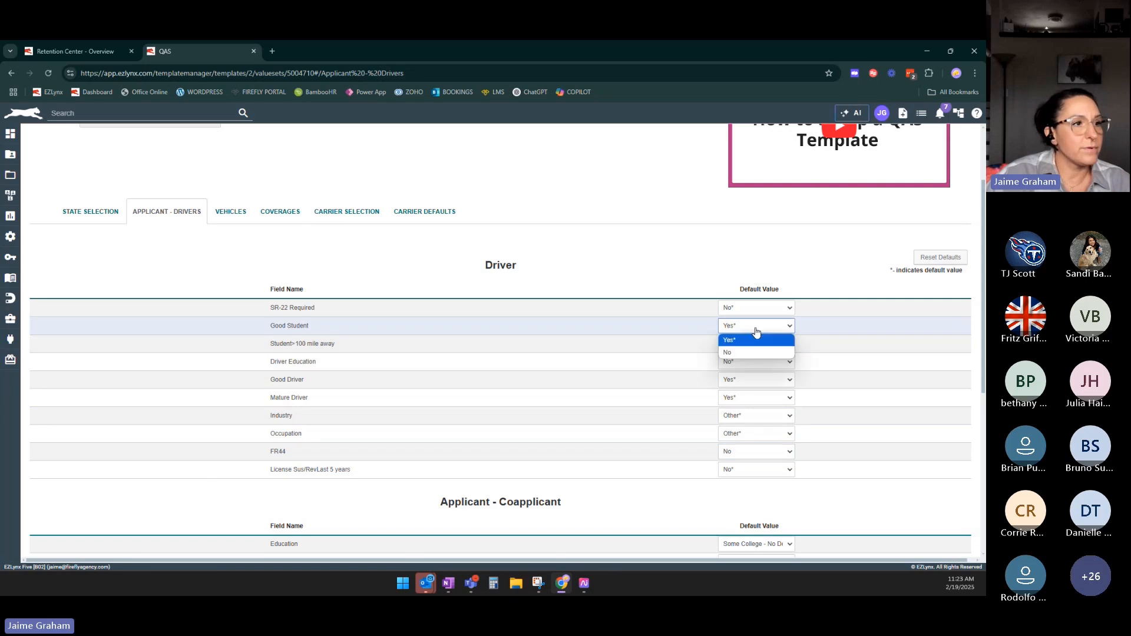
left_click(752, 354)
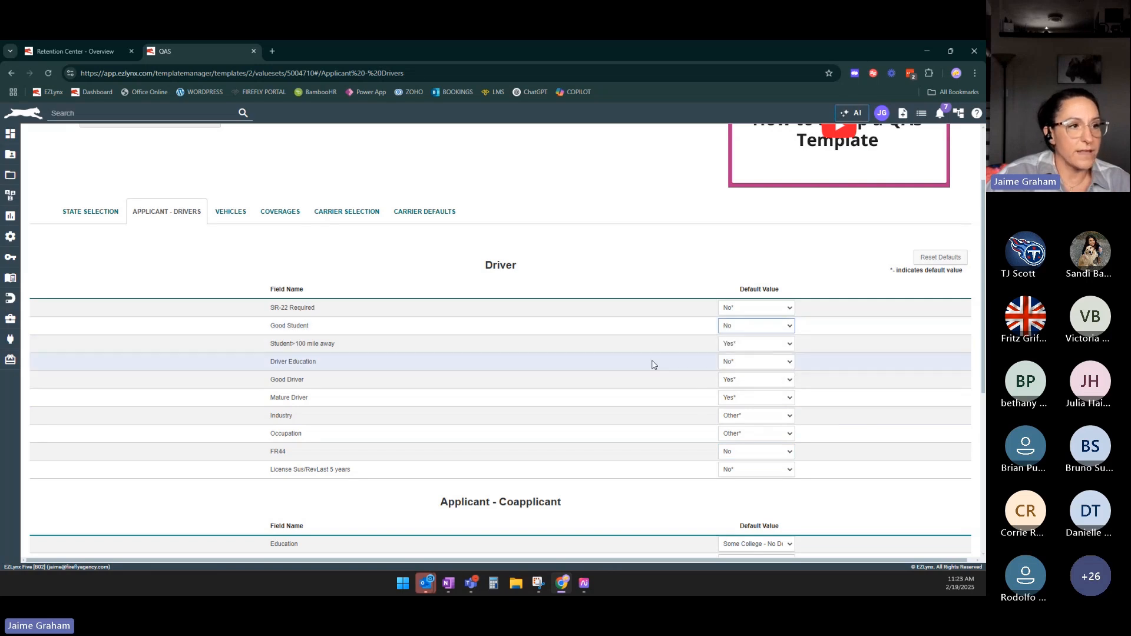
left_click(780, 347)
left_click(759, 370)
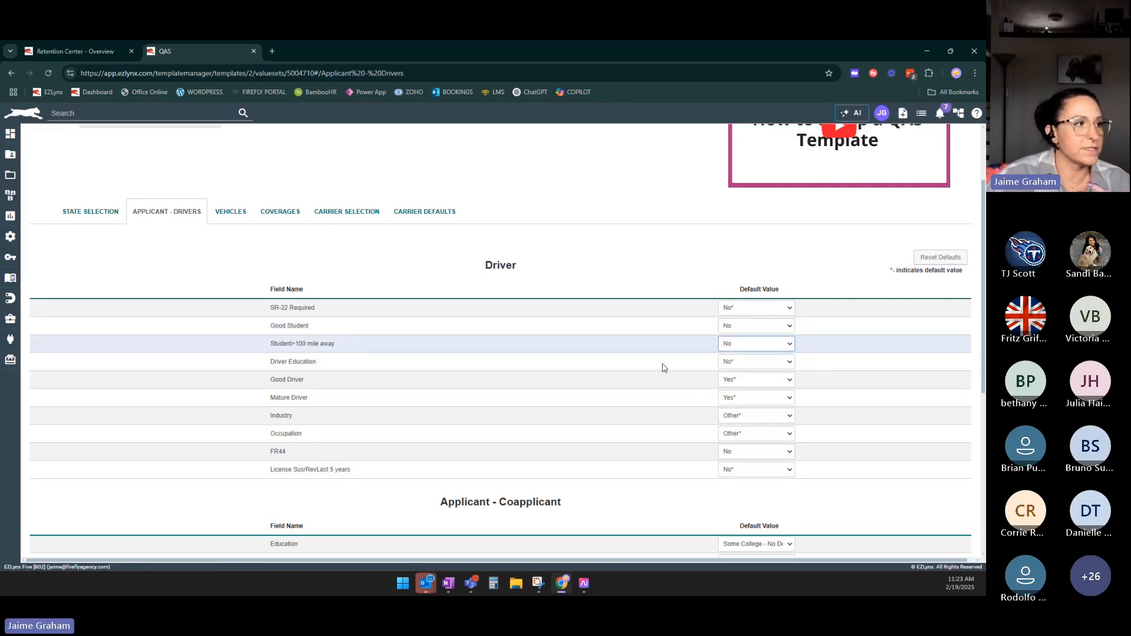
left_click(764, 382)
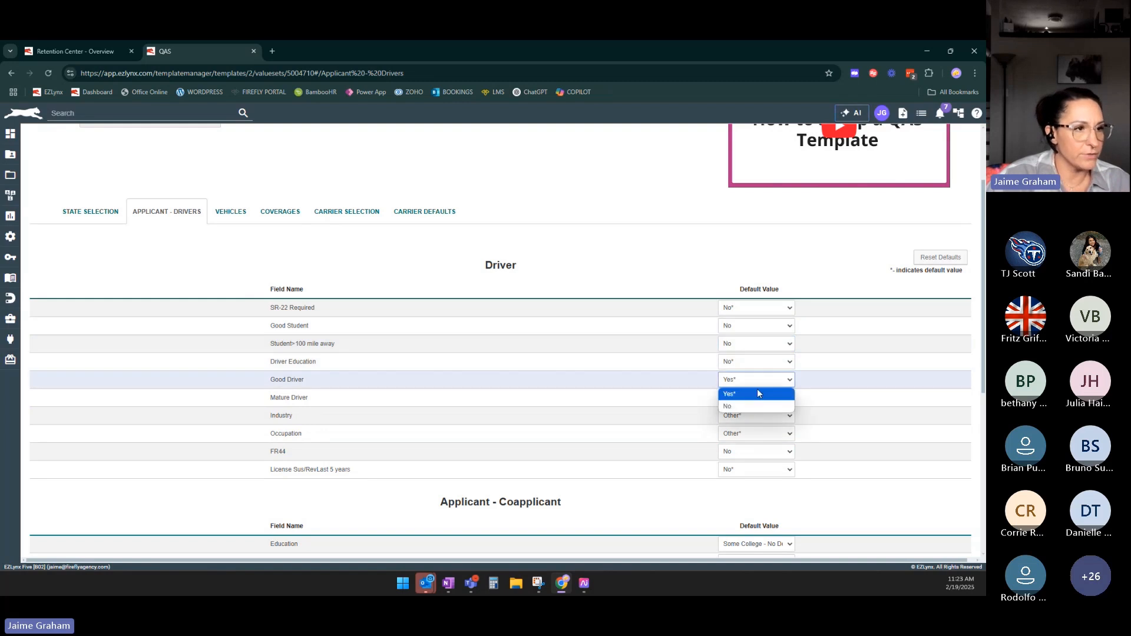
left_click(758, 406)
left_click(755, 399)
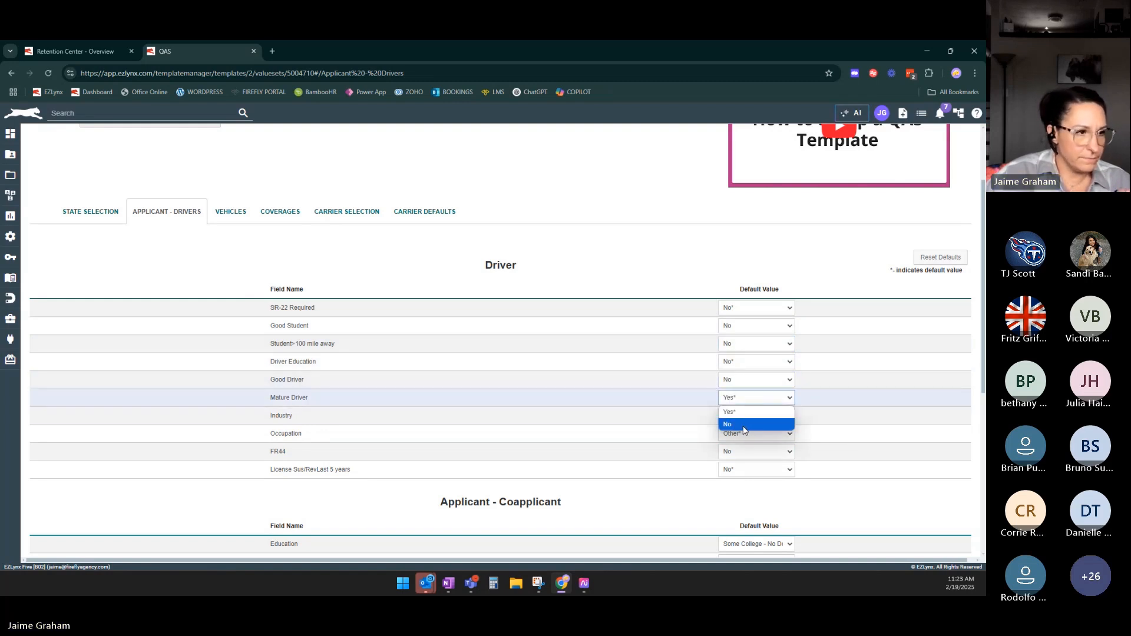
left_click(664, 401)
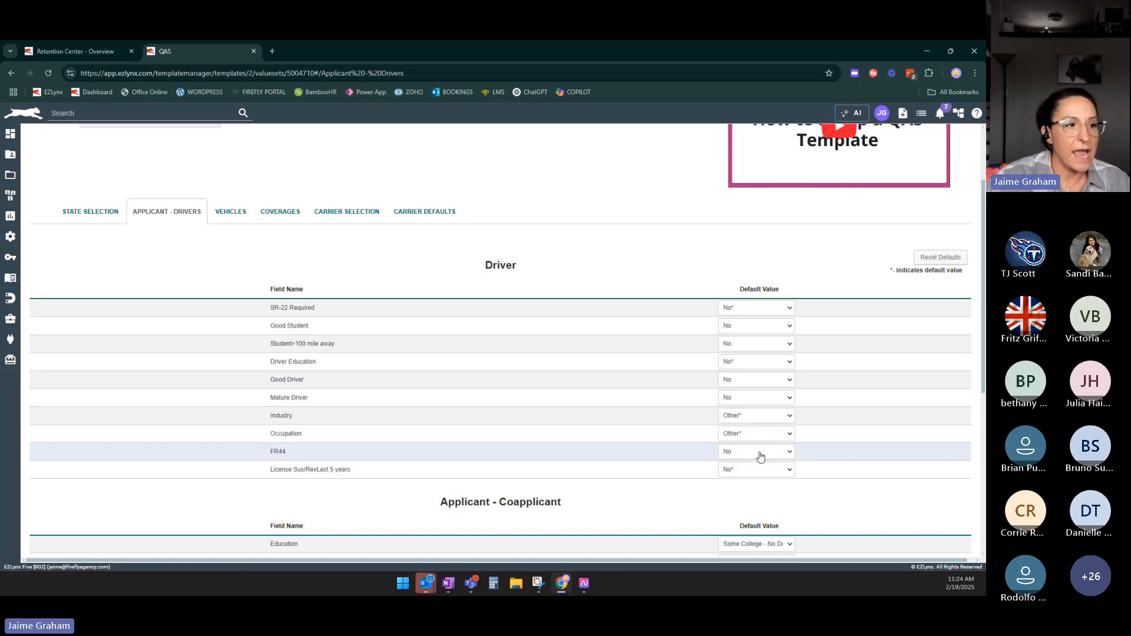
Set the Applicant - Coapplicant time at address defaults to 8 months and 11 years.
scroll(740, 492, "down", 1)
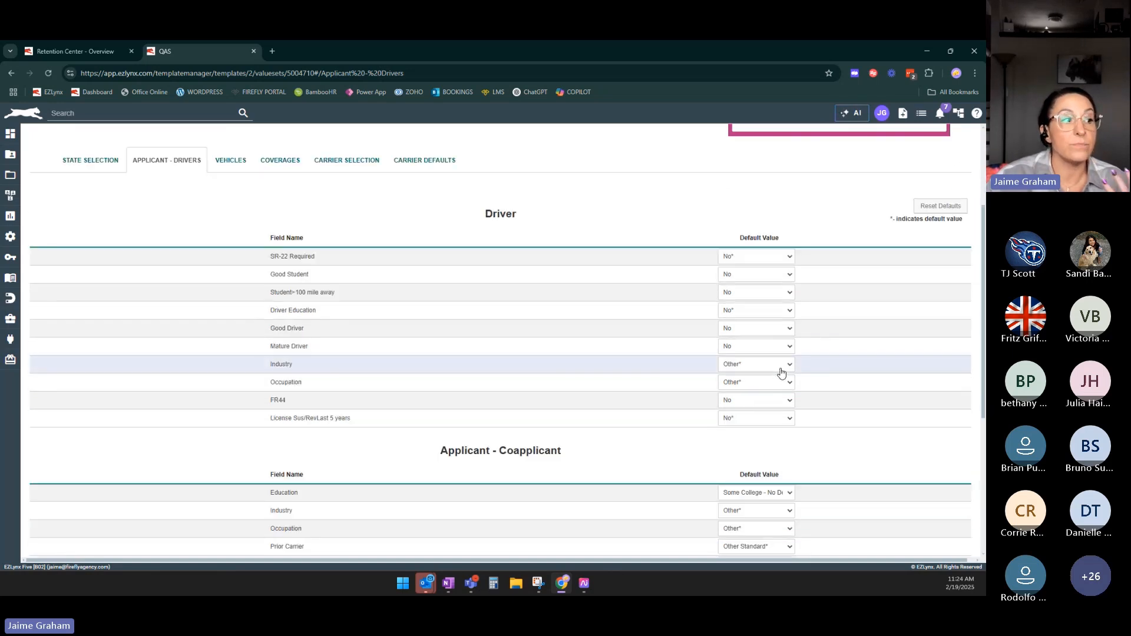
scroll(639, 444, "down", 5)
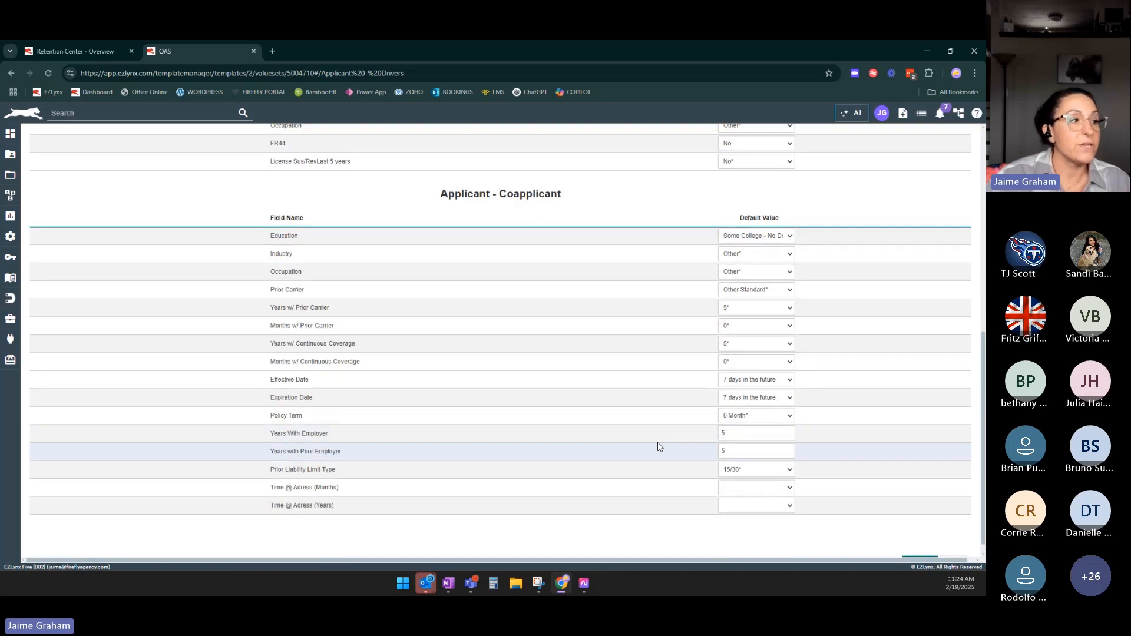
left_click(764, 489)
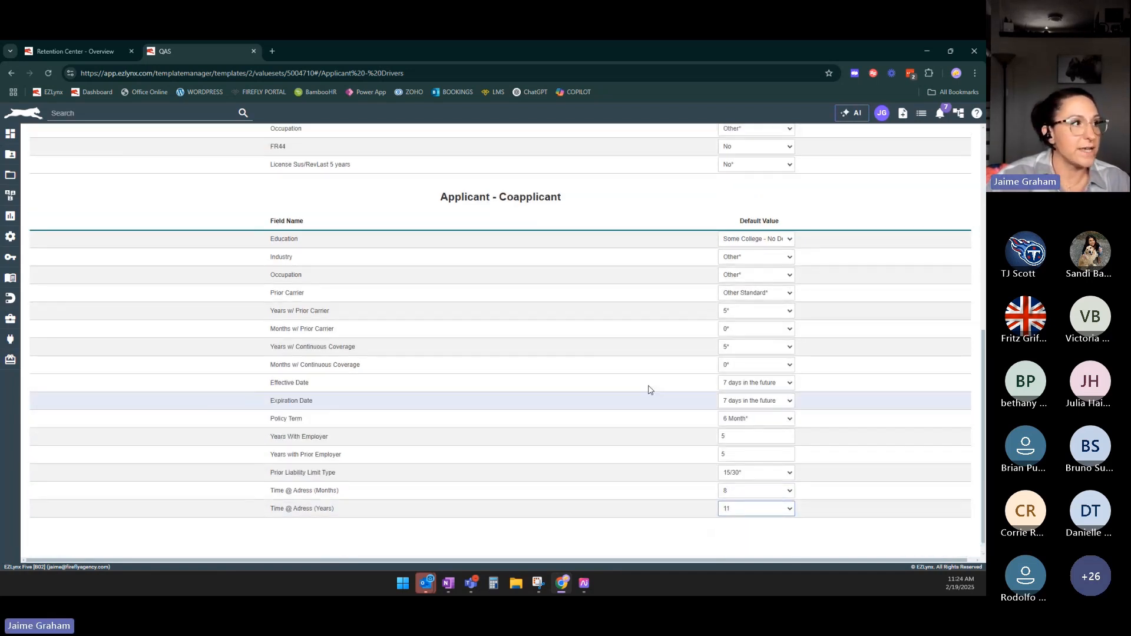
scroll(650, 390, "up", 8)
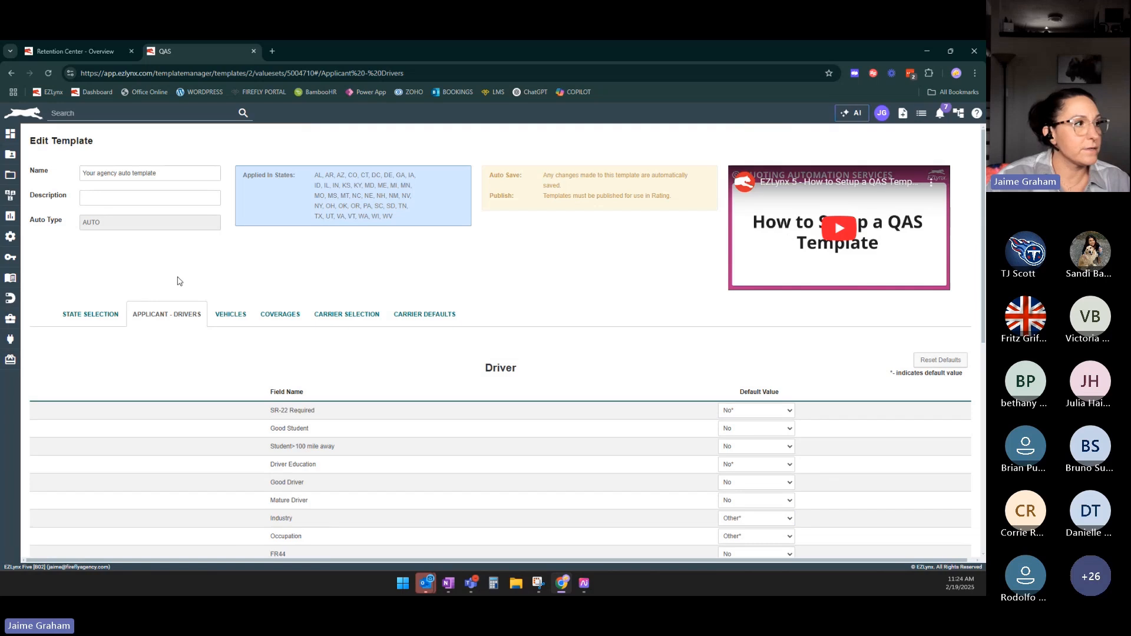
Look over the template's Vehicles and Coverages default values and its Carrier Selection.
left_click(225, 316)
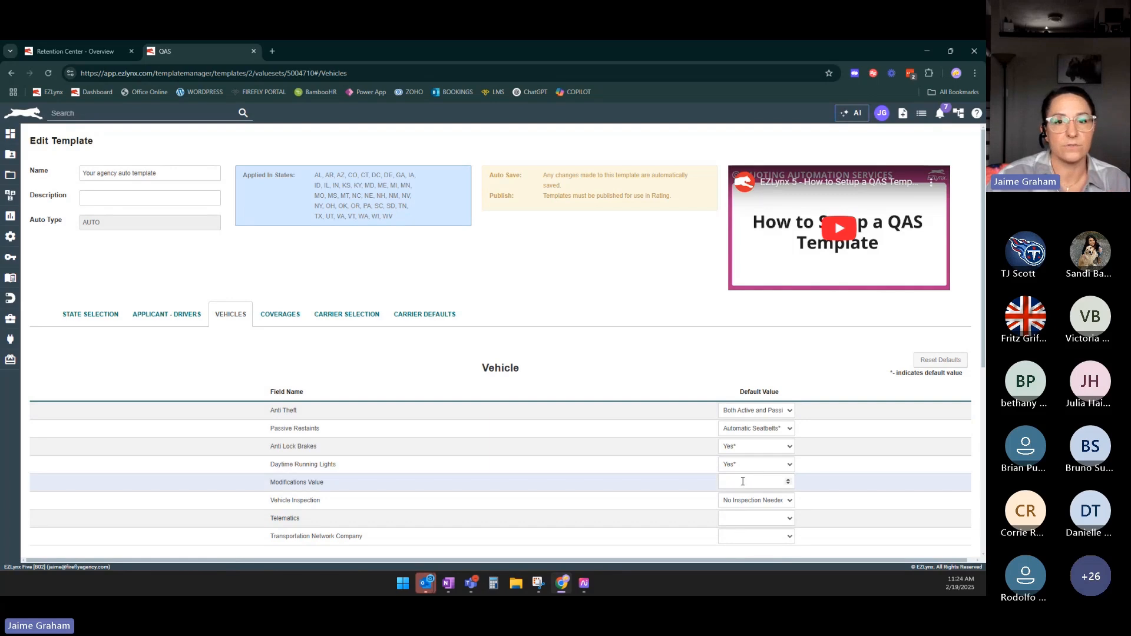
scroll(745, 486, "down", 2)
scroll(745, 492, "down", 1)
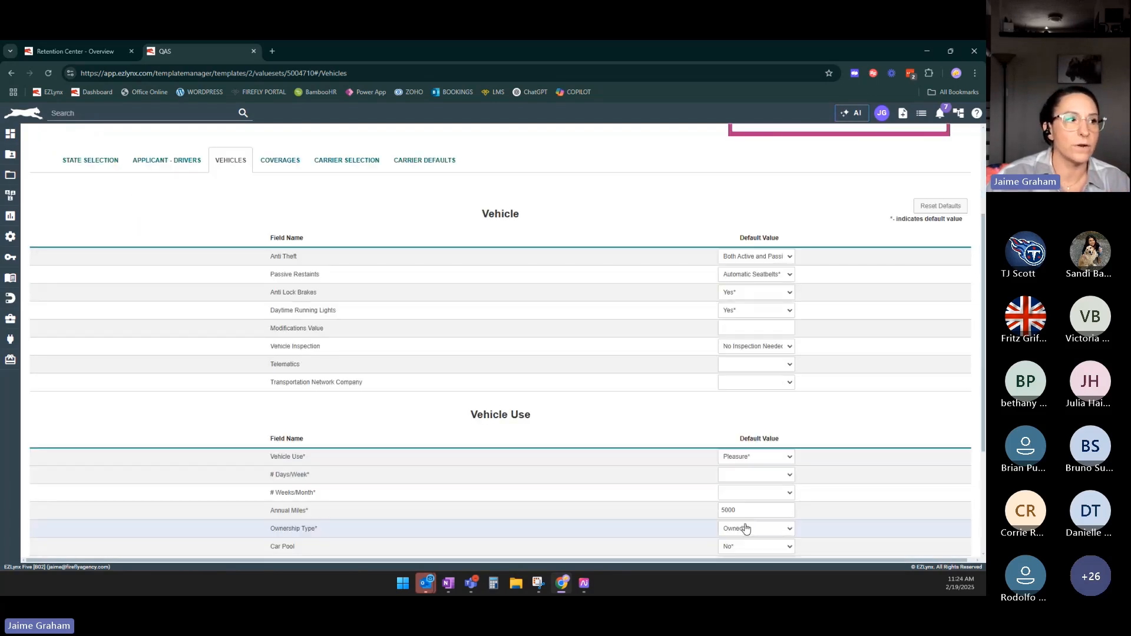
left_click(282, 160)
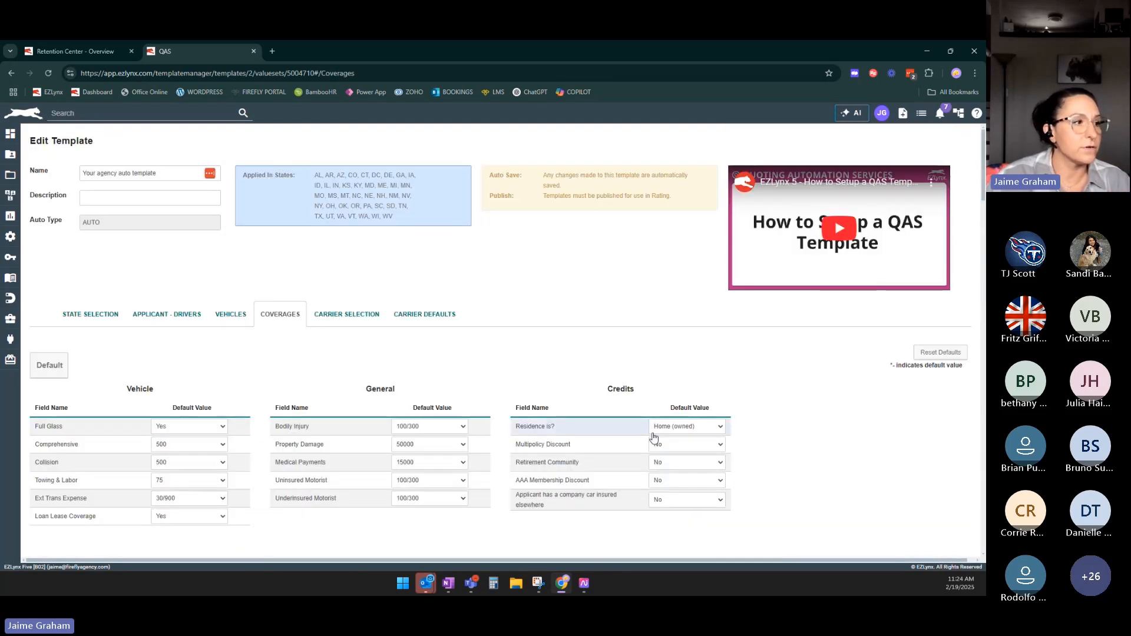
left_click(377, 312)
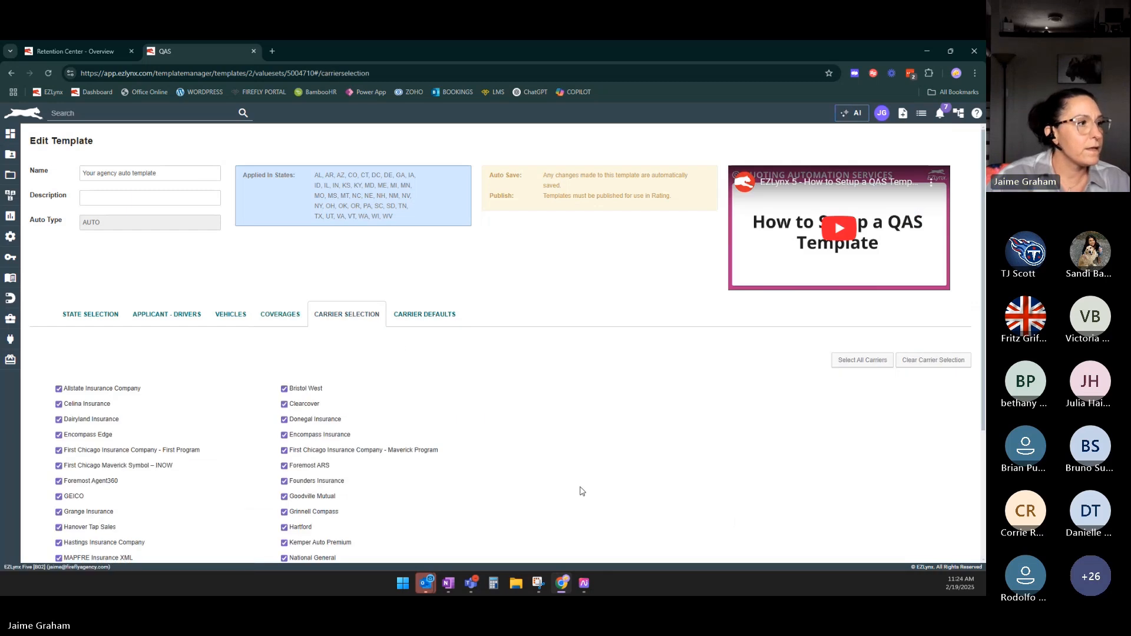
Display the Carrier Defaults prompts for Foremost ARS.
left_click(407, 319)
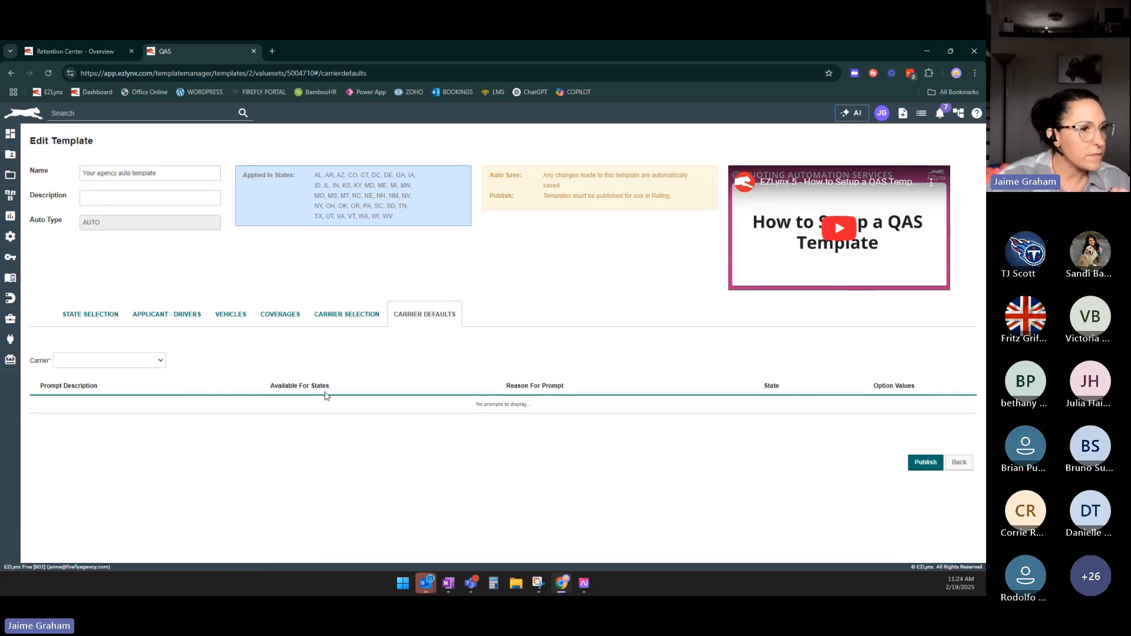
left_click(127, 362)
left_click(127, 362)
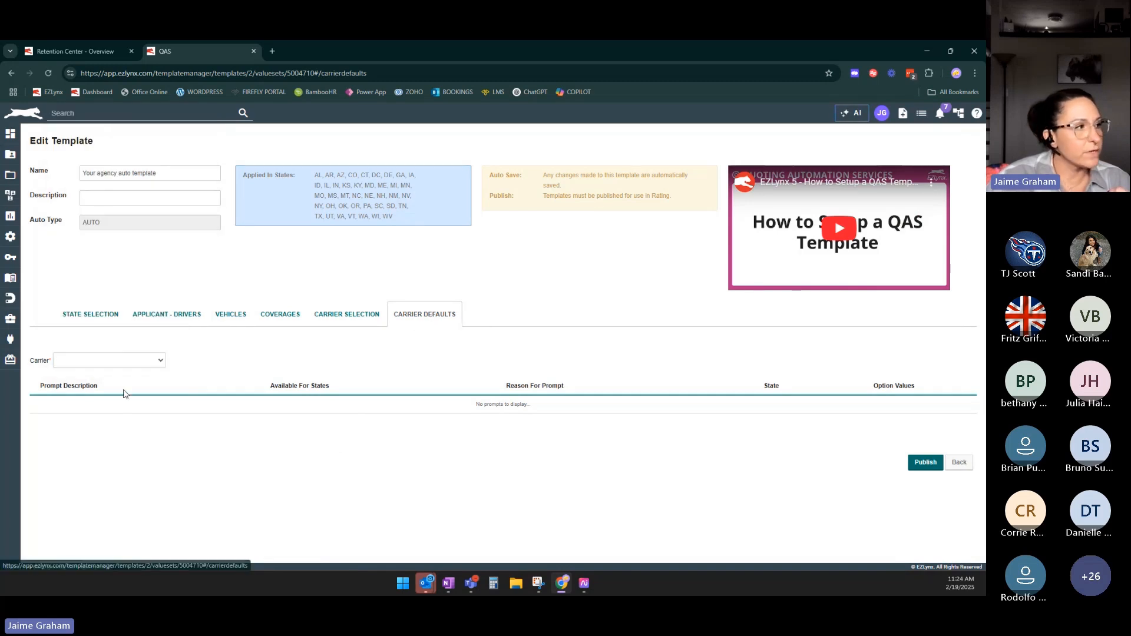
left_click(97, 362)
left_click(76, 112)
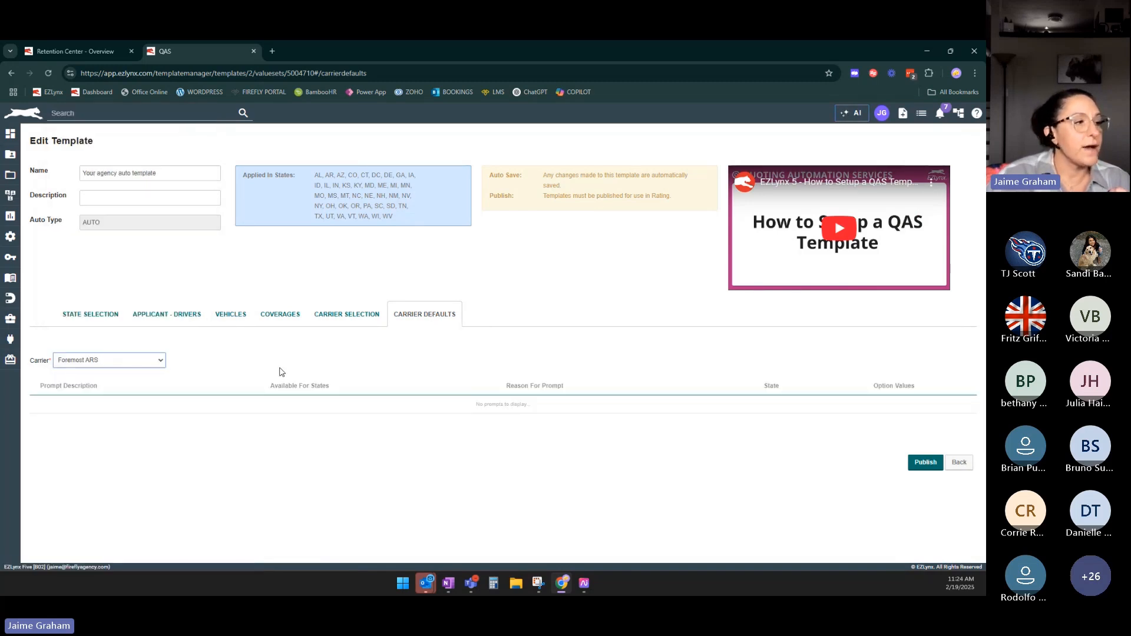
scroll(519, 429, "down", 3)
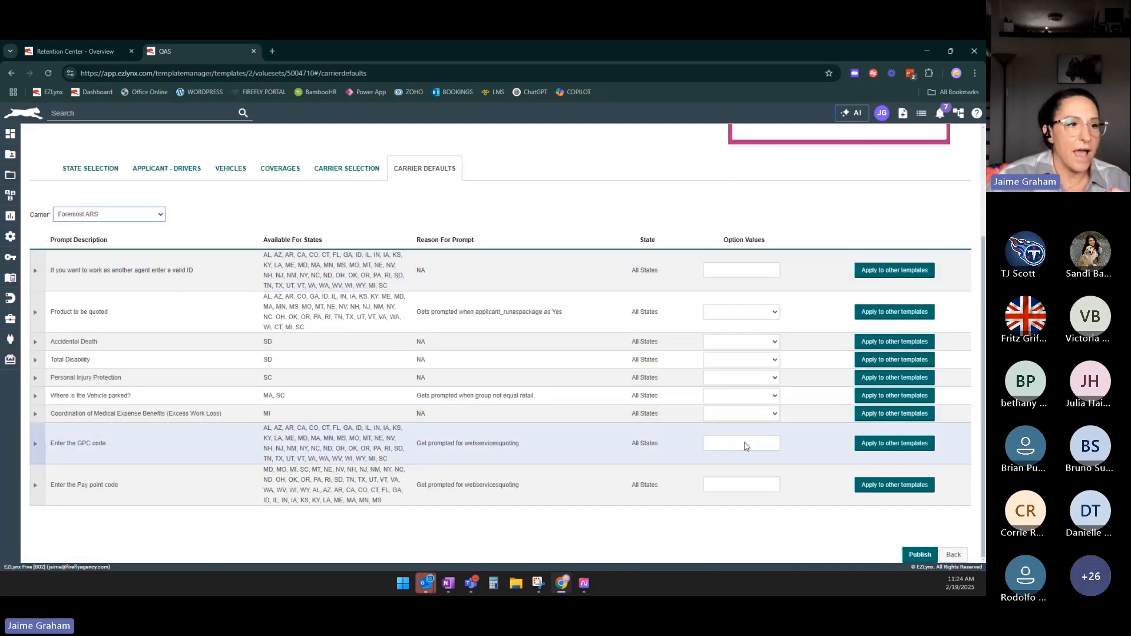
Set Foremost ARS's Product to be quoted to Combo Auto, applying it to the CE Auto Template too, and Accidental Death to No.
left_click(724, 272)
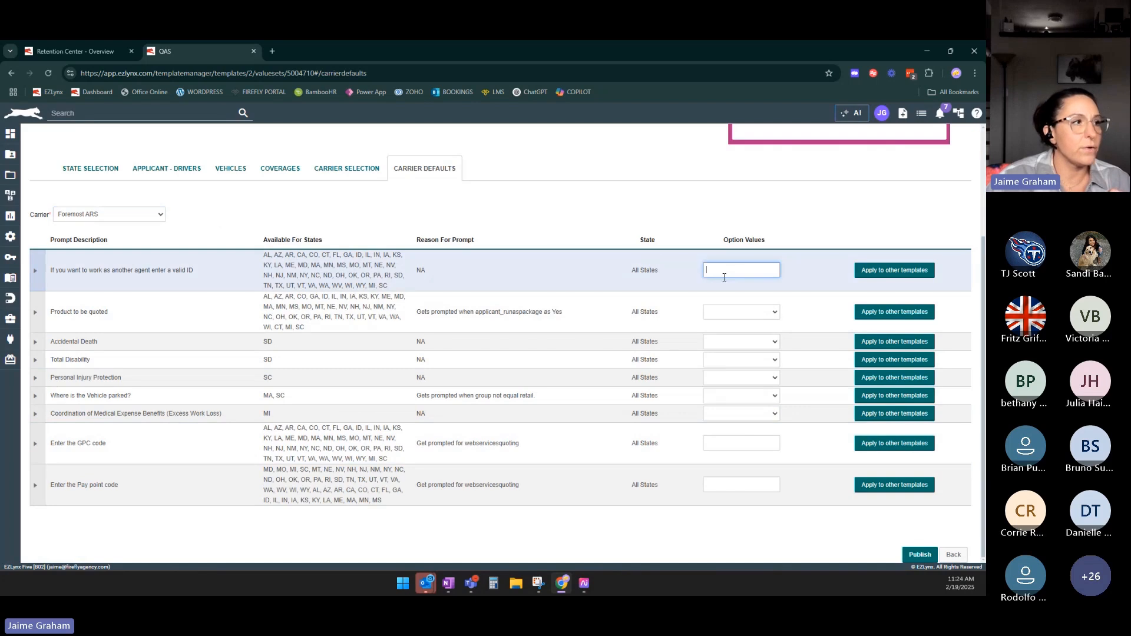
left_click(735, 317)
left_click(751, 349)
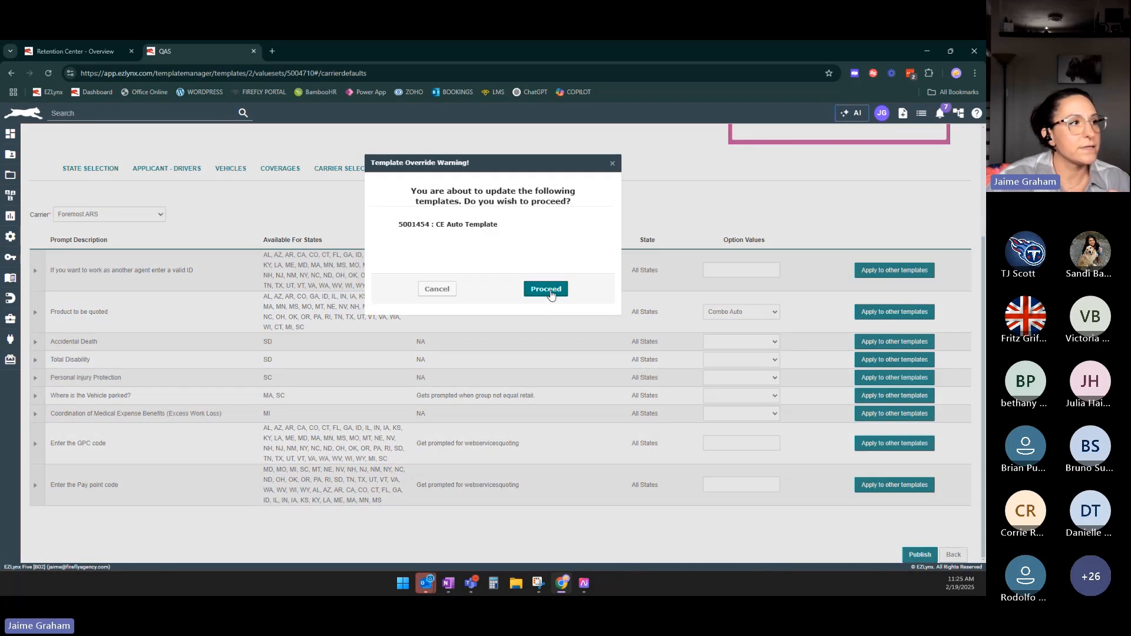
left_click(548, 291)
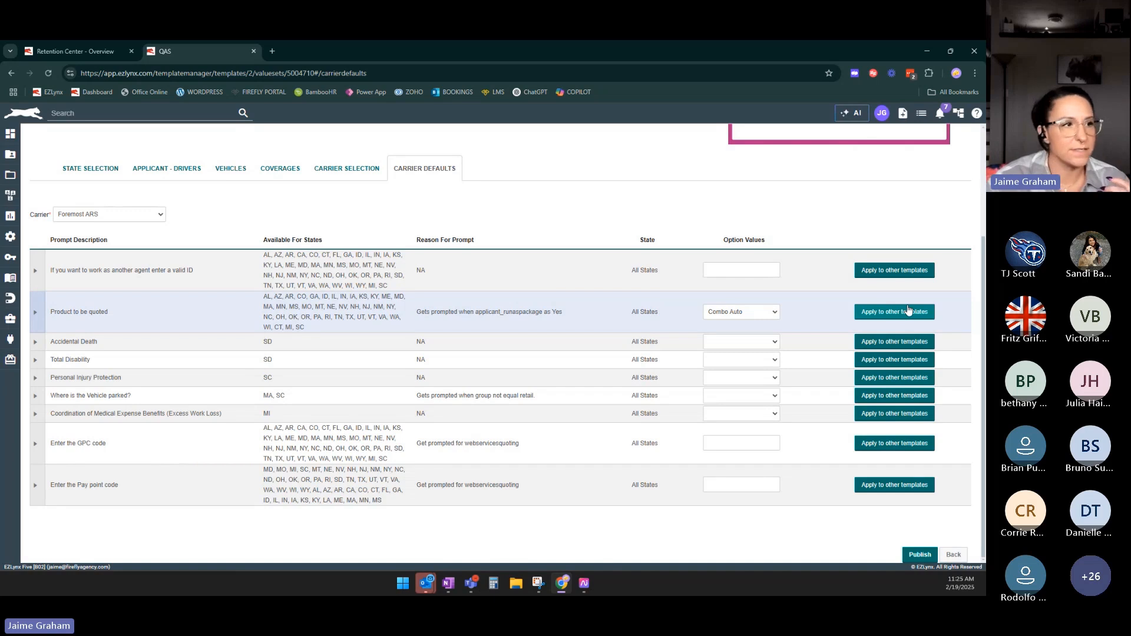
left_click(760, 342)
left_click(731, 368)
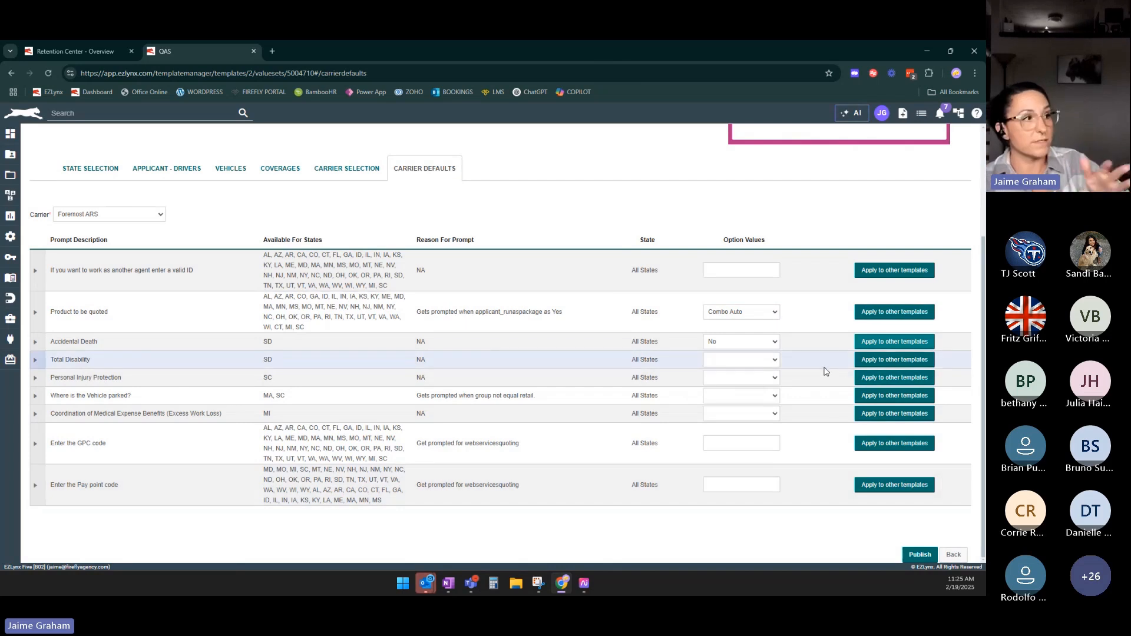
Look through the Carrier Defaults prompts for Celina Insurance and Foremost Agent360.
left_click(72, 214)
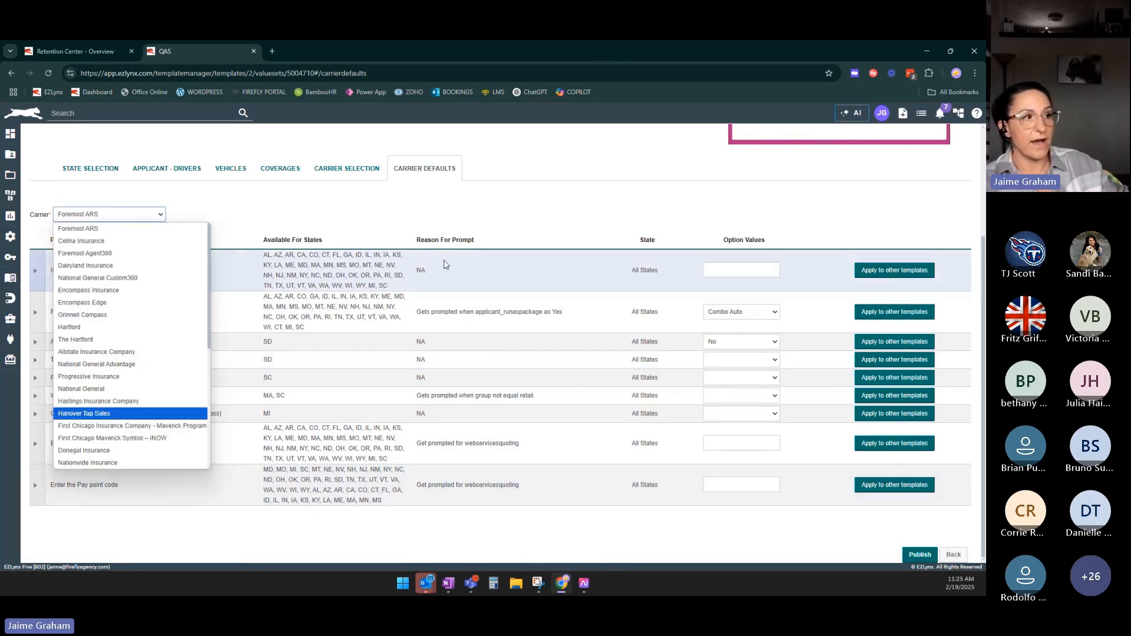
left_click(443, 234)
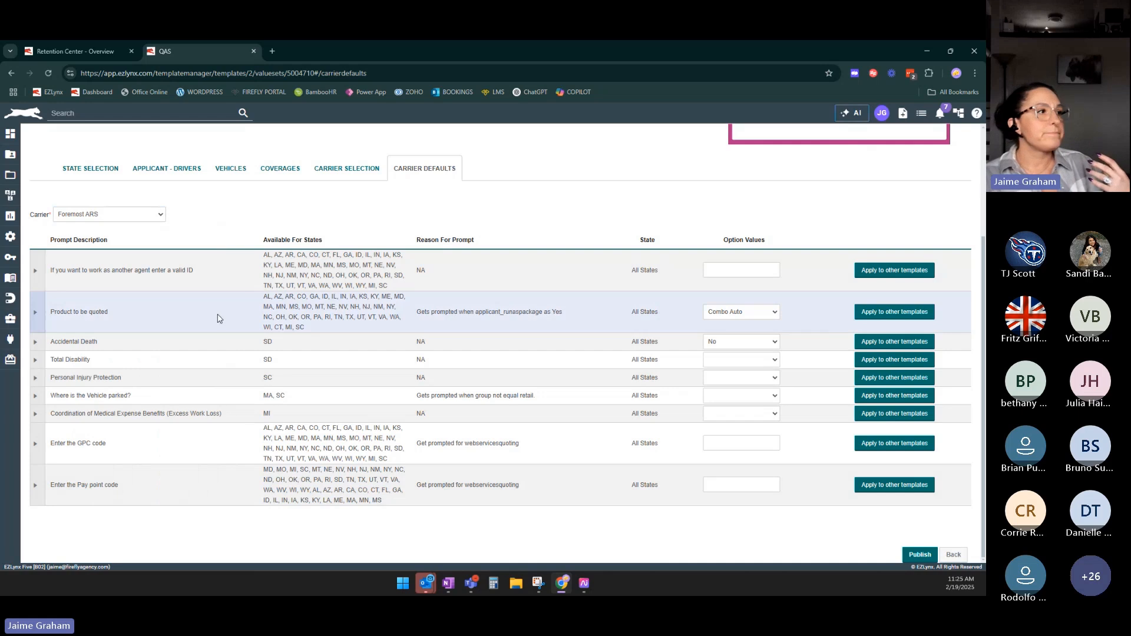
left_click(106, 214)
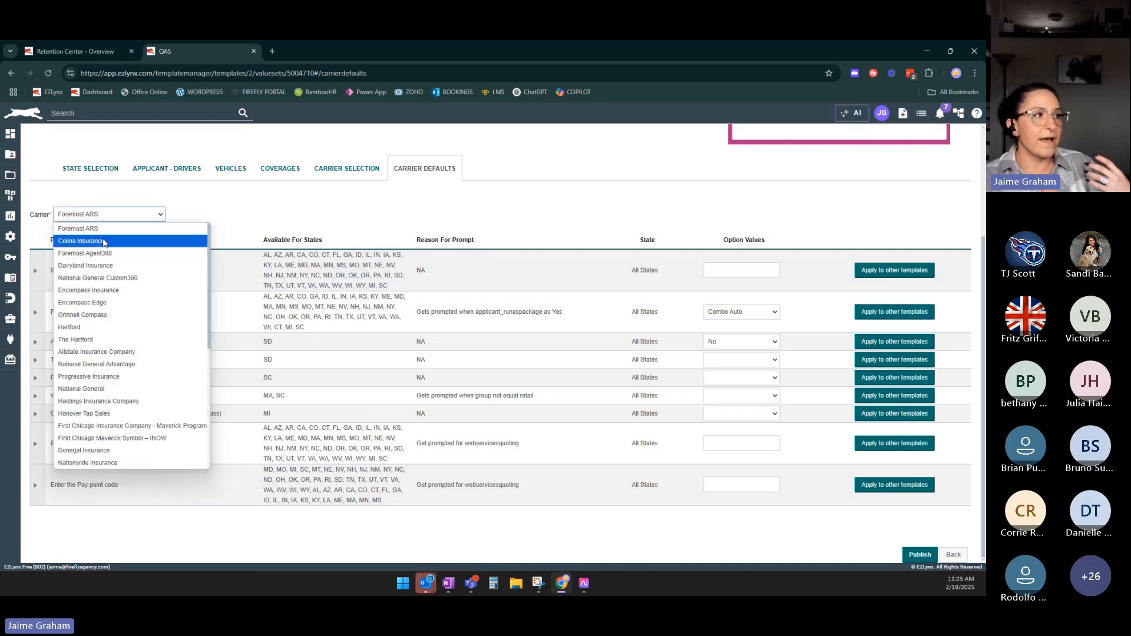
left_click(94, 236)
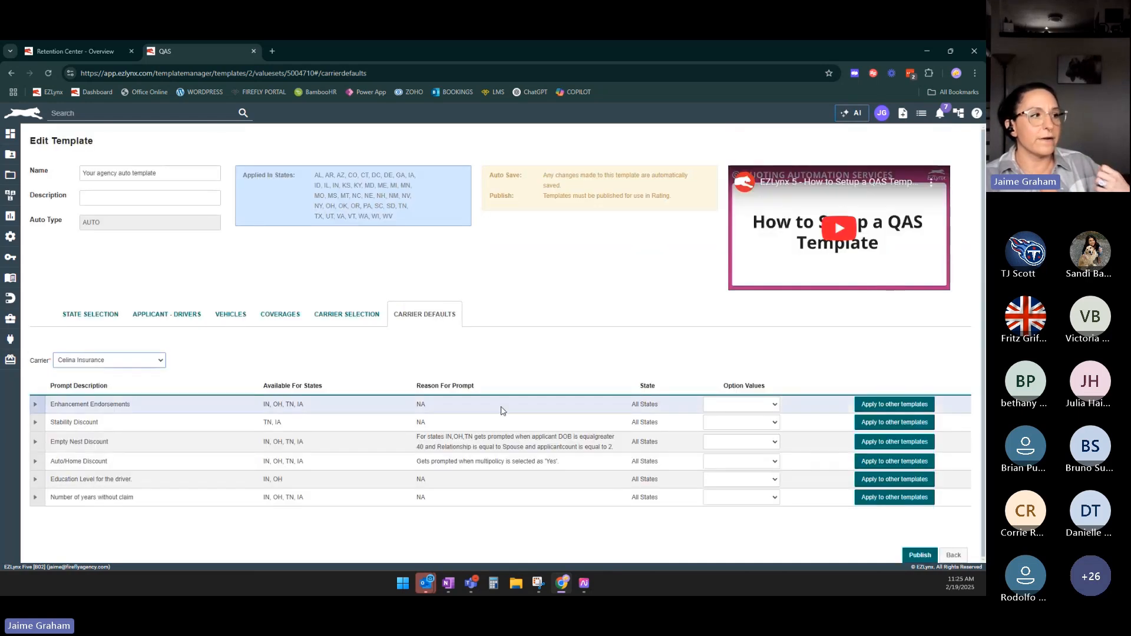
left_click(135, 360)
left_click(147, 136)
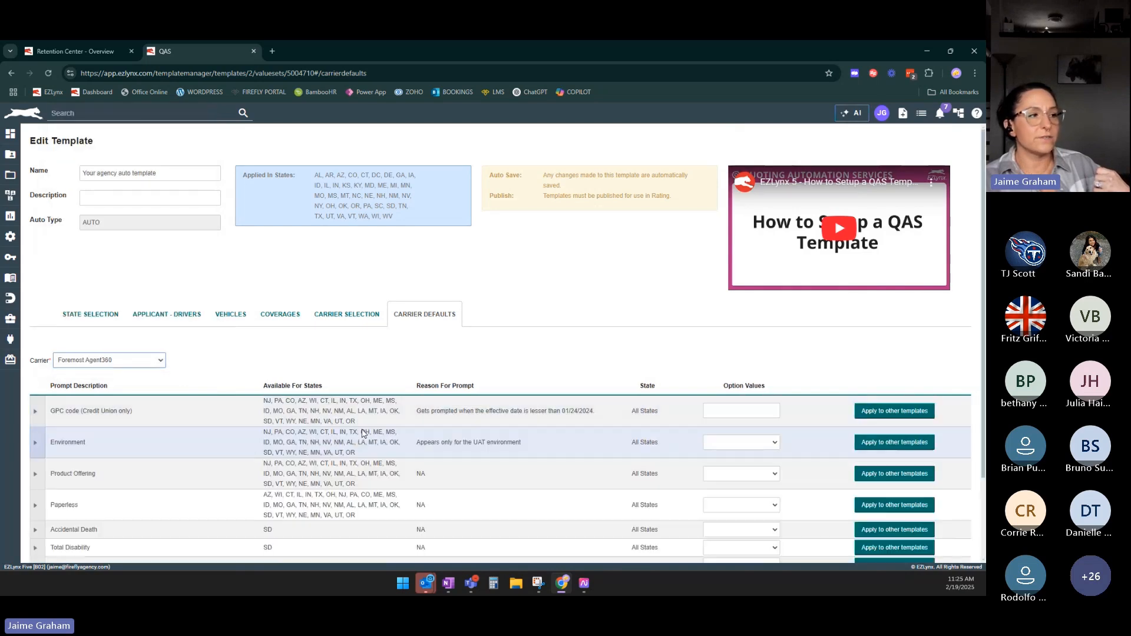
scroll(390, 422, "down", 2)
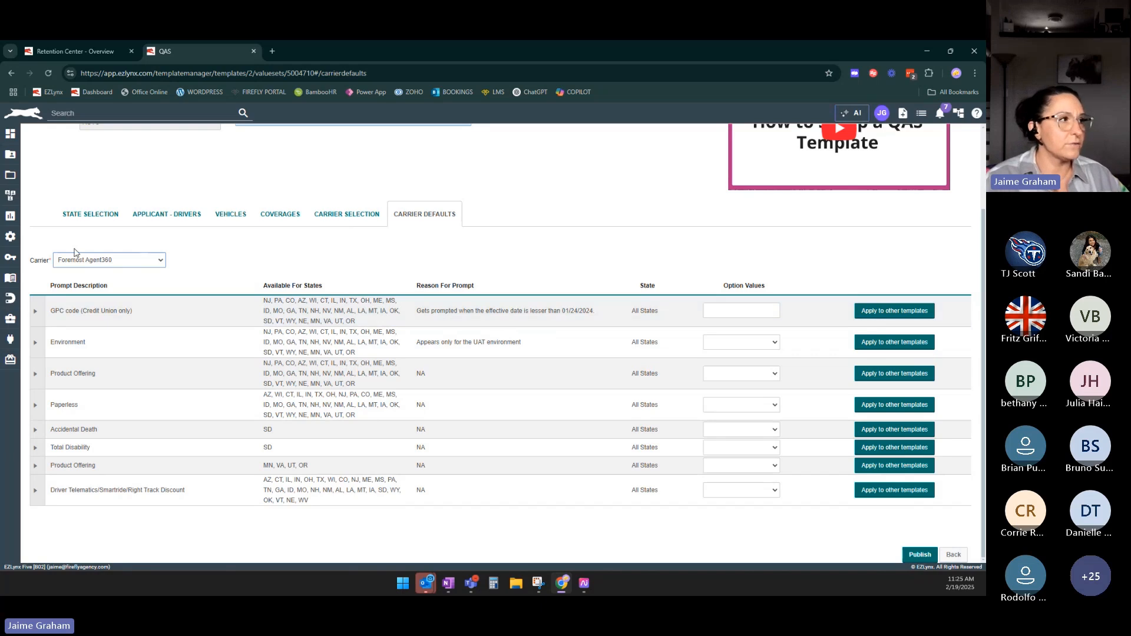
Open the Automated Rating settings of the Retention Center.
scroll(74, 252, "up", 2)
mouse_move(3, 243)
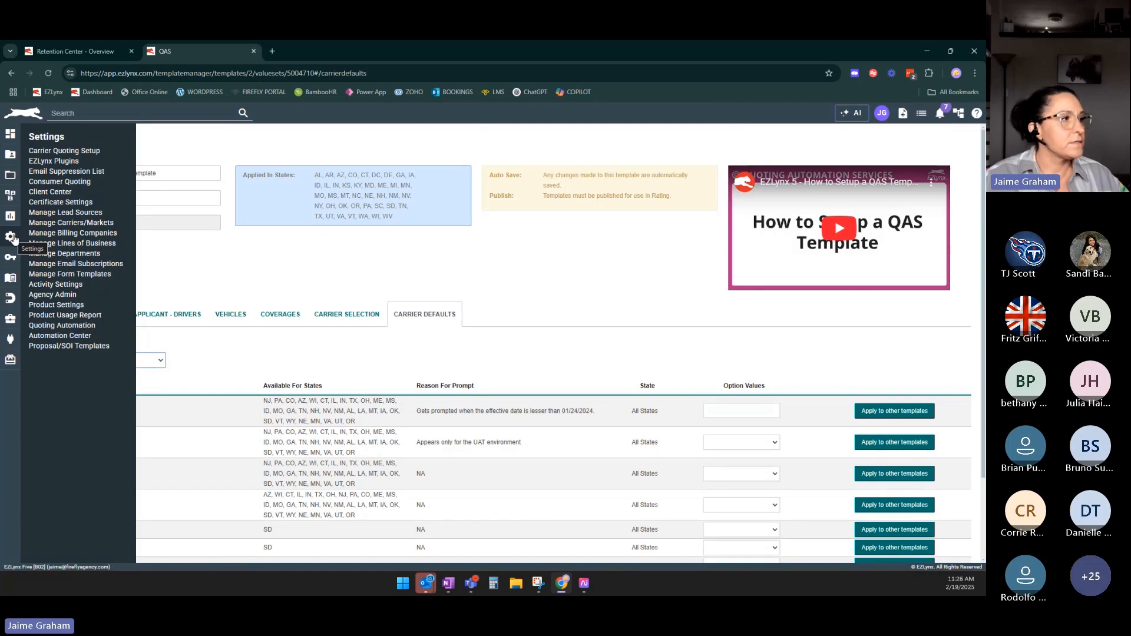
mouse_move(10, 298)
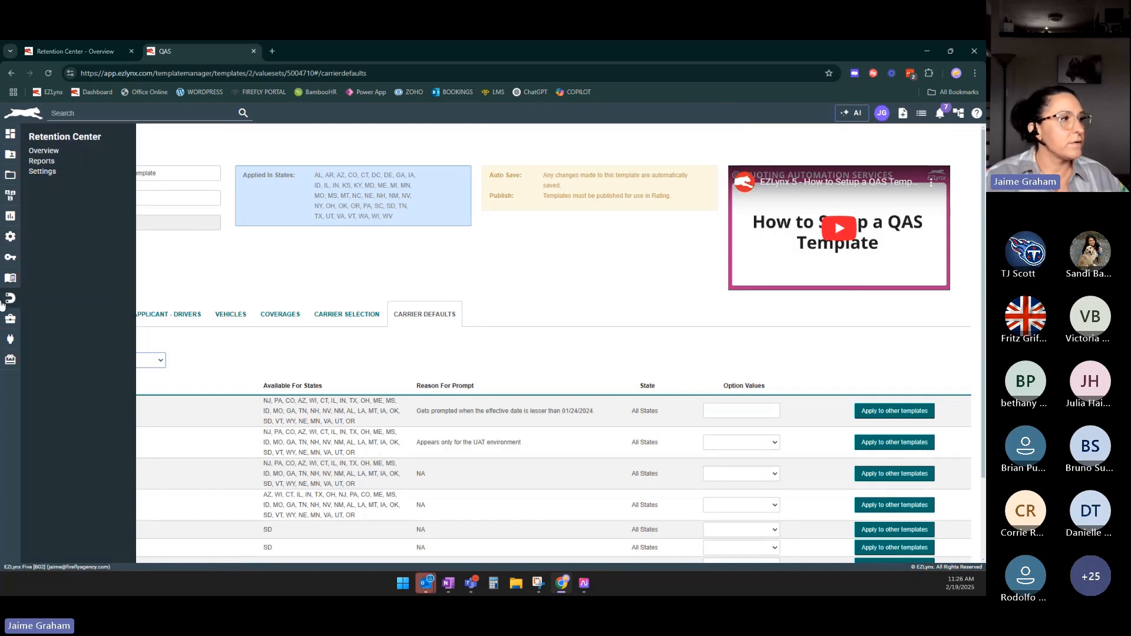
left_click(41, 171)
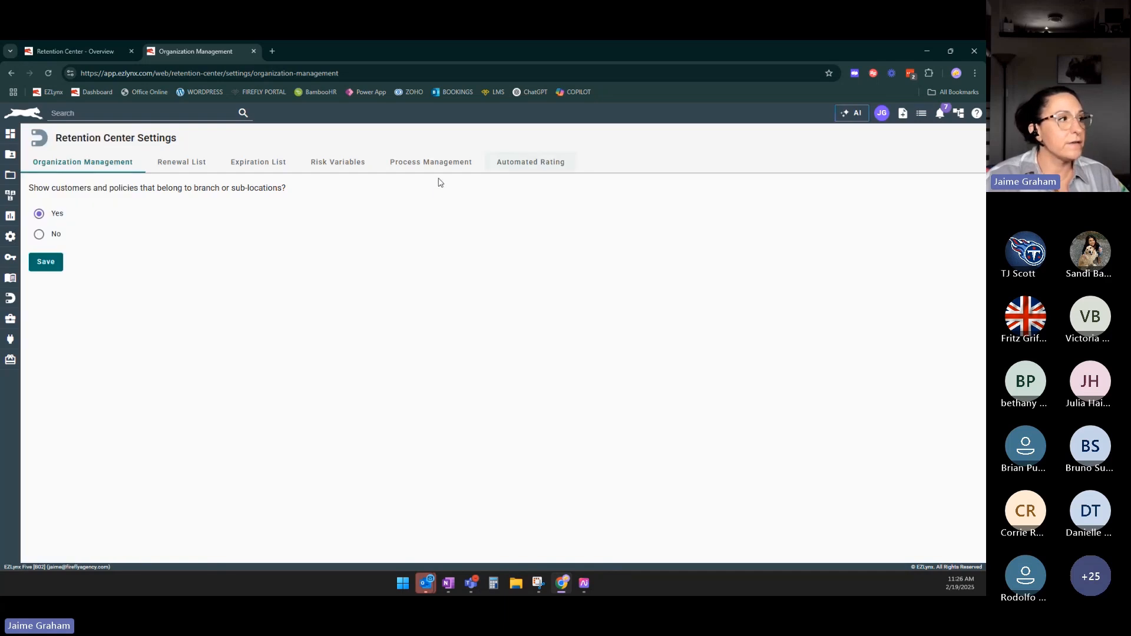
mouse_move(7, 299)
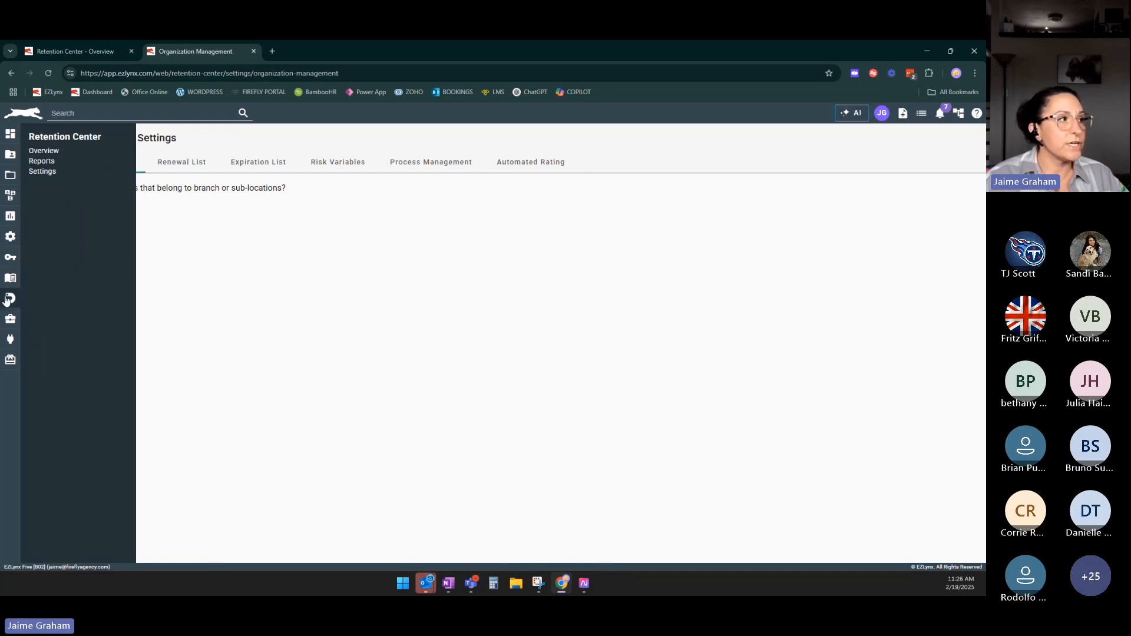
left_click(41, 172)
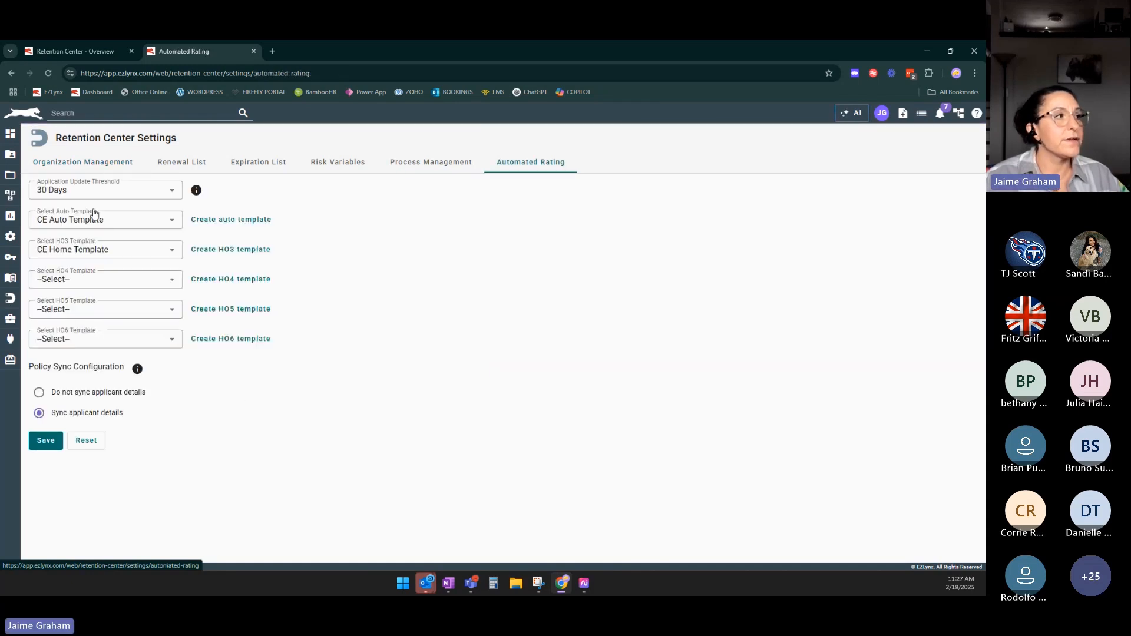
Look through the available auto and HO3 templates and the Policy Sync Configuration option for syncing applicant details.
left_click(94, 224)
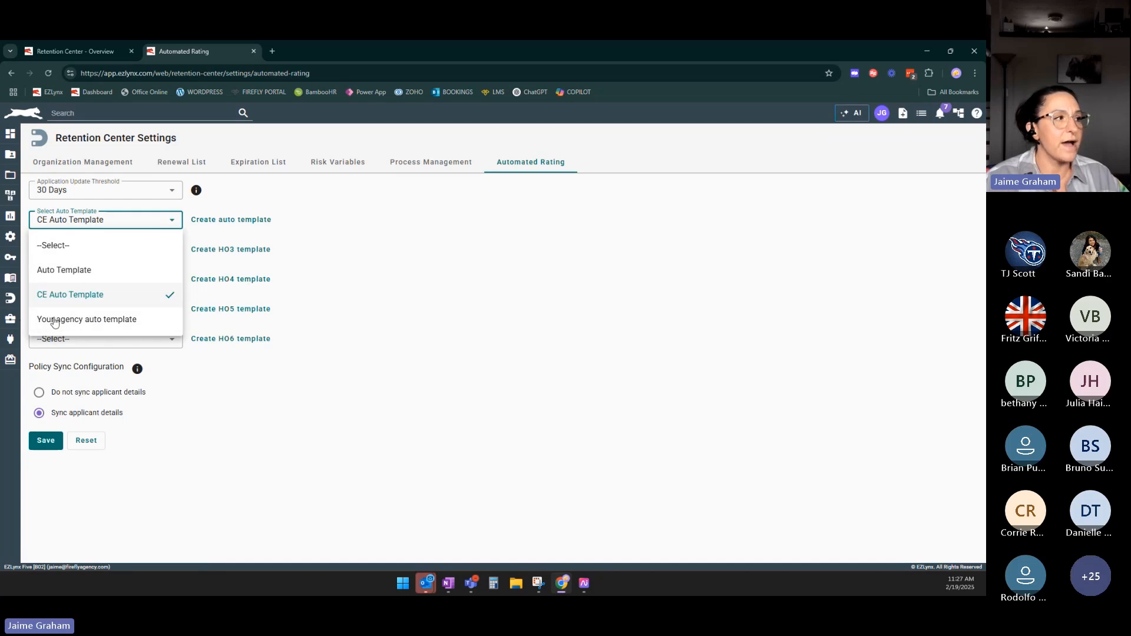
left_click(459, 378)
left_click(92, 250)
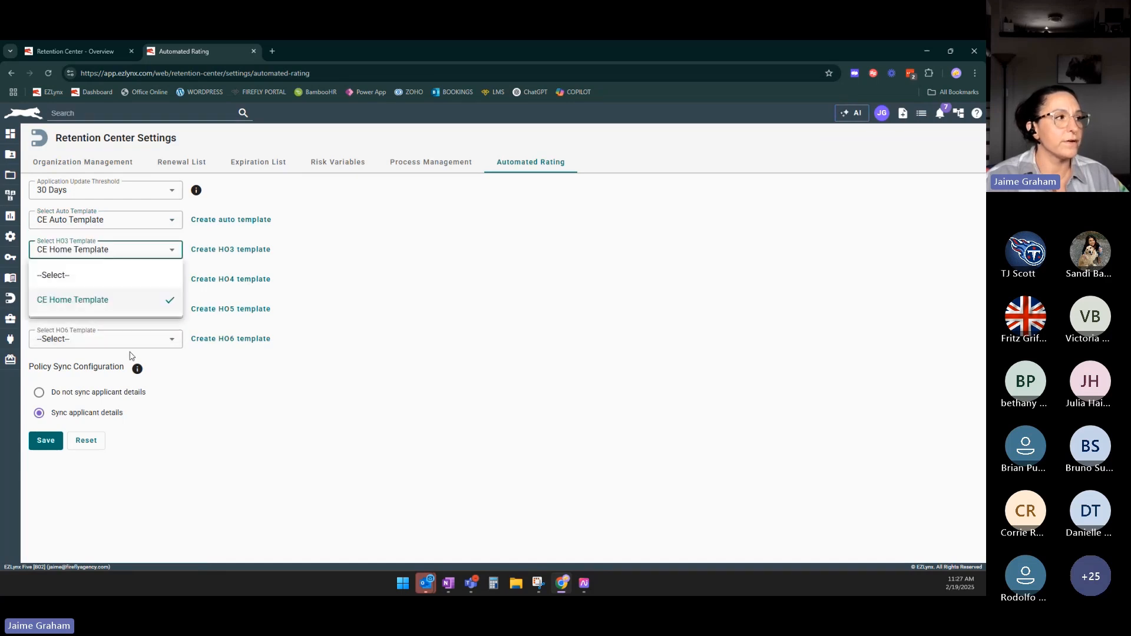
left_click(451, 382)
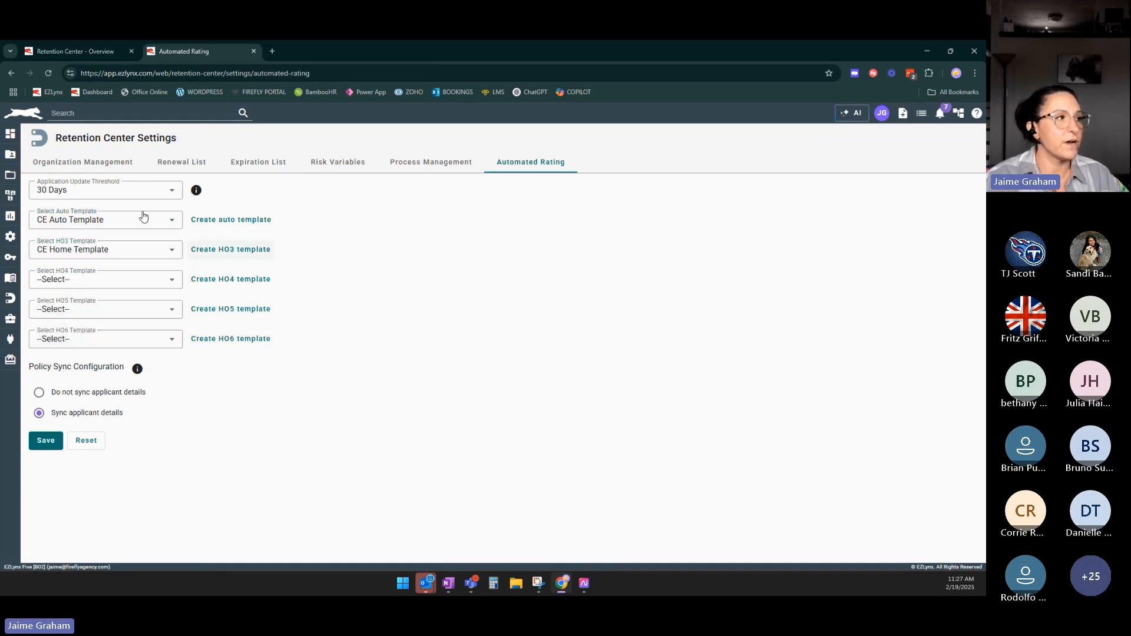
left_click(39, 412)
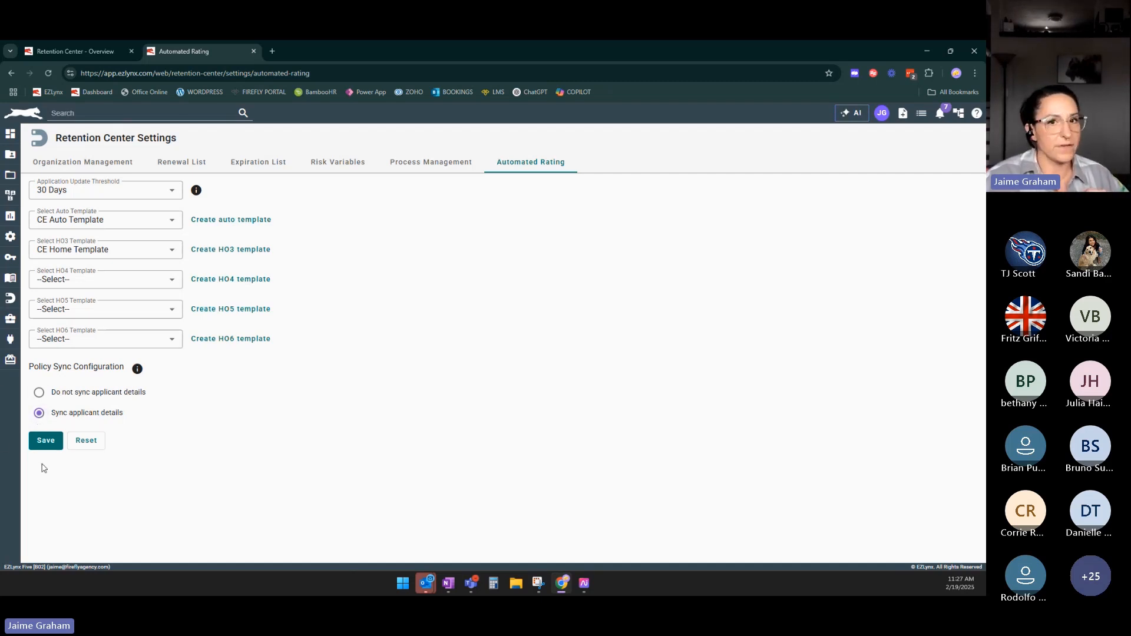
Close the settings page to return to the Retention Center overview and collapse the expanded February 26, 2025 renewal.
left_click(253, 51)
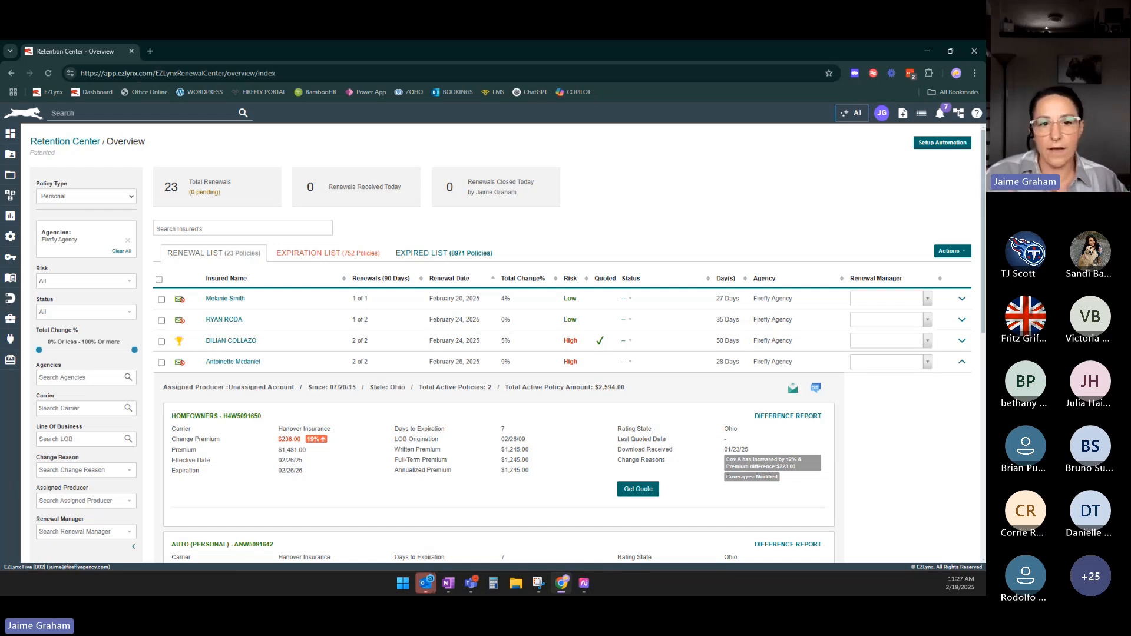
left_click(683, 363)
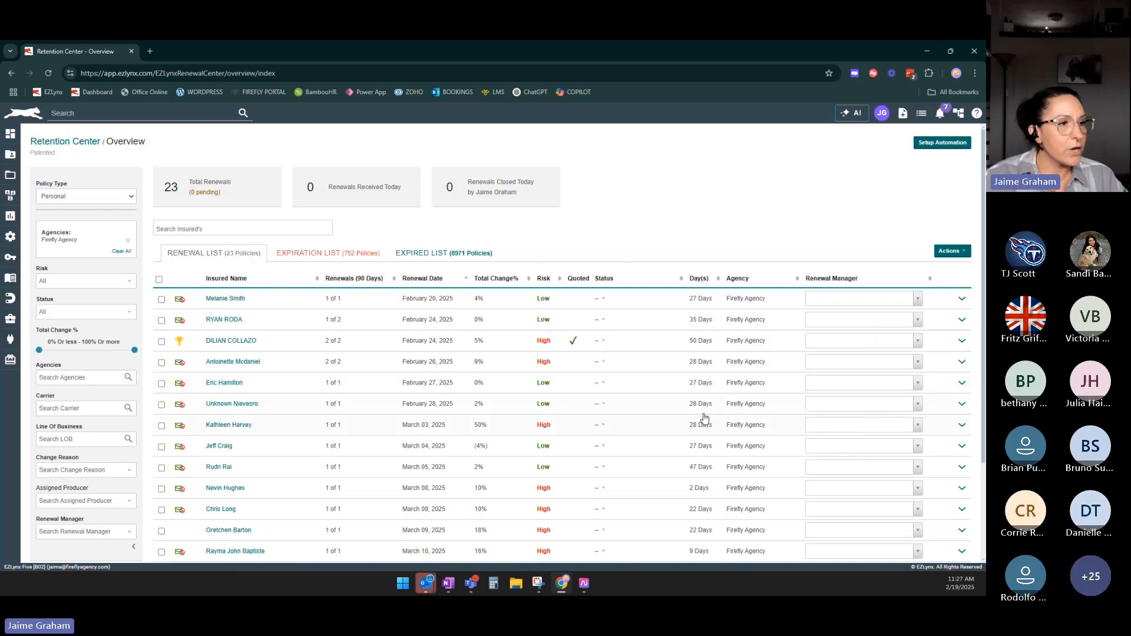
scroll(295, 377, "down", 3)
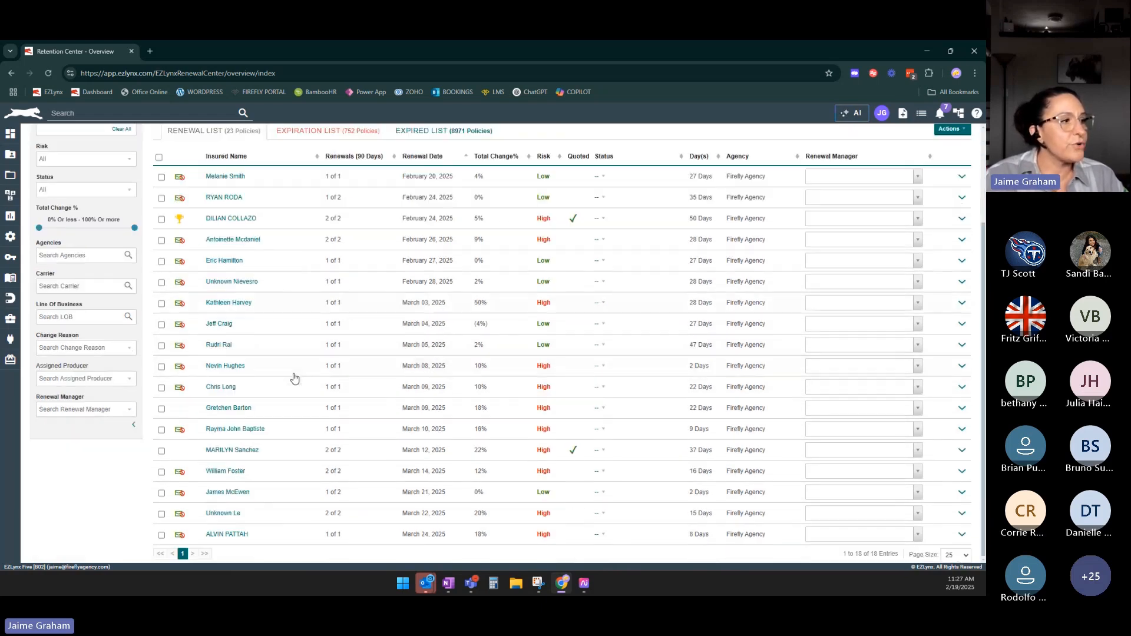
scroll(295, 377, "up", 1)
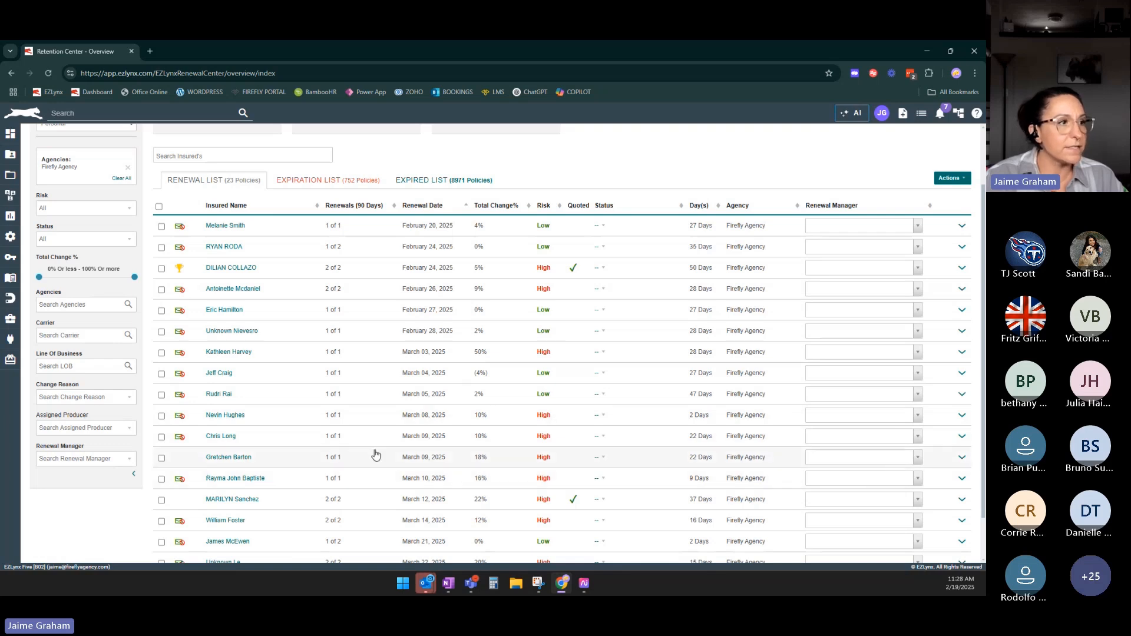
Select the low-risk renewals dated February 20, 27 and 28 and March 4, 5 and 21, 2025.
left_click(162, 227)
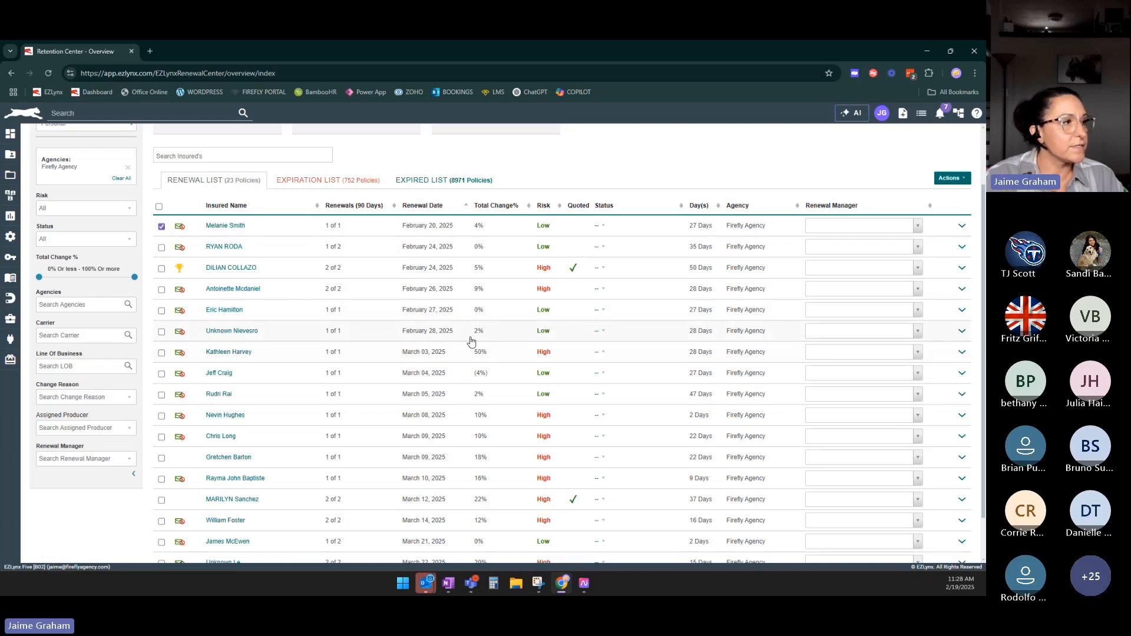
left_click(161, 310)
left_click(162, 332)
left_click(162, 374)
left_click(161, 395)
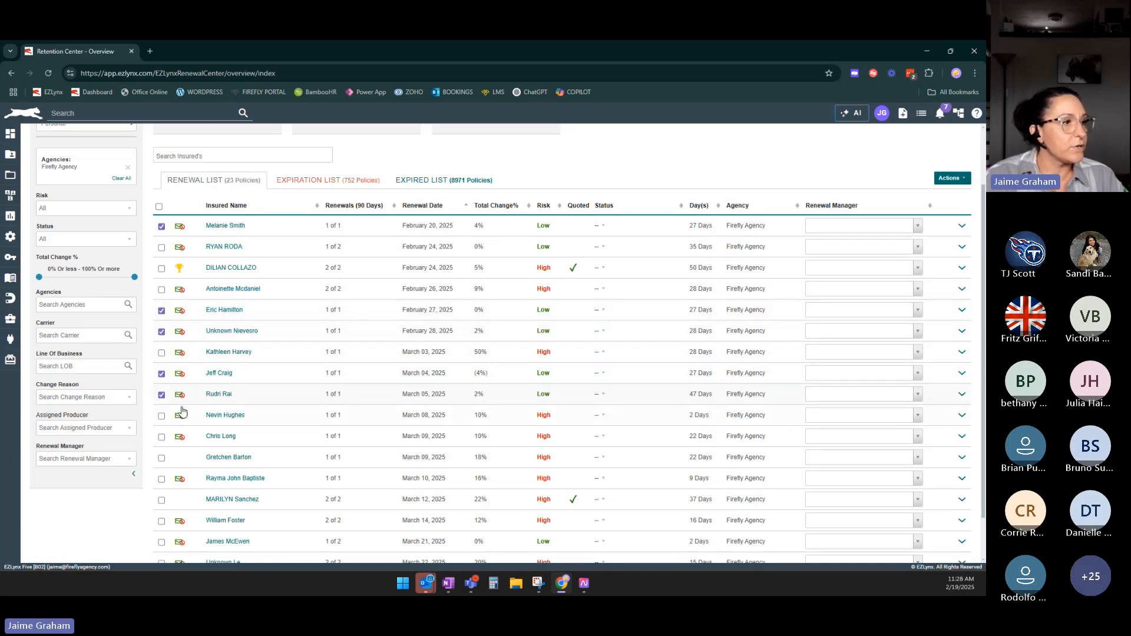
scroll(331, 386, "down", 2)
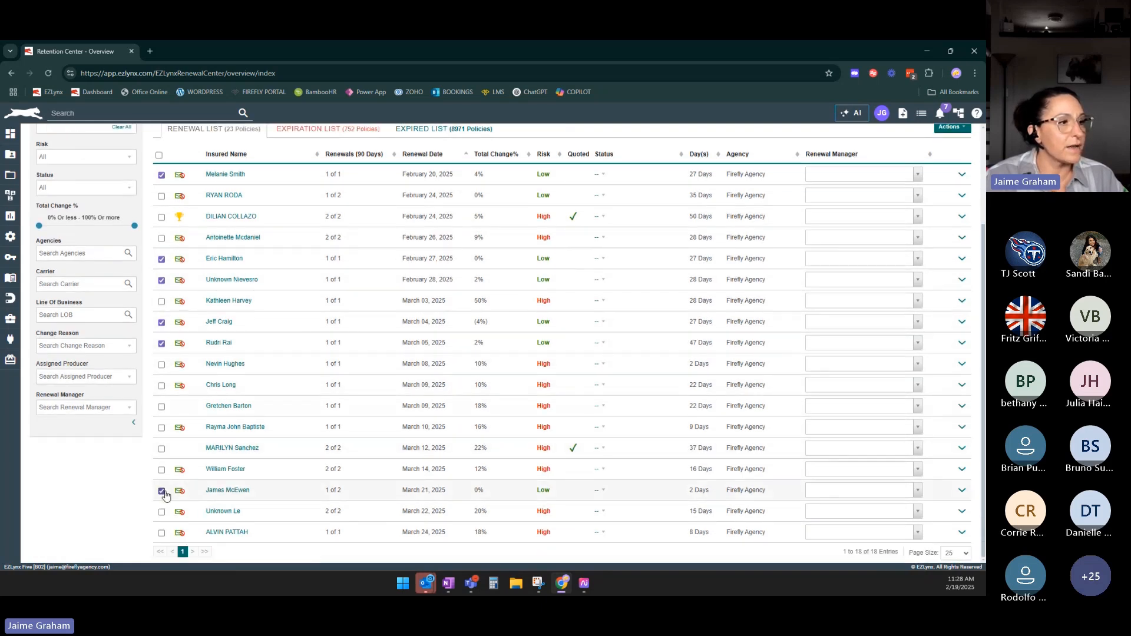
scroll(577, 401, "up", 4)
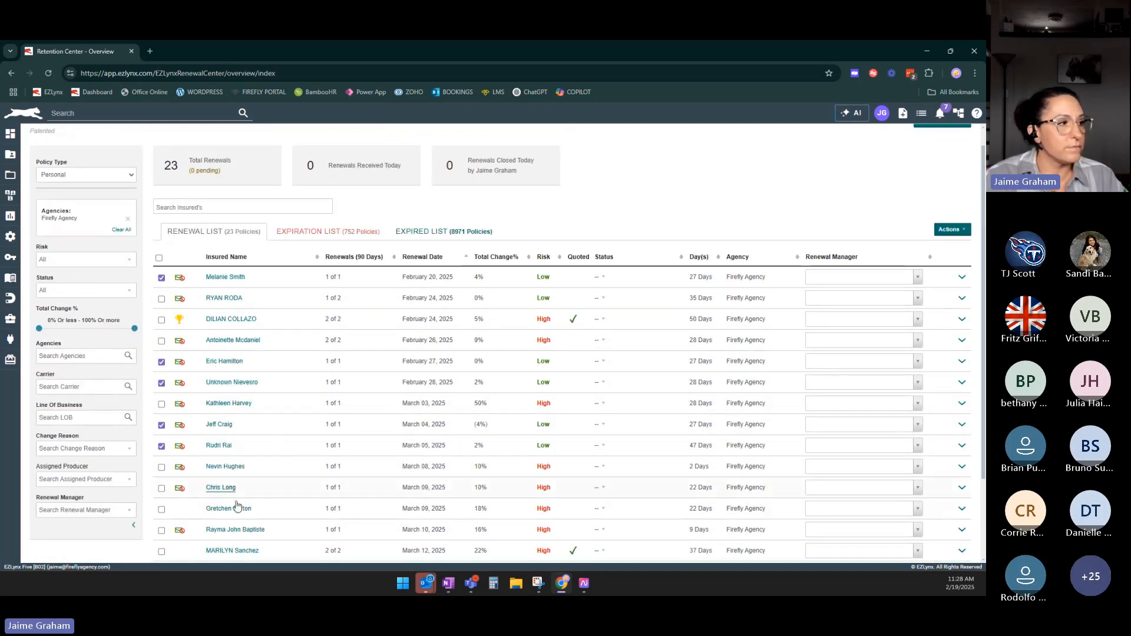
Draft a note titled "Low Risk Renewal" reading "Renewal was low increase, low risk, closing out of RC" for the selected insureds, and discard it.
left_click(946, 229)
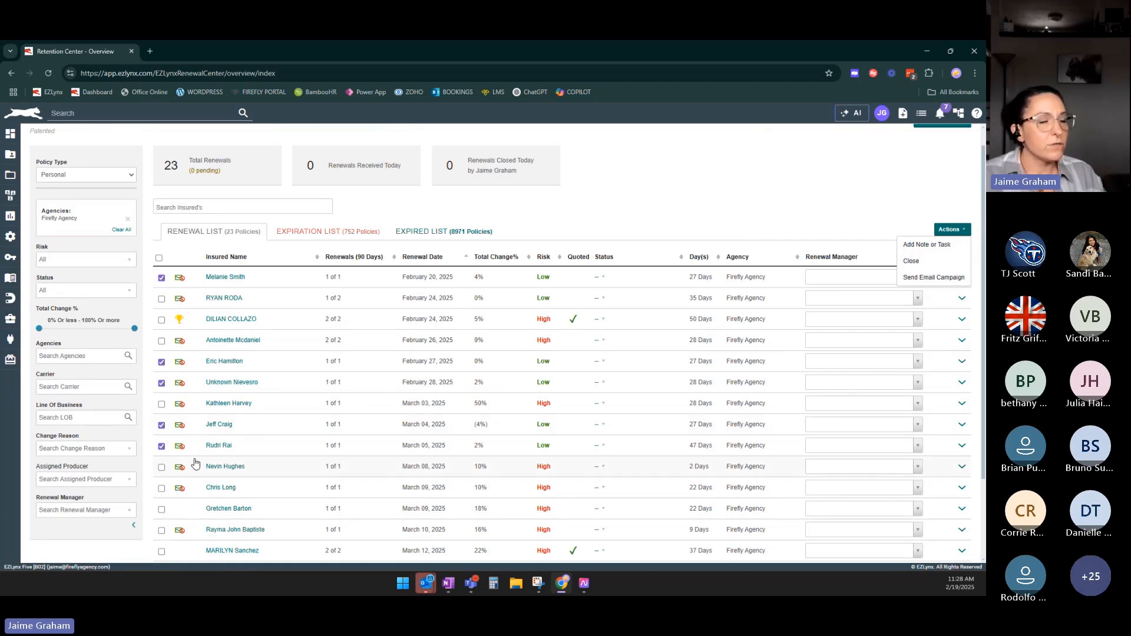
left_click(928, 245)
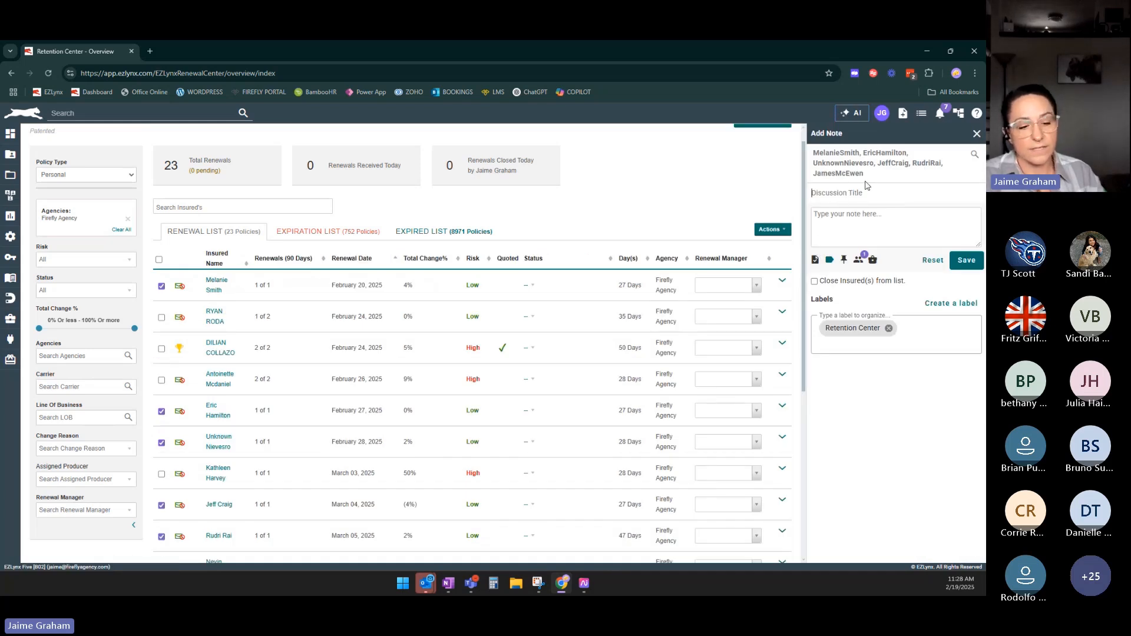
type("Low Risk Renewal")
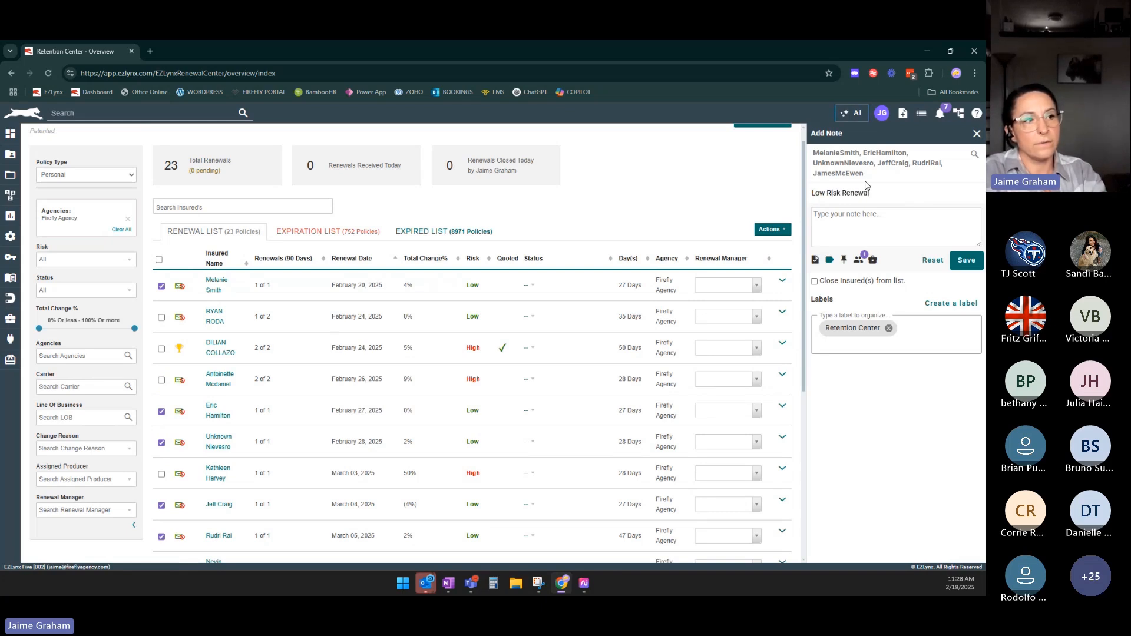
key("Tab")
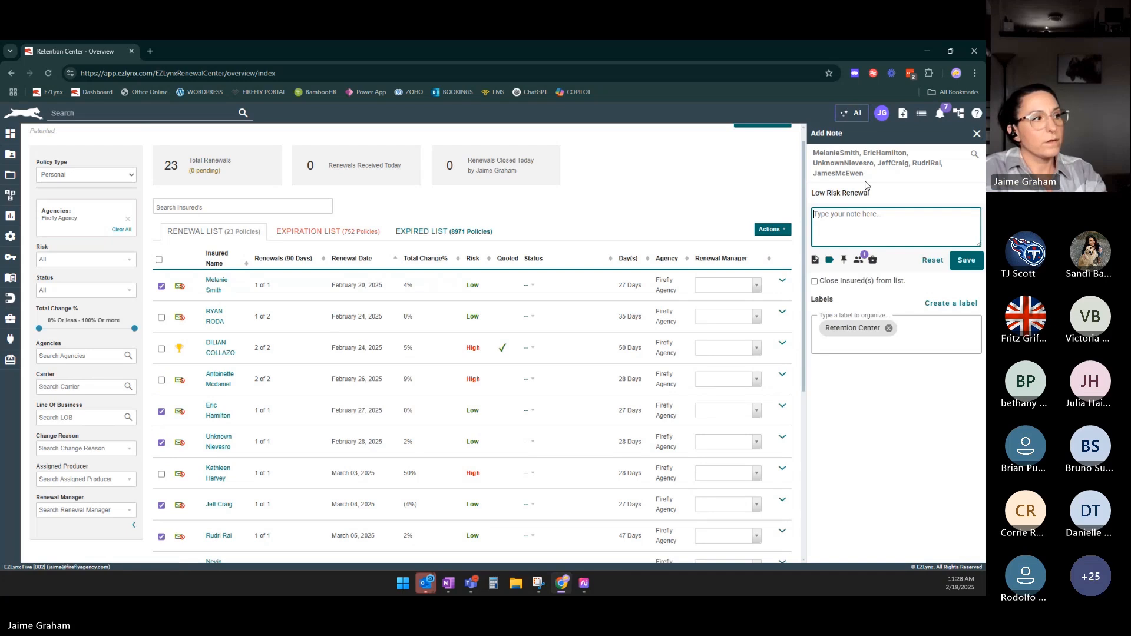
type("C")
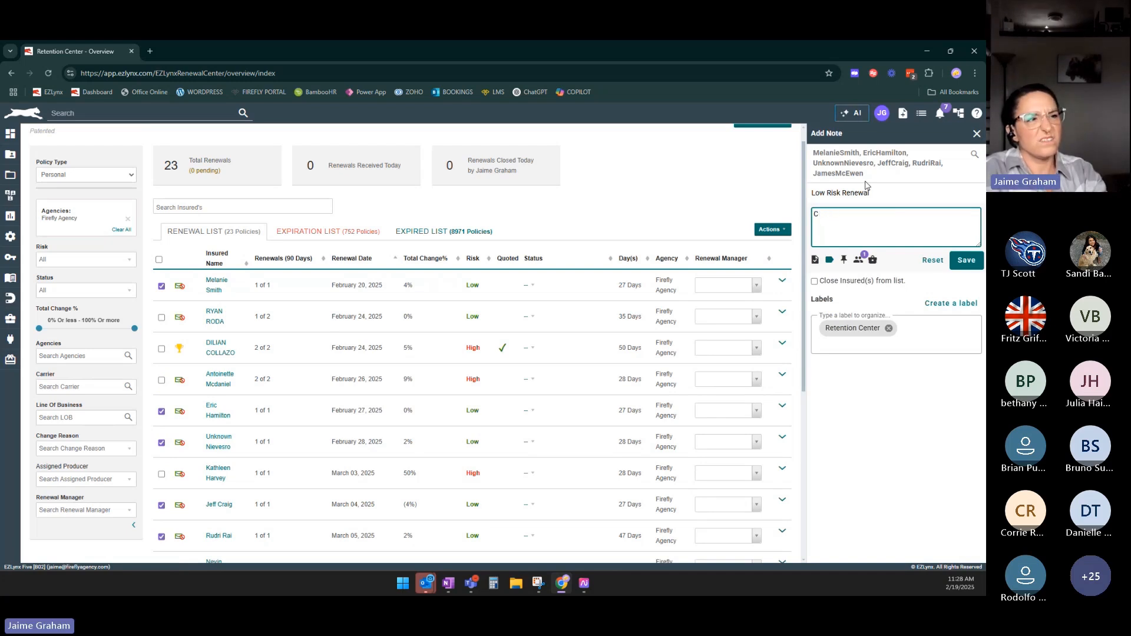
key("BackSpace")
type("Renewal")
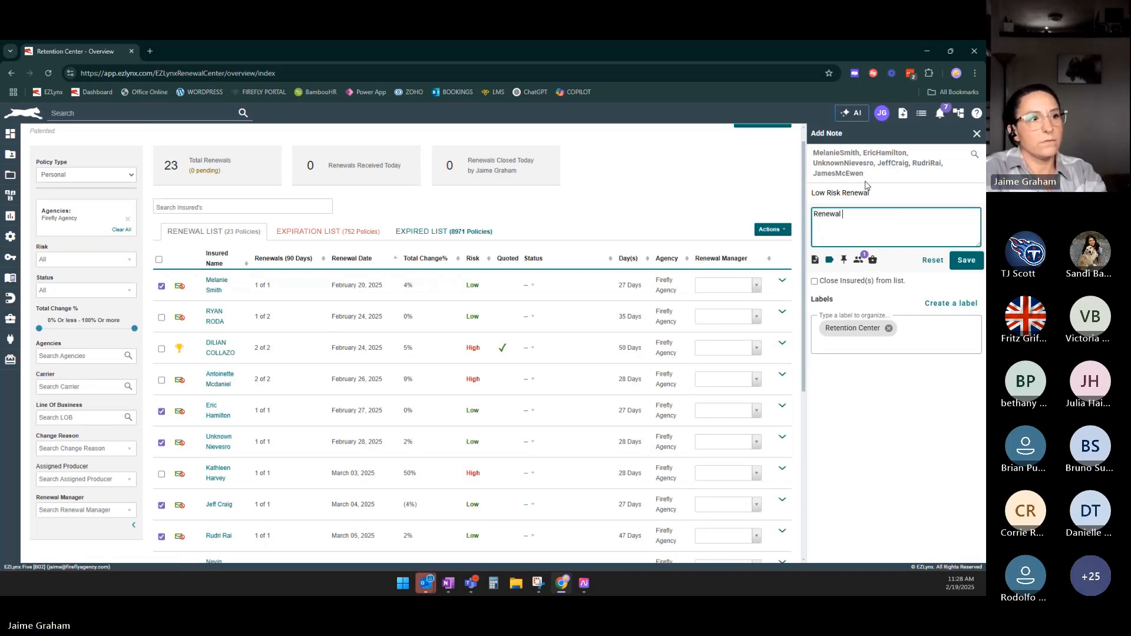
type(" was low increase, low r")
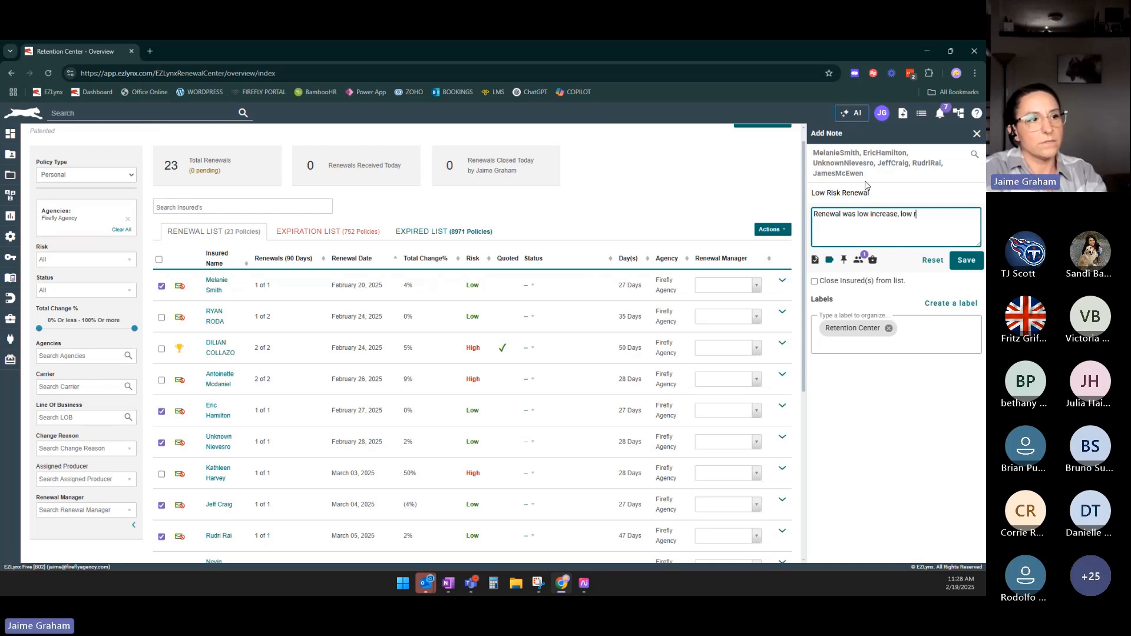
type("isk, cl")
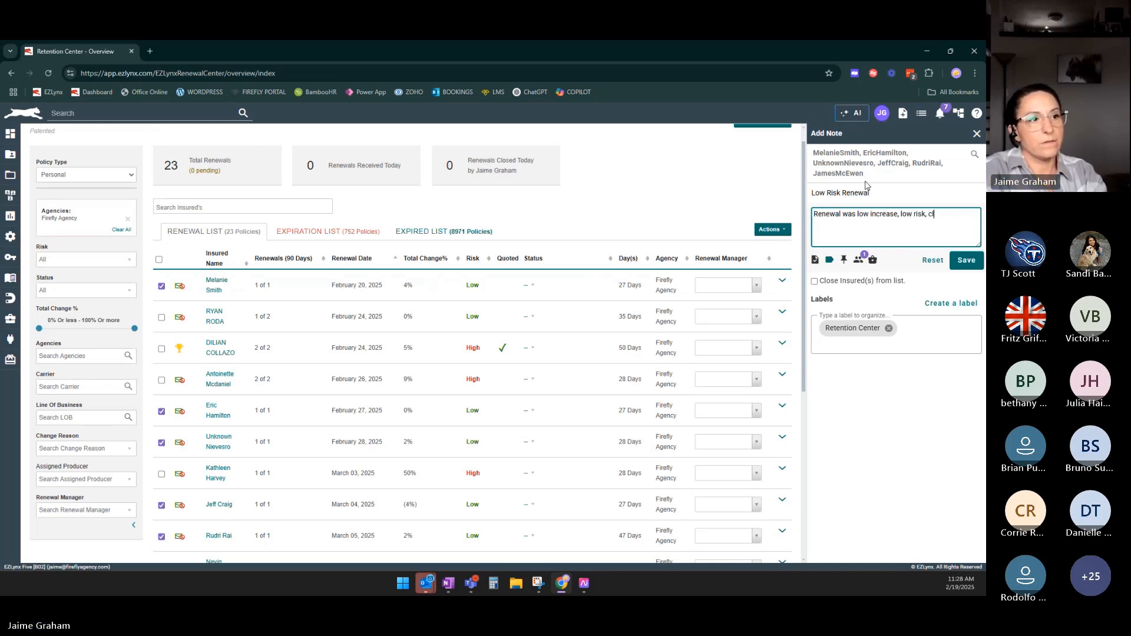
type("i")
type("osing ou")
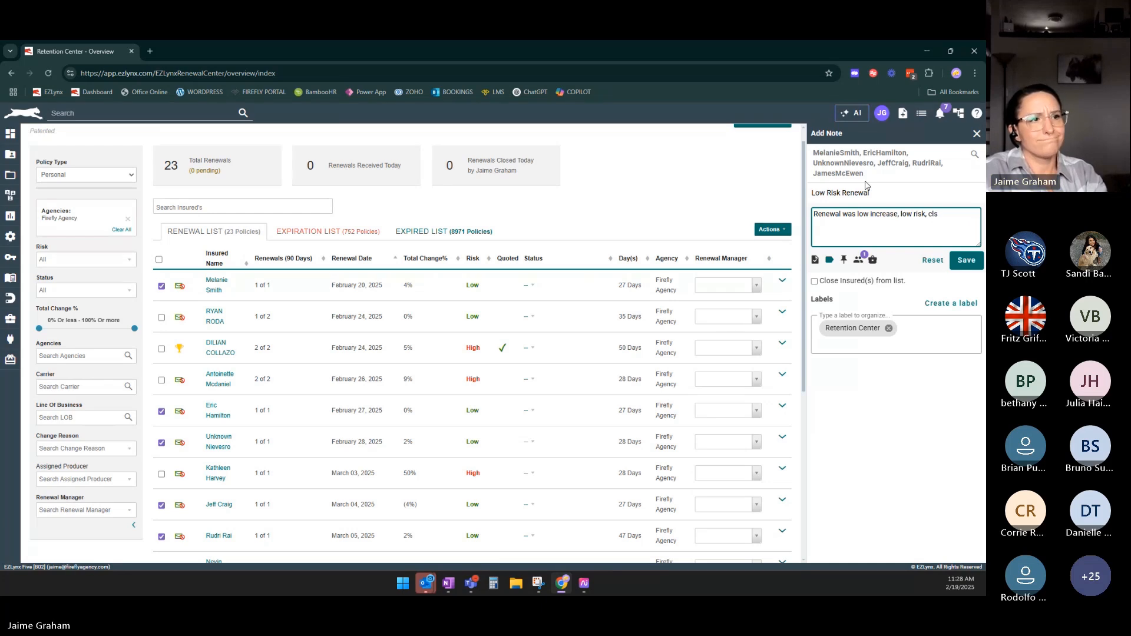
type("t of RC")
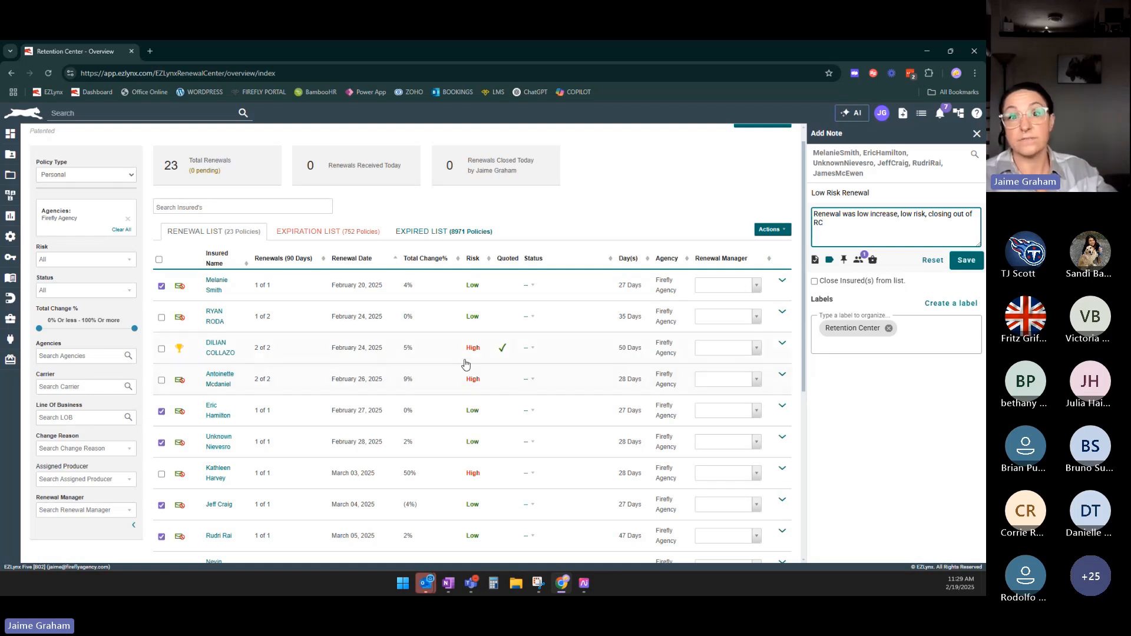
left_click(977, 135)
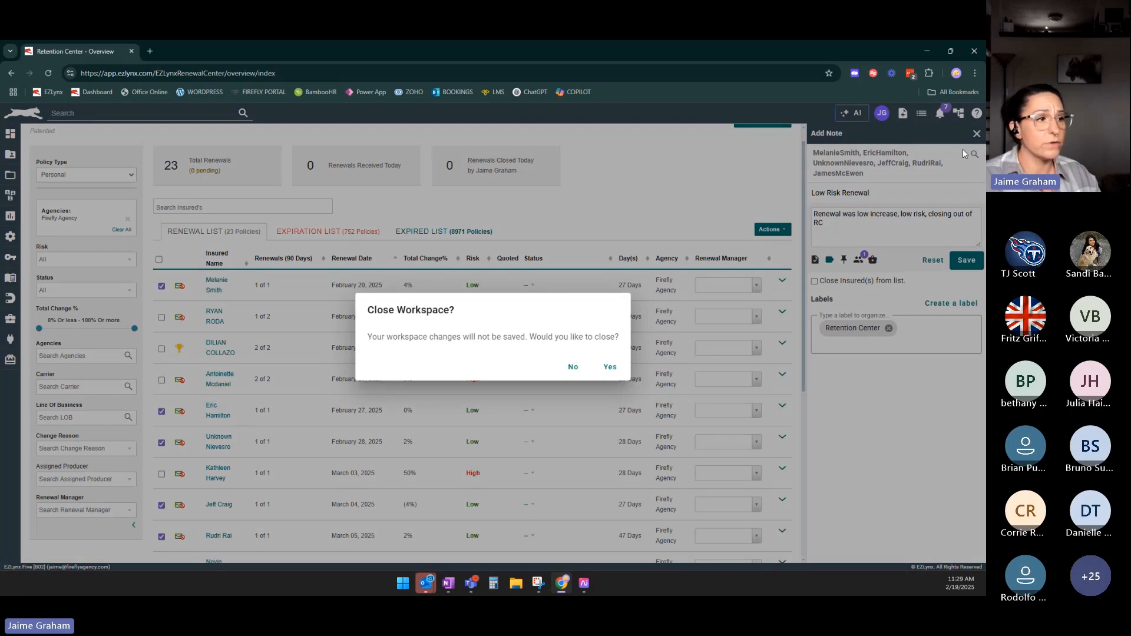
left_click(609, 368)
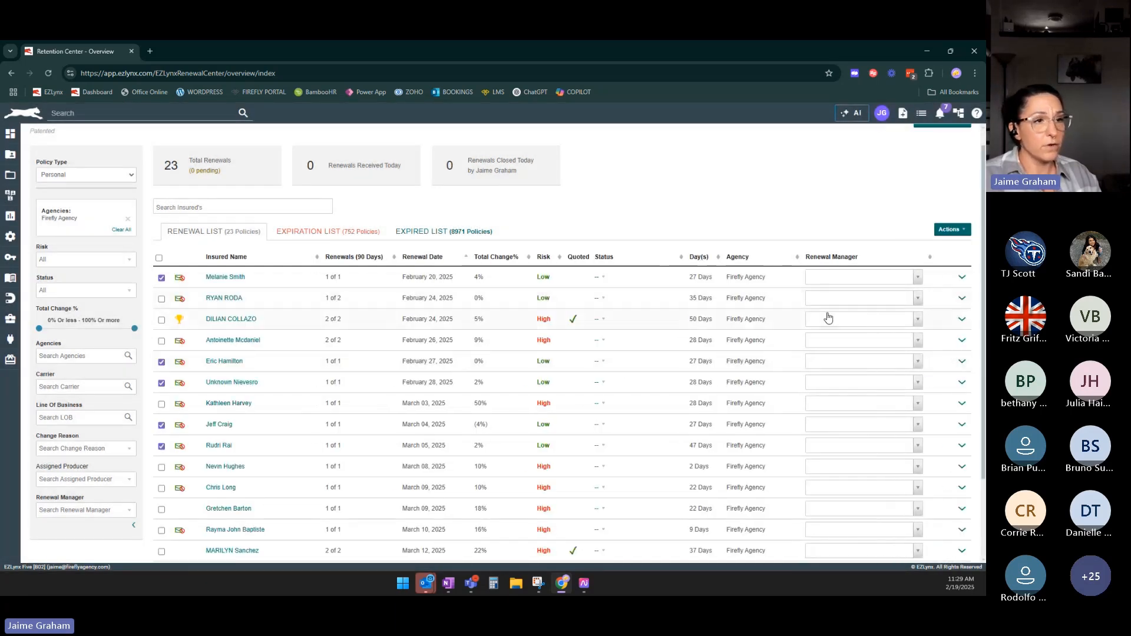
Try to send an email campaign to the selected insureds.
left_click(950, 229)
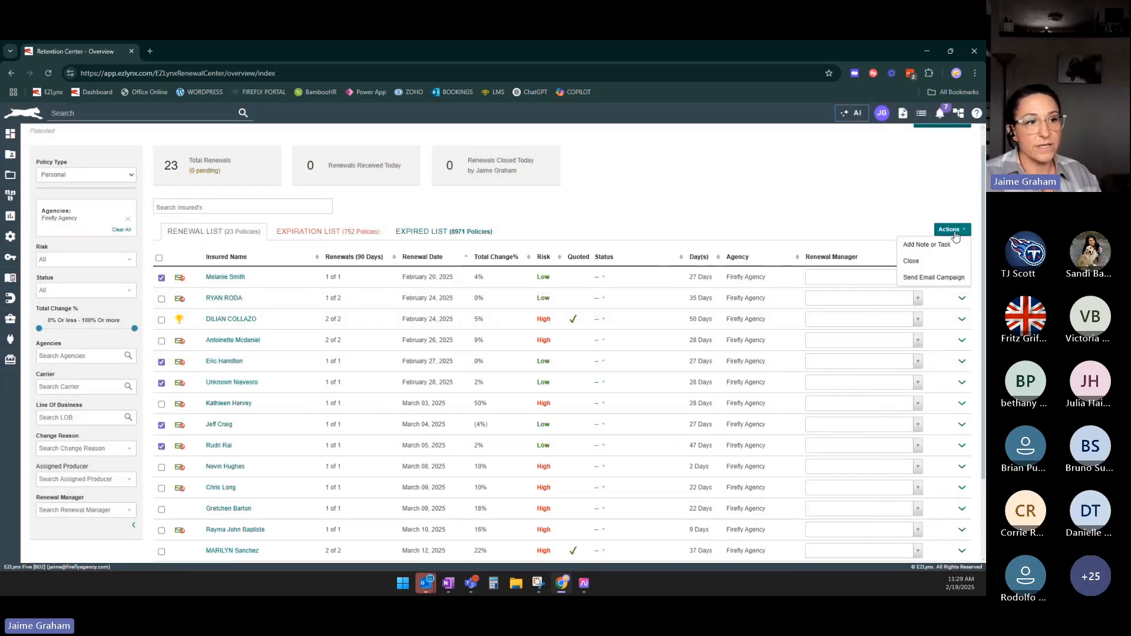
left_click(934, 277)
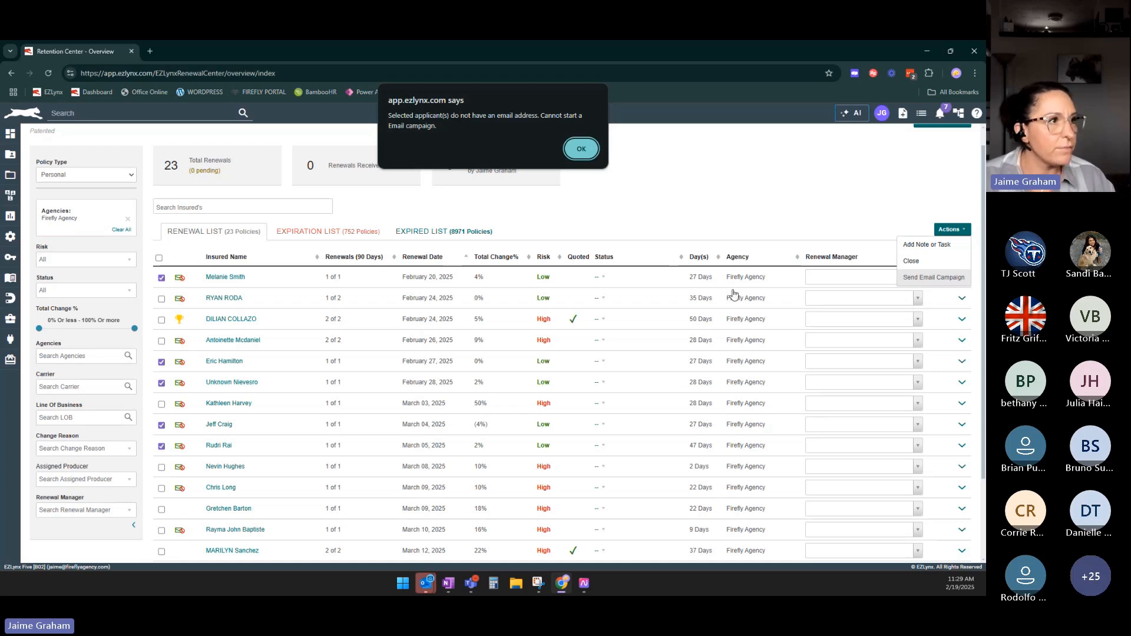
left_click(583, 150)
Request closing the selected applicants from the renewal list, and cancel the request.
left_click(952, 229)
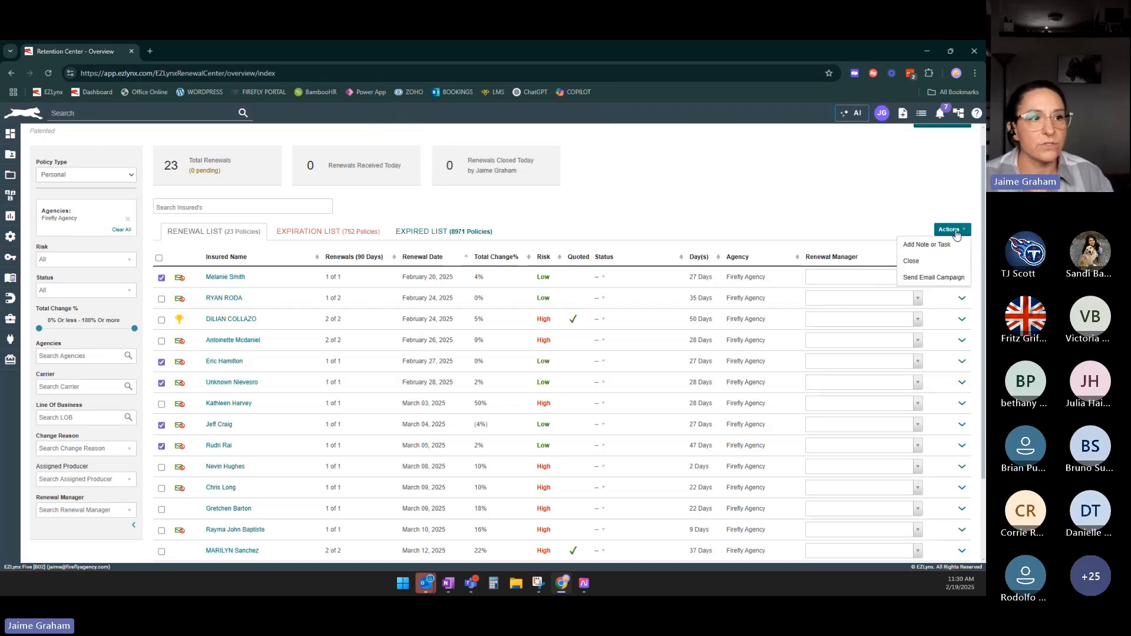
left_click(933, 261)
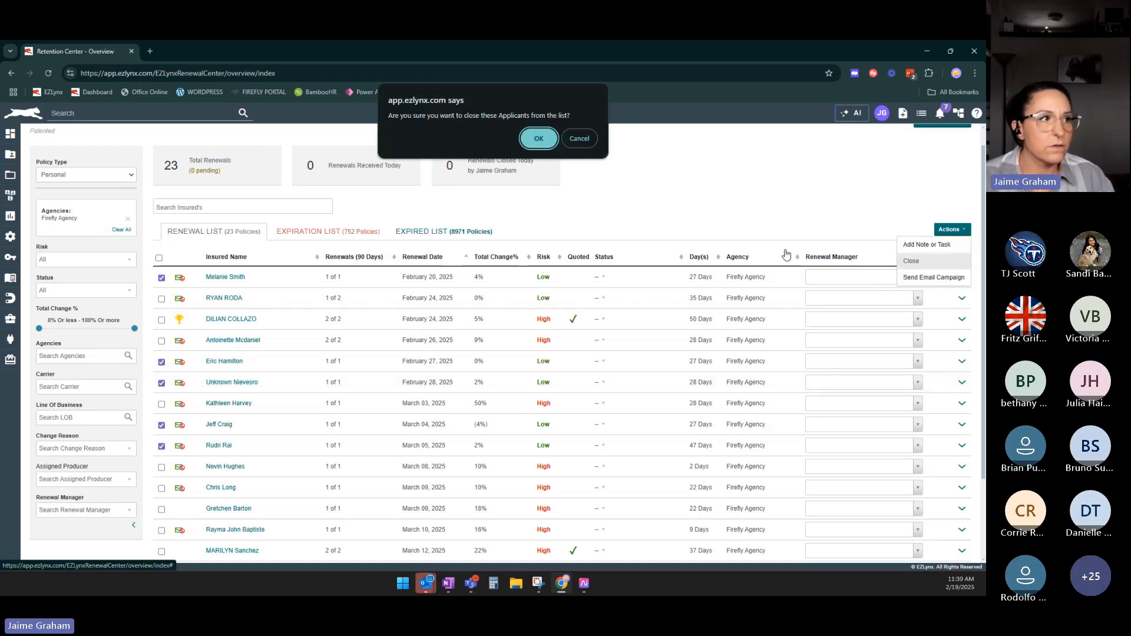
left_click(539, 138)
Deselect the selected low-risk renewals in the renewal list.
left_click(162, 362)
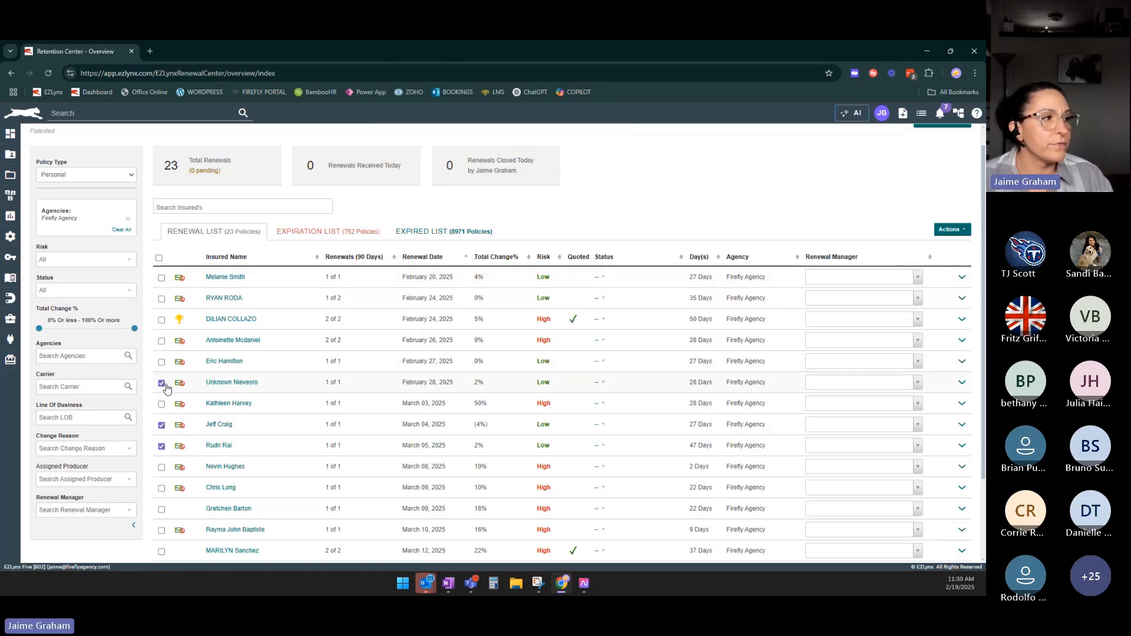
left_click(161, 425)
left_click(162, 383)
left_click(161, 446)
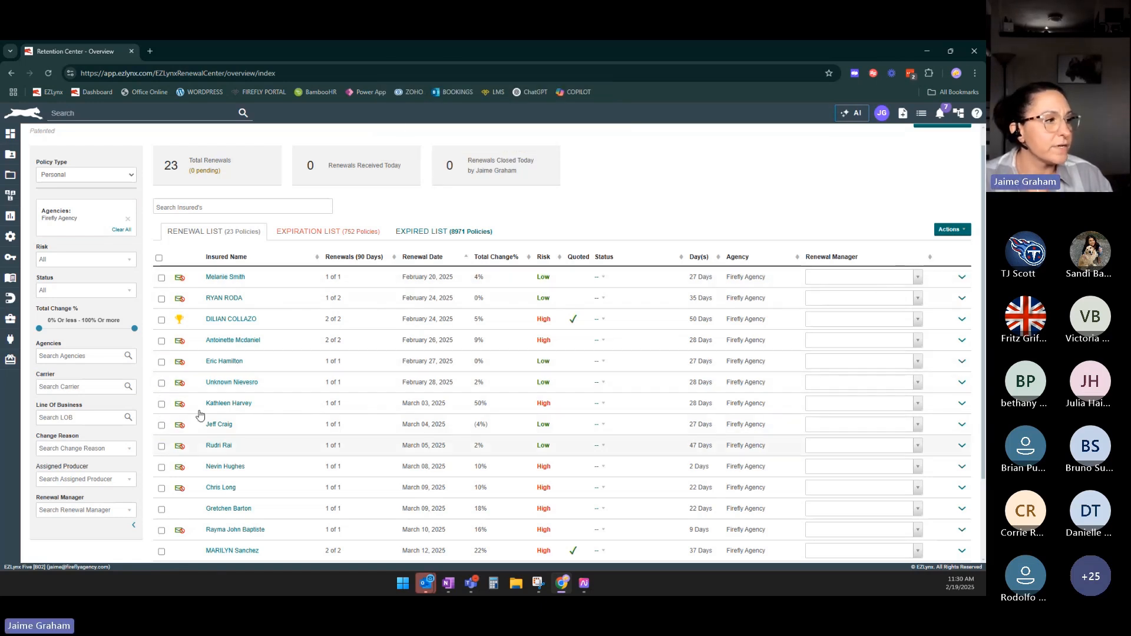
Start a renewal automation from the Retention Center with the Applicant Added to the Renewal List trigger.
scroll(202, 416, "down", 2)
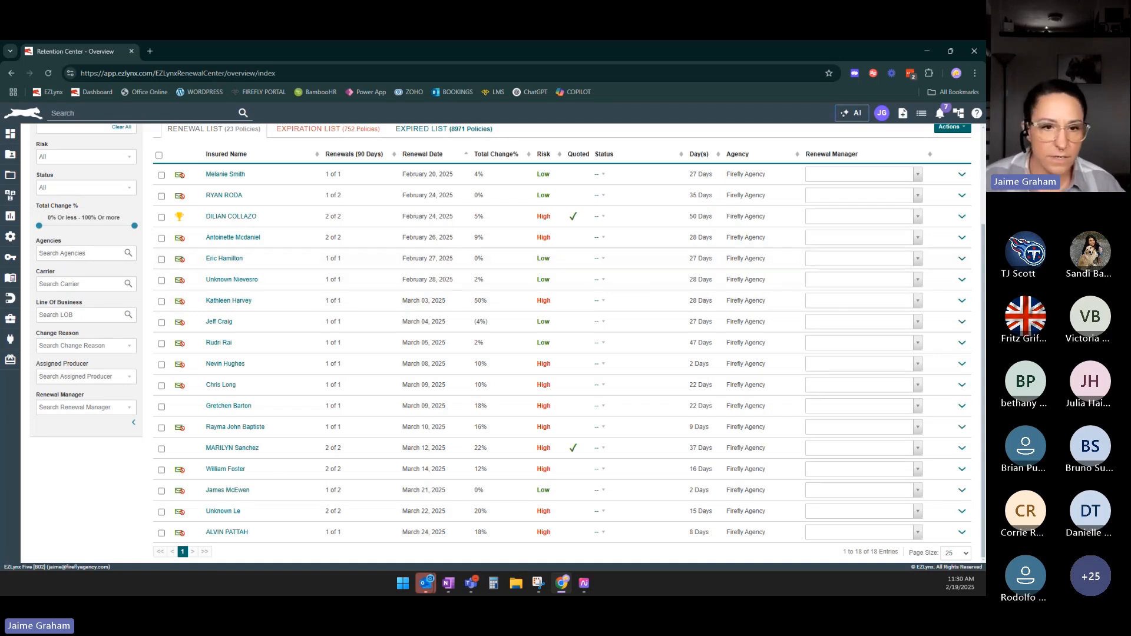
scroll(487, 390, "up", 3)
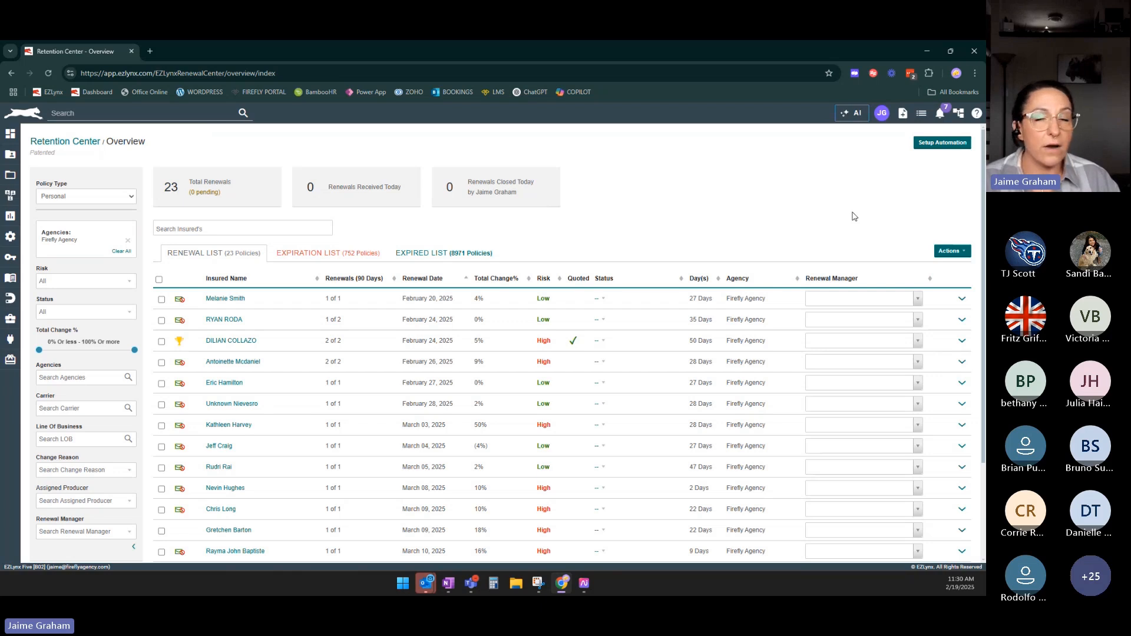
left_click(934, 149)
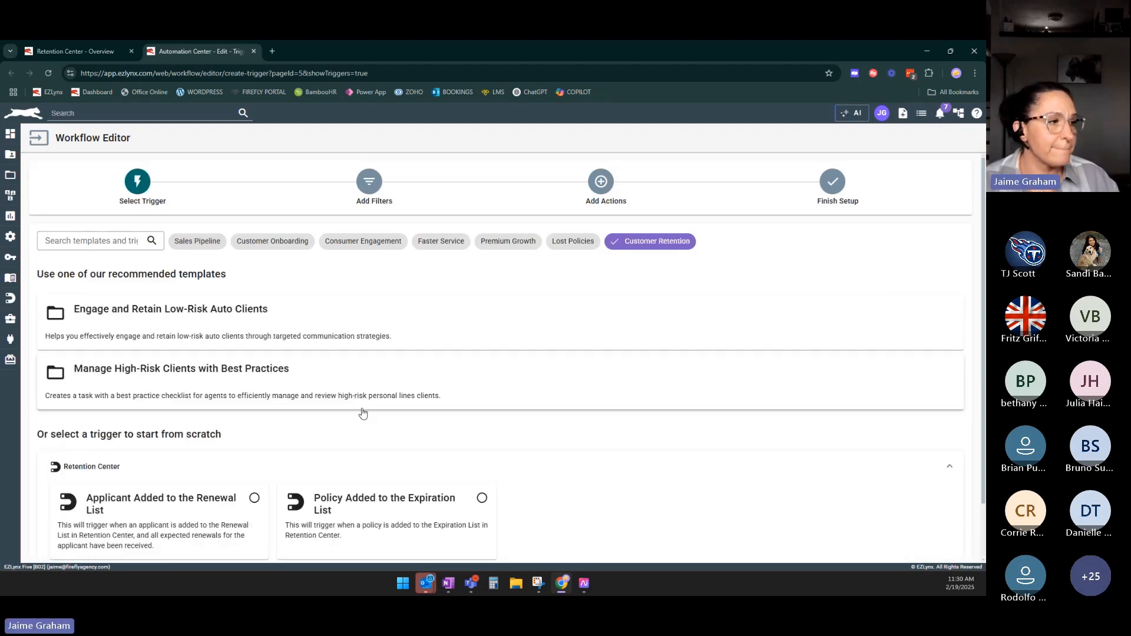
scroll(291, 374, "down", 1)
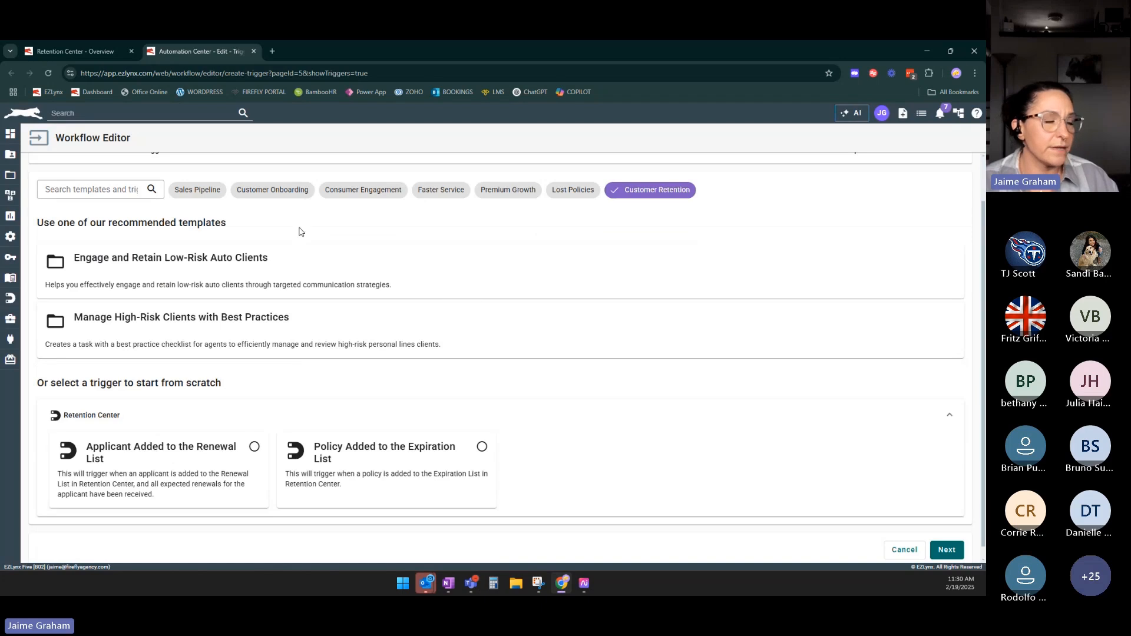
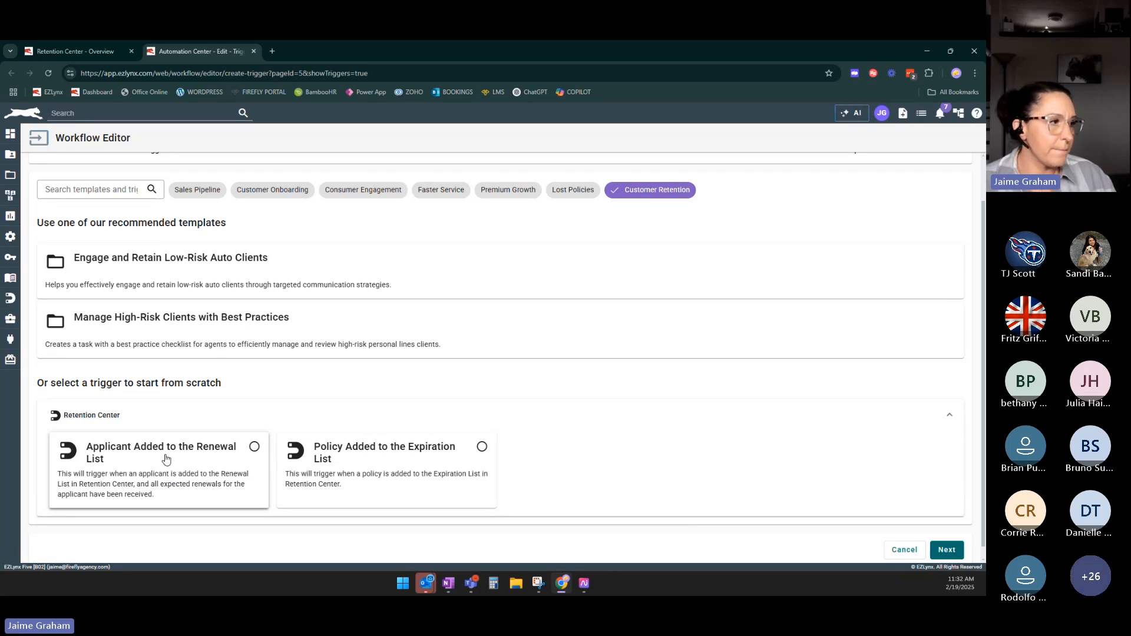
left_click(167, 459)
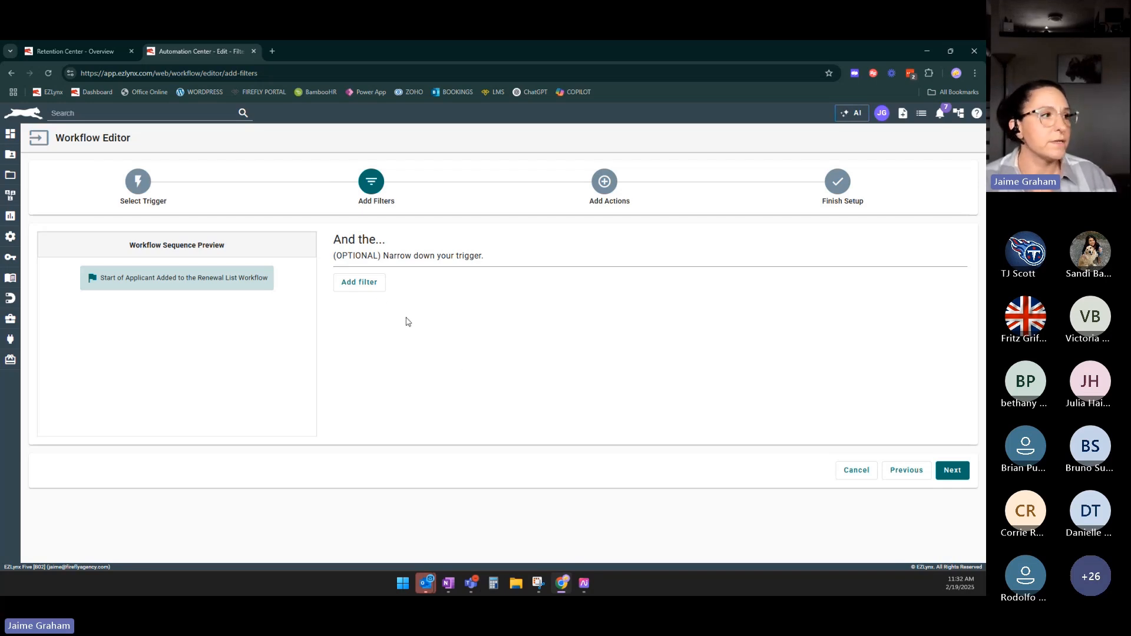
Add a workflow filter requiring the applicant Type to be Personal.
left_click(363, 288)
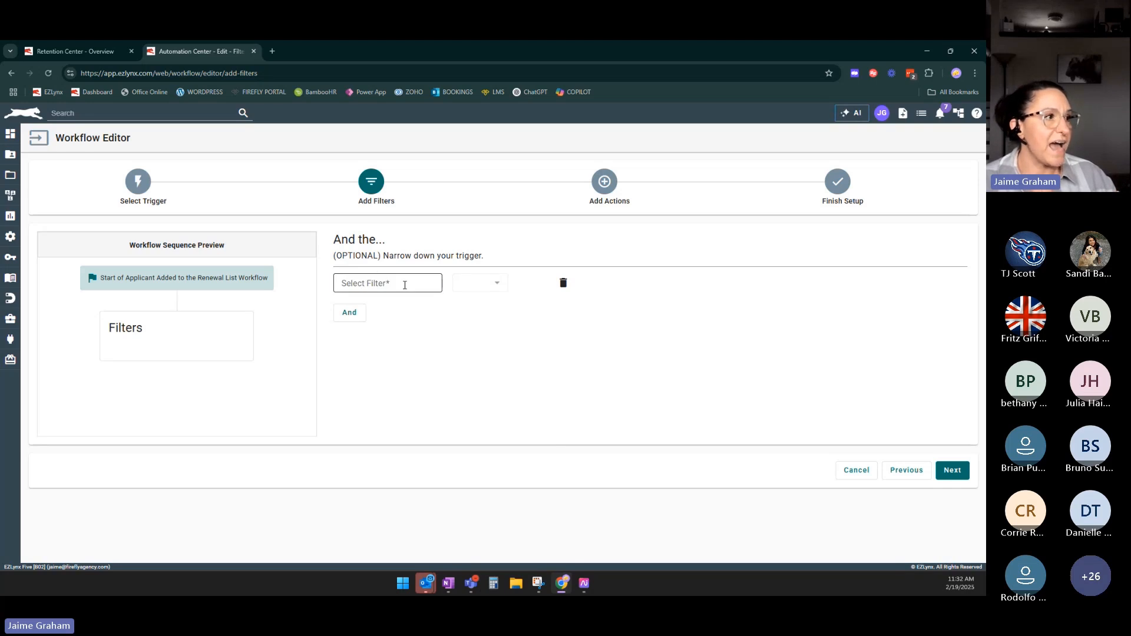
left_click(405, 286)
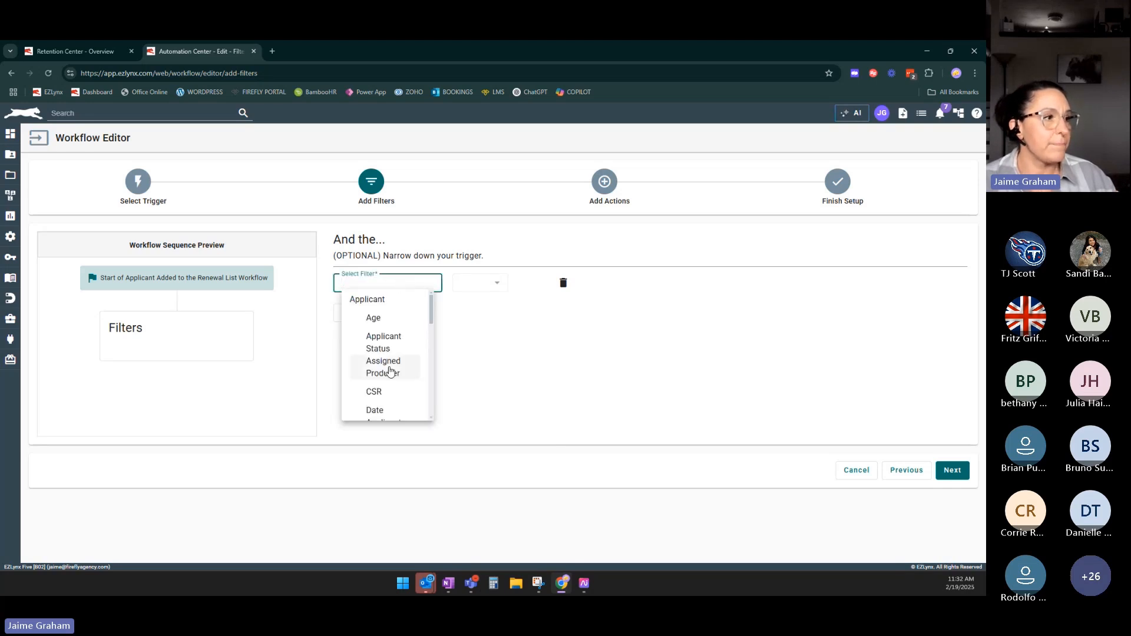
scroll(389, 378, "down", 5)
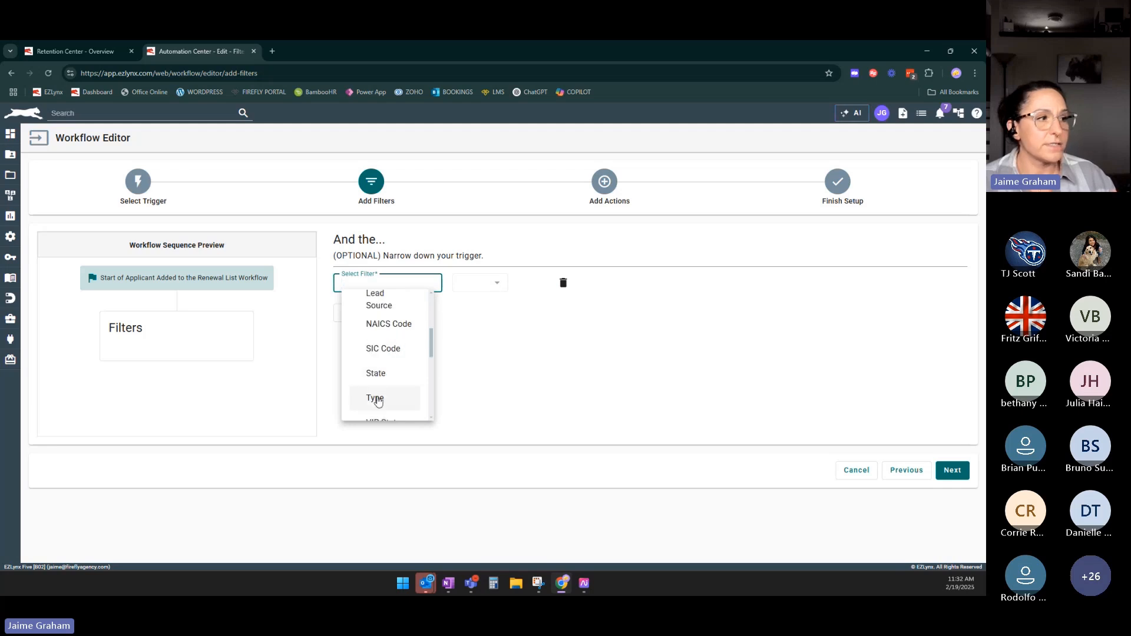
left_click(377, 400)
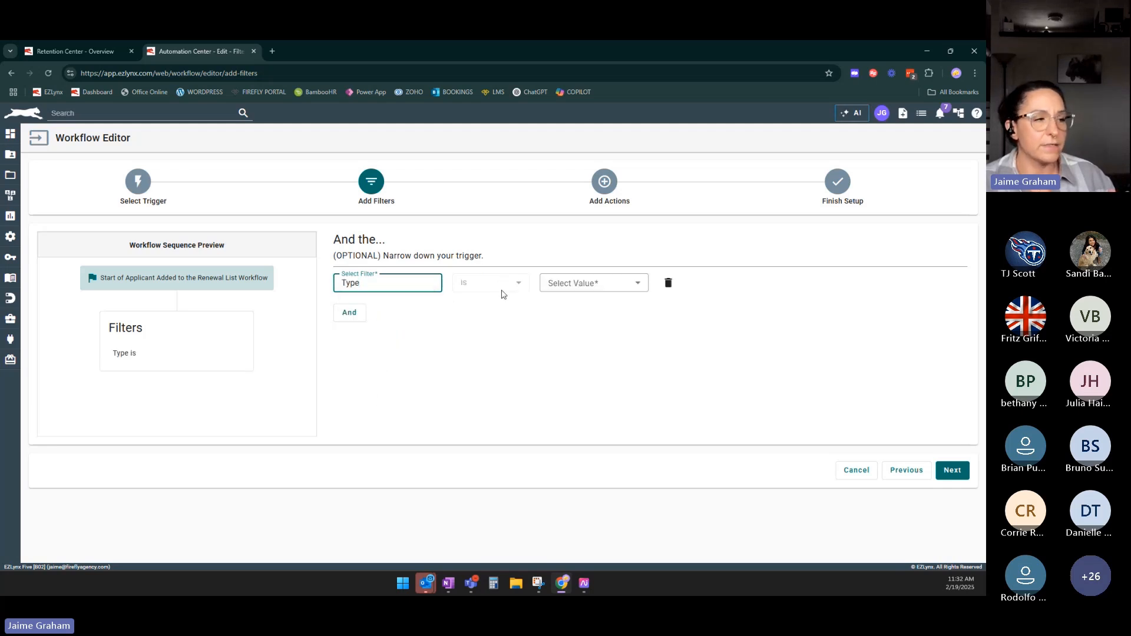
left_click(618, 293)
left_click(549, 309)
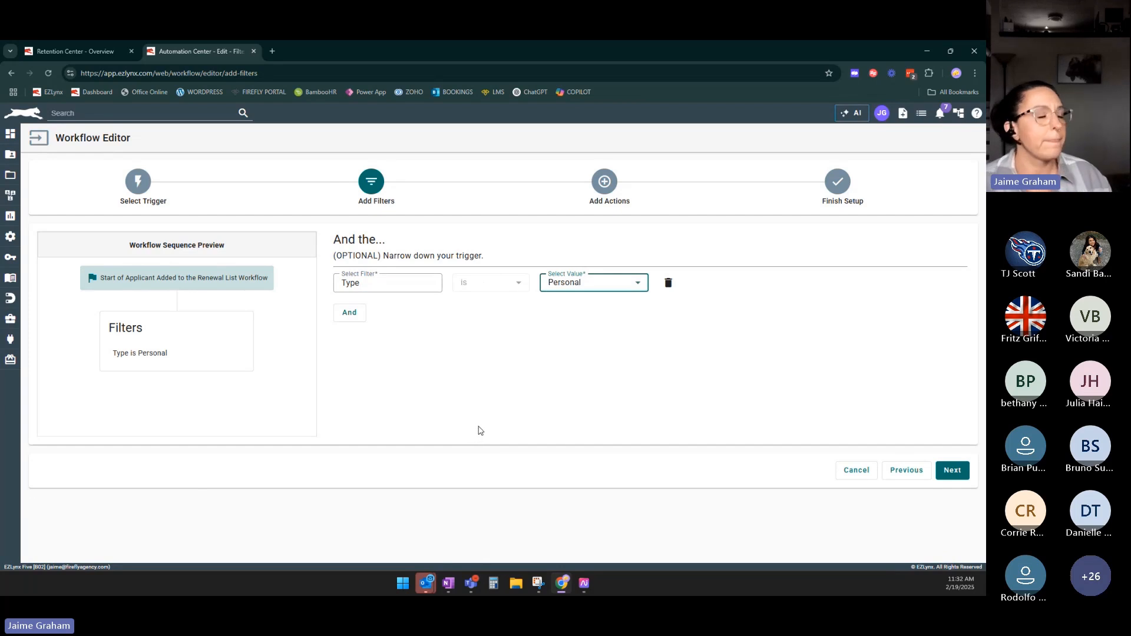
Add a second workflow filter requiring the renewal Risk to be Low.
left_click(348, 316)
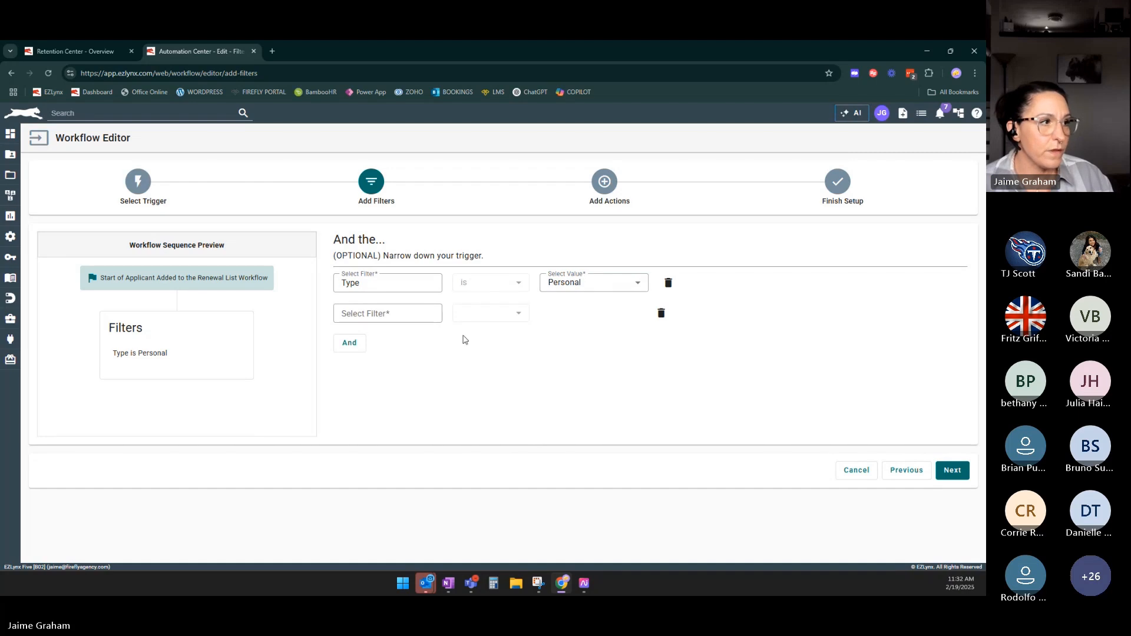
left_click(389, 319)
scroll(403, 393, "down", 3)
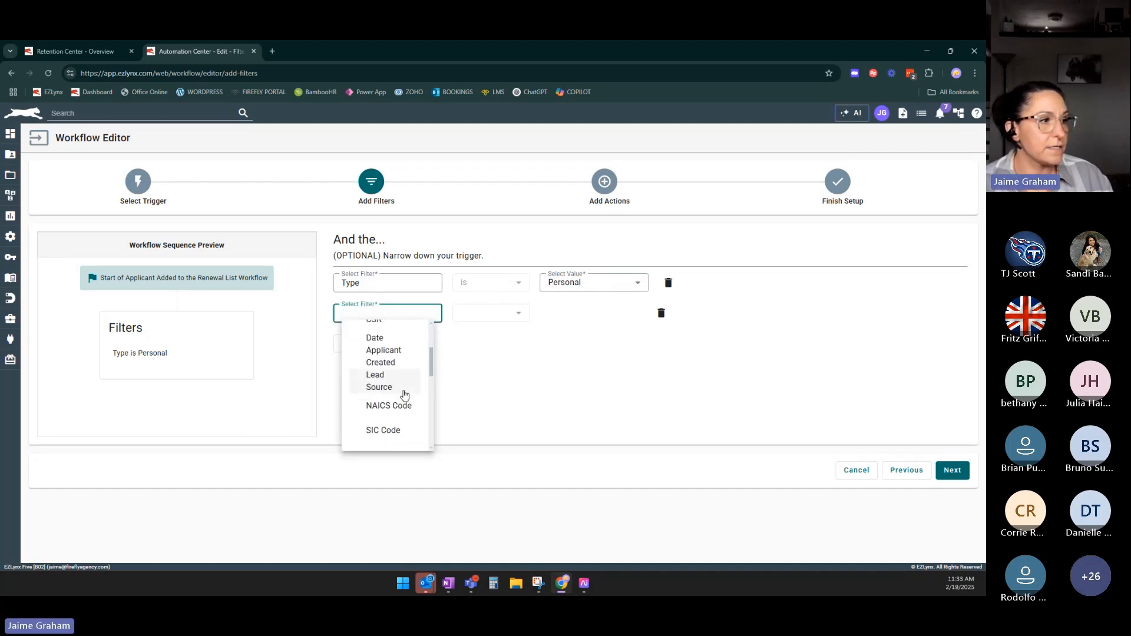
scroll(404, 394, "down", 5)
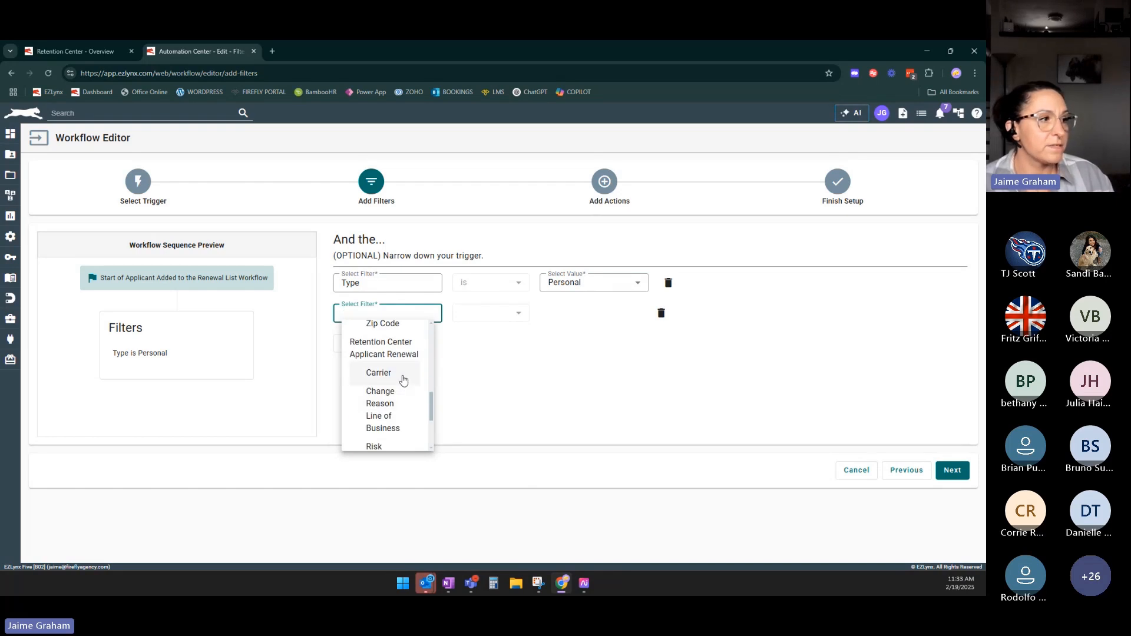
scroll(383, 356, "down", 1)
scroll(382, 356, "up", 1)
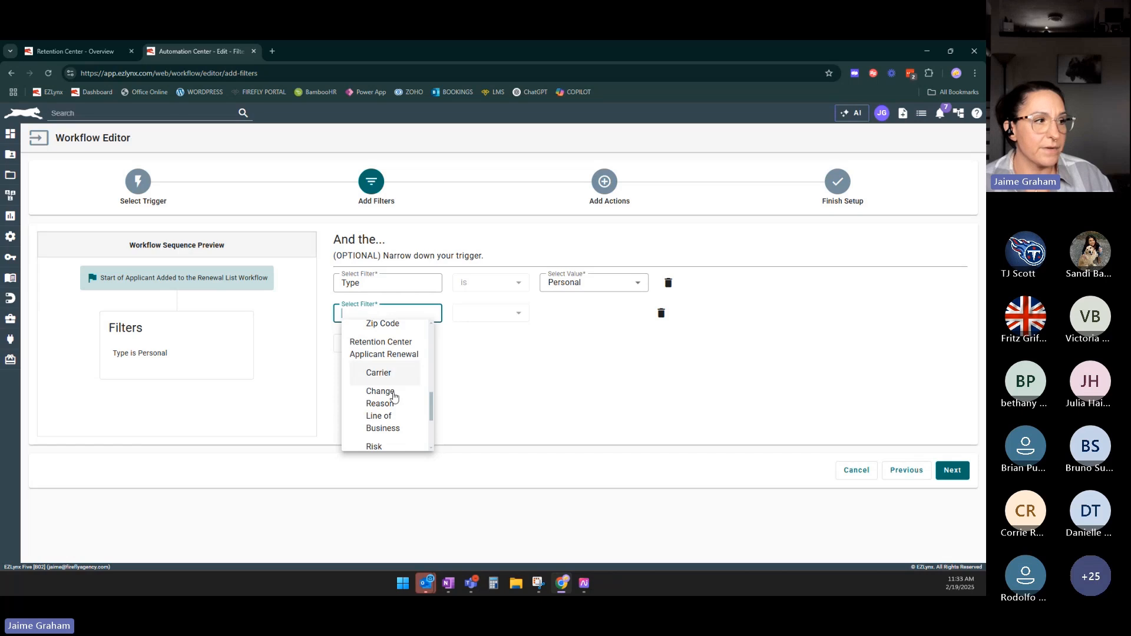
scroll(388, 397, "down", 1)
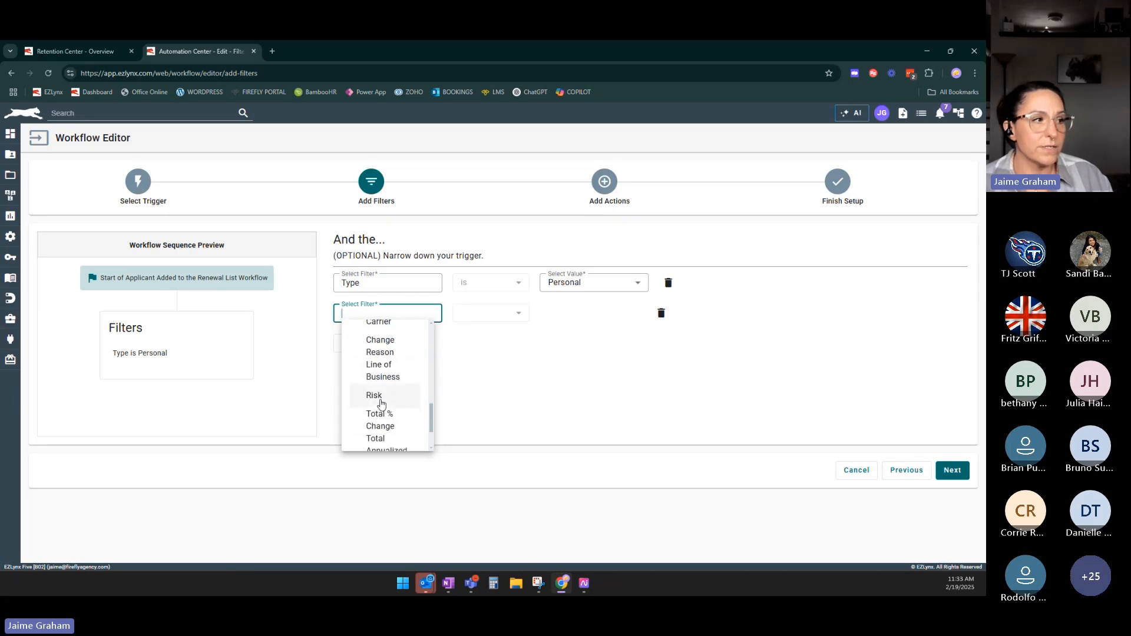
left_click(377, 398)
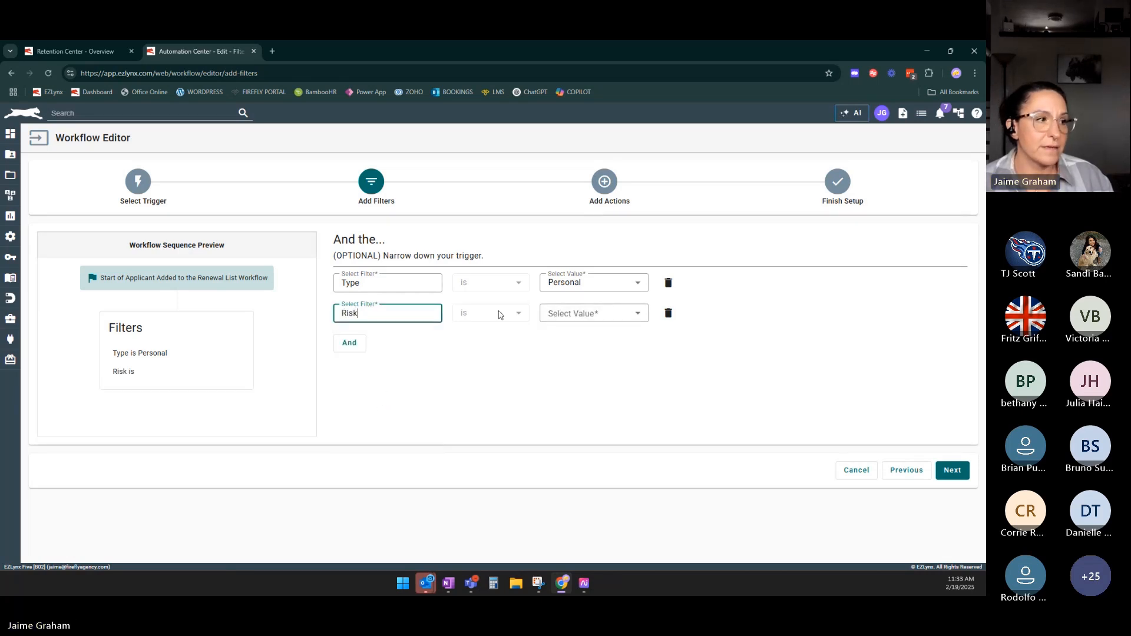
left_click(582, 316)
left_click(566, 362)
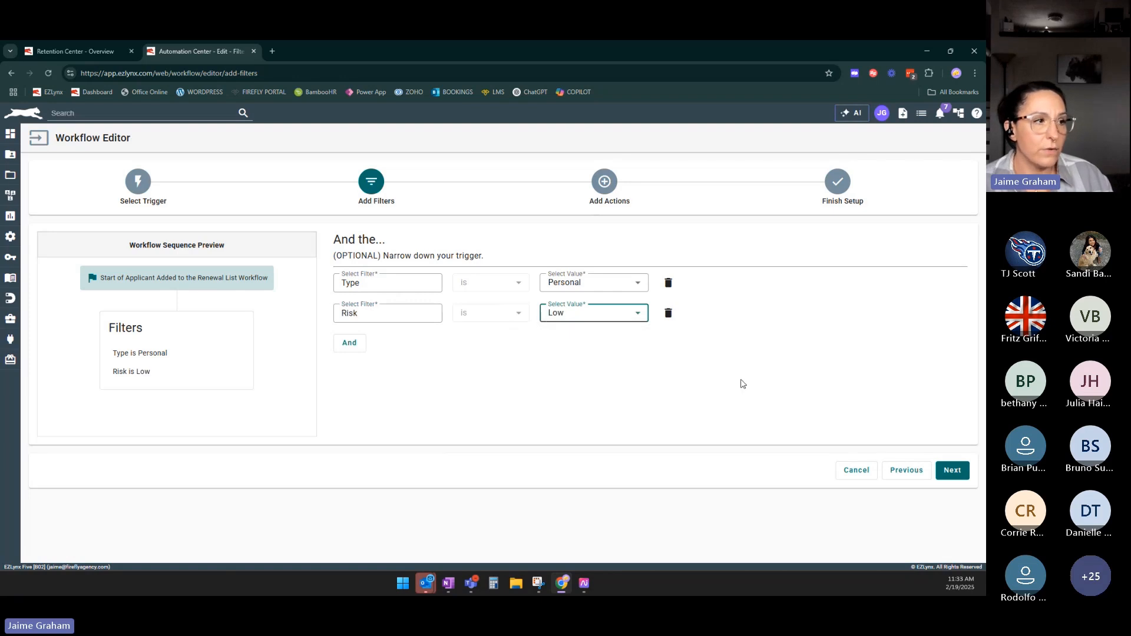
Add a third workflow filter for Total % Change greater than 15%.
left_click(350, 343)
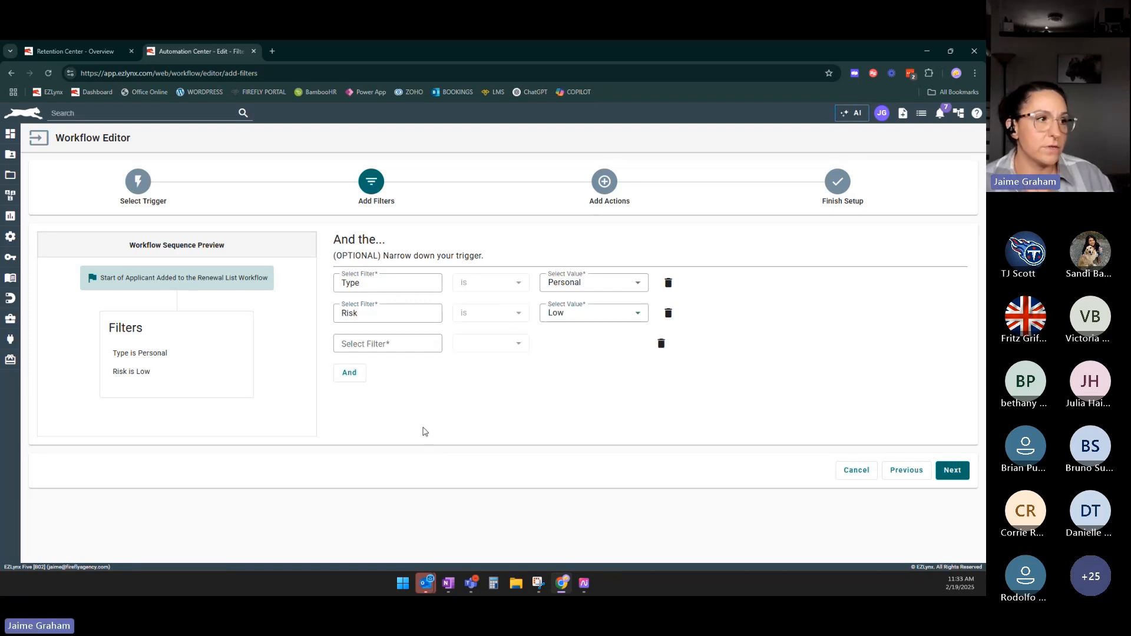
left_click(407, 345)
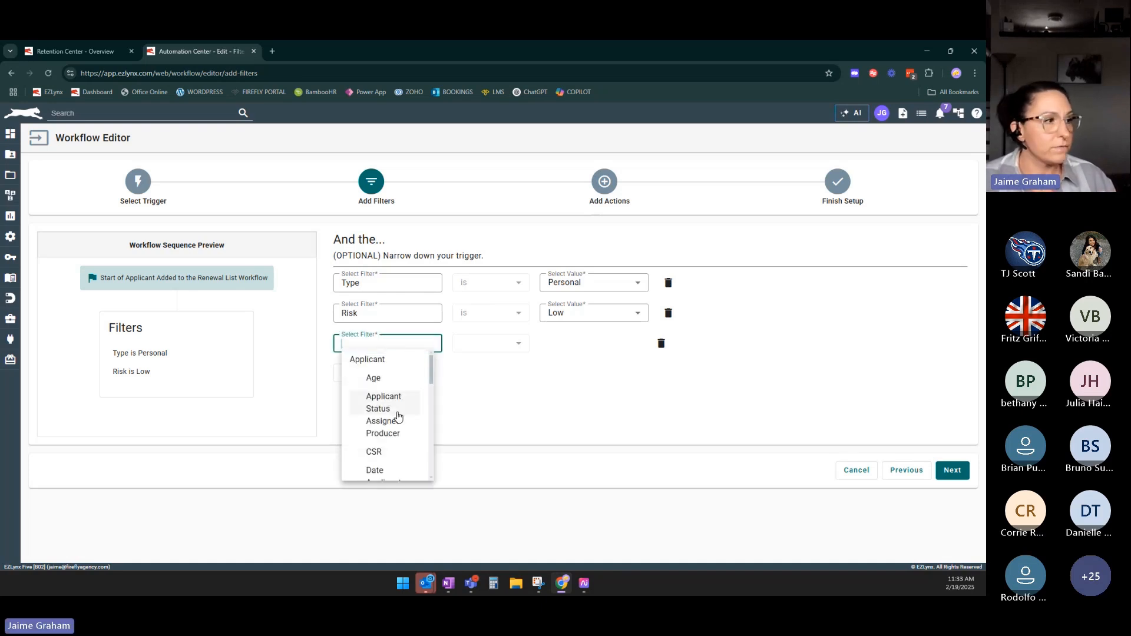
scroll(398, 416, "down", 10)
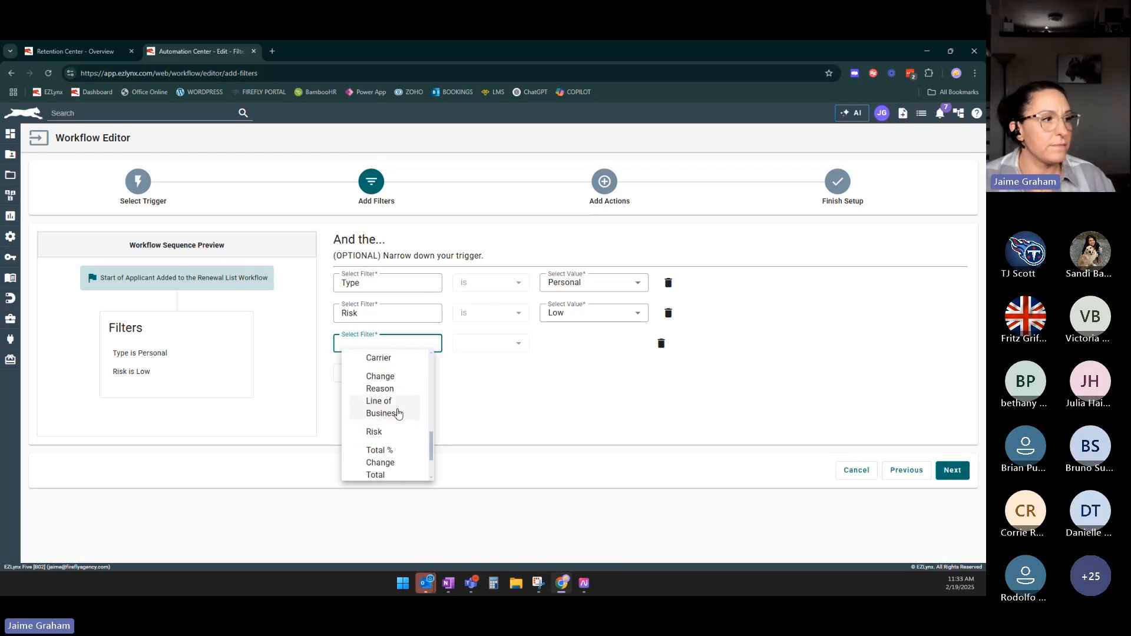
left_click(392, 447)
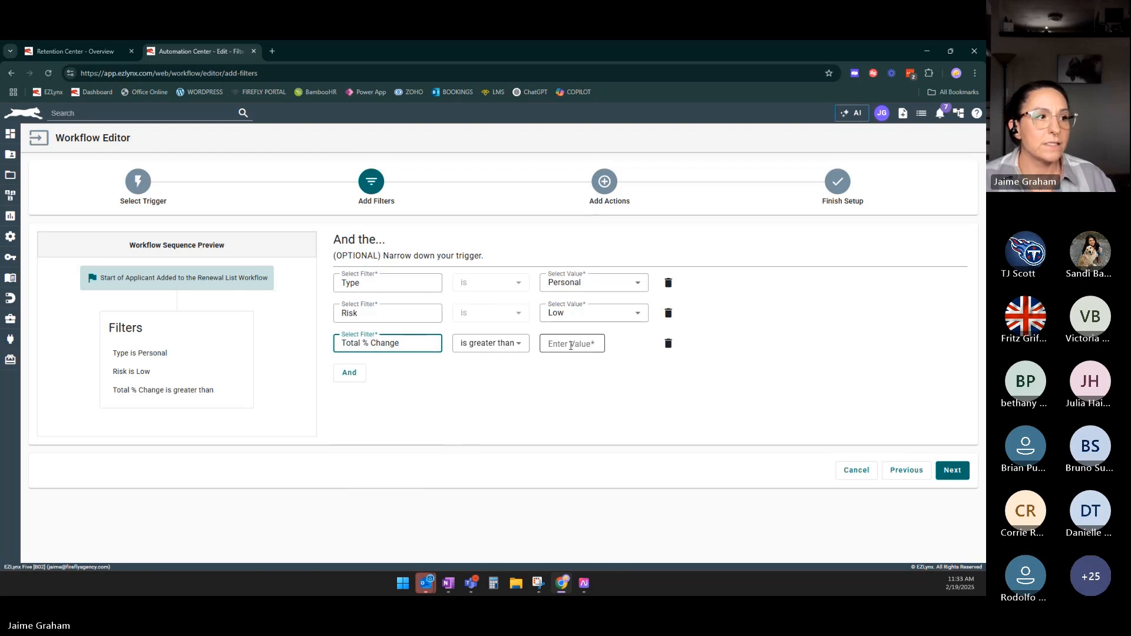
left_click(570, 345)
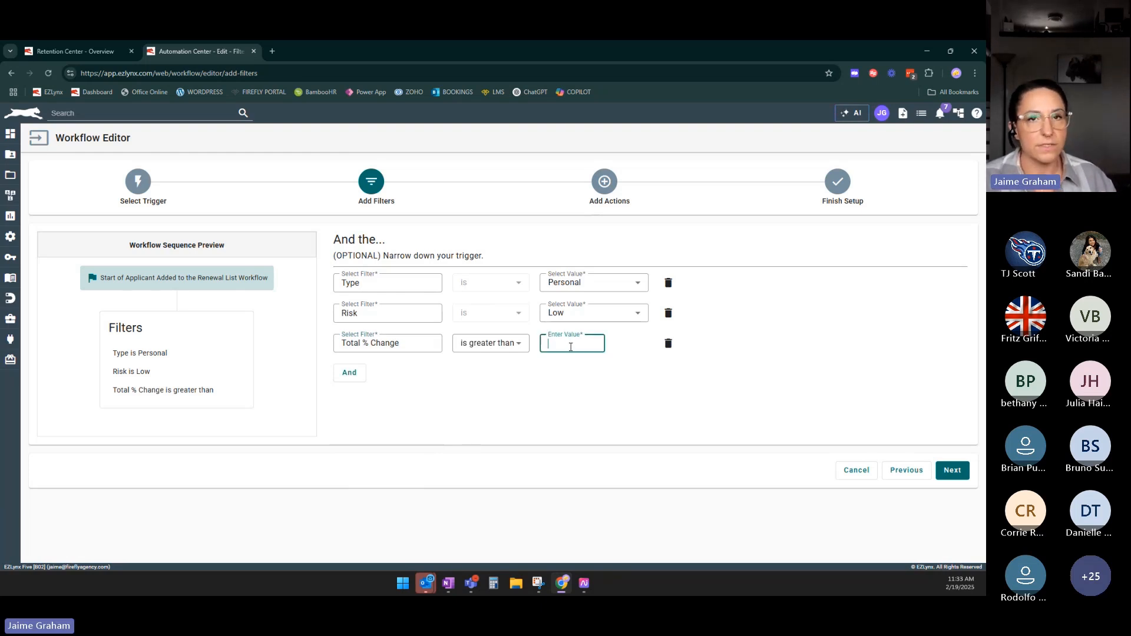
type("15")
left_click(537, 391)
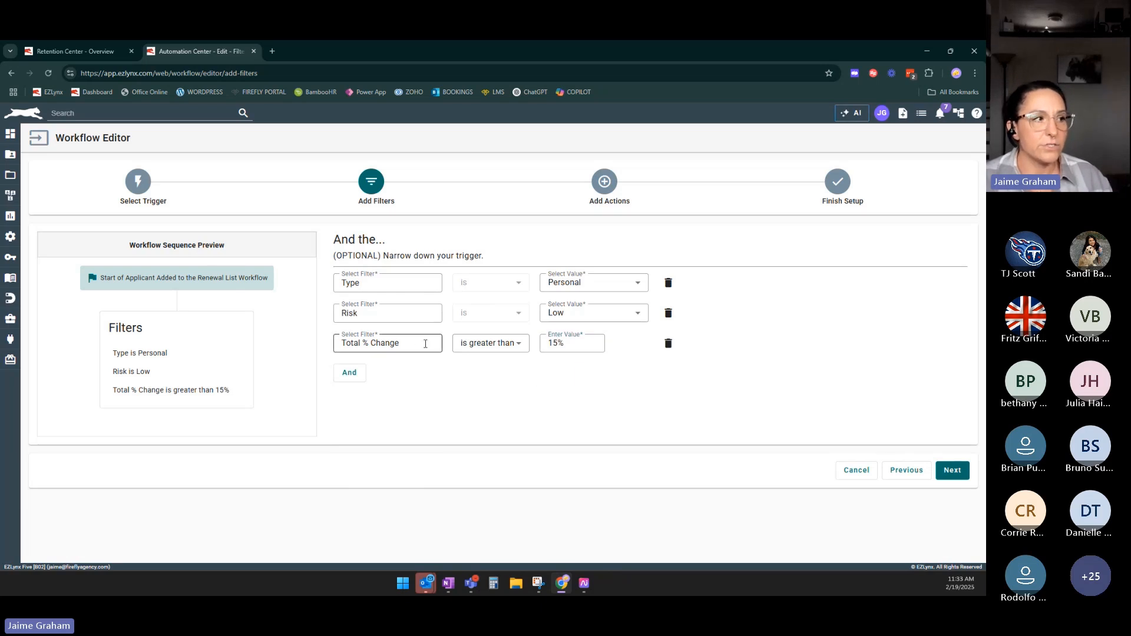
Change the Total % Change filter to less than 15% and proceed to the workflow's actions.
left_click(499, 345)
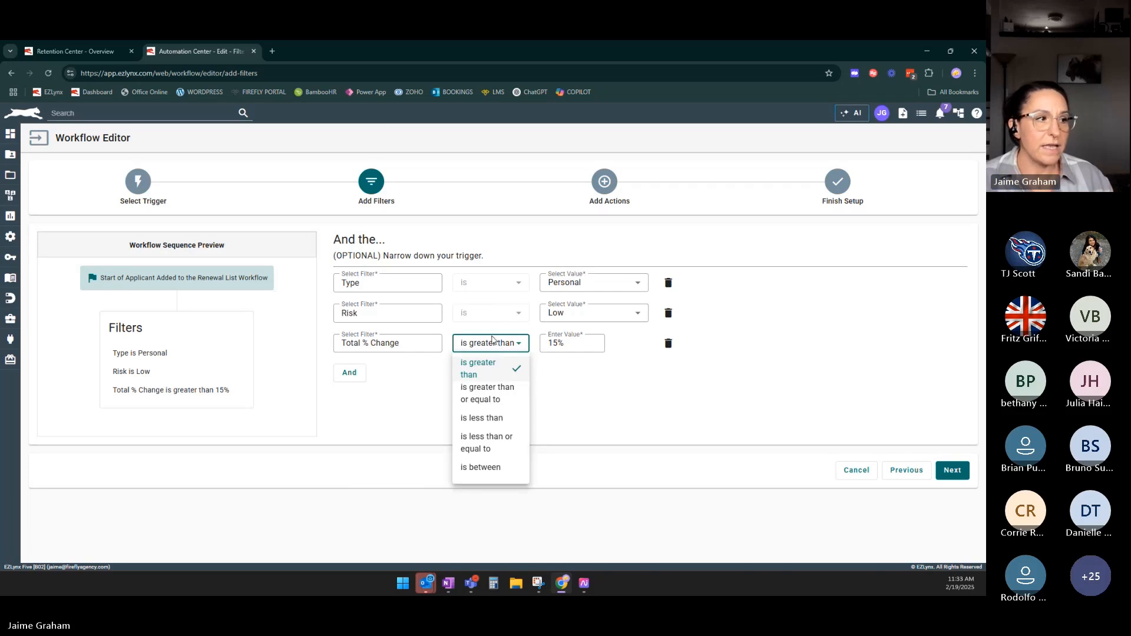
left_click(491, 420)
left_click(577, 345)
type("1")
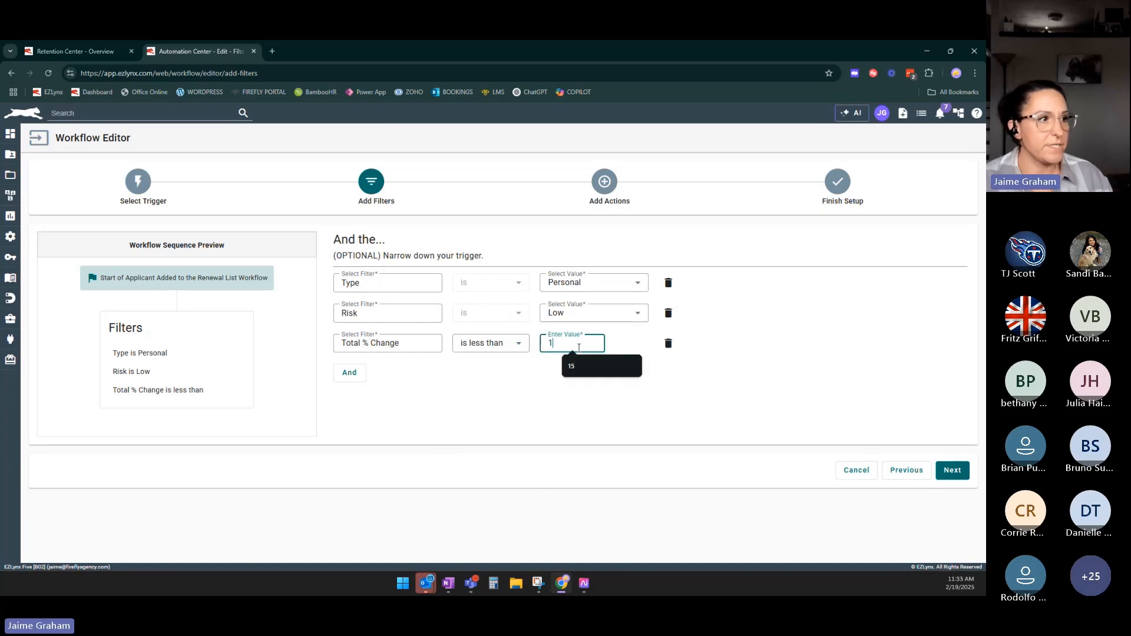
left_click(572, 361)
left_click(526, 395)
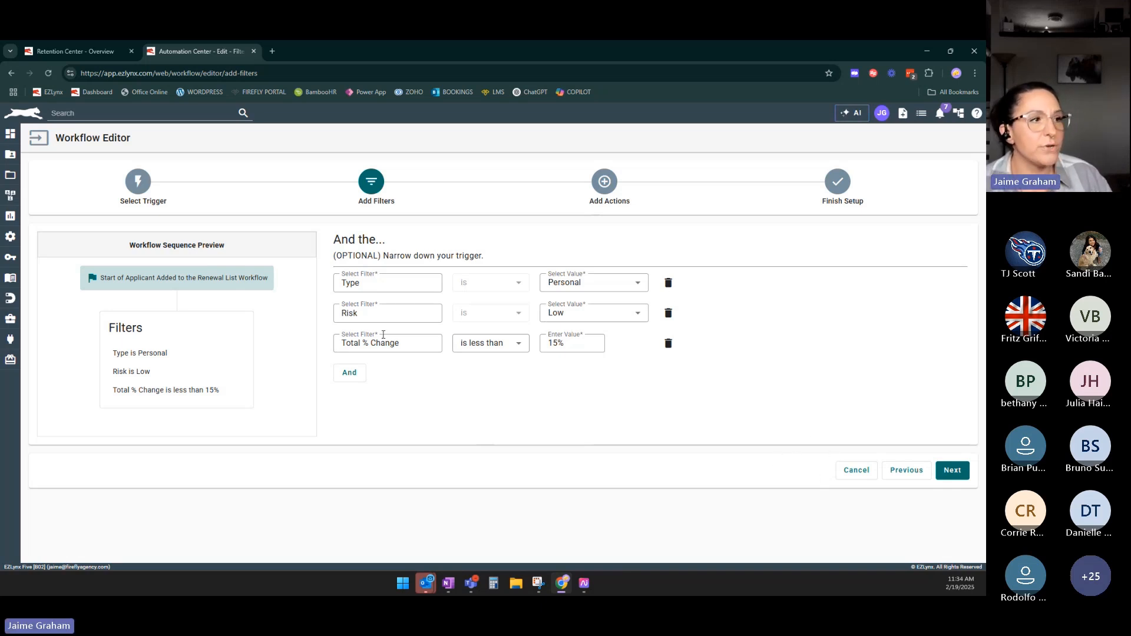
left_click(952, 470)
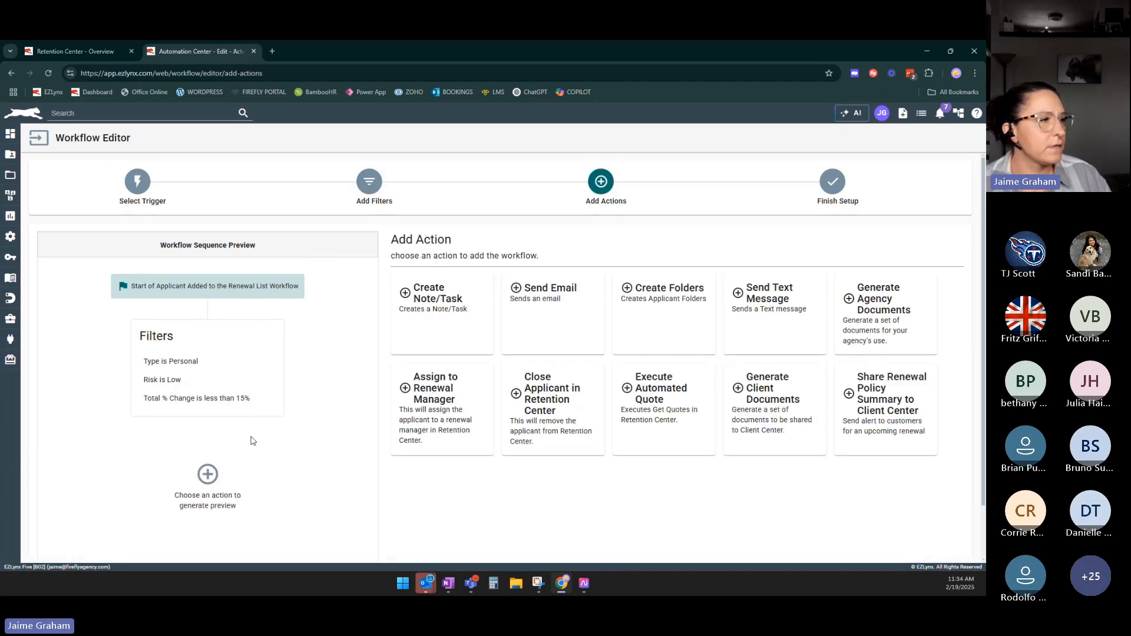
Add a Send Email action to the workflow using the "EZLynx Agency Insights - Generic Renewal - Competitive" template.
scroll(254, 442, "down", 1)
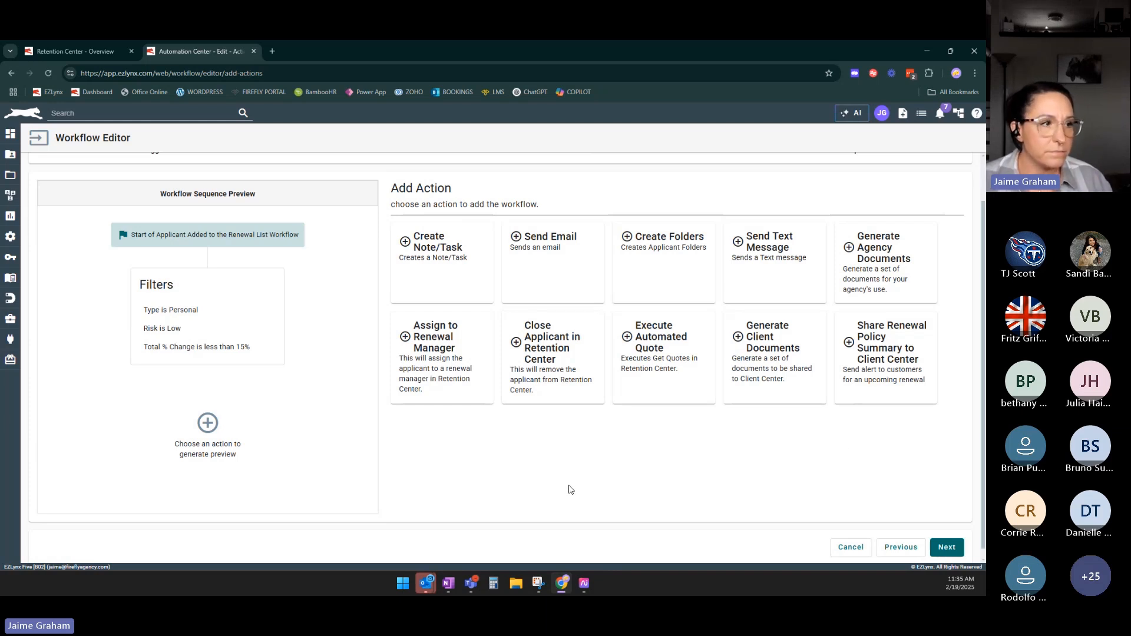
left_click(569, 262)
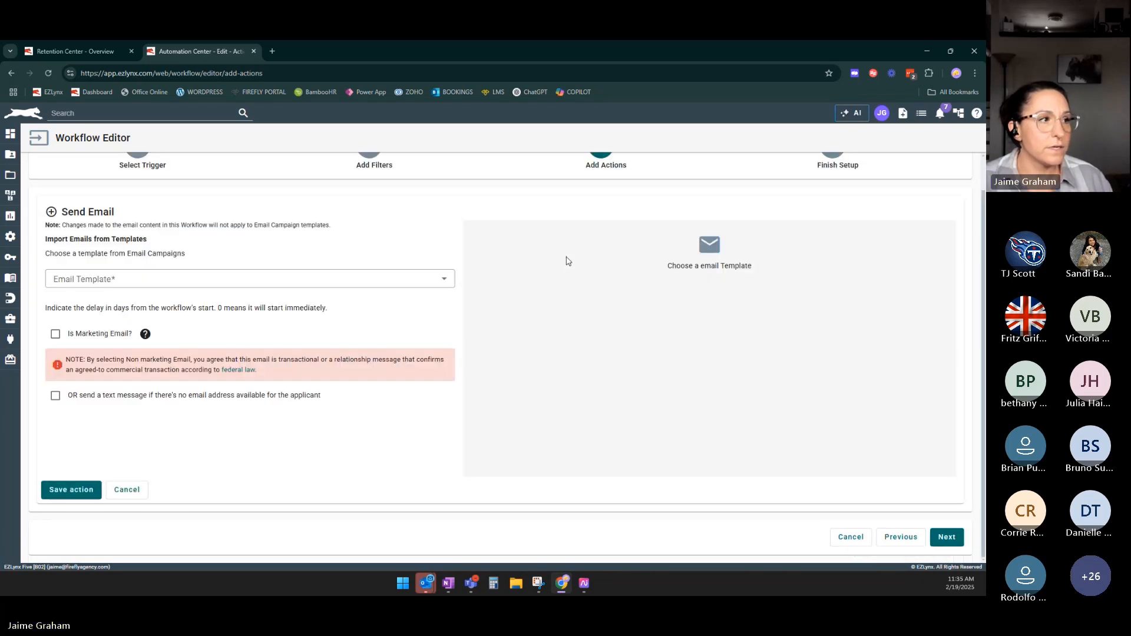
left_click(361, 280)
scroll(252, 365, "down", 1)
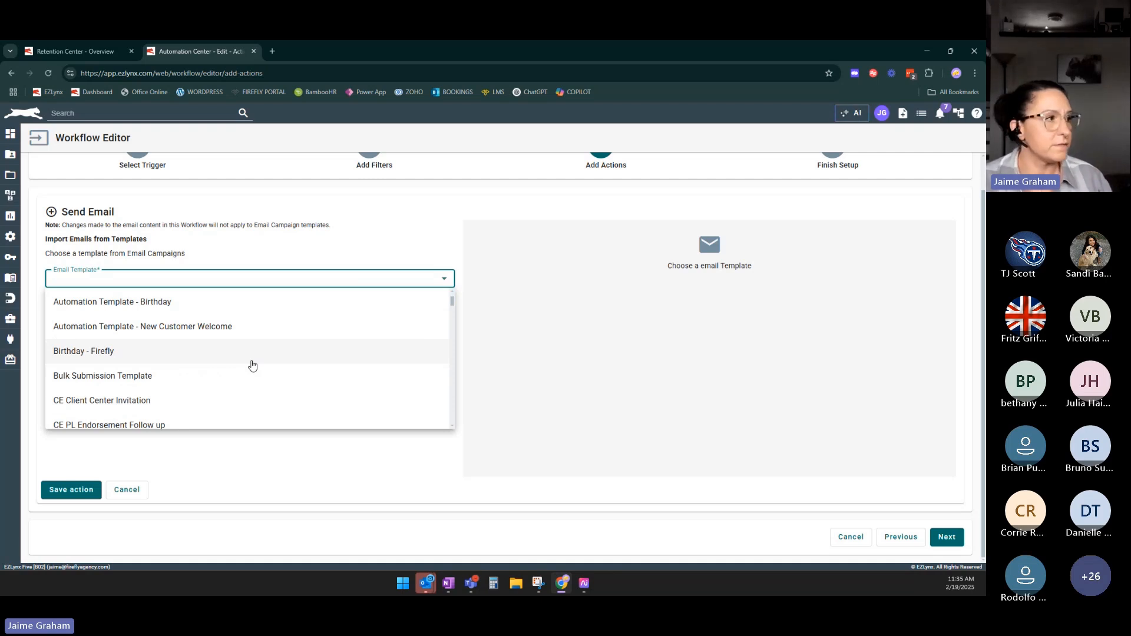
scroll(252, 364, "down", 1)
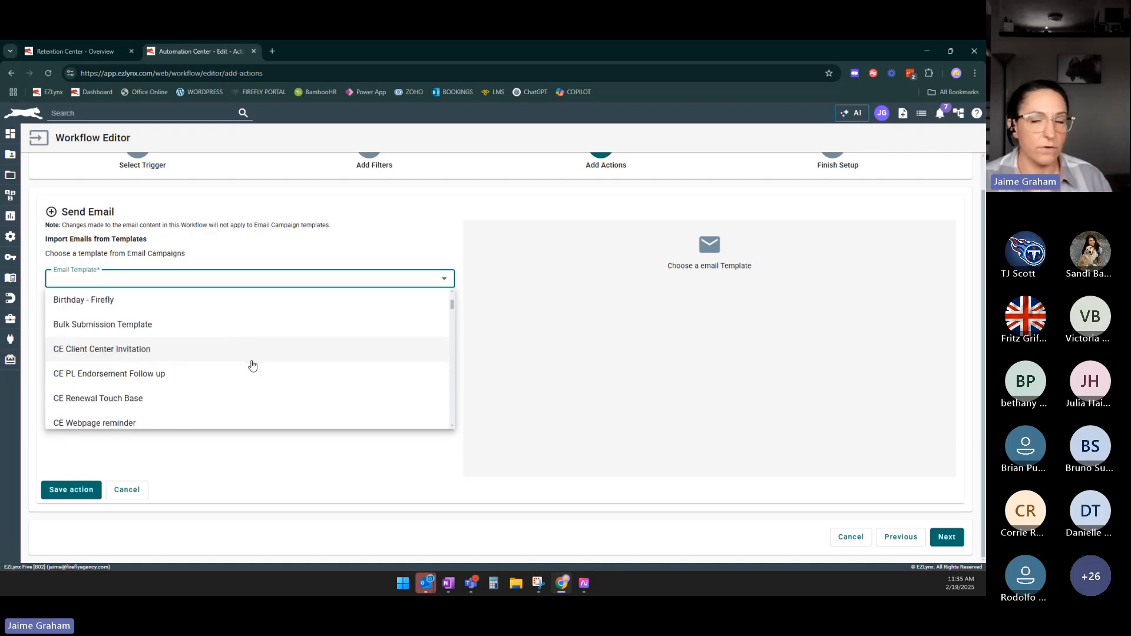
scroll(252, 365, "down", 1)
scroll(252, 367, "down", 3)
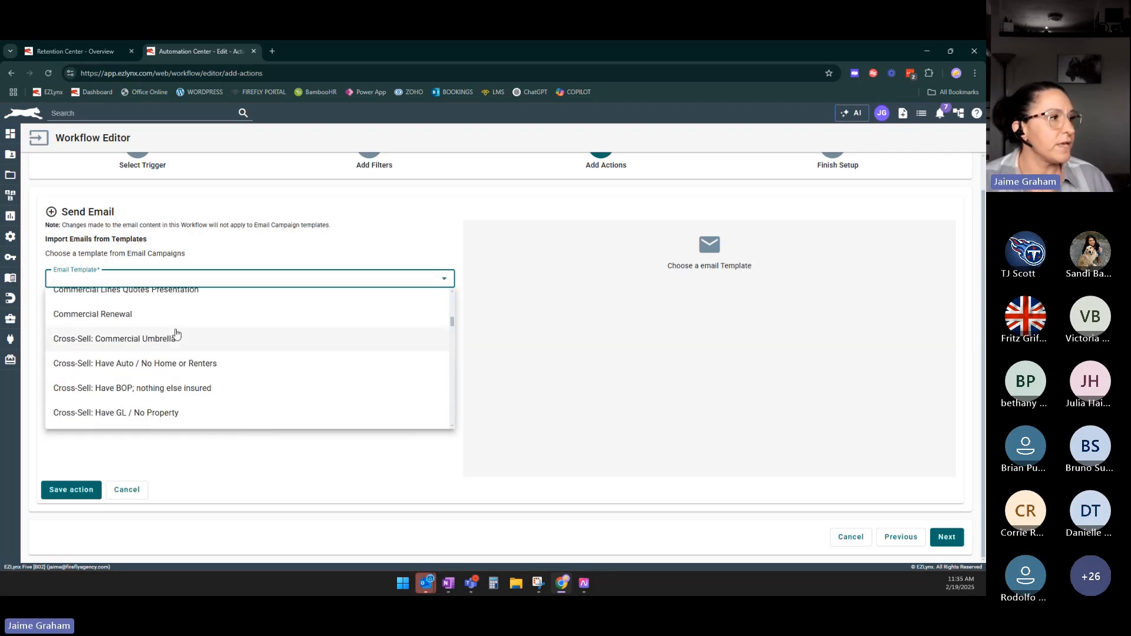
scroll(175, 334, "down", 3)
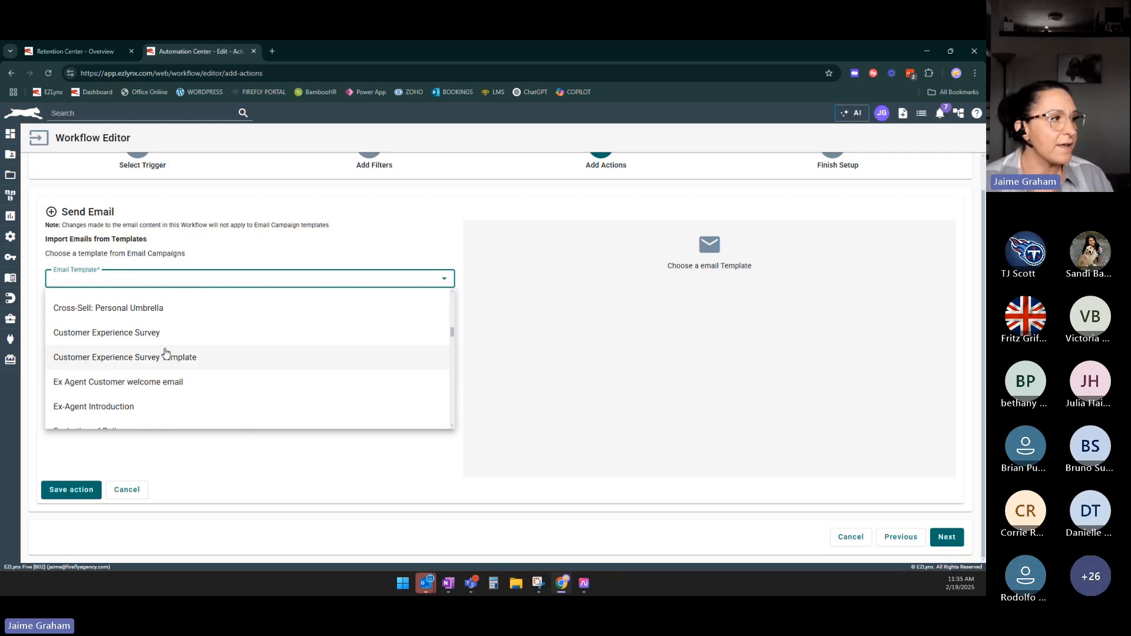
scroll(165, 355, "down", 2)
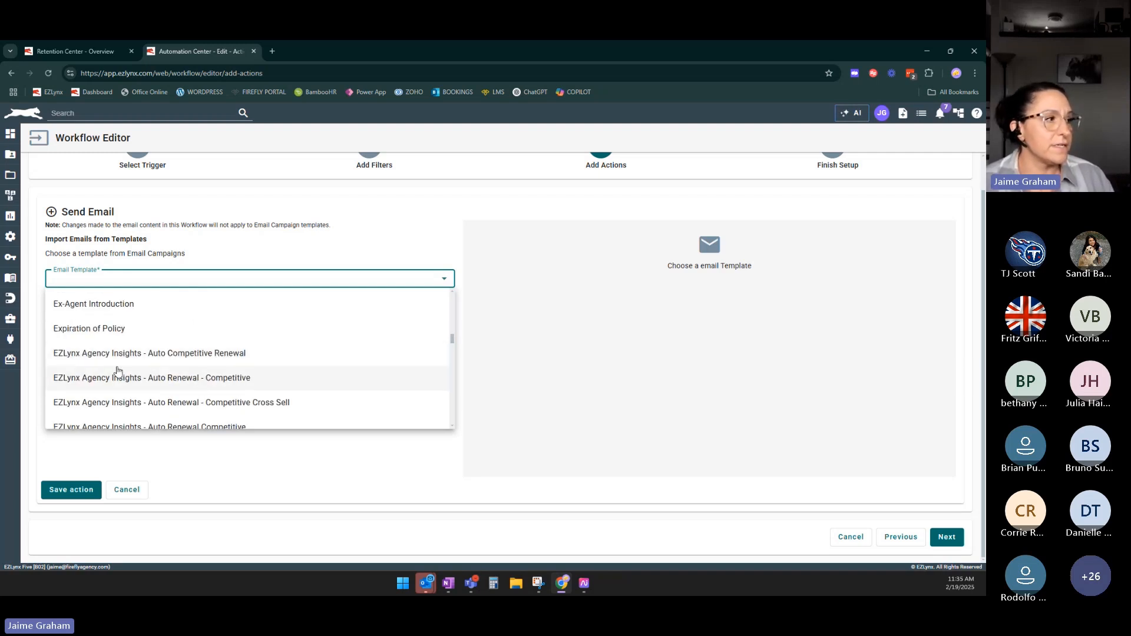
scroll(152, 372, "down", 3)
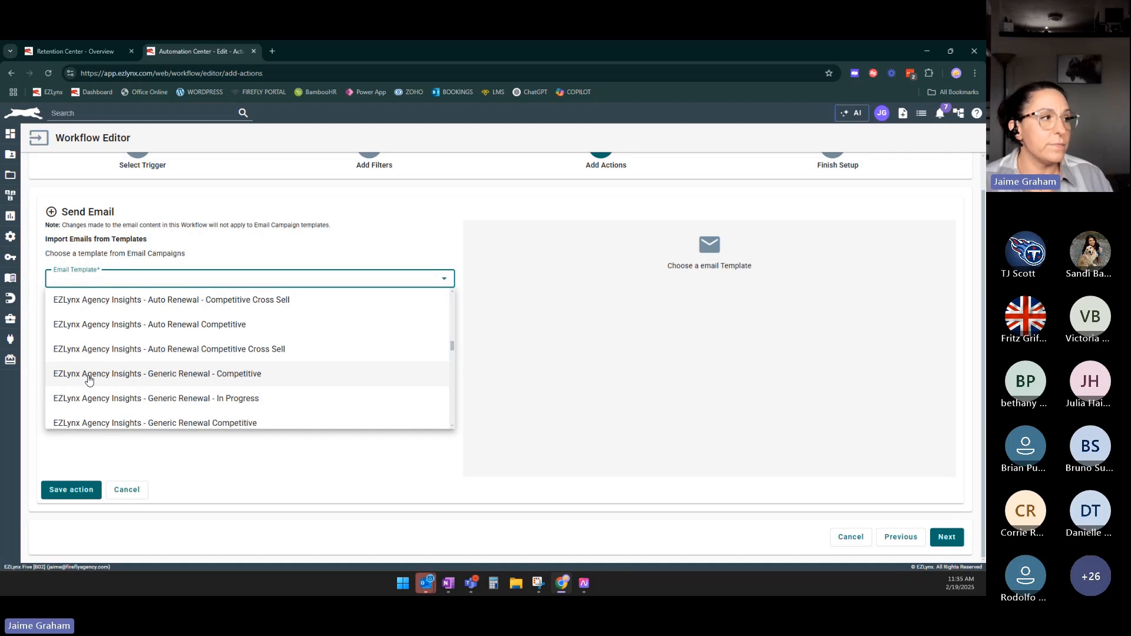
left_click(182, 382)
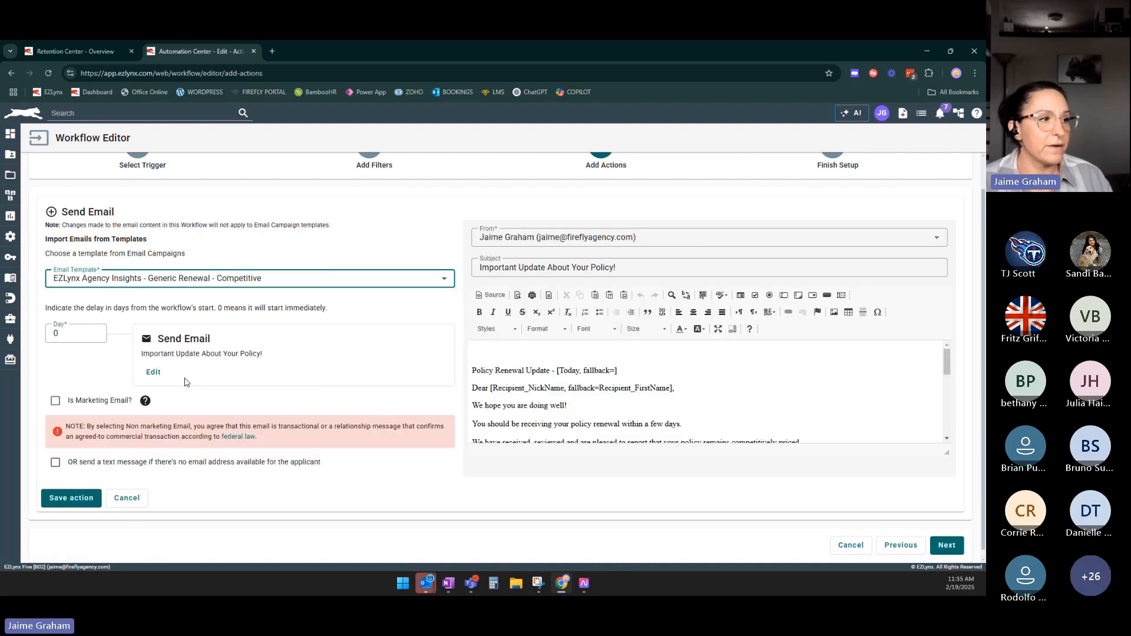
Review the renewal email's text, set its sender to Assigned Producer, and save the email action.
scroll(594, 380, "down", 5)
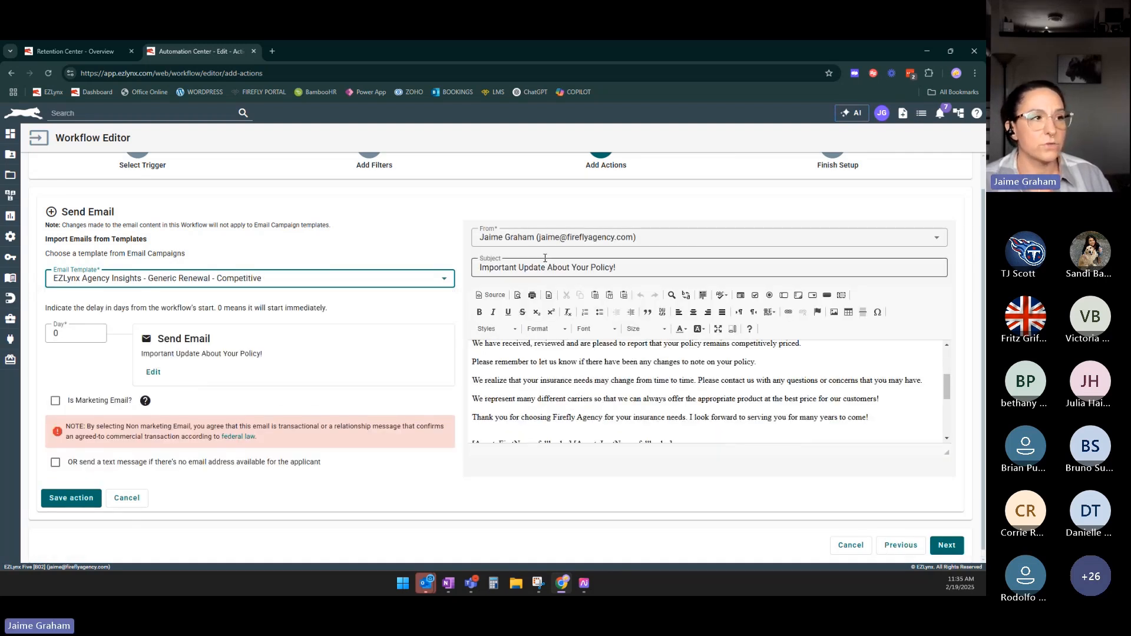
scroll(683, 405, "up", 5)
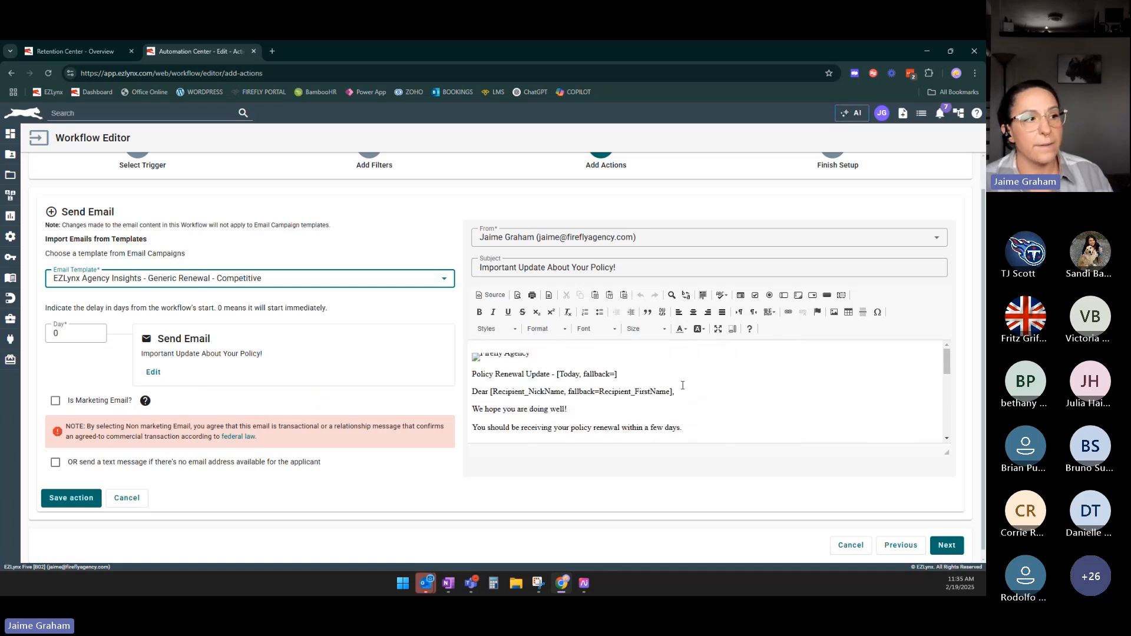
scroll(682, 405, "down", 8)
scroll(681, 400, "up", 8)
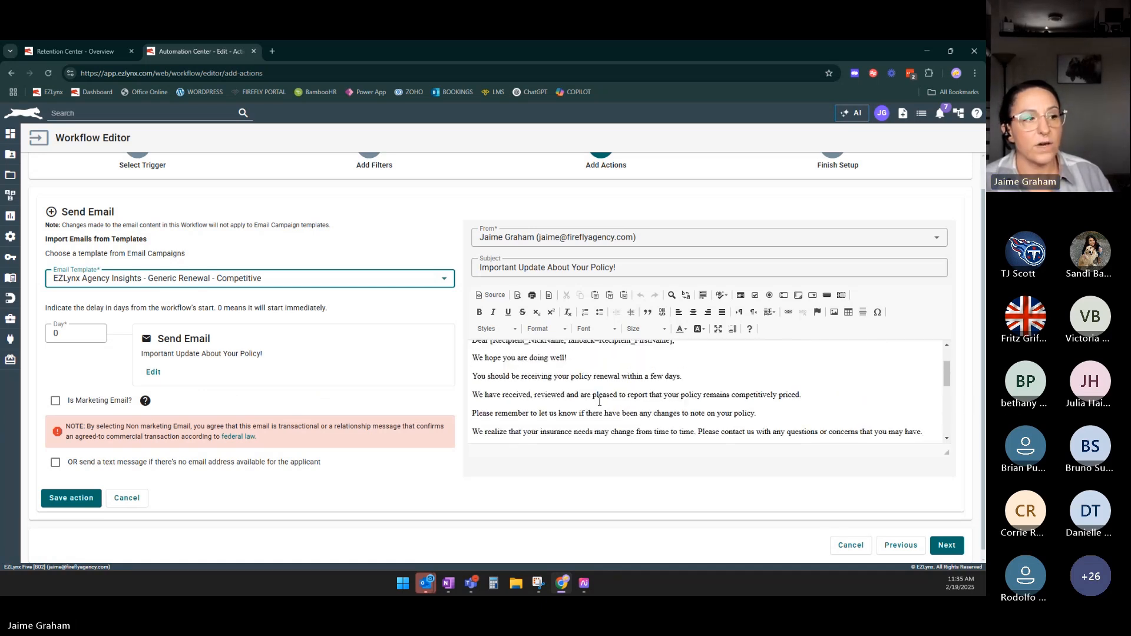
scroll(595, 291, "up", 1)
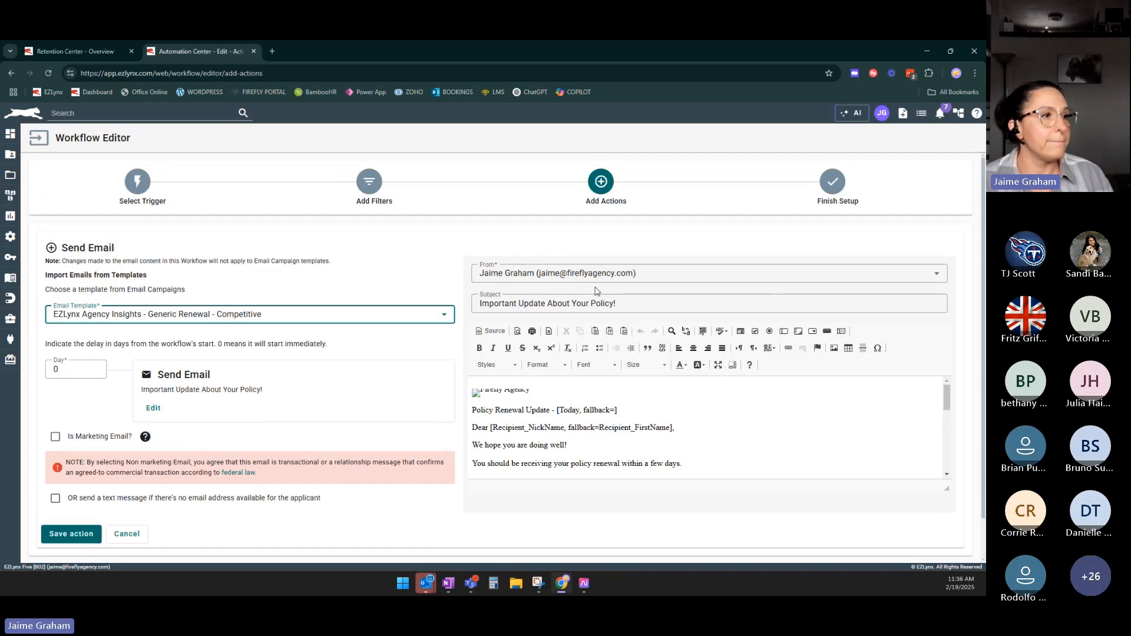
left_click(766, 279)
scroll(730, 322, "up", 10)
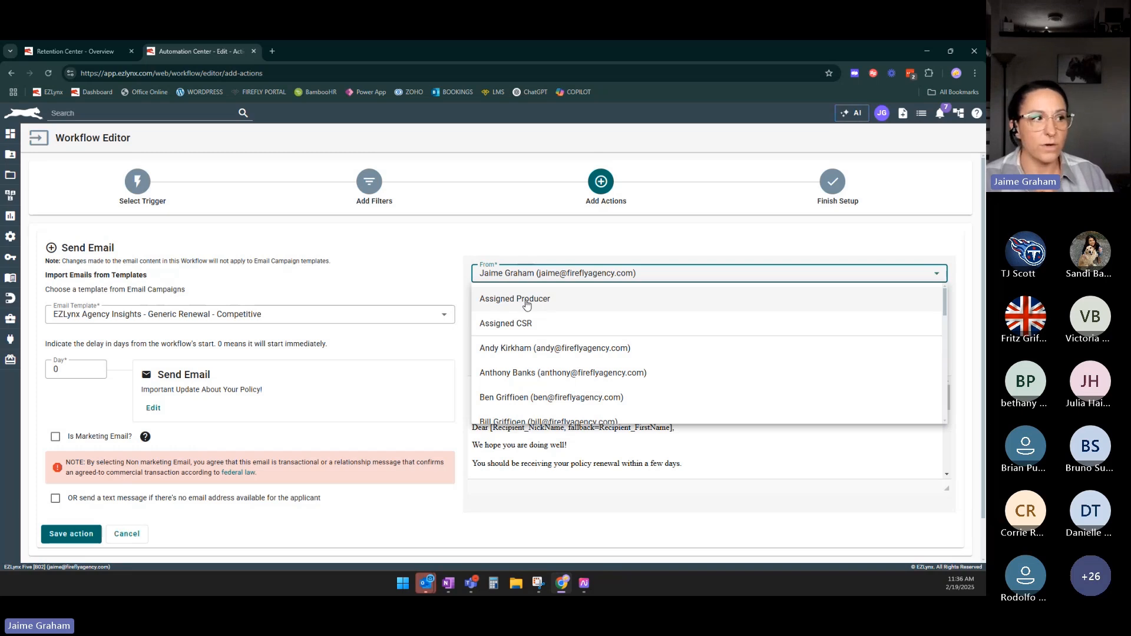
left_click(499, 304)
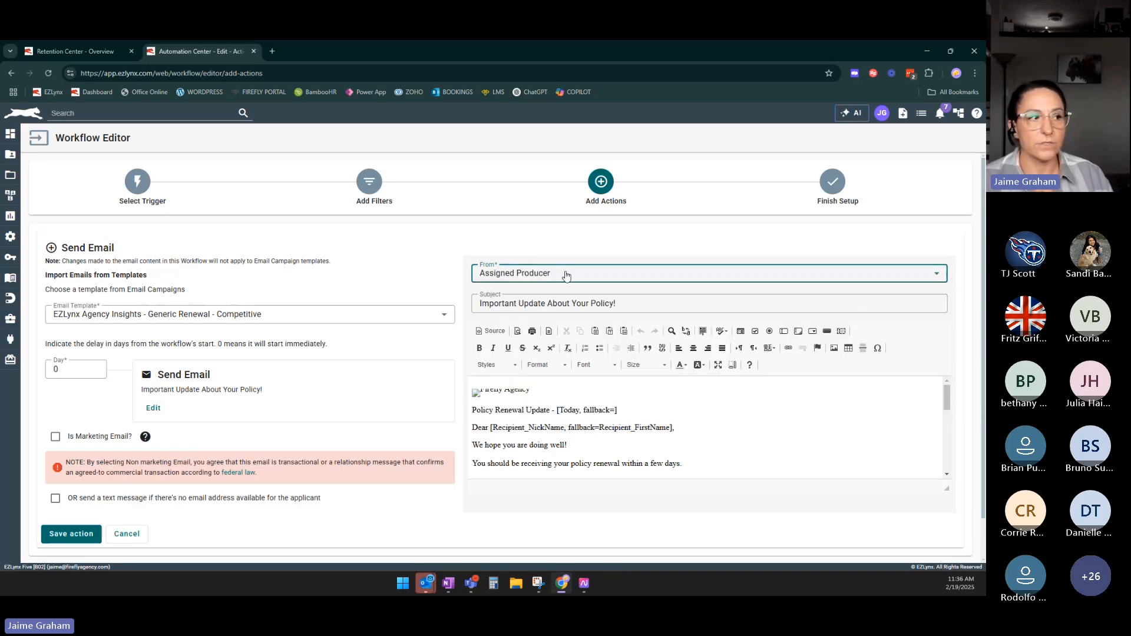
scroll(565, 275, "down", 1)
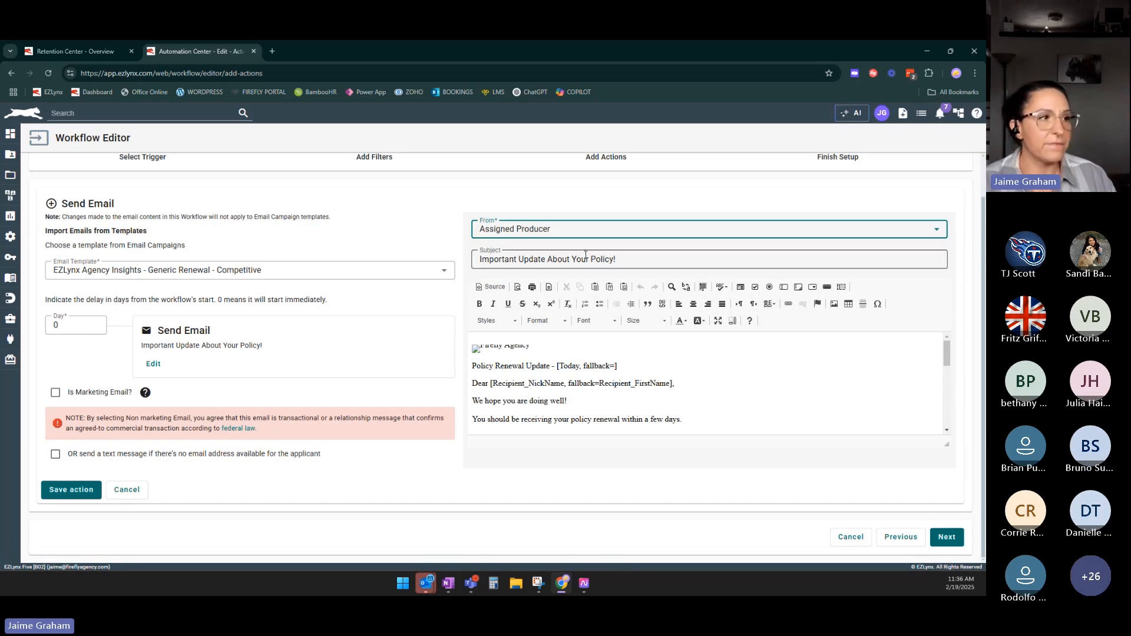
left_click(584, 228)
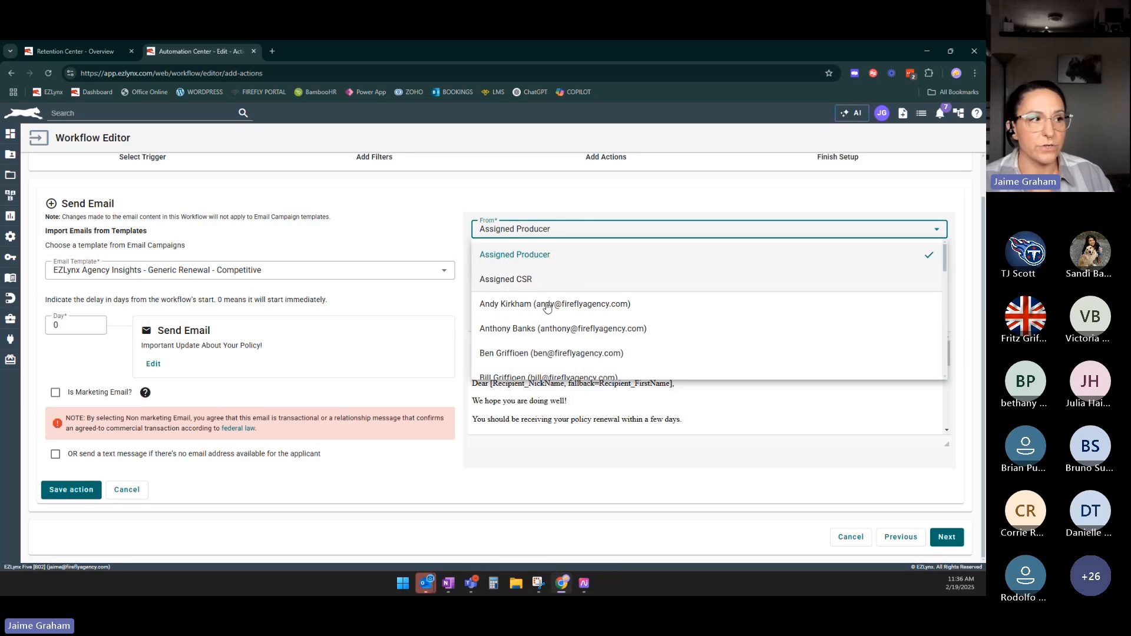
left_click(559, 207)
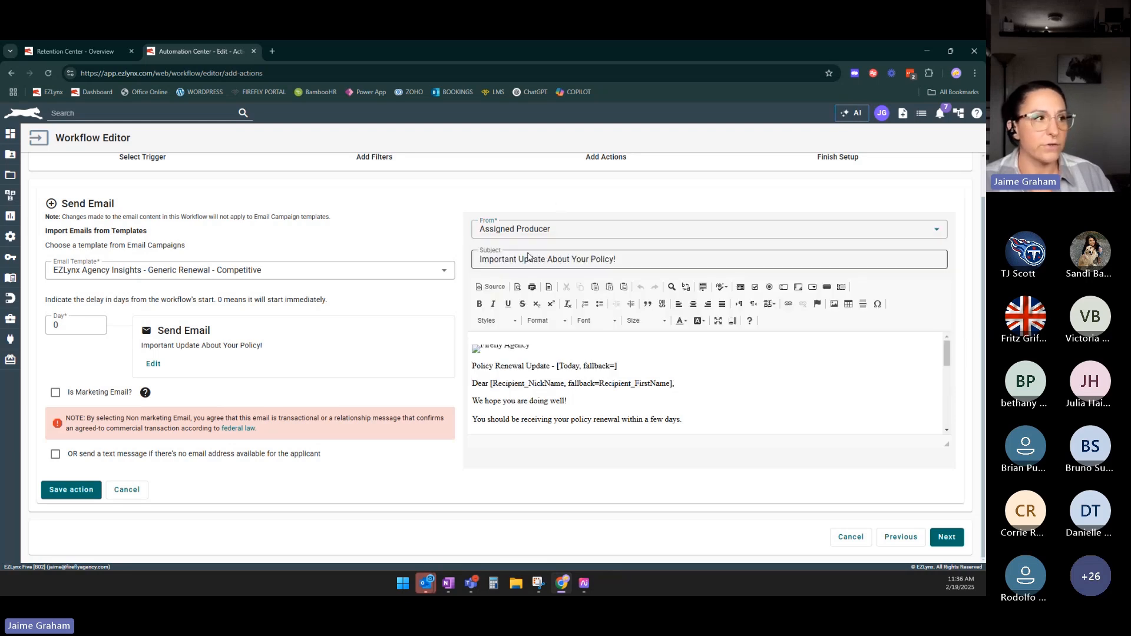
left_click(72, 496)
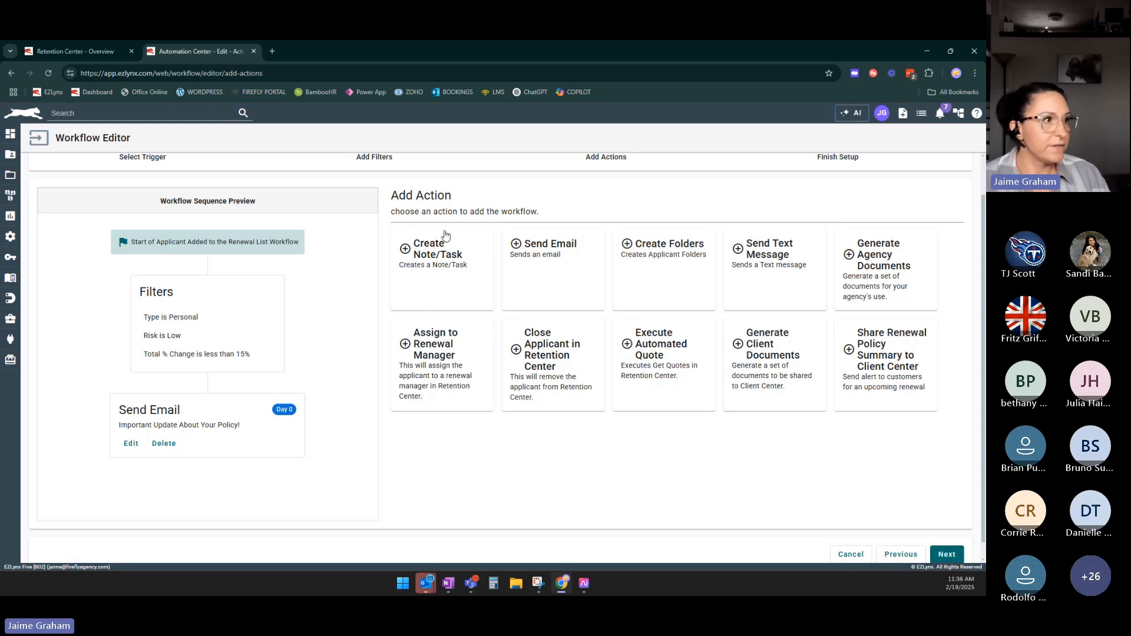
Add a Create Note/Task action with the discussion title "Low Risk Renewal 15% or less".
left_click(428, 257)
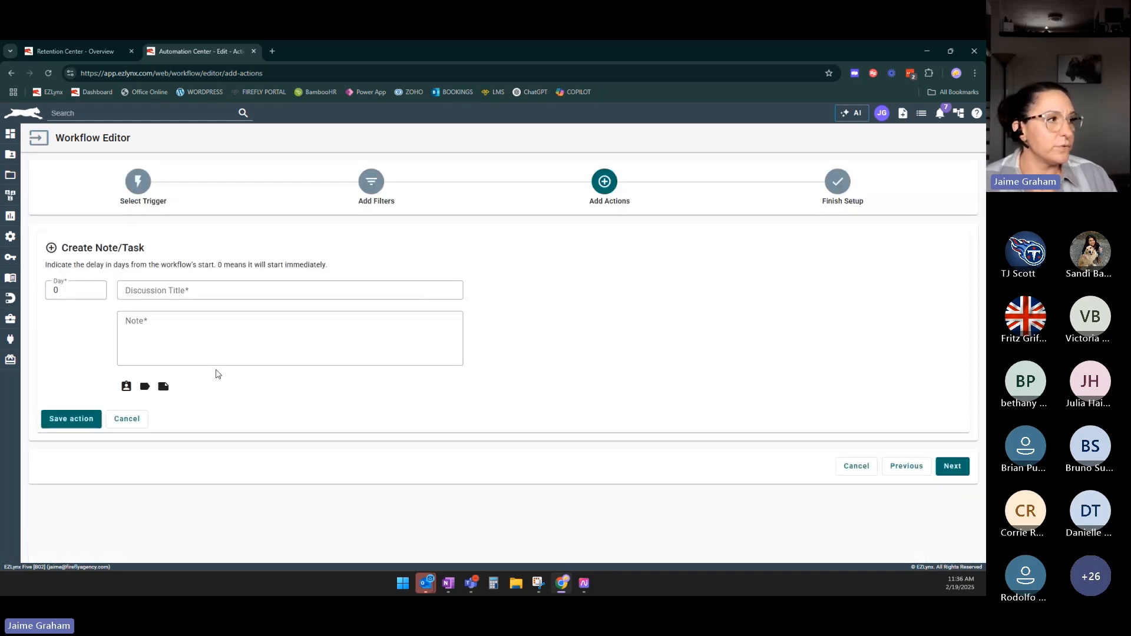
left_click(203, 289)
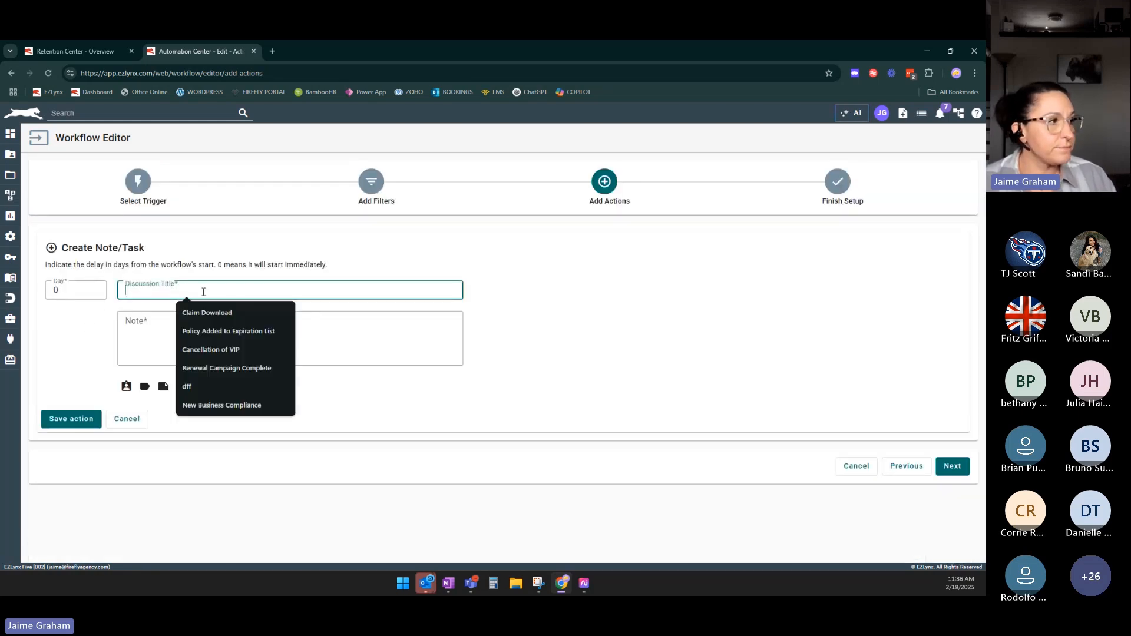
left_click(668, 328)
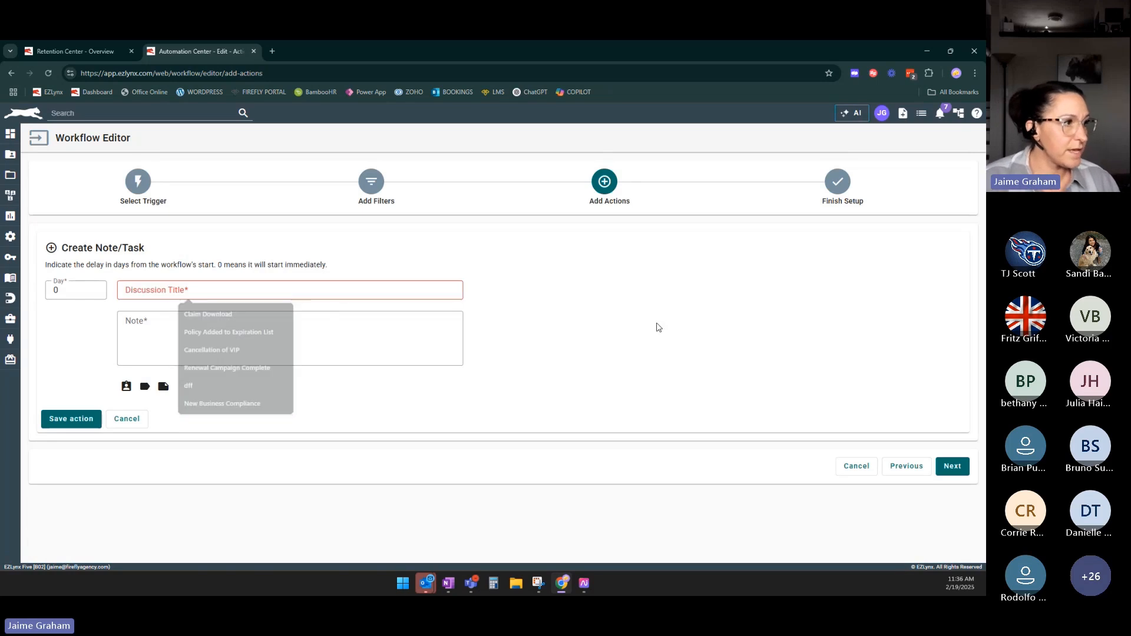
left_click(362, 293)
type("Low Risk")
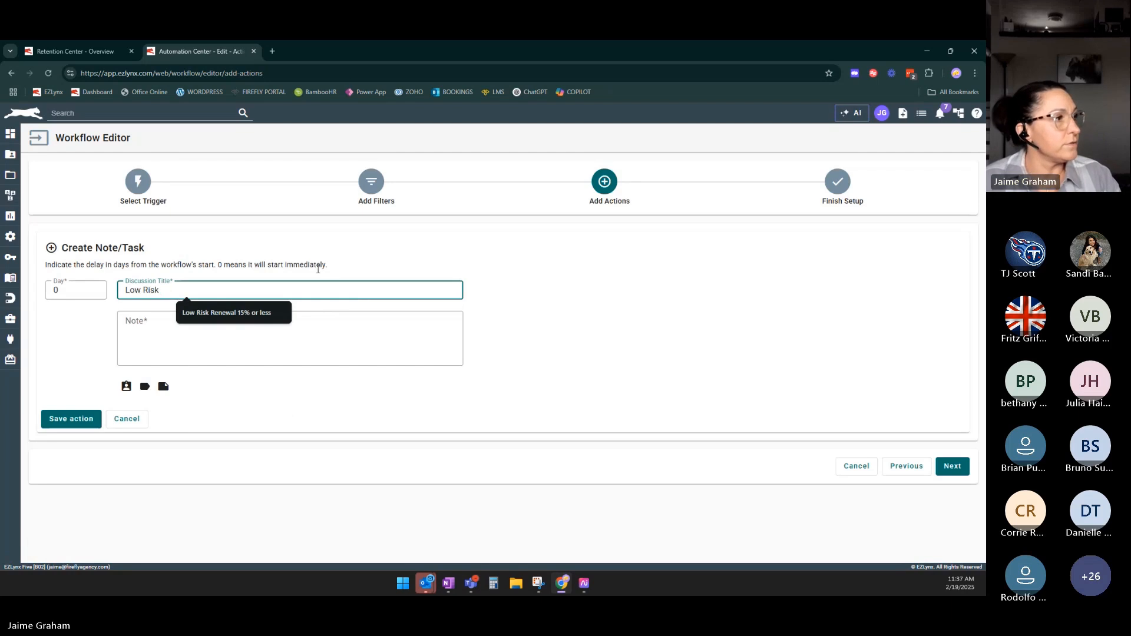
left_click(262, 313)
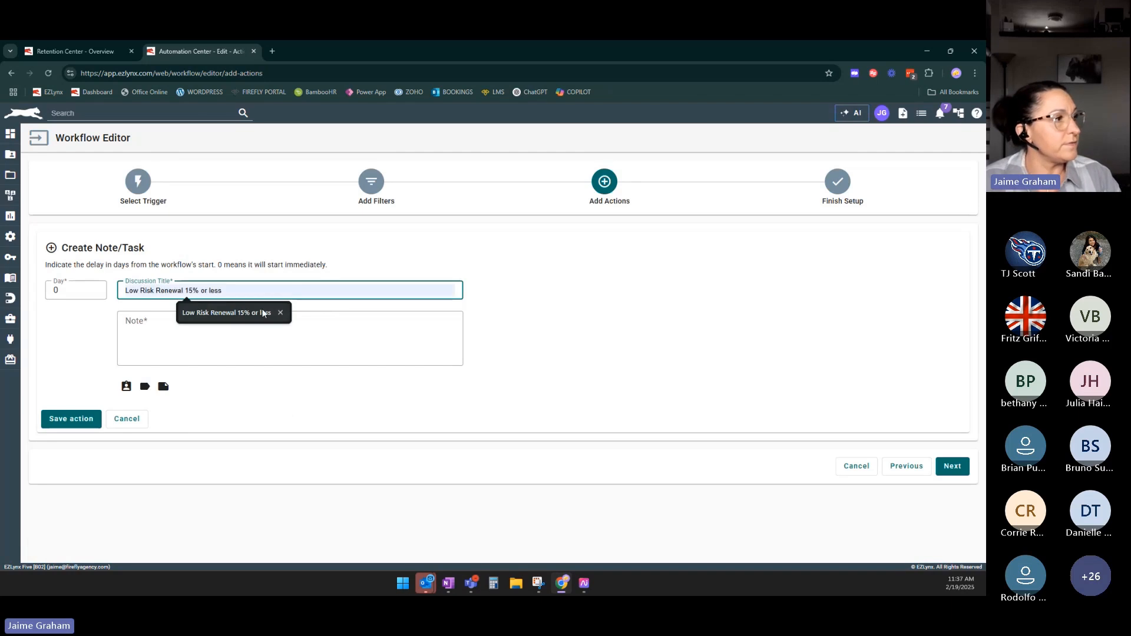
Enter the note "Renewal was low risk, less than 15% increase. Automatically closed out of RC." and save the note action.
left_click(136, 331)
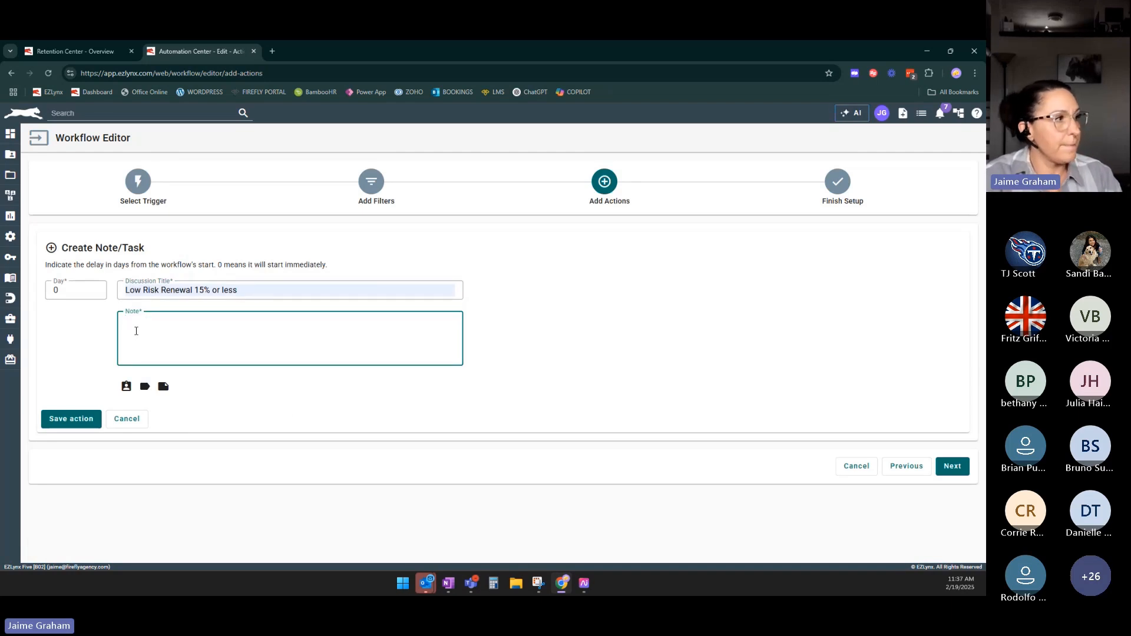
type("Renewal ")
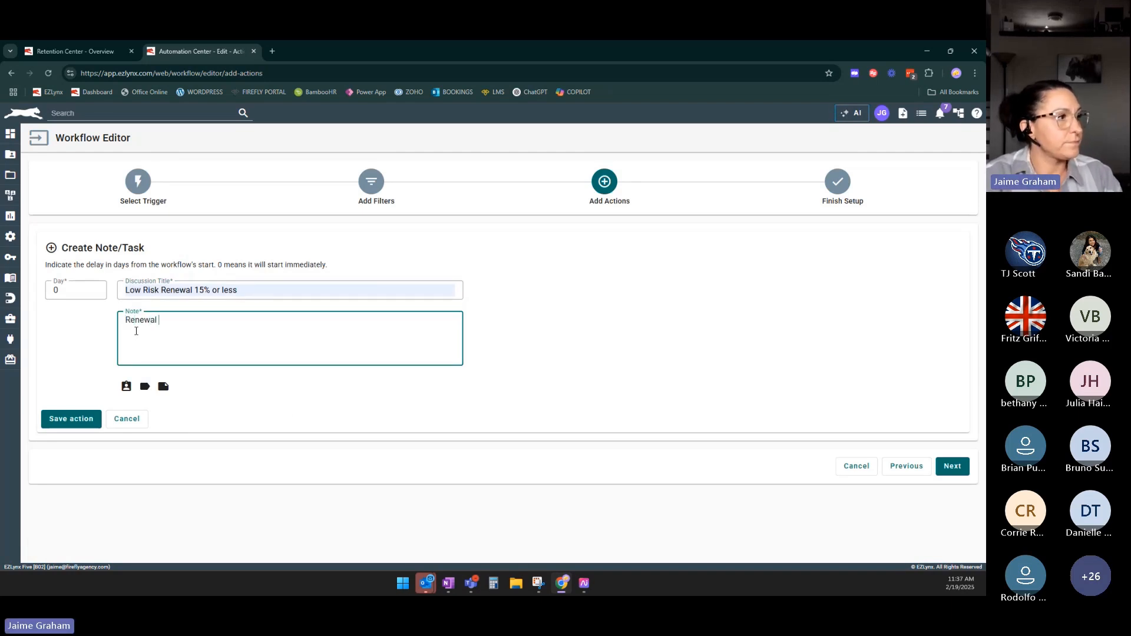
type("was low risk ")
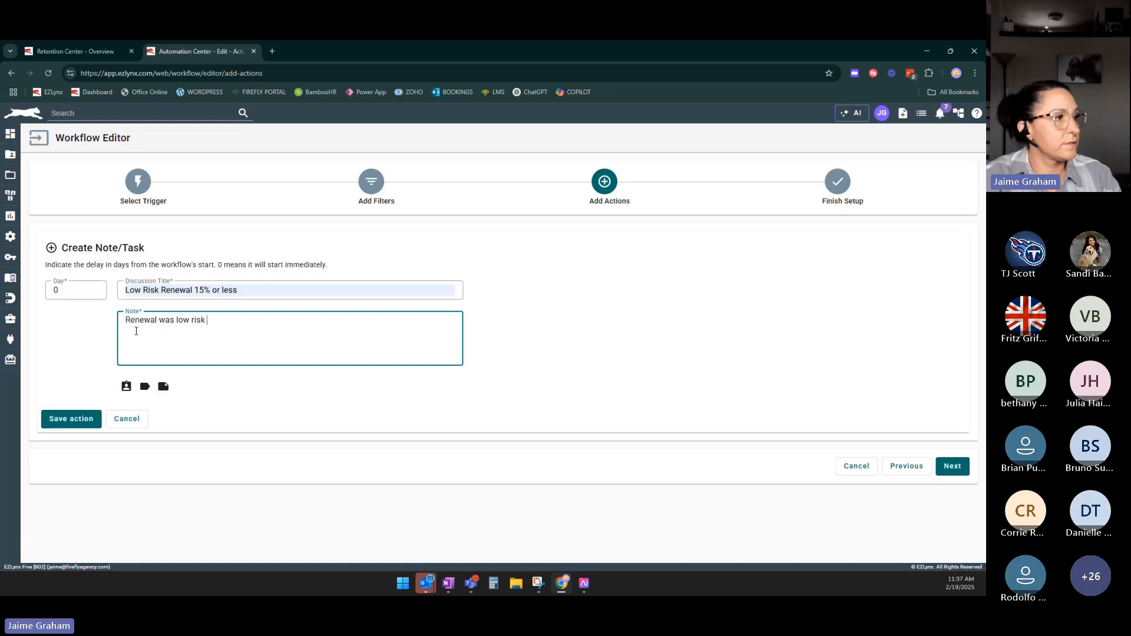
type(", 15")
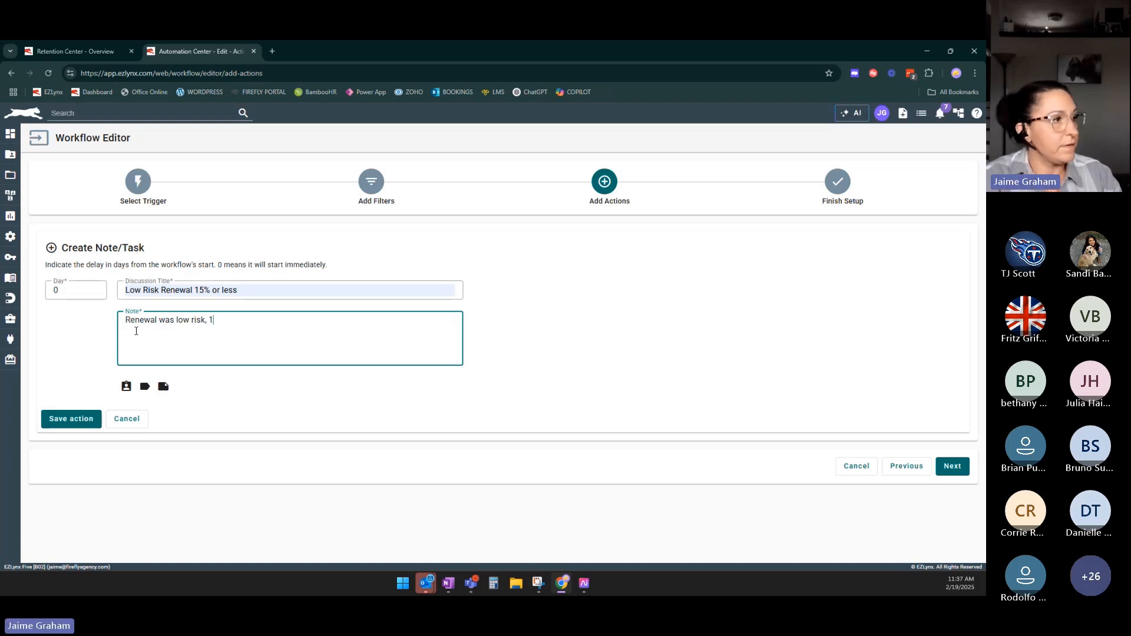
key("BackSpace")
key("BackSpace")
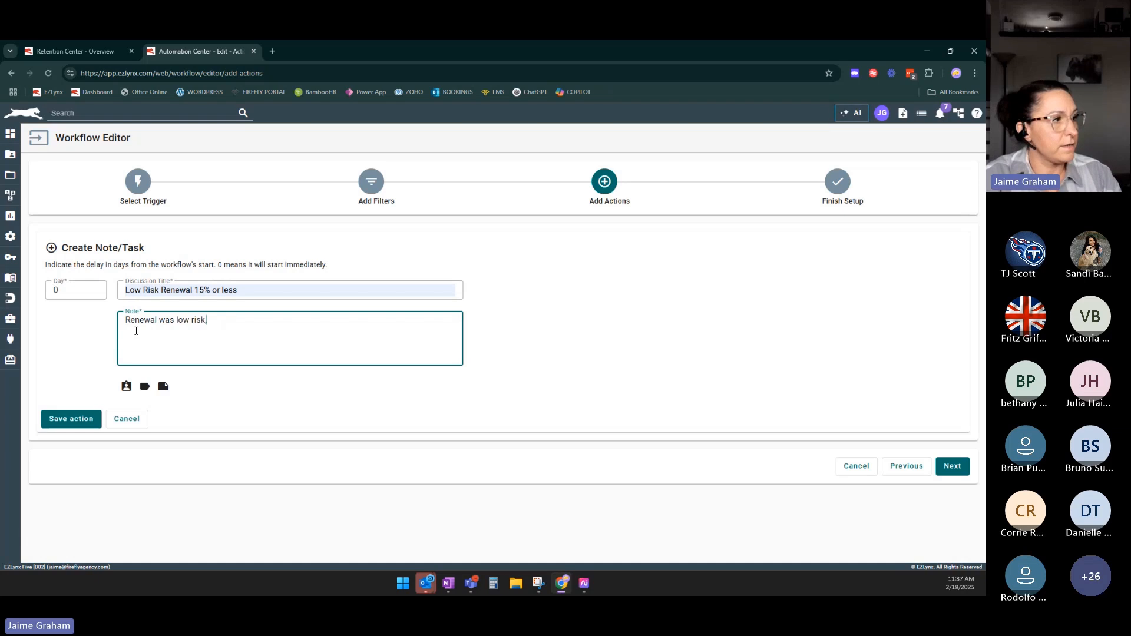
type("less than ")
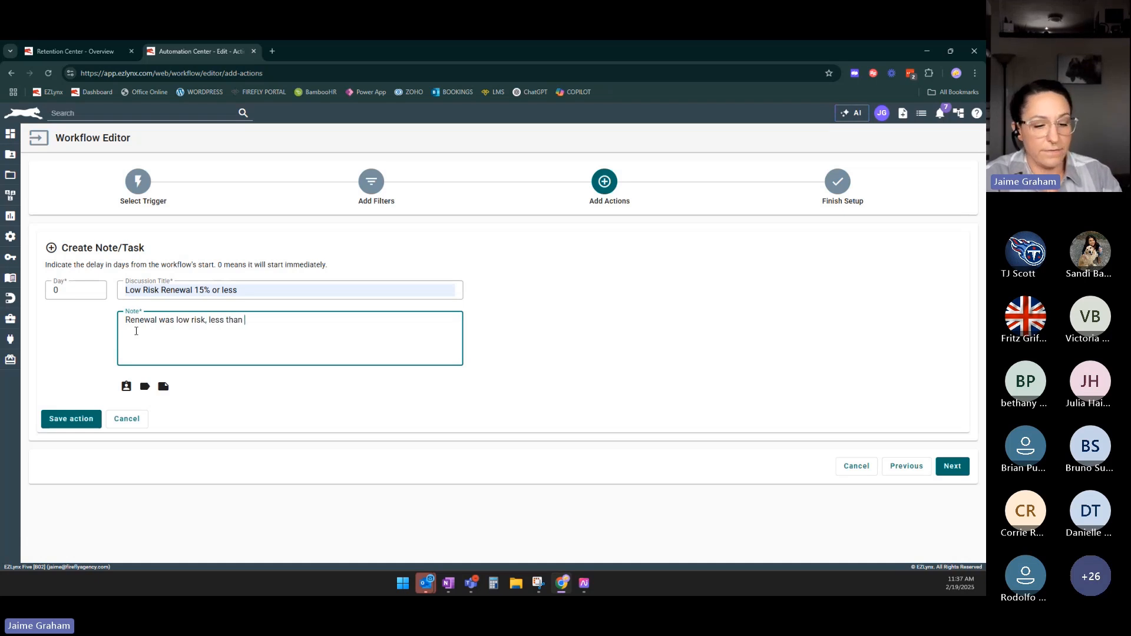
type("15% in")
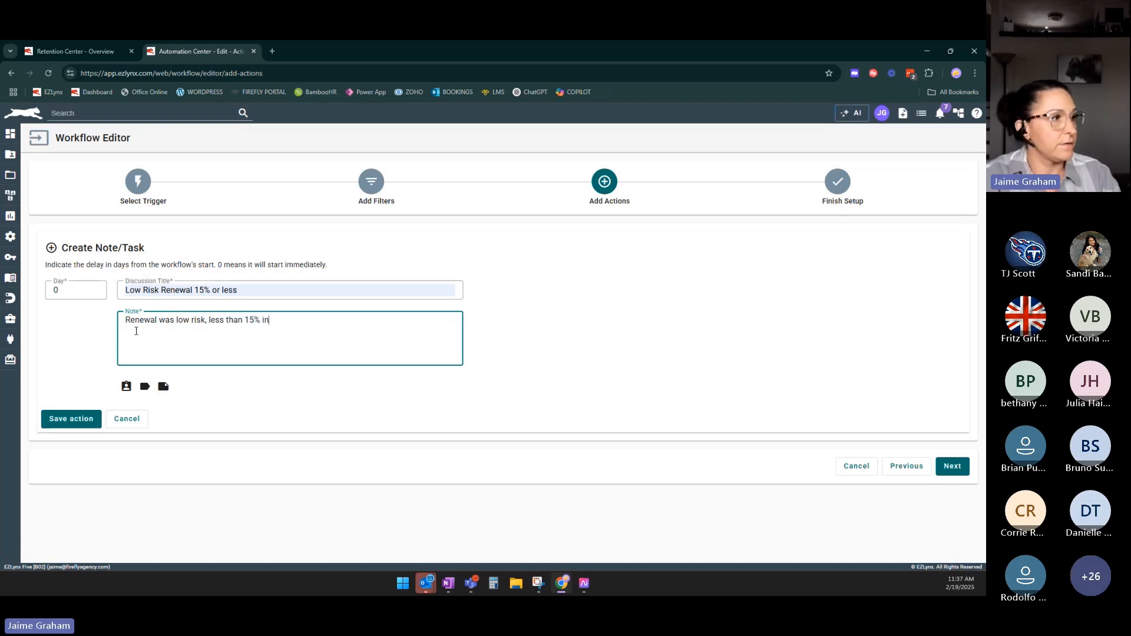
type("crease. Automaticall")
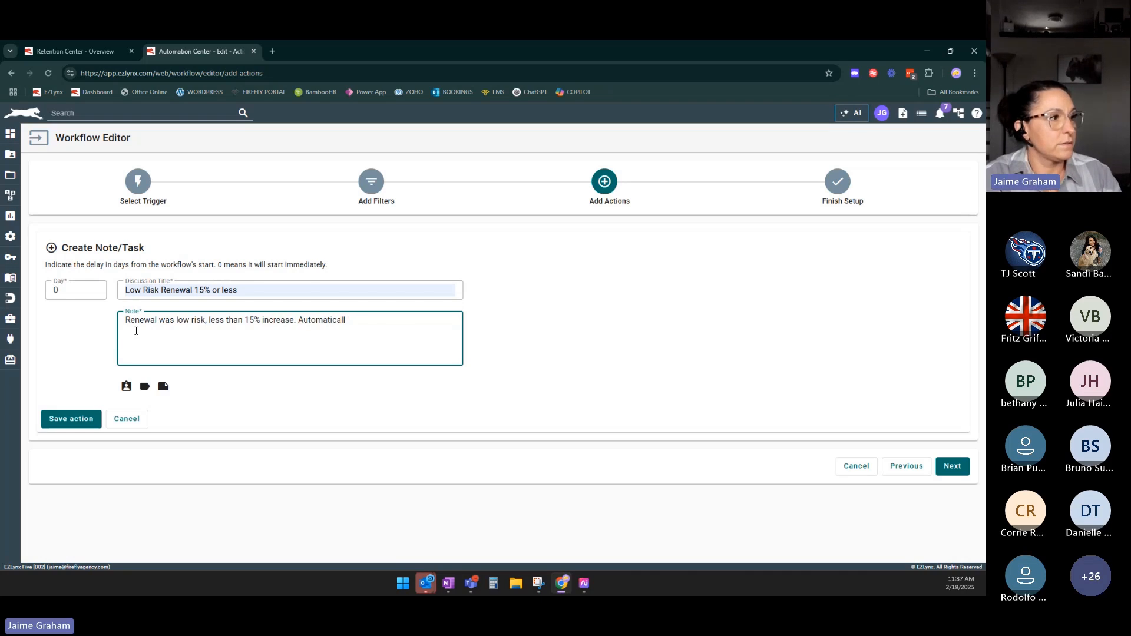
type("y closed out")
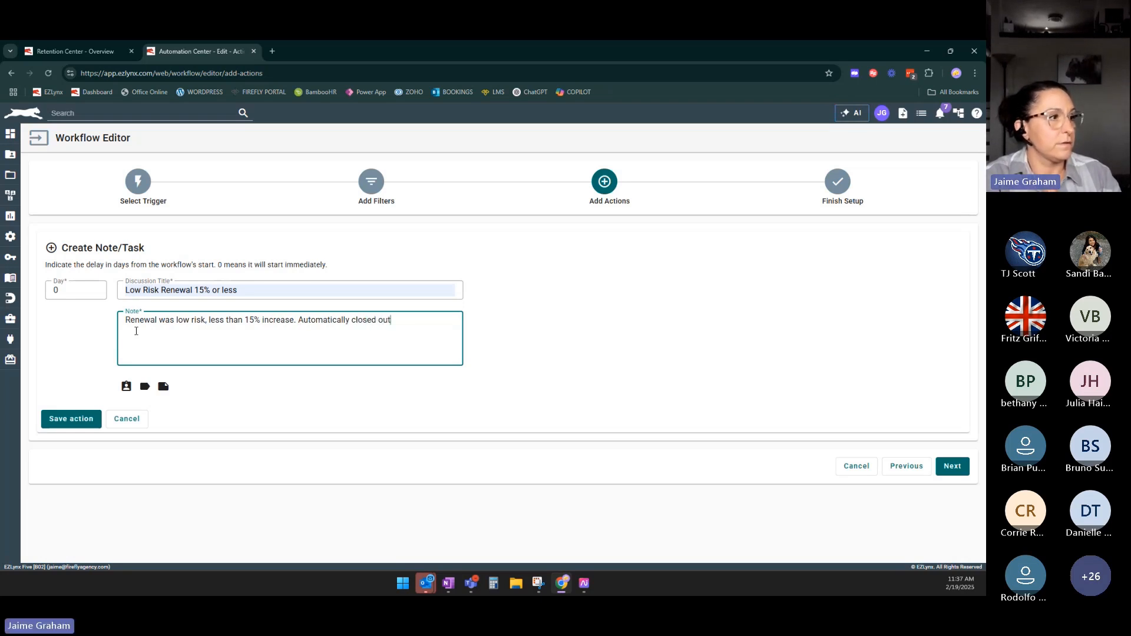
type(" of RC.")
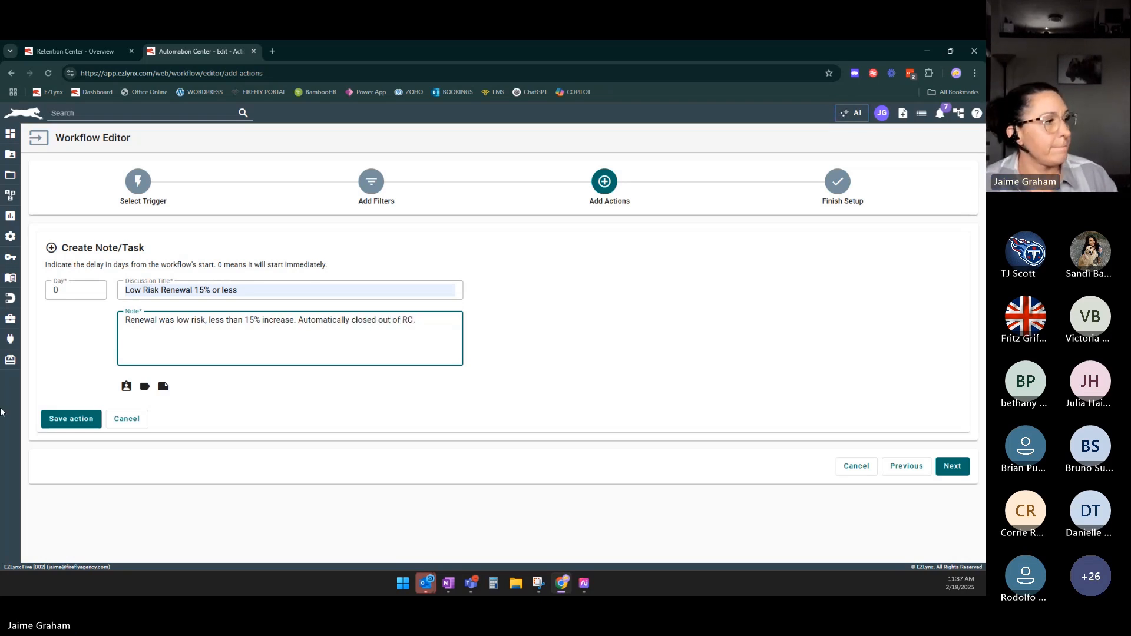
left_click(71, 418)
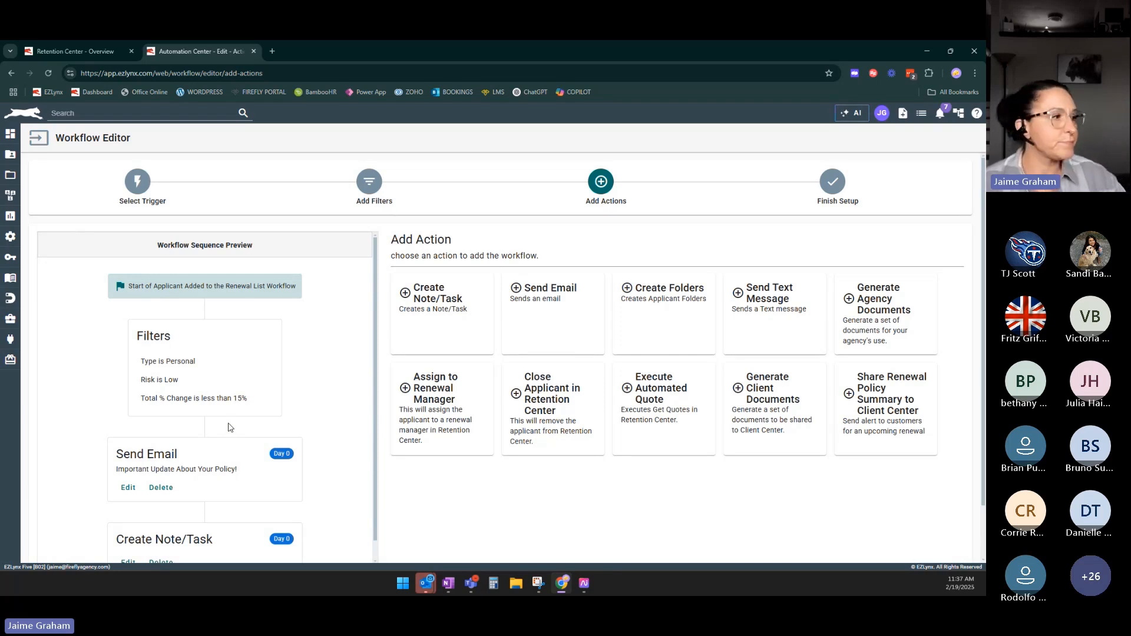
Add a Close Applicant in Retention Center action with a 0-day delay, save it, and check the workflow sequence.
scroll(233, 433, "down", 1)
scroll(430, 452, "down", 1)
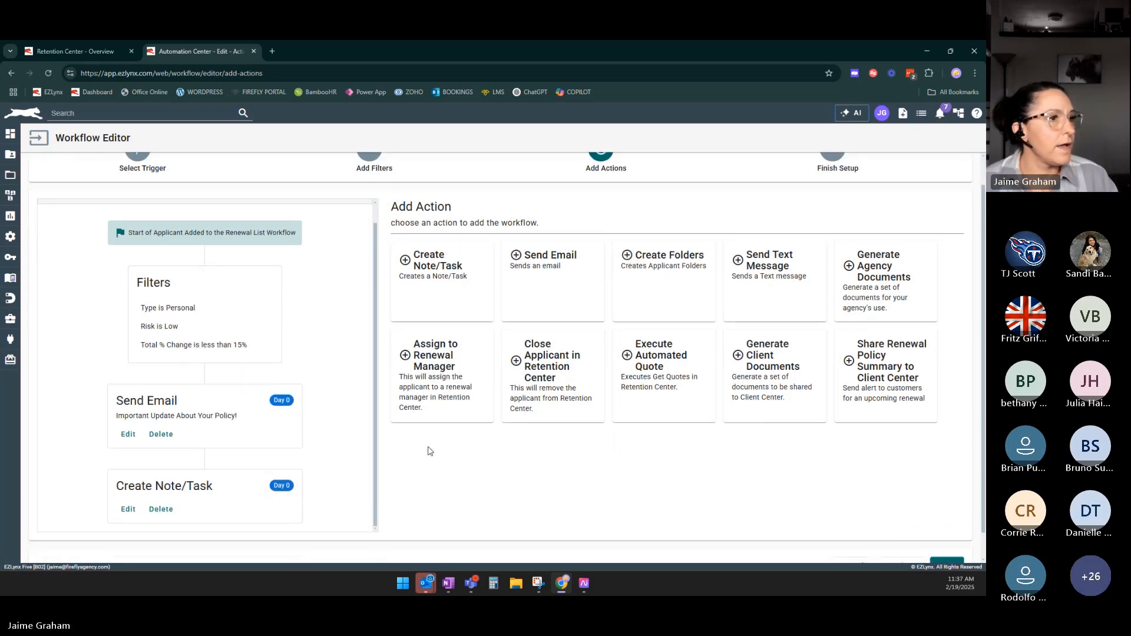
scroll(430, 452, "down", 1)
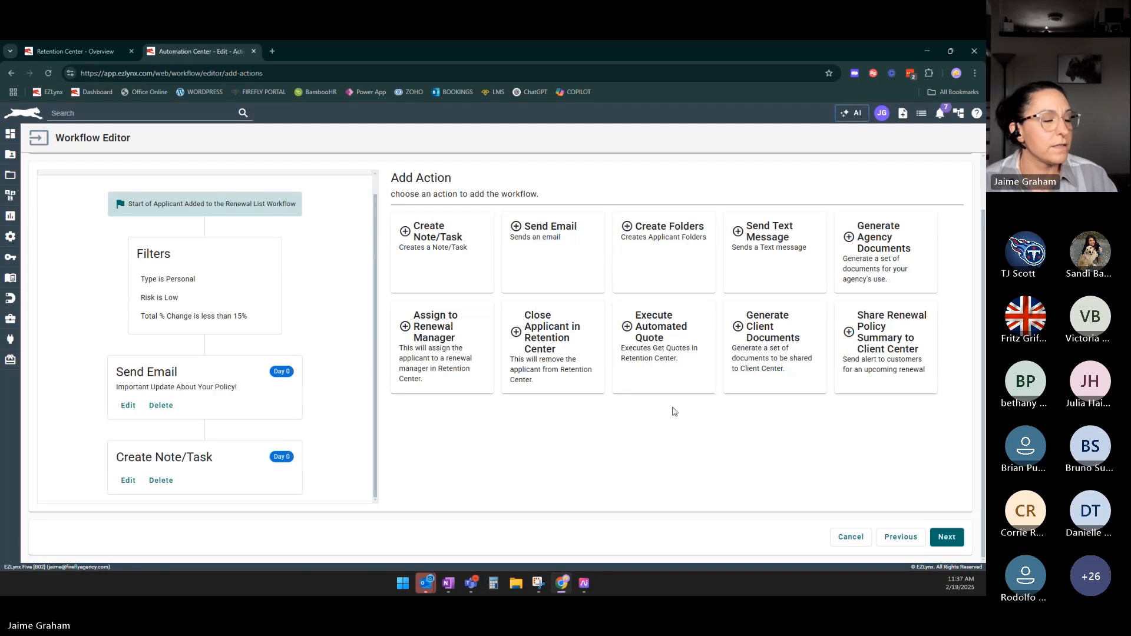
left_click(557, 352)
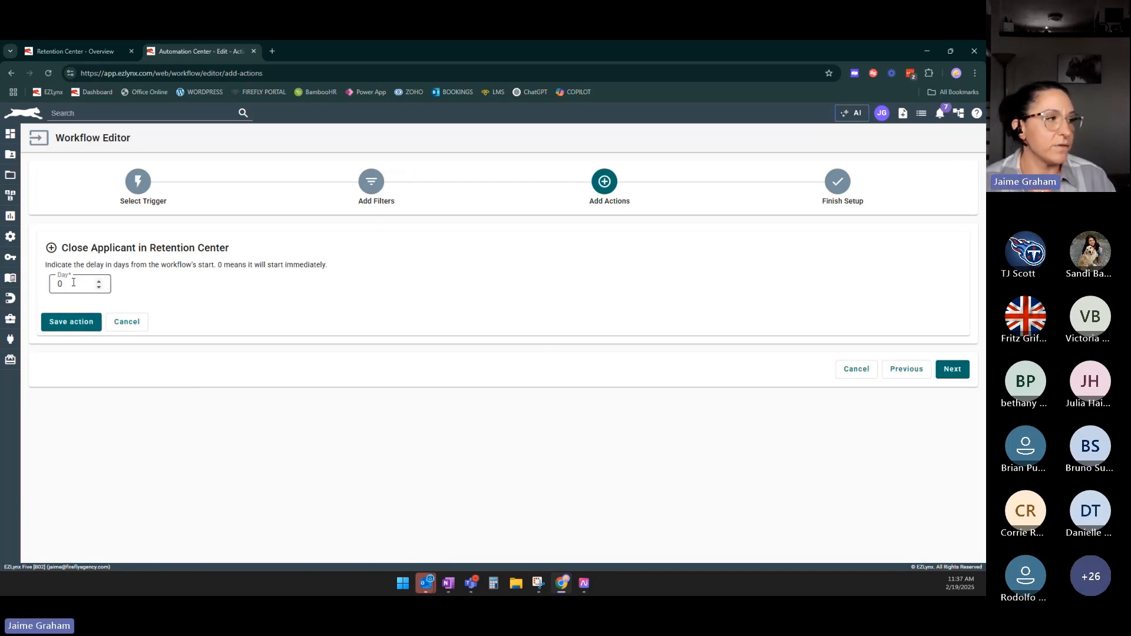
left_click(69, 323)
scroll(171, 401, "down", 2)
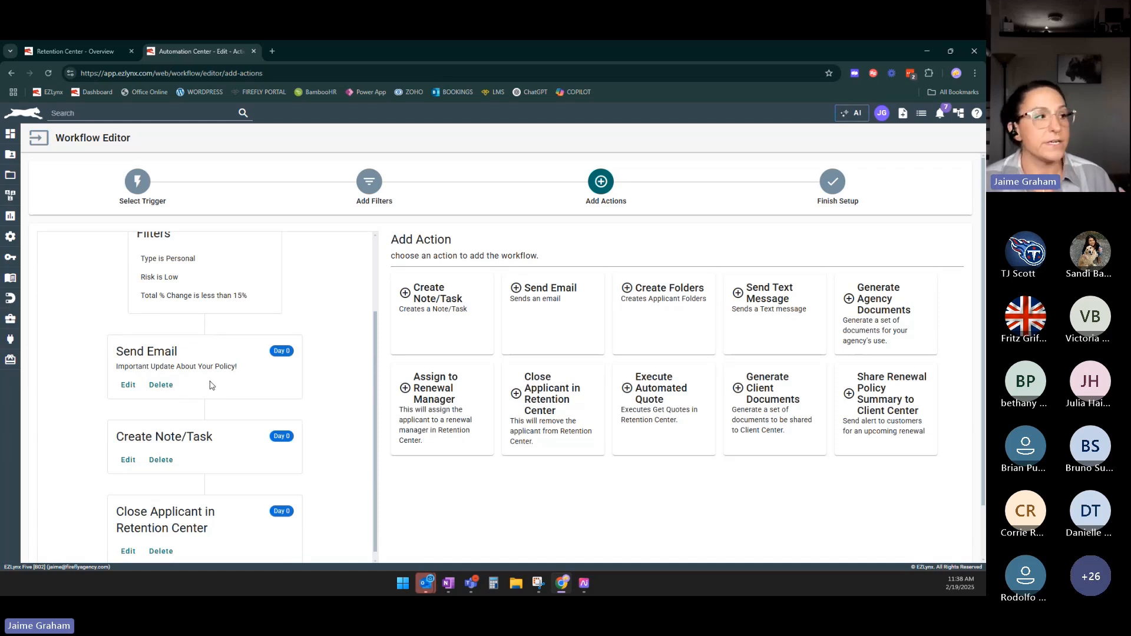
scroll(212, 385, "down", 1)
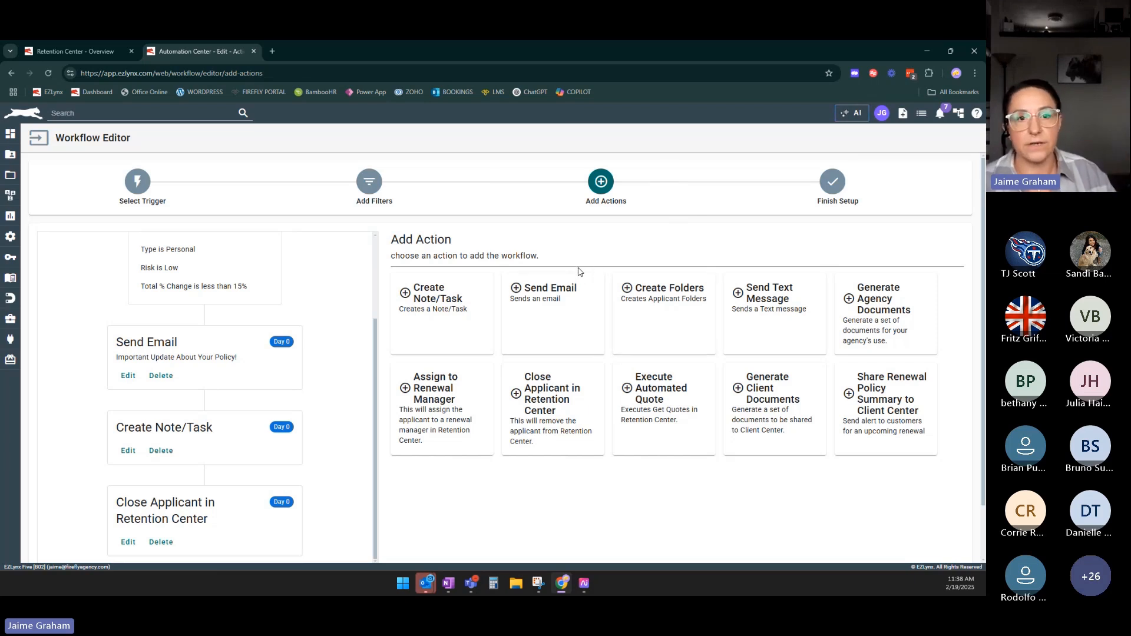
Proceed to the finish setup stage and enter "Low Risk Renewal Automation" as both the workflow's name and description.
scroll(633, 377, "down", 1)
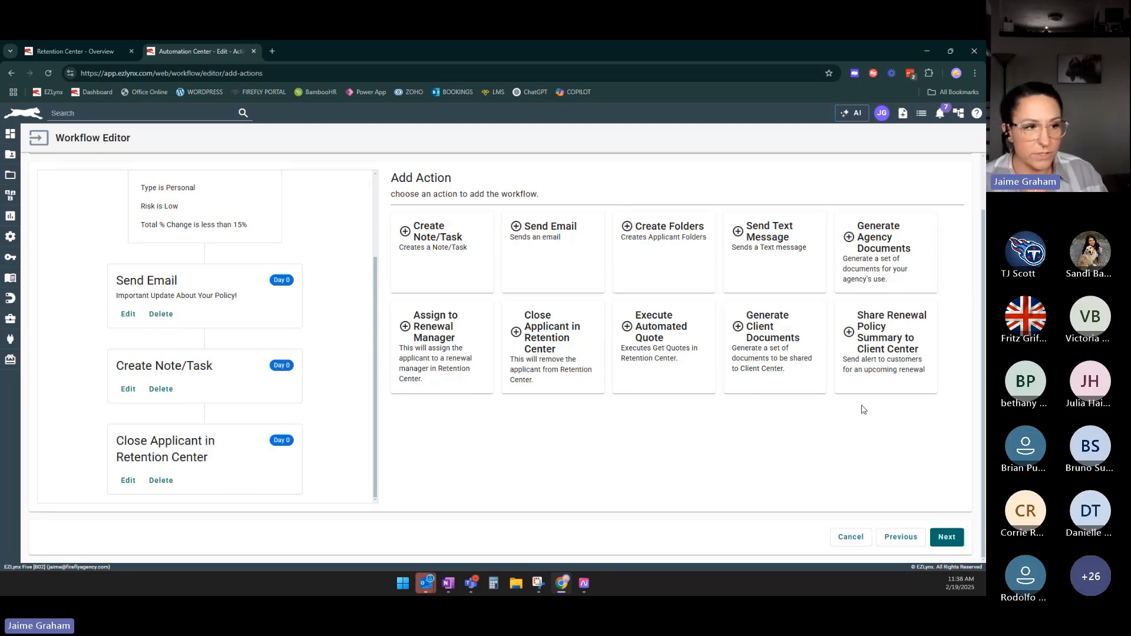
left_click(945, 542)
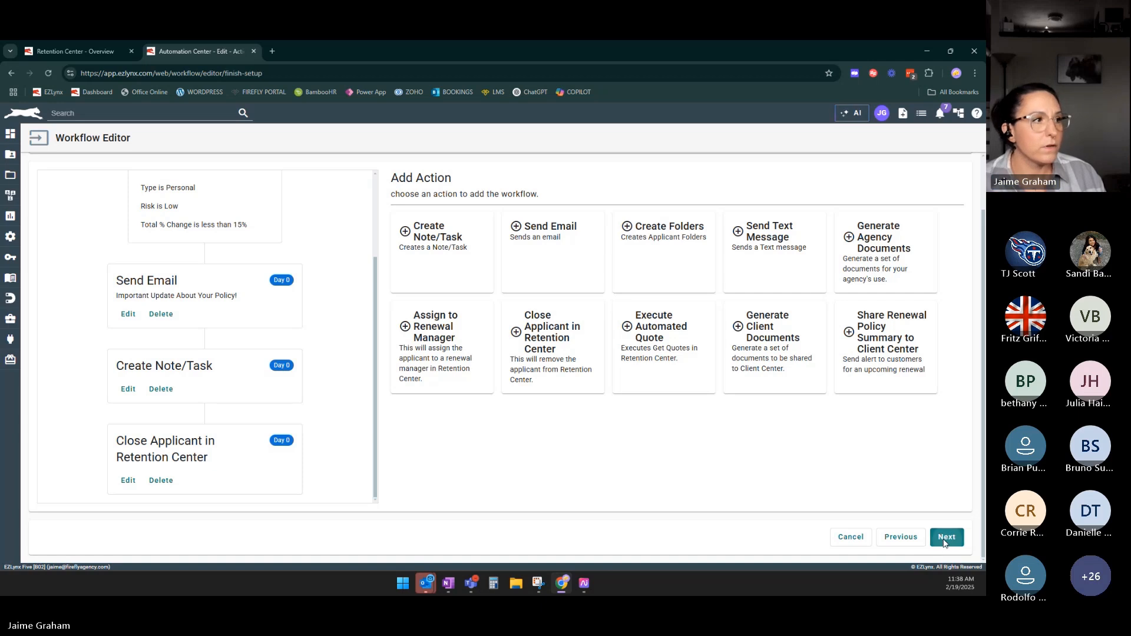
left_click(681, 270)
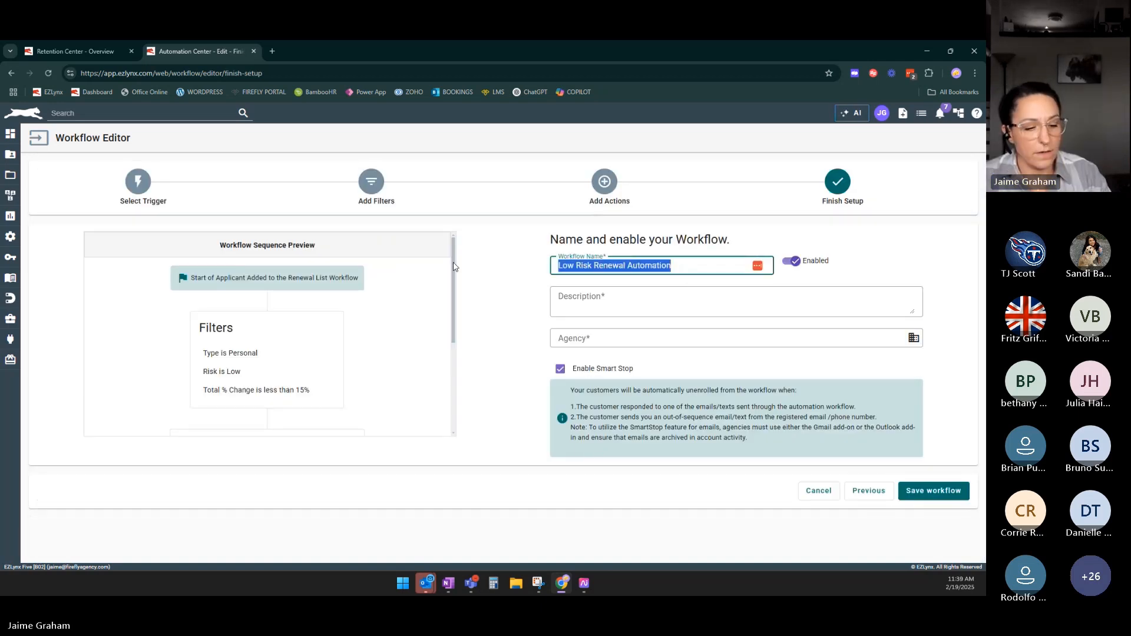
left_click(582, 303)
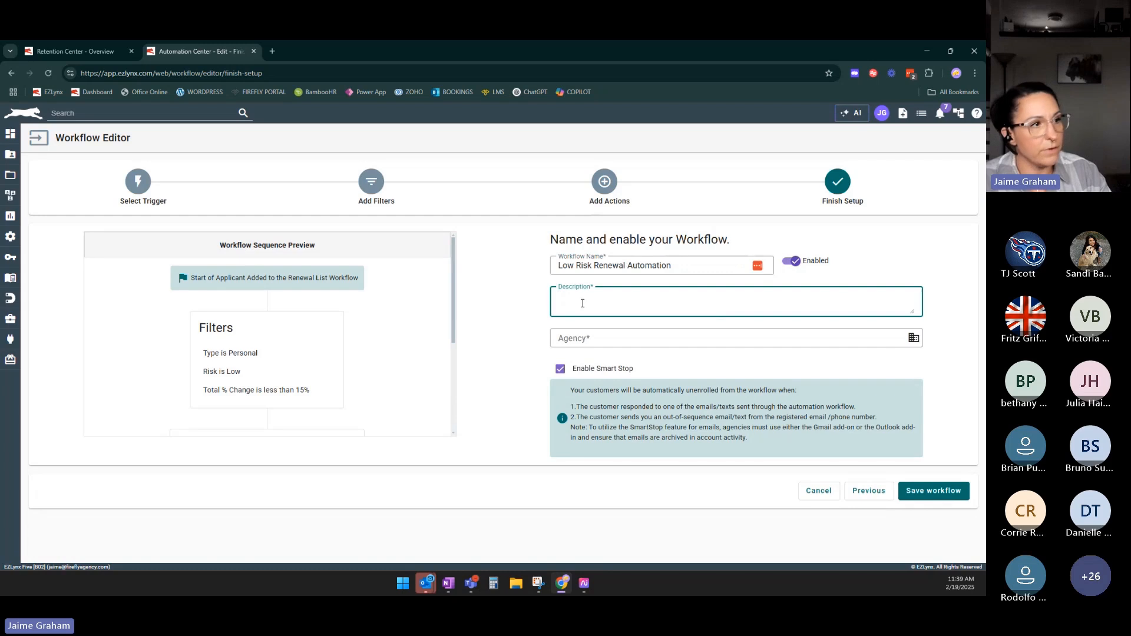
type("Low Risk Renewal Automation")
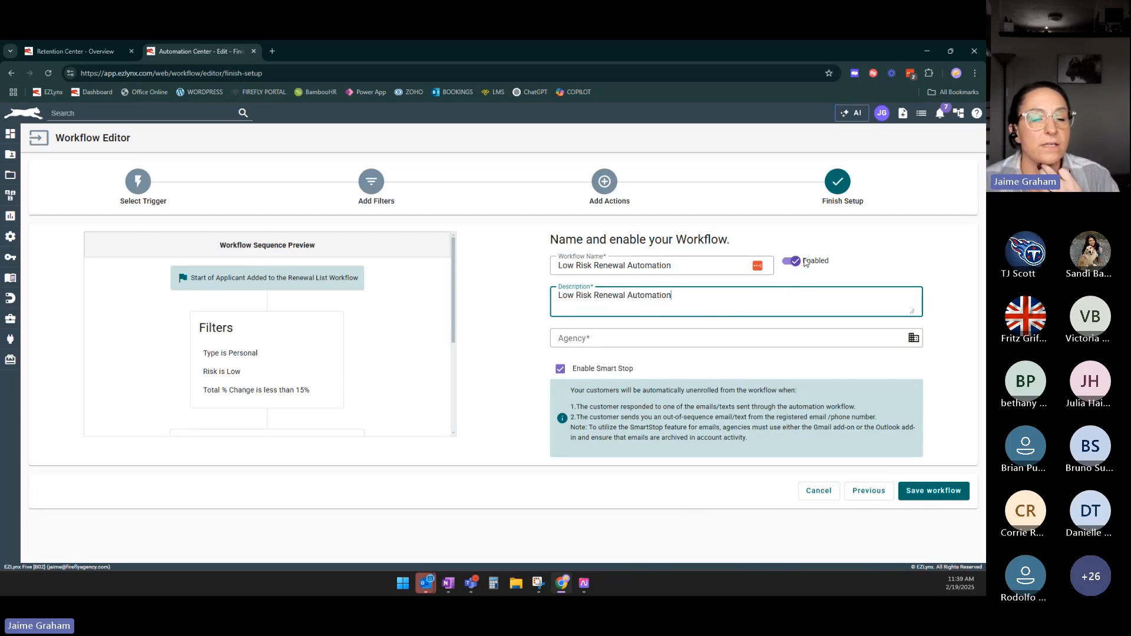
Assign the workflow to the *Firefly Agency Service agency, save it as disabled, and return to the Retention Center overview.
left_click(913, 338)
left_click(403, 294)
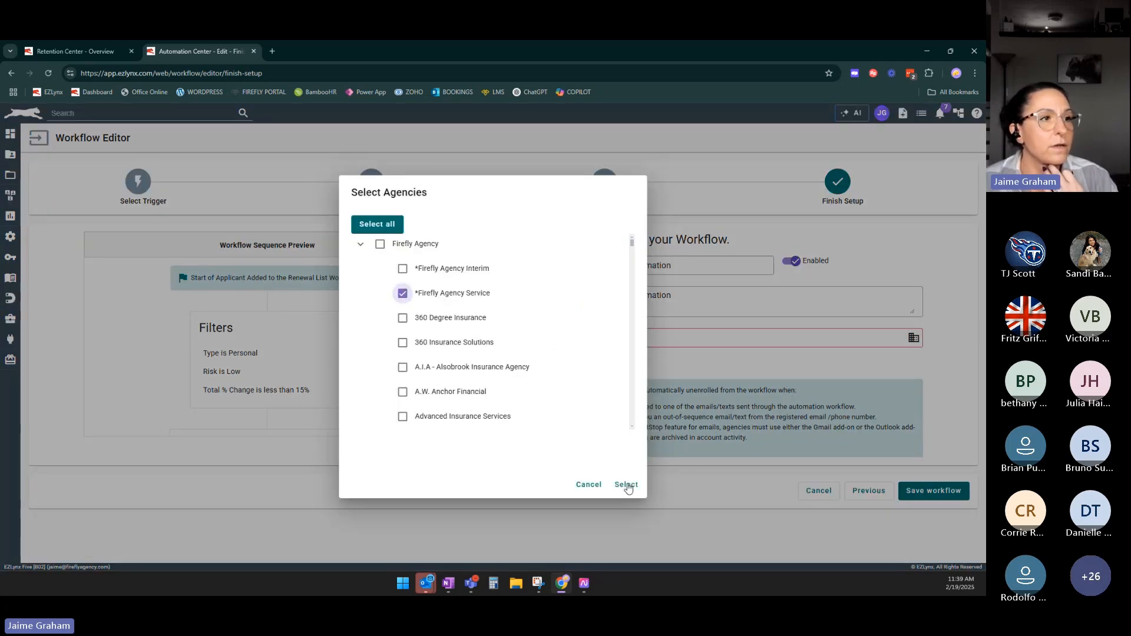
left_click(626, 485)
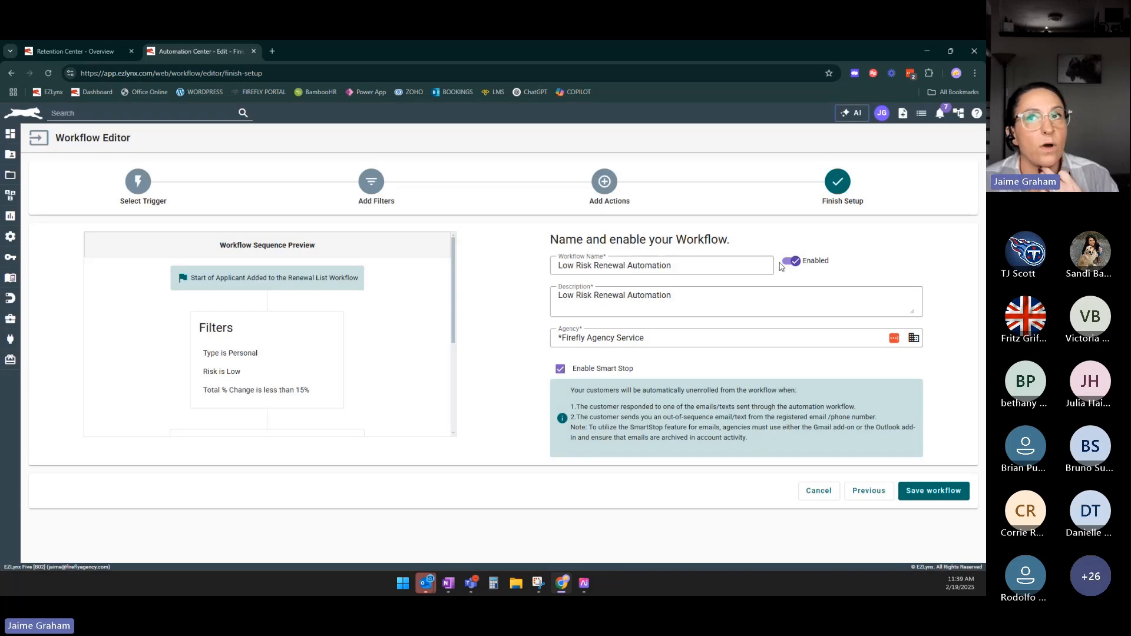
left_click(791, 261)
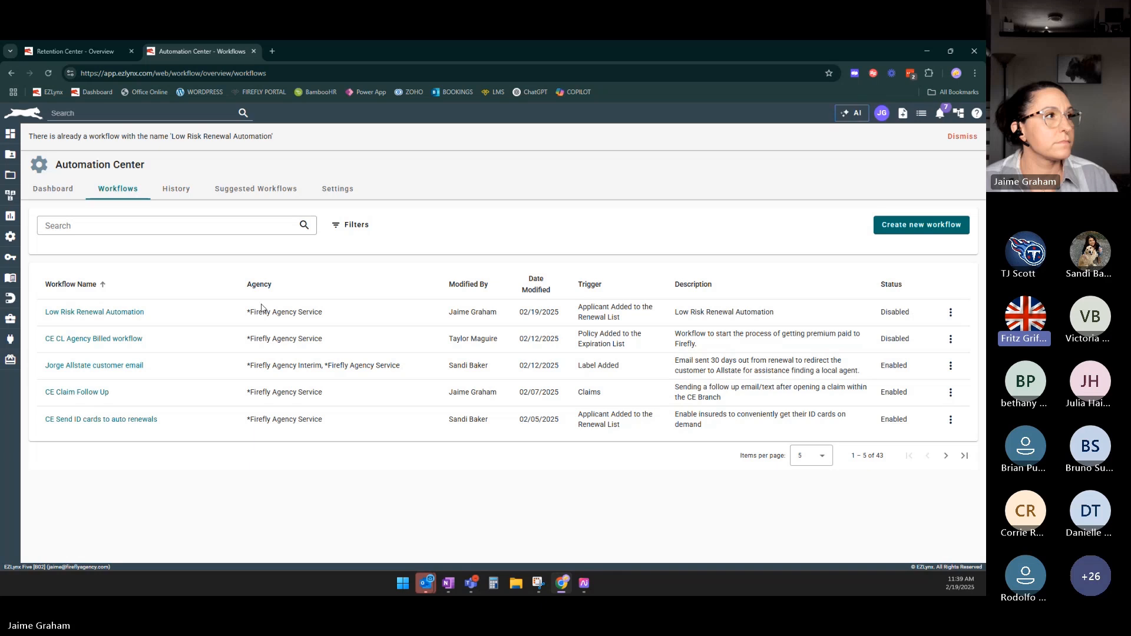
left_click(253, 52)
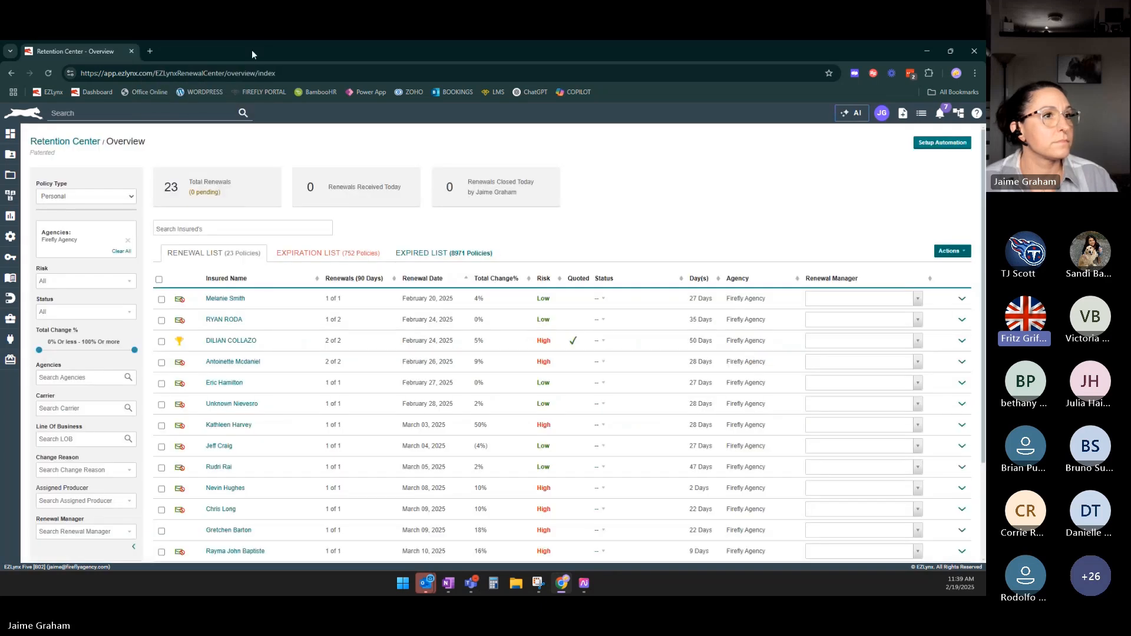
Start a new automation from the Retention Center using the "Applicant Added to the Renewal List" trigger.
left_click(937, 145)
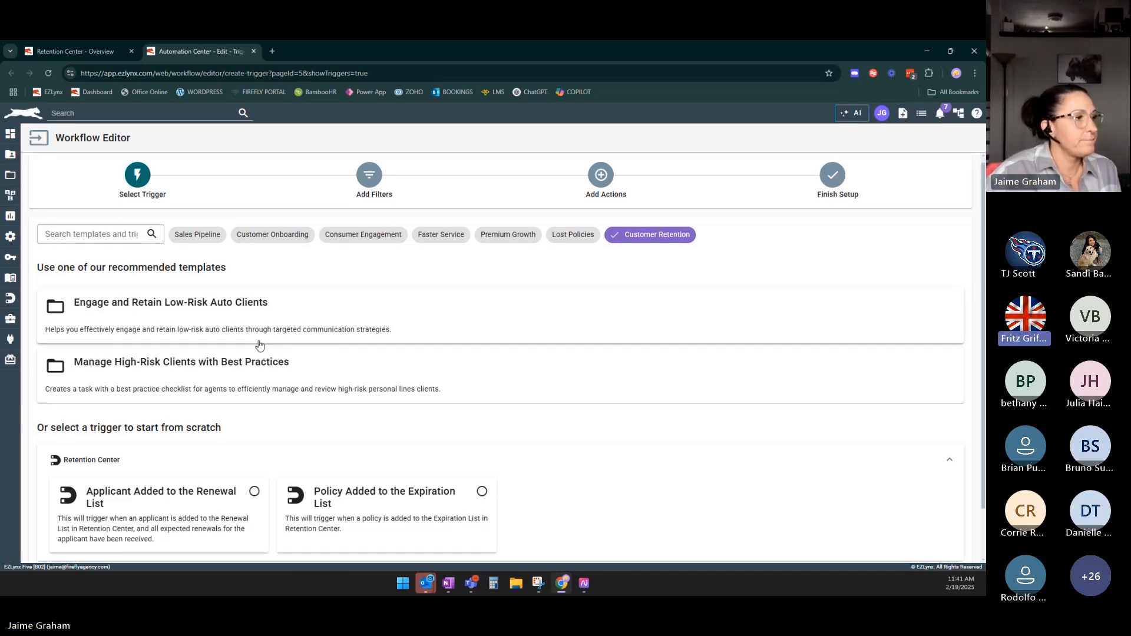
scroll(257, 444, "down", 2)
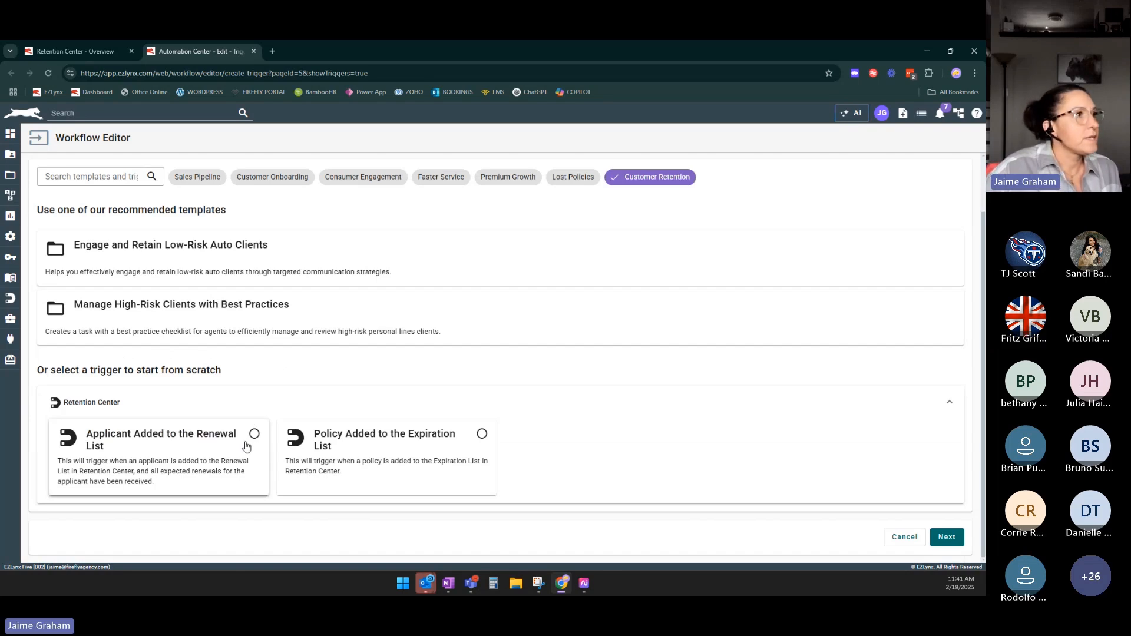
scroll(401, 375, "up", 2)
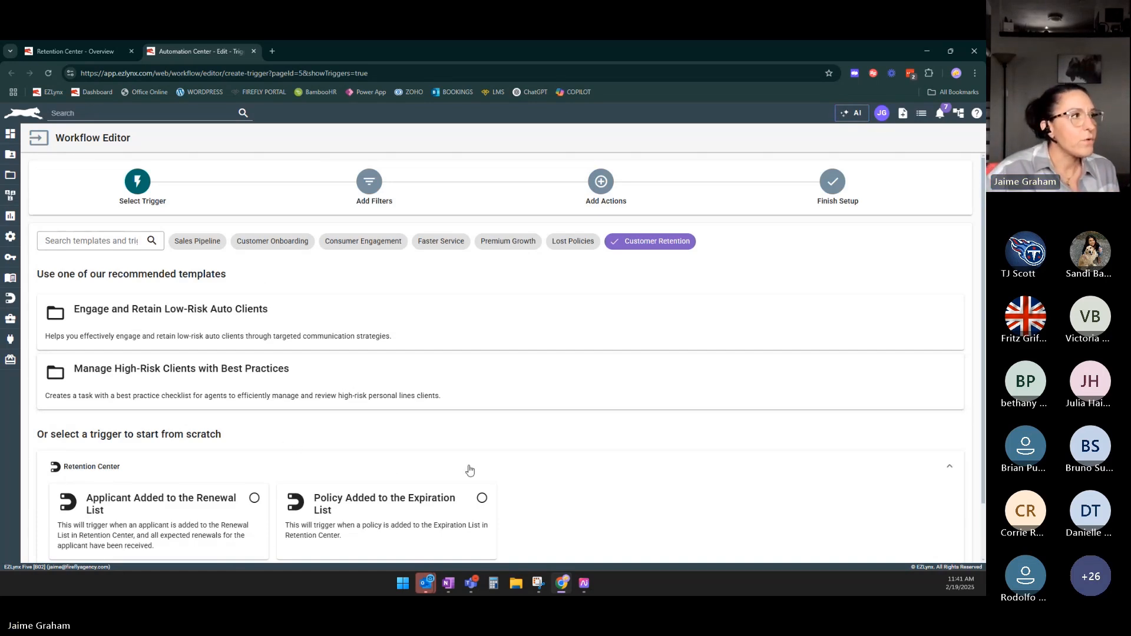
left_click(75, 51)
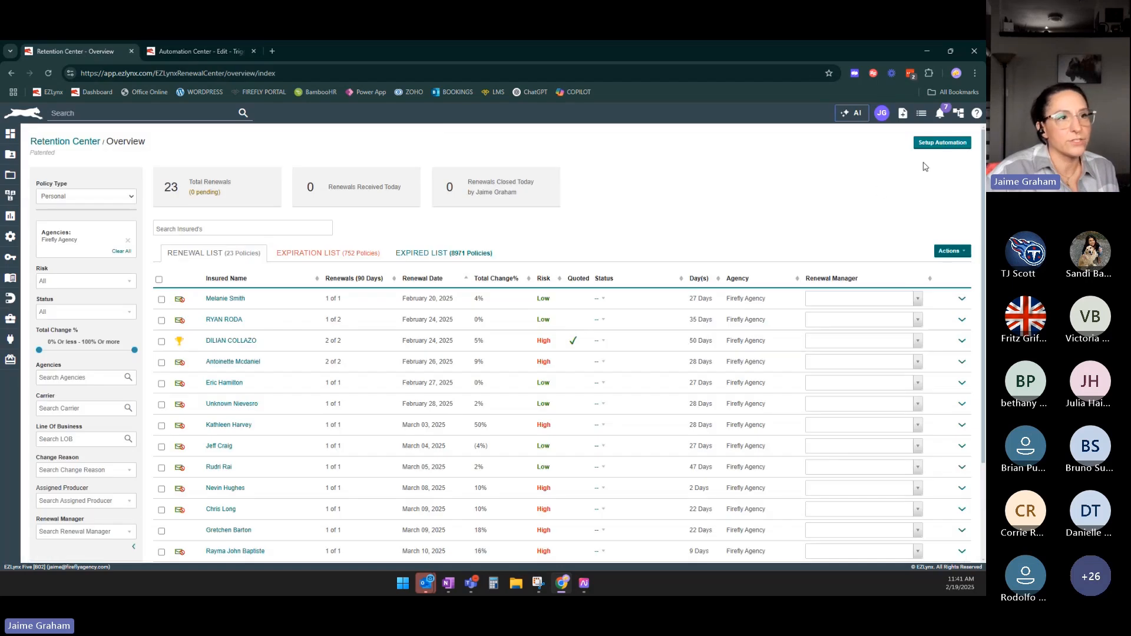
left_click(172, 52)
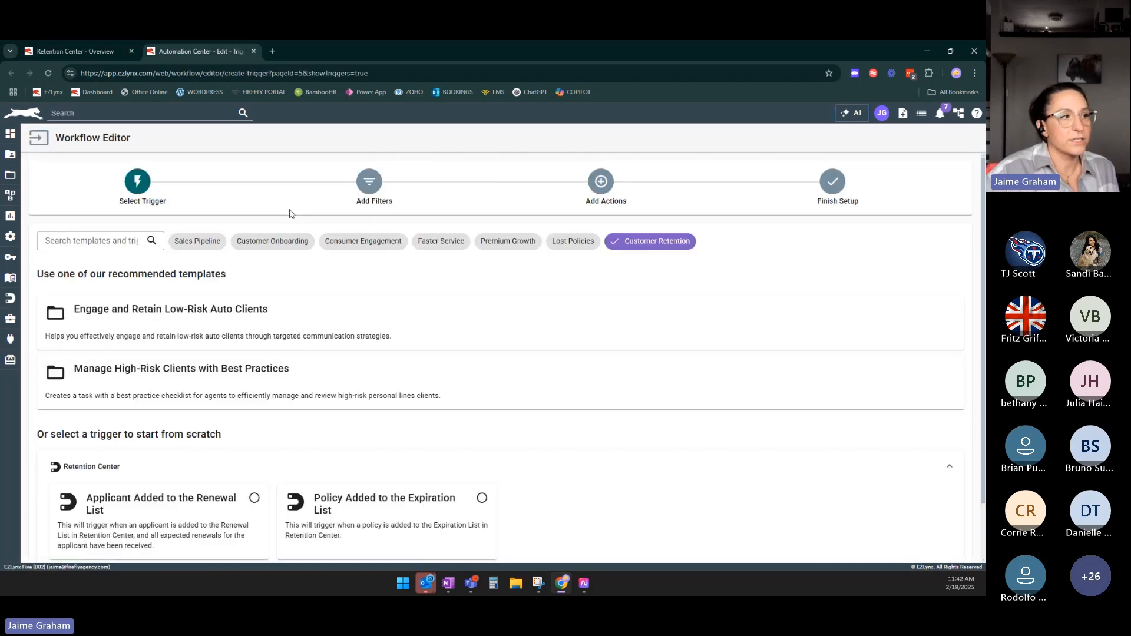
scroll(293, 350, "down", 1)
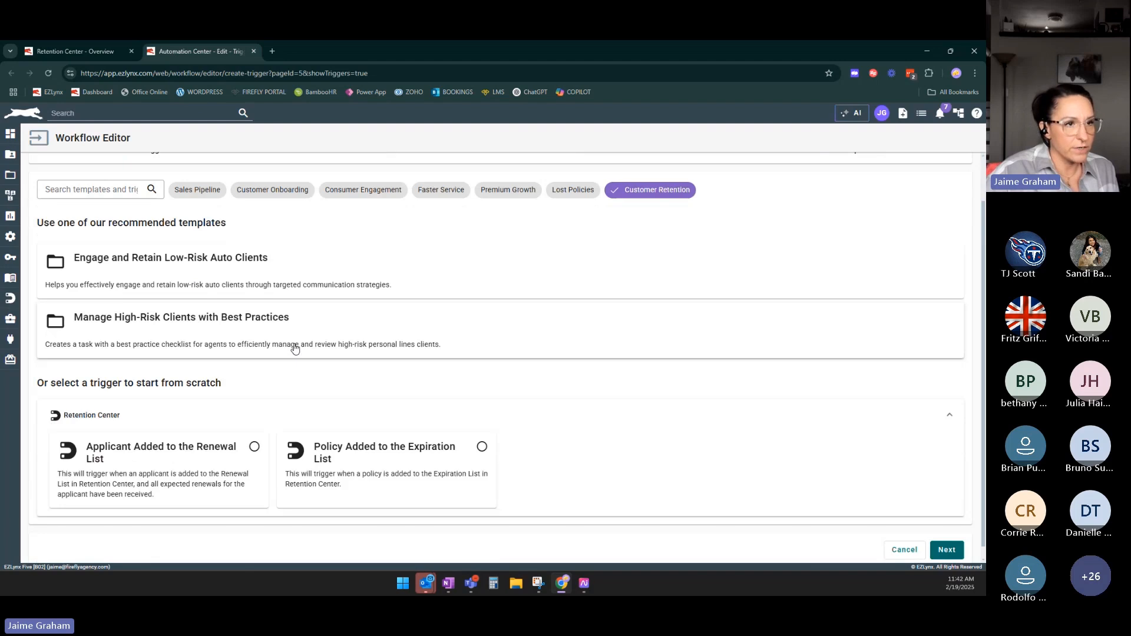
scroll(295, 350, "down", 1)
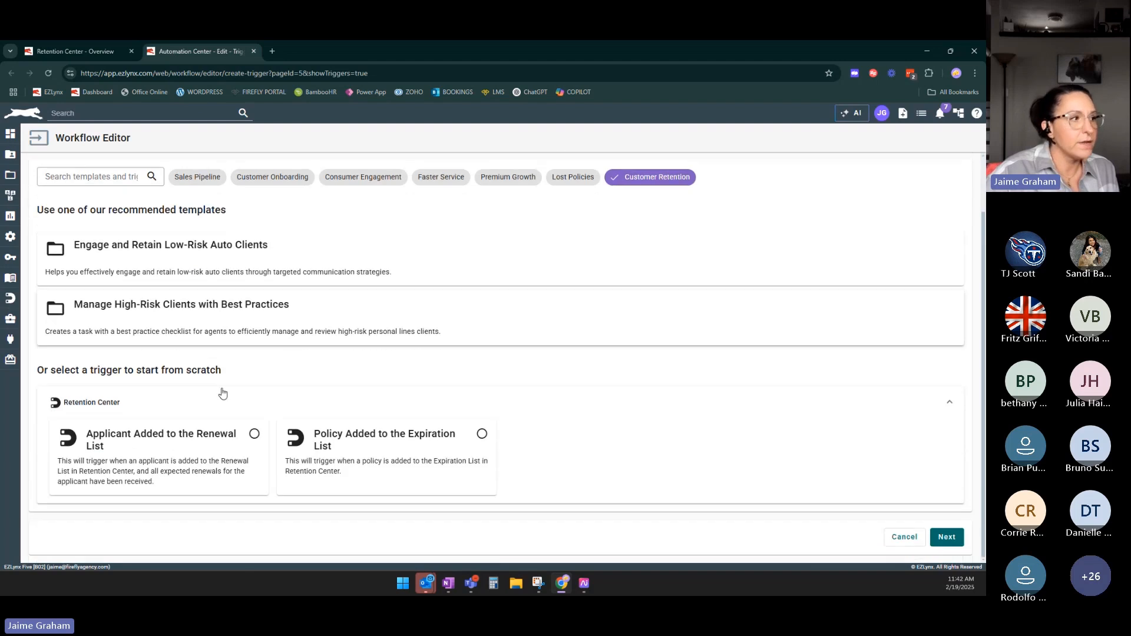
left_click(153, 461)
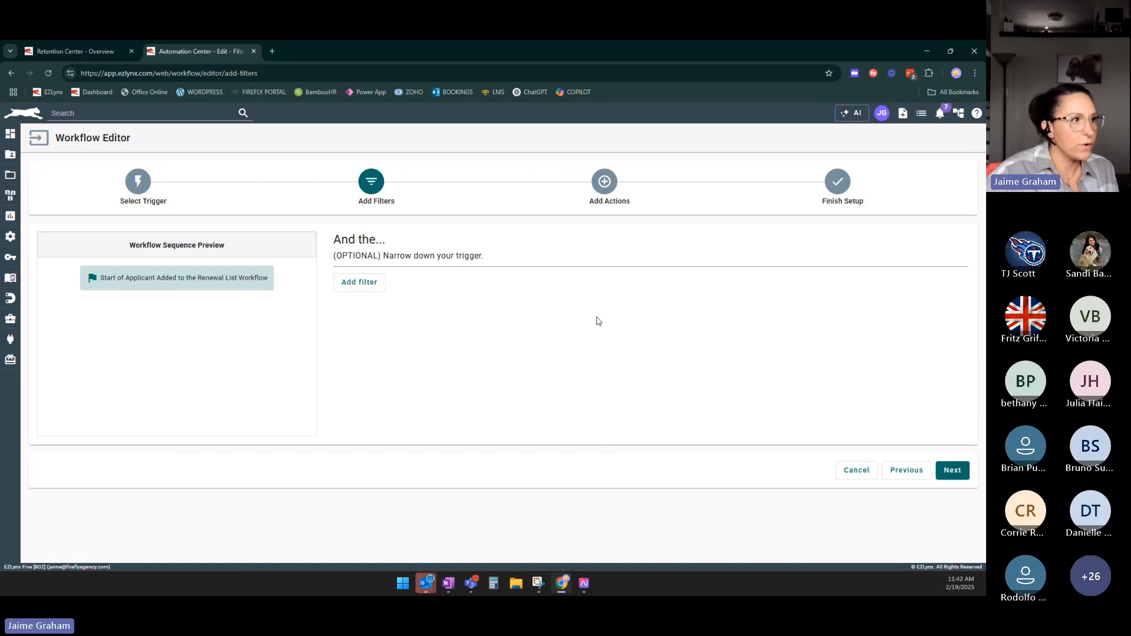
Add a workflow filter requiring the applicant Type to be Personal.
left_click(366, 289)
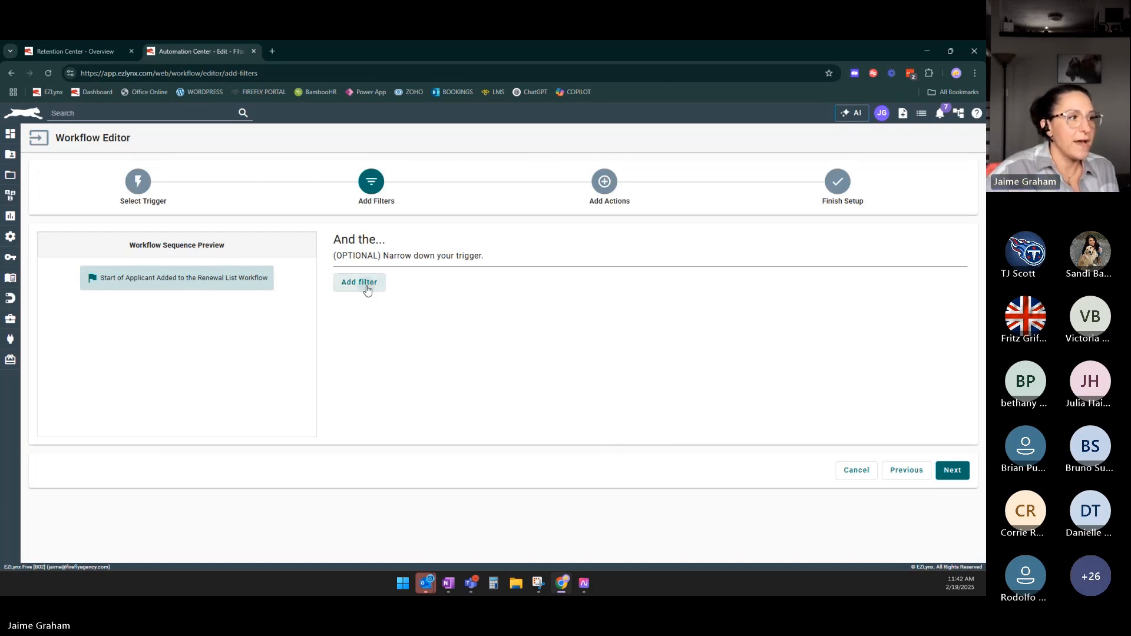
left_click(396, 281)
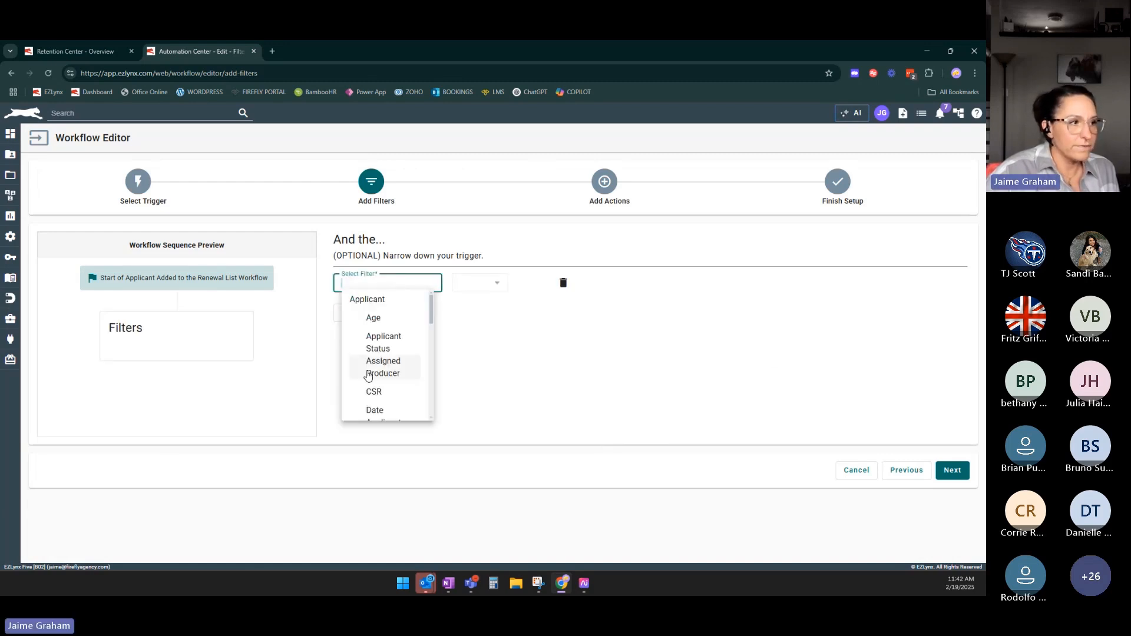
scroll(371, 371, "down", 5)
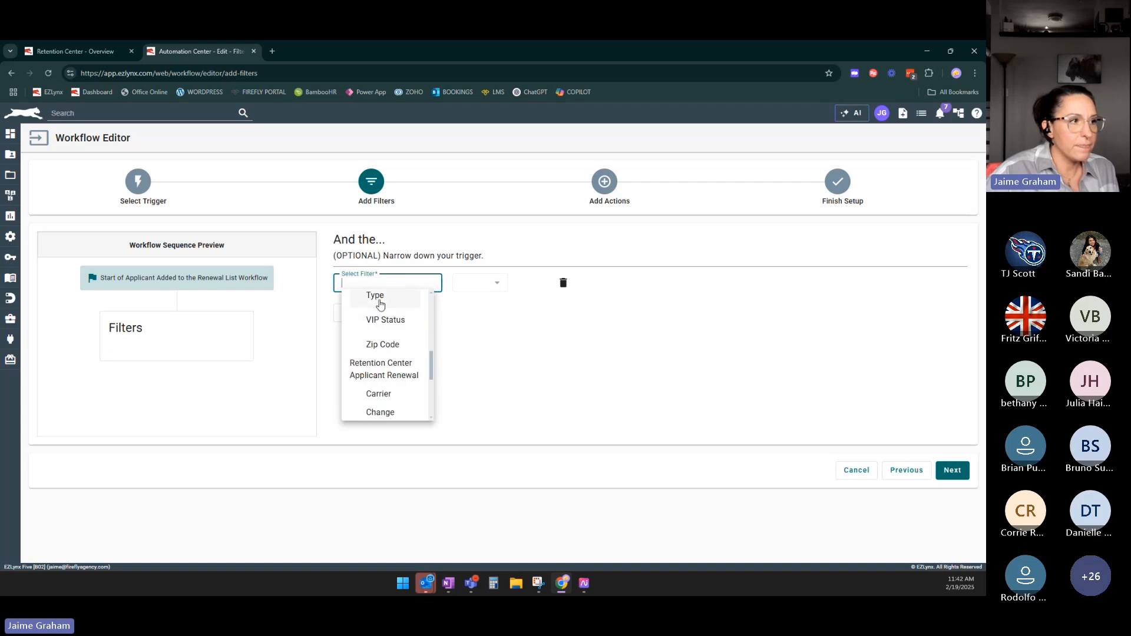
left_click(376, 295)
left_click(589, 291)
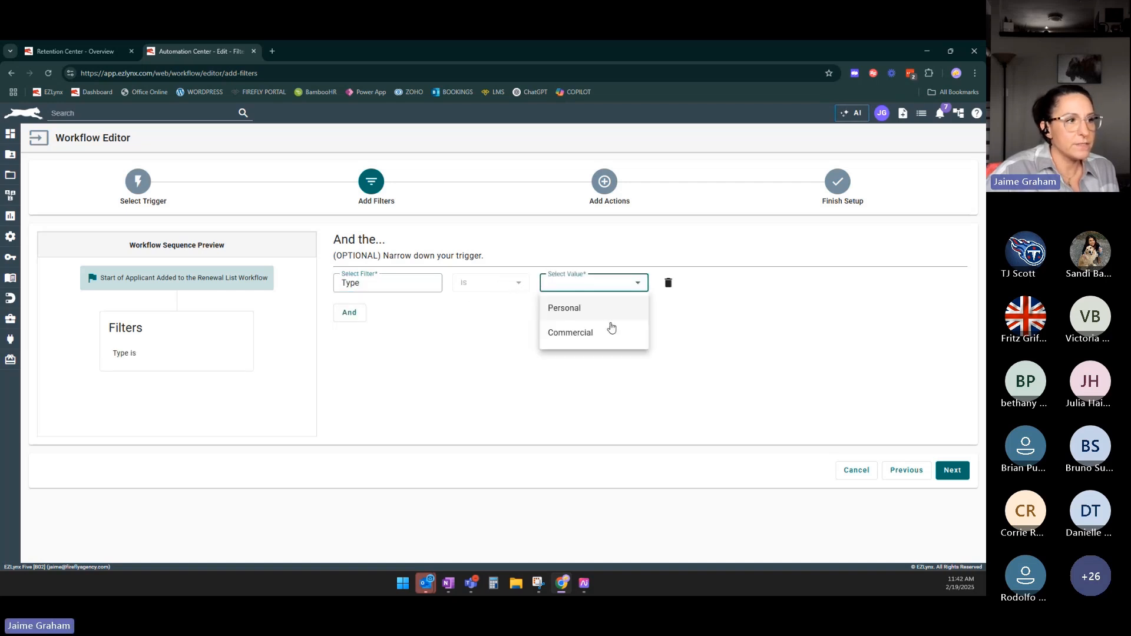
left_click(579, 308)
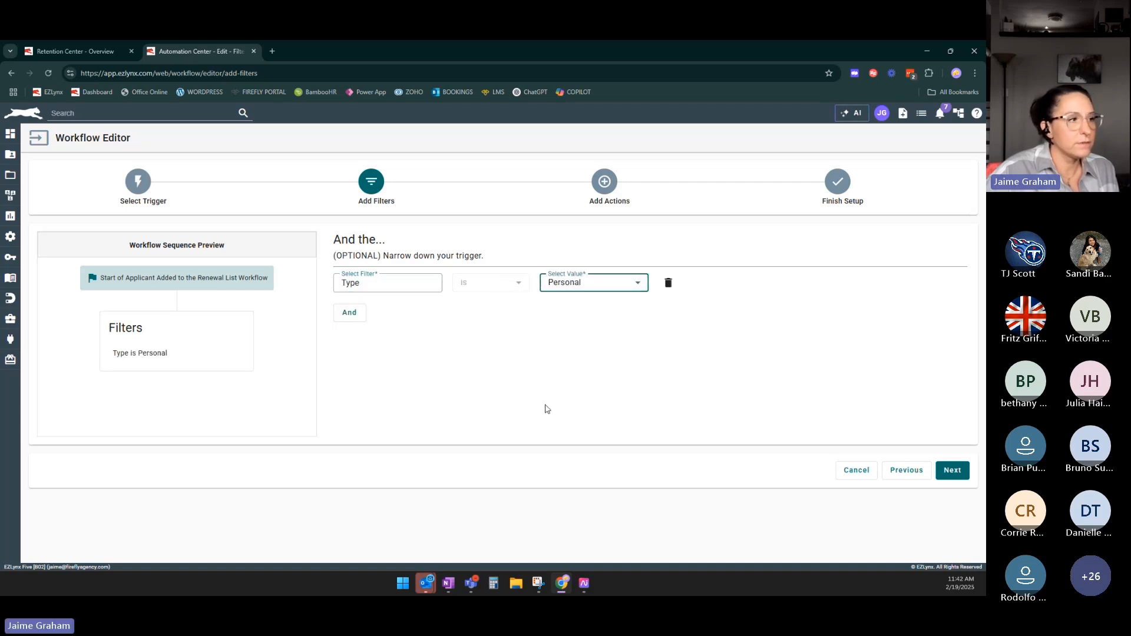
Add a second filter requiring the renewal Risk to be High.
left_click(348, 314)
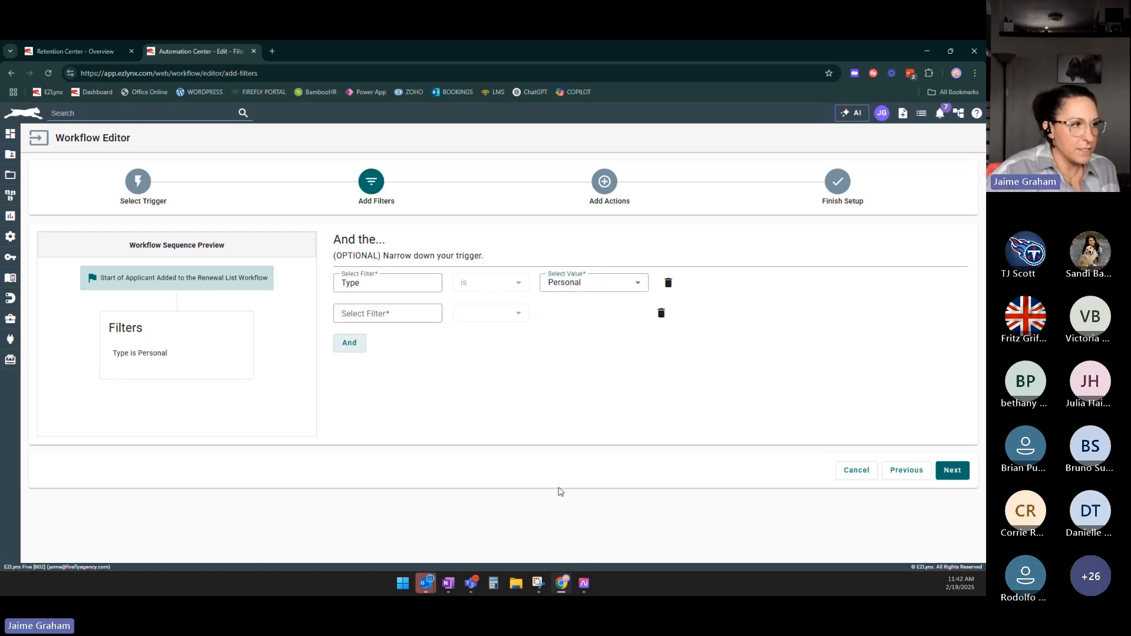
left_click(389, 317)
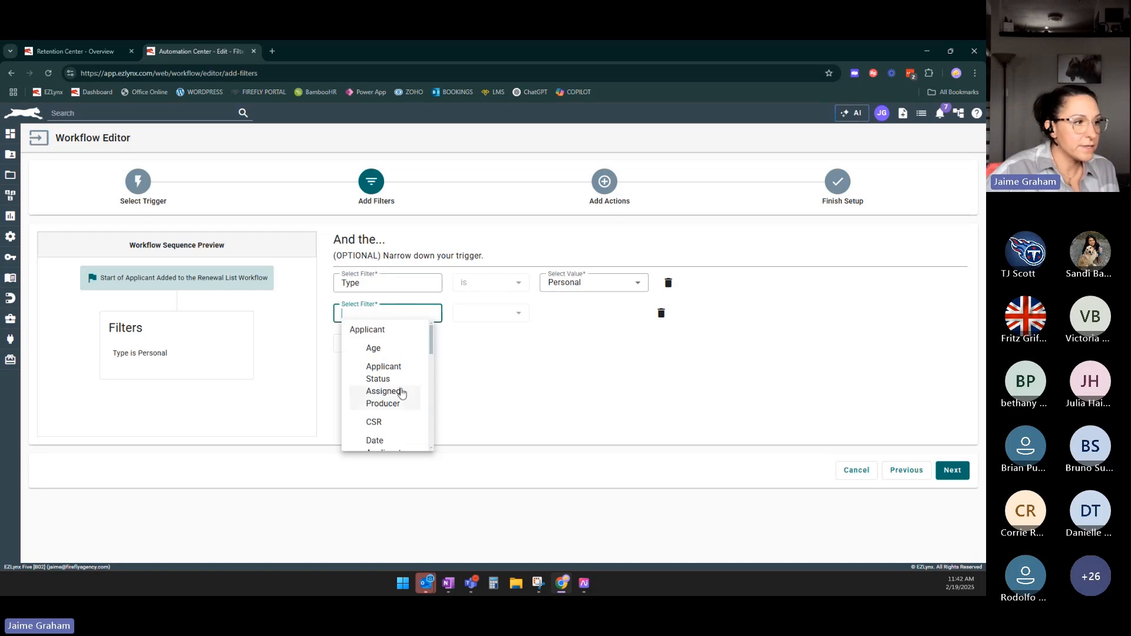
scroll(401, 393, "down", 10)
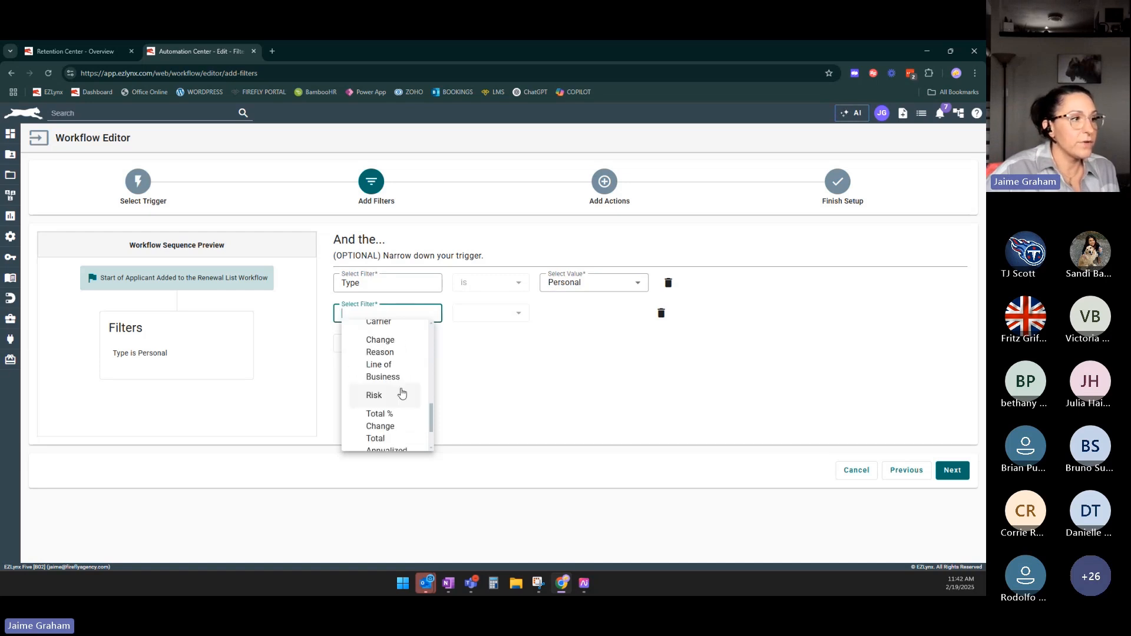
left_click(375, 399)
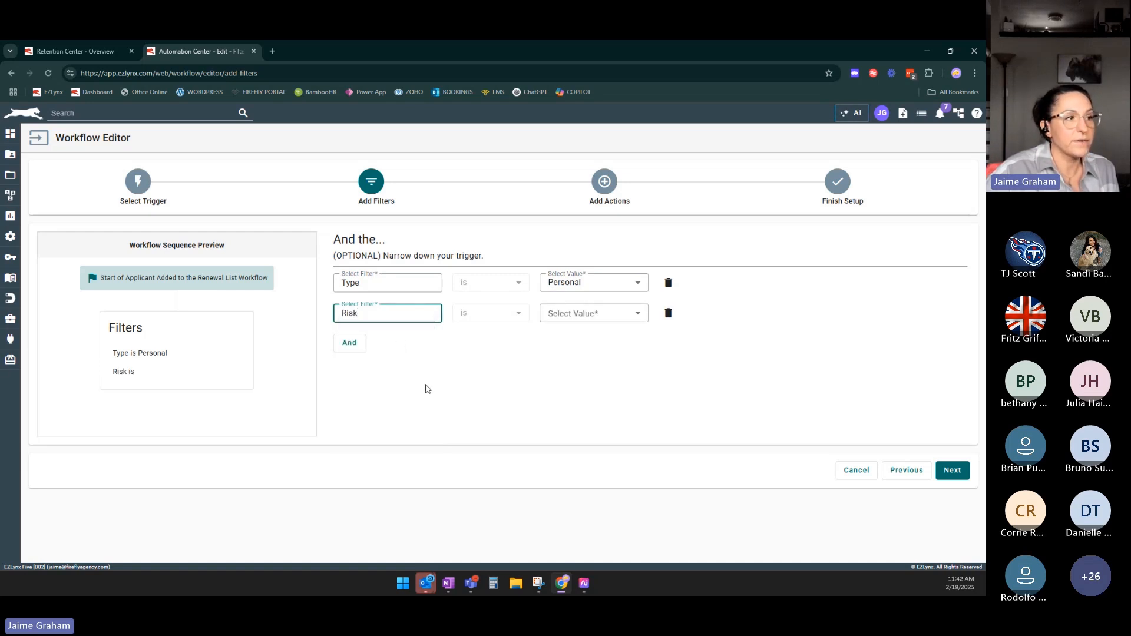
left_click(589, 313)
left_click(581, 340)
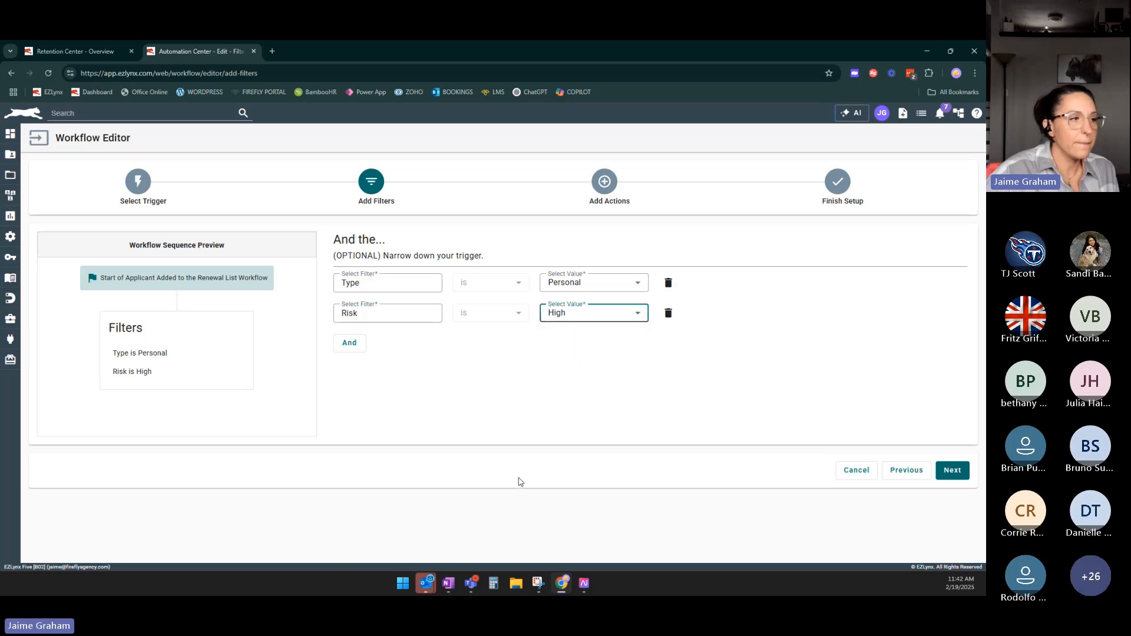
Add a third workflow filter on Total % Change using the "is greater than or equal to" condition.
left_click(352, 345)
scroll(411, 400, "down", 5)
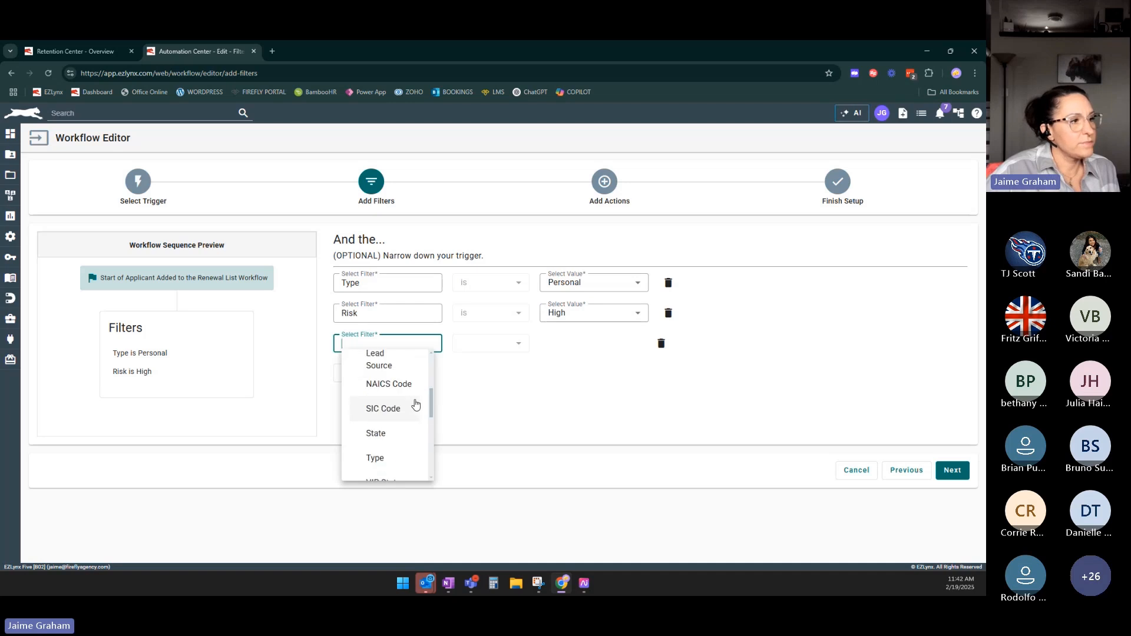
scroll(414, 404, "down", 6)
left_click(407, 400)
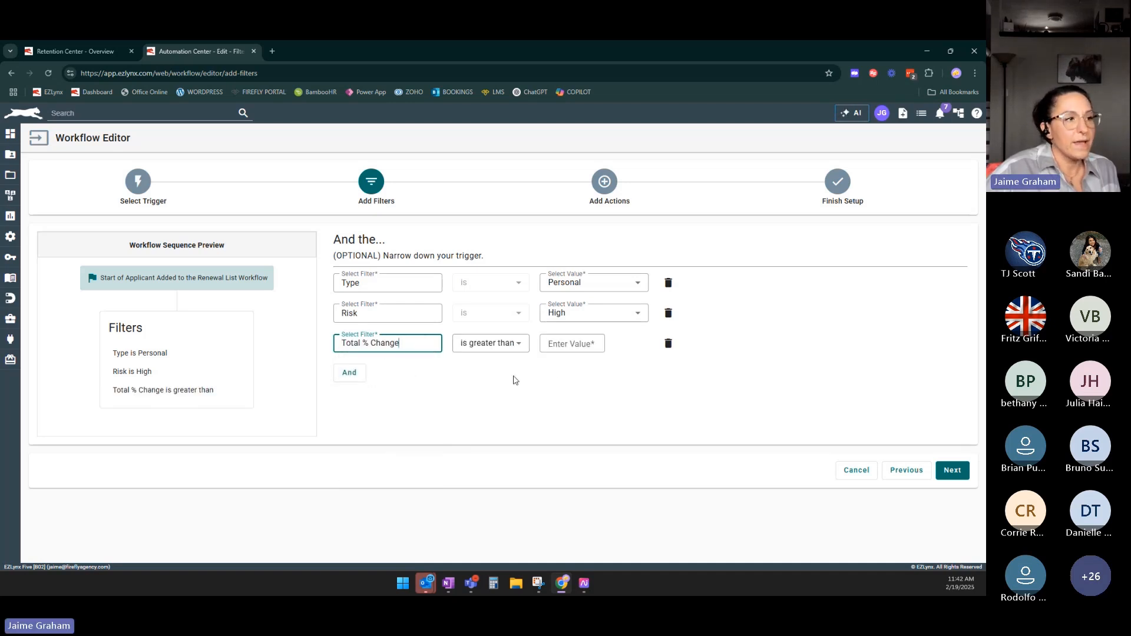
left_click(505, 347)
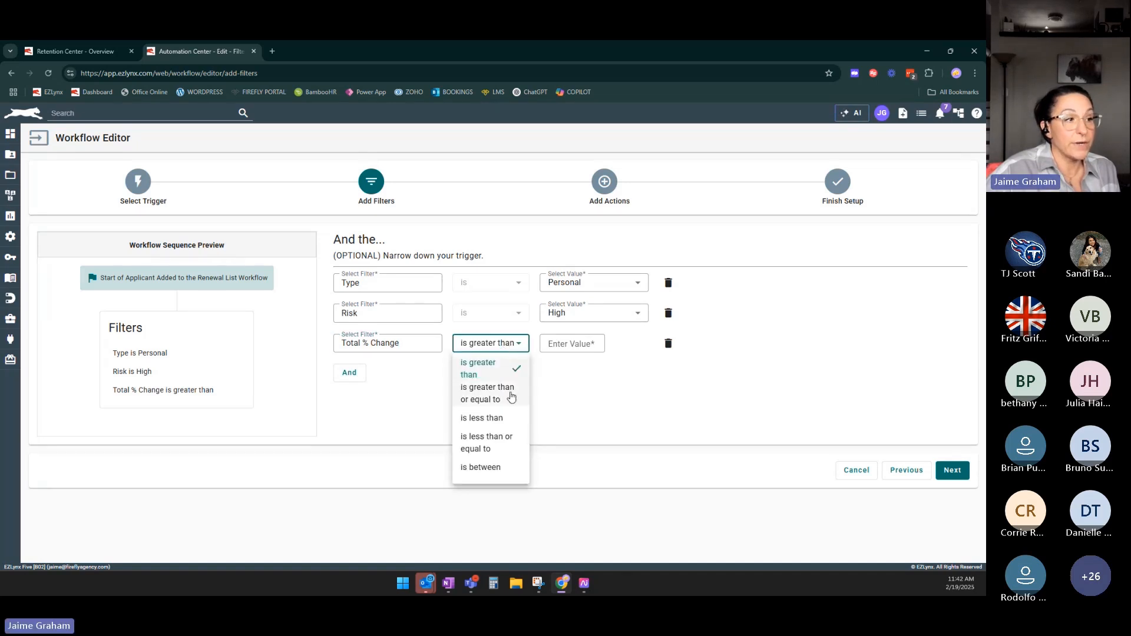
left_click(510, 395)
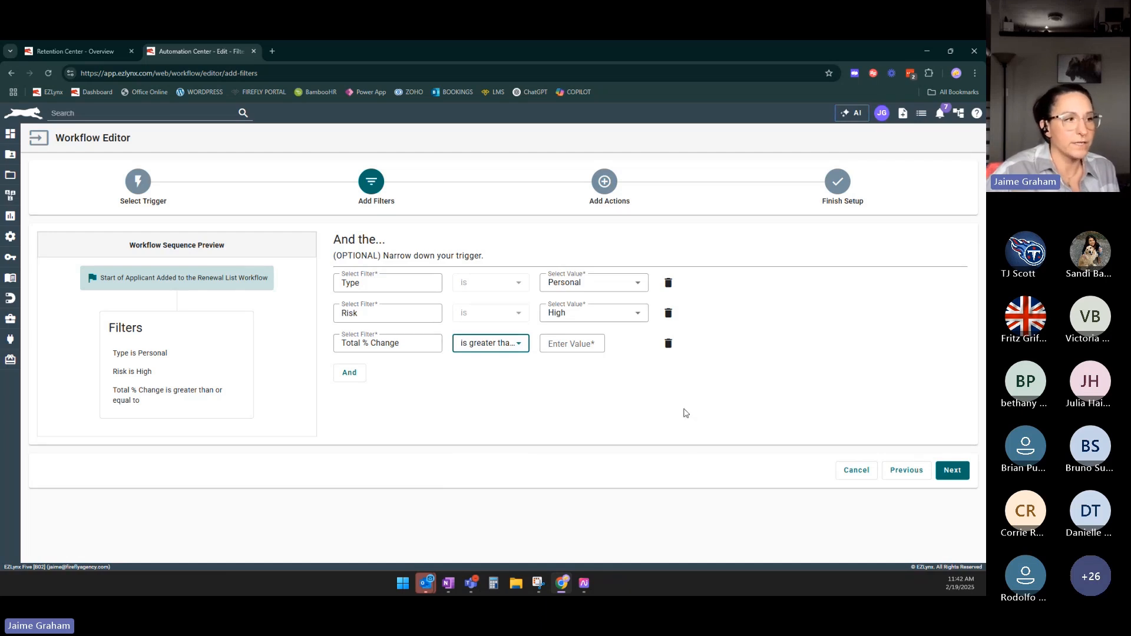
left_click(497, 345)
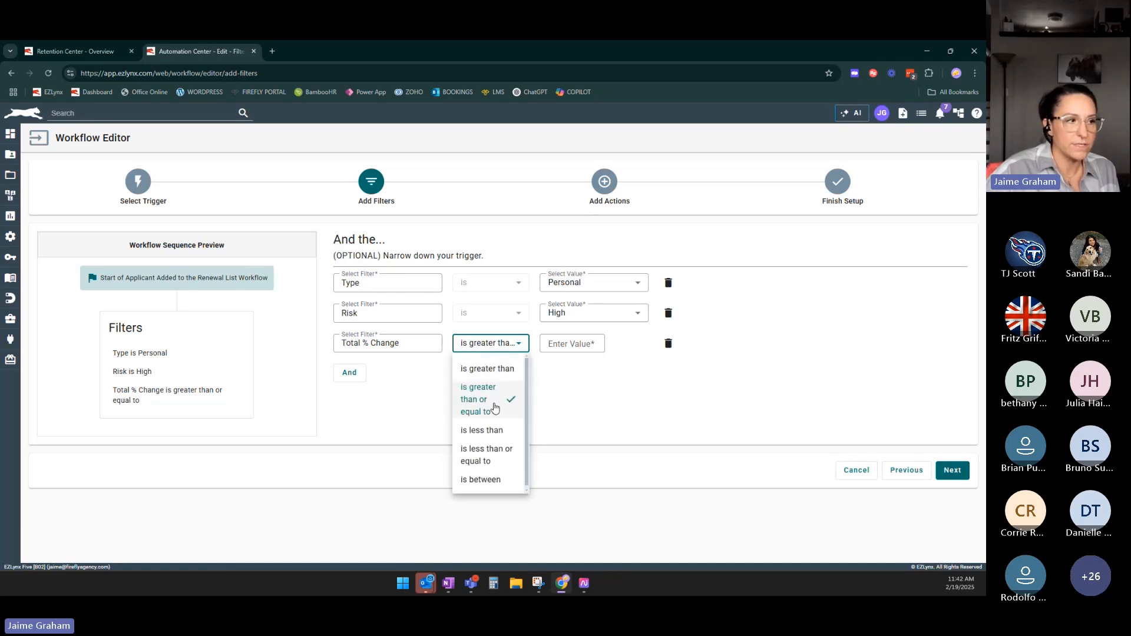
left_click(495, 407)
Set the Total % Change filter's threshold to 15% and proceed to the workflow's actions stage.
left_click(577, 342)
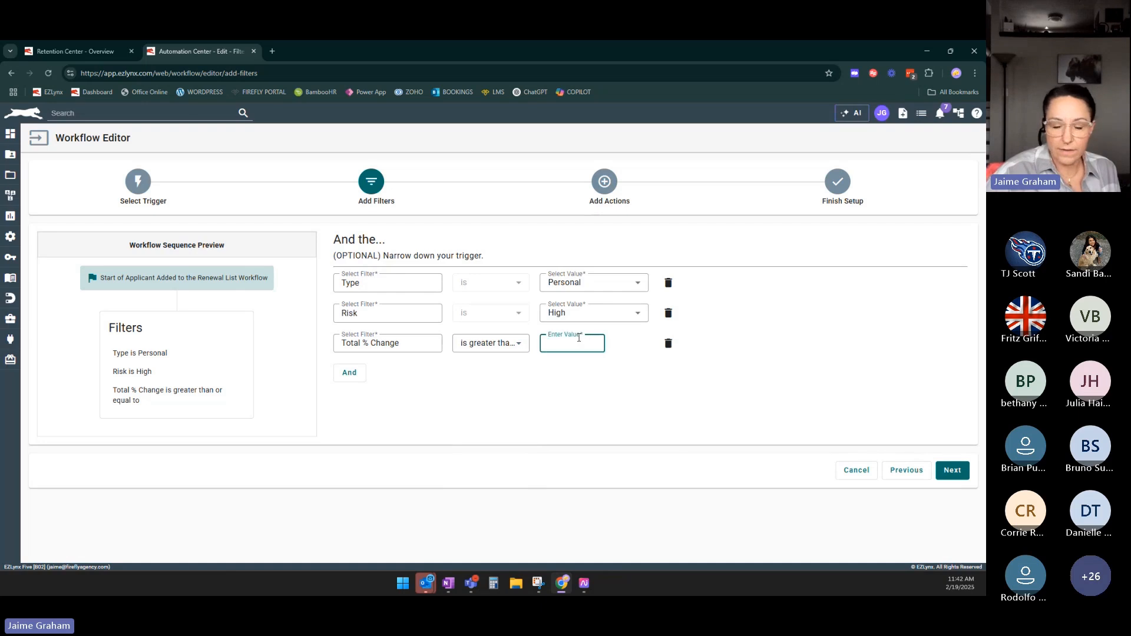
type("15")
left_click(568, 433)
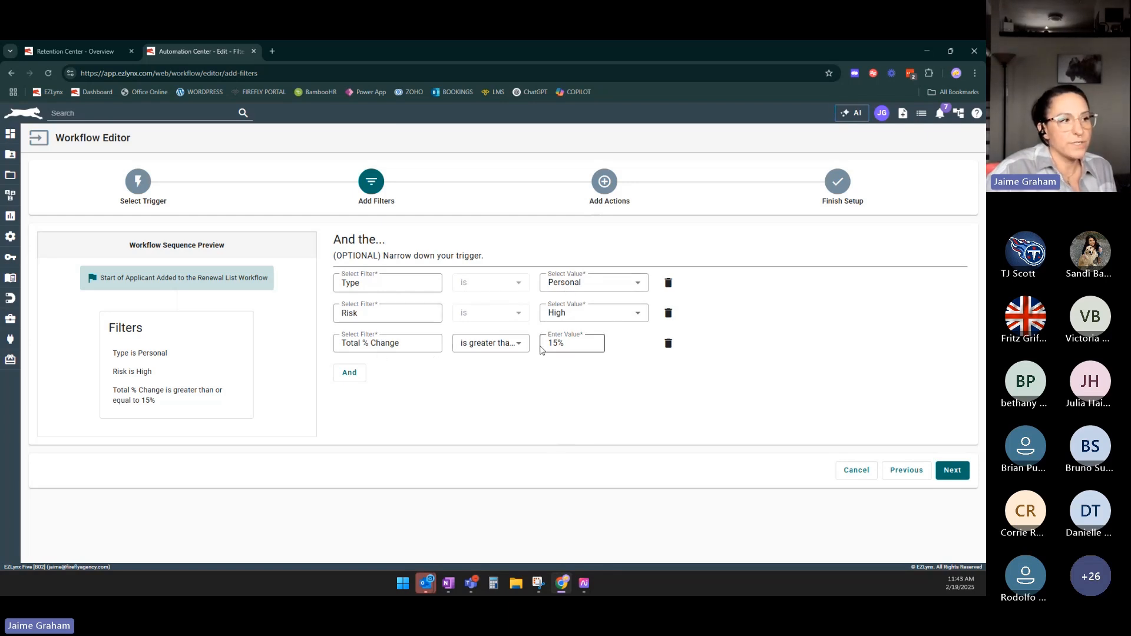
left_click(514, 348)
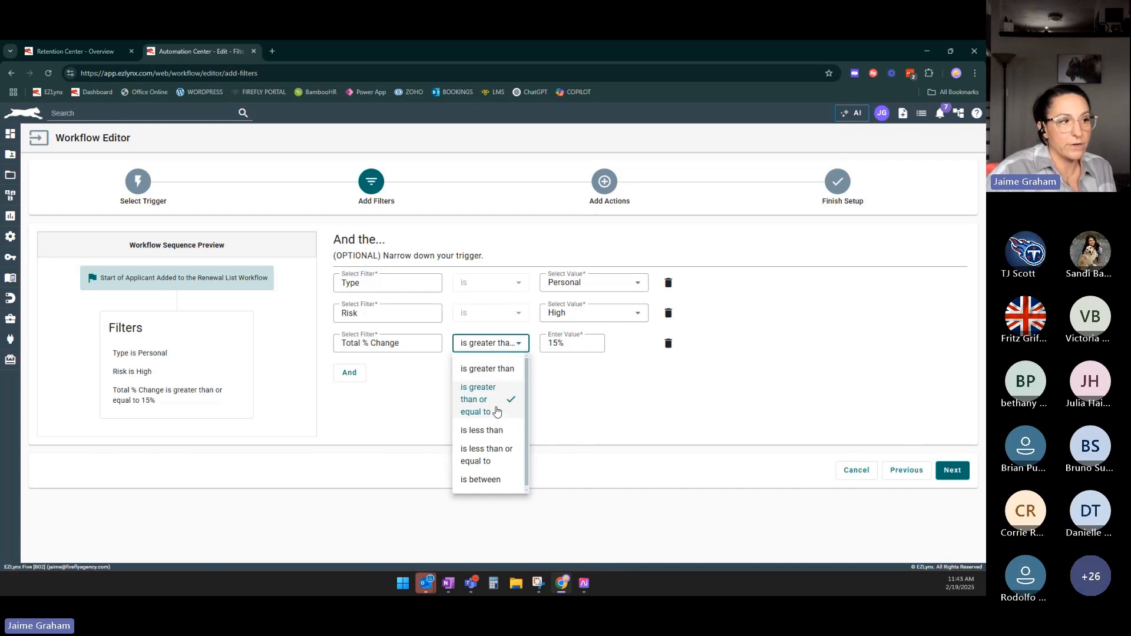
left_click(596, 379)
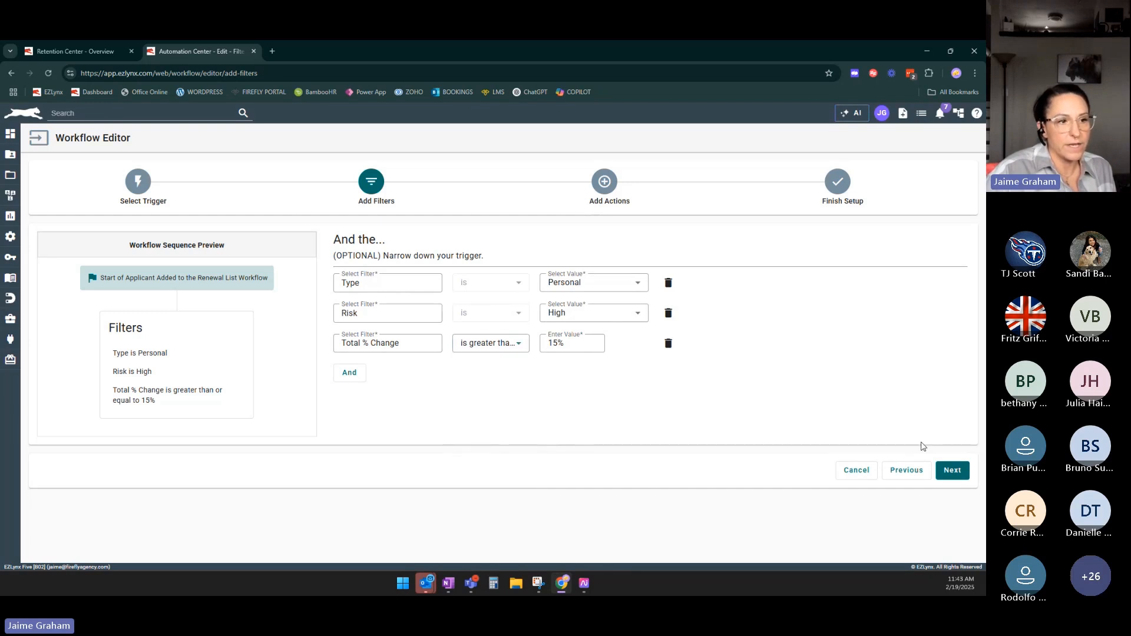
left_click(952, 471)
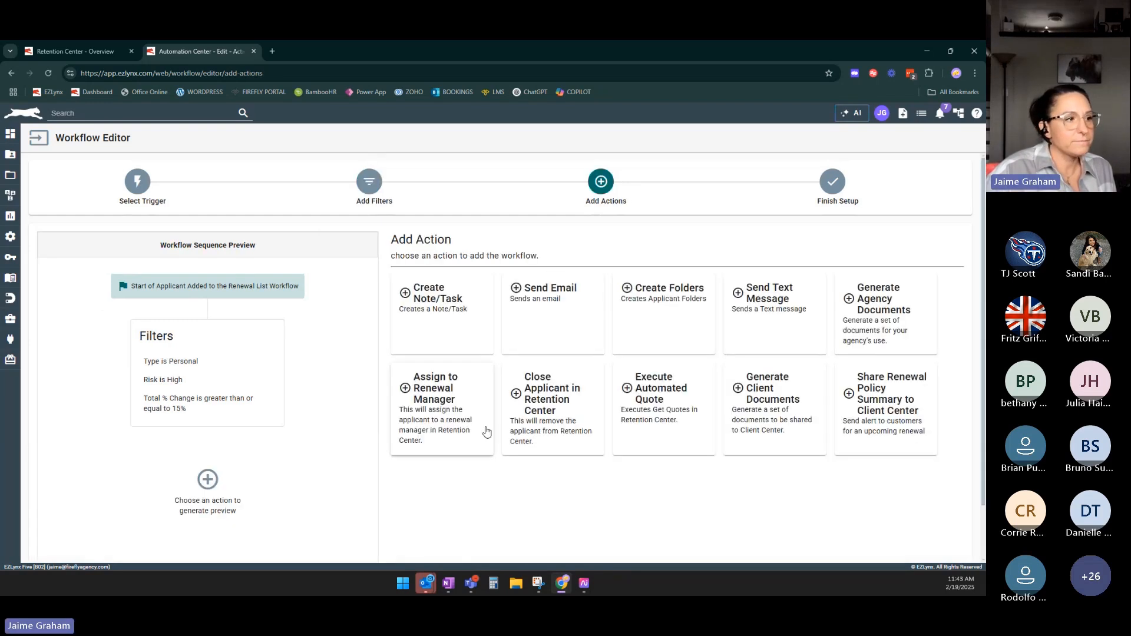
Add a Send Email action based on the "EZLynx Agency Insights - Generic Renewal - In Progress" template.
scroll(280, 436, "down", 1)
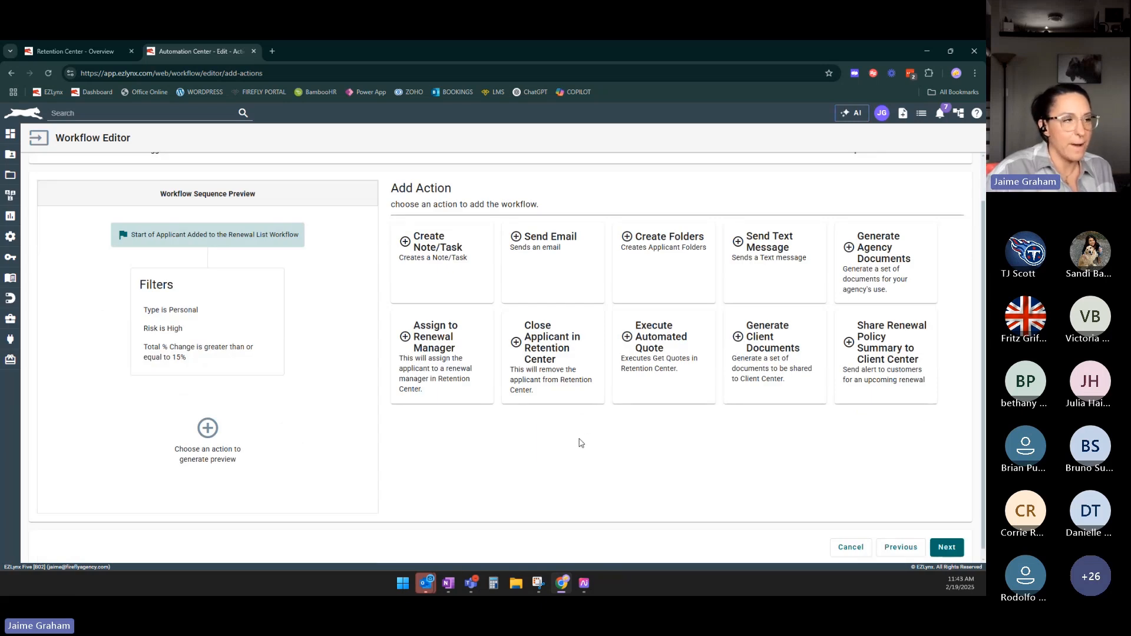
left_click(577, 257)
left_click(116, 282)
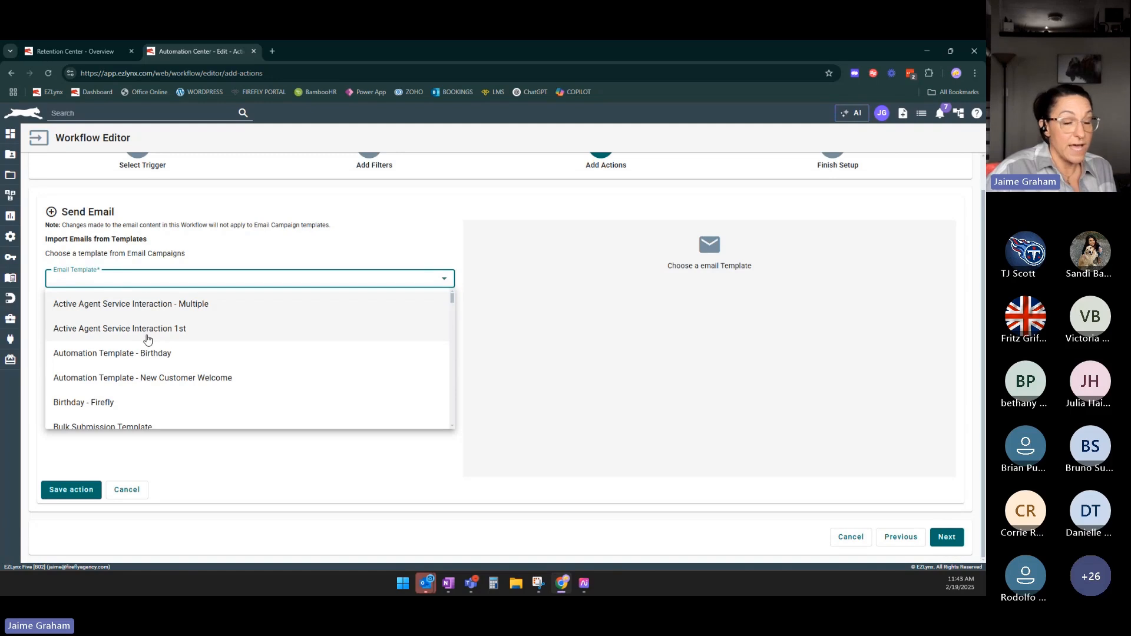
scroll(147, 340, "down", 10)
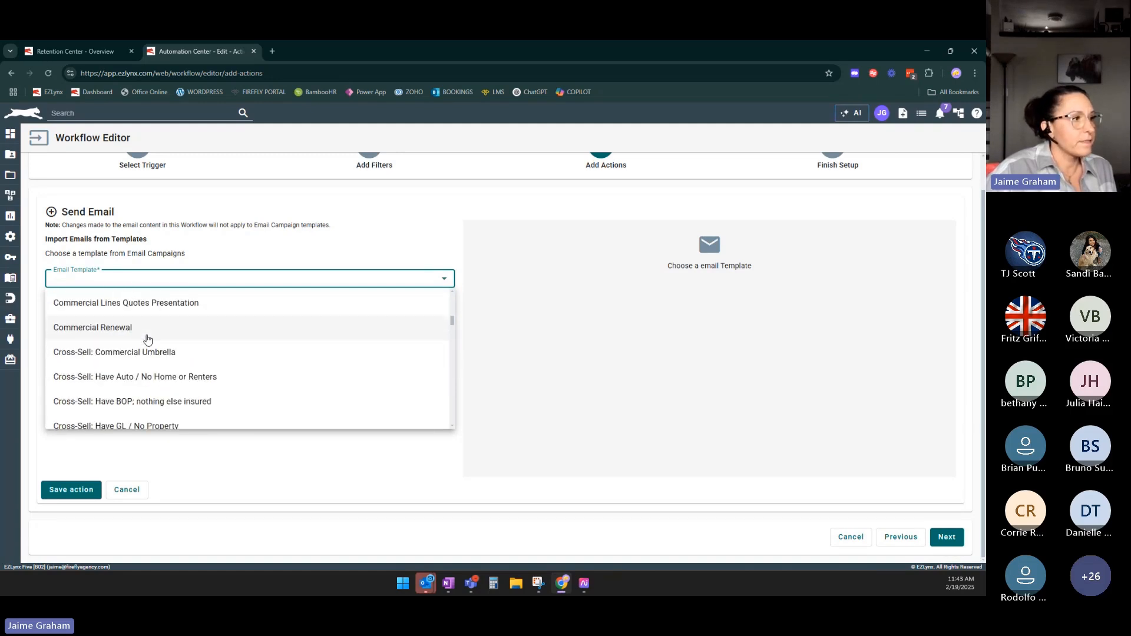
scroll(147, 340, "down", 10)
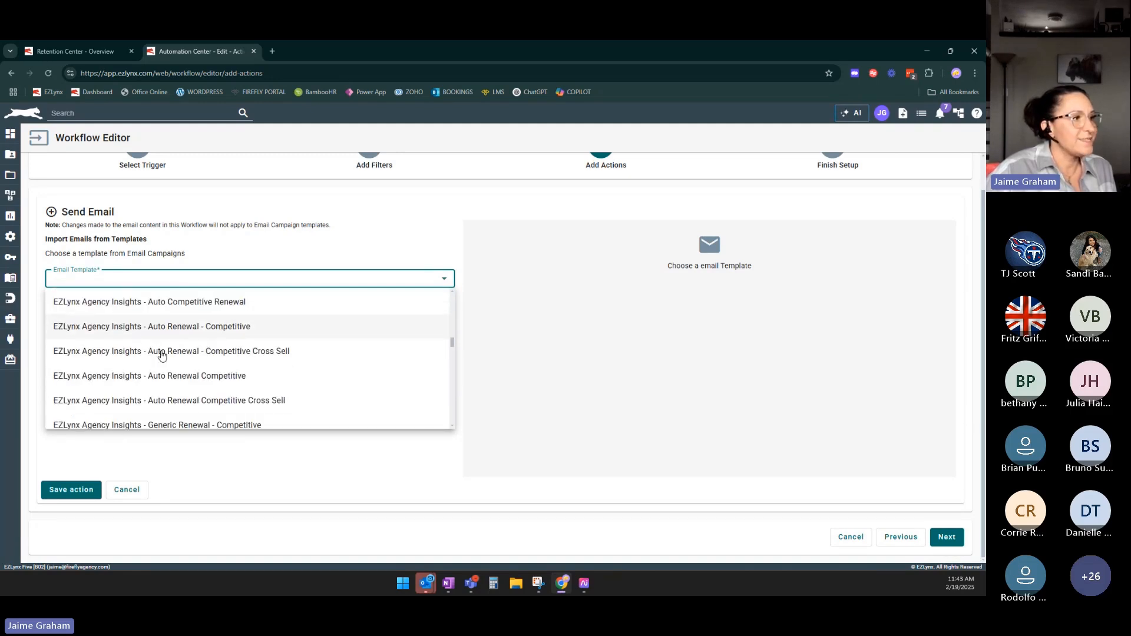
scroll(239, 373, "down", 1)
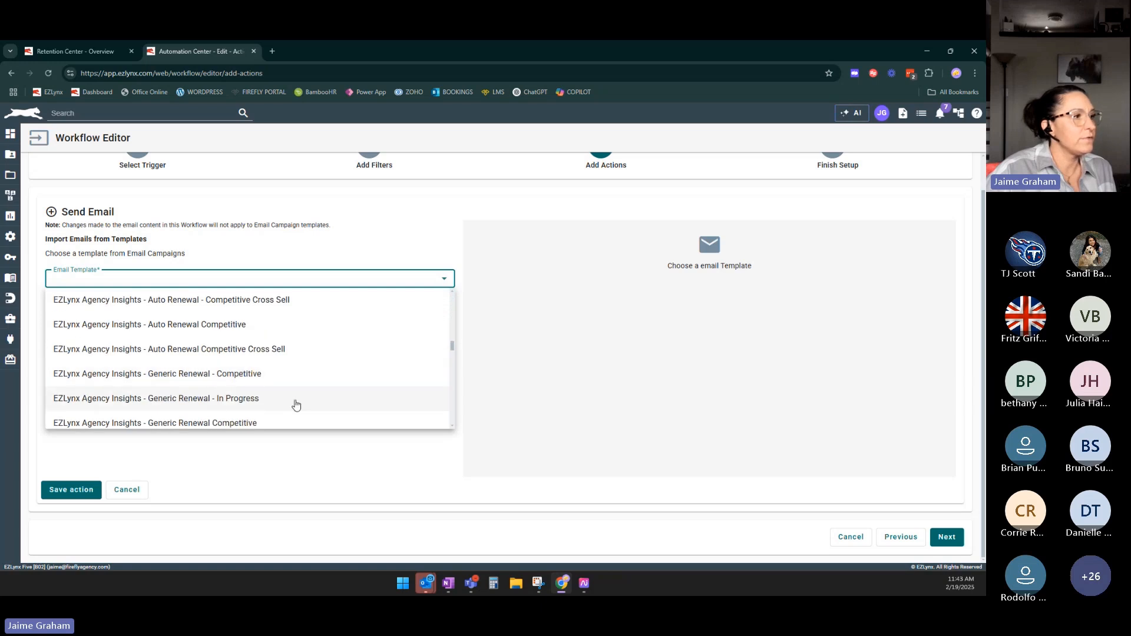
left_click(169, 404)
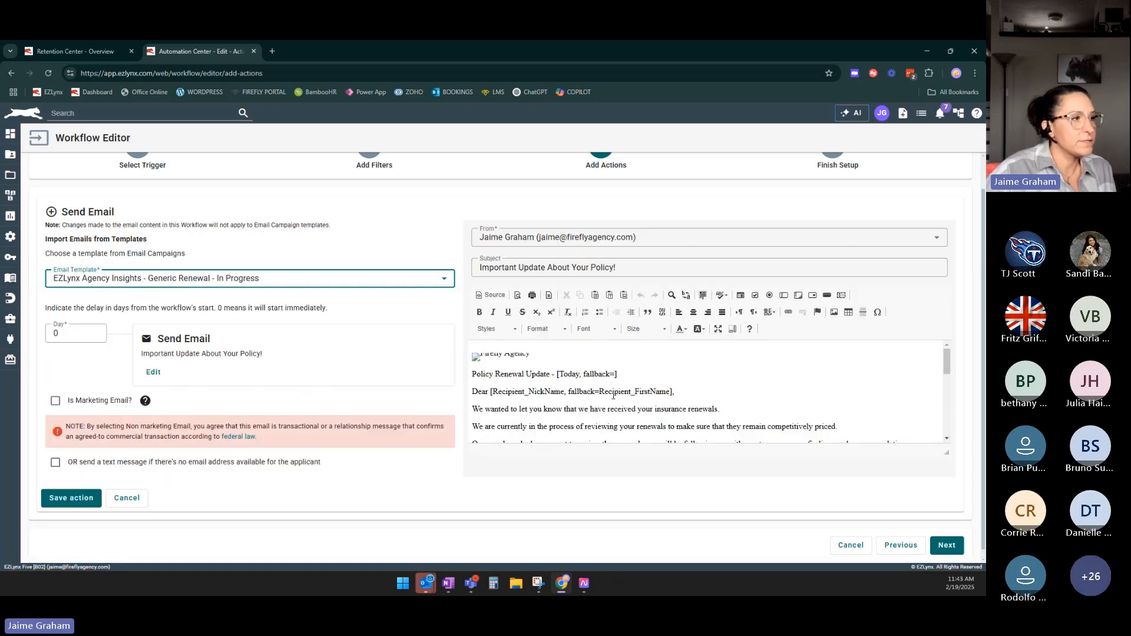
Set the renewal email's sender to Assigned Producer, review the message body, and save the email action.
scroll(613, 395, "down", 1)
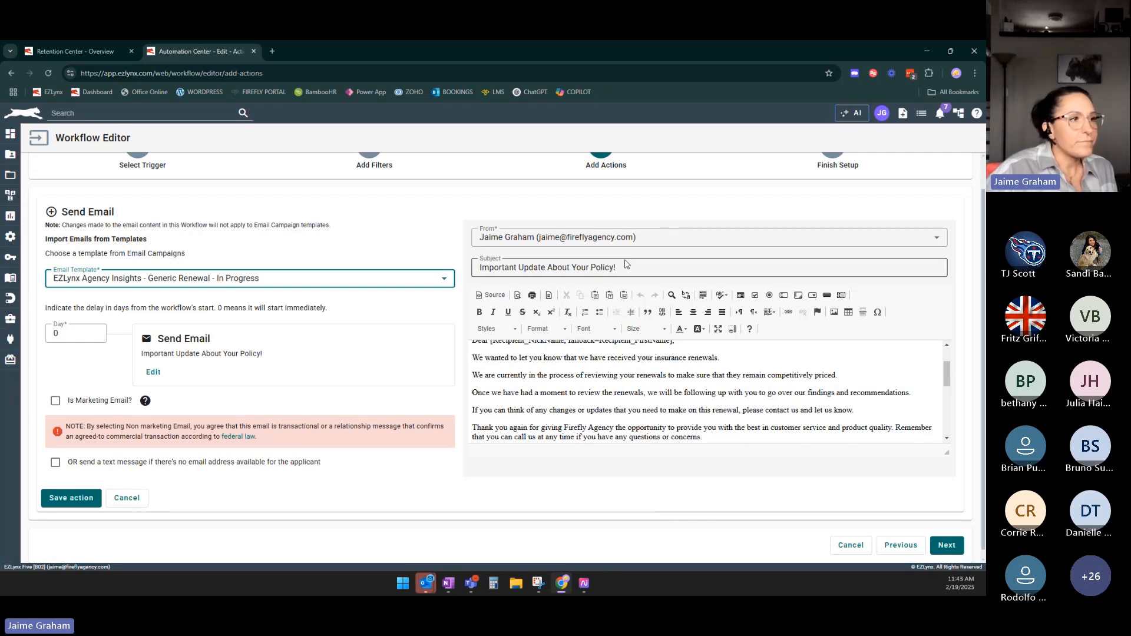
left_click(664, 238)
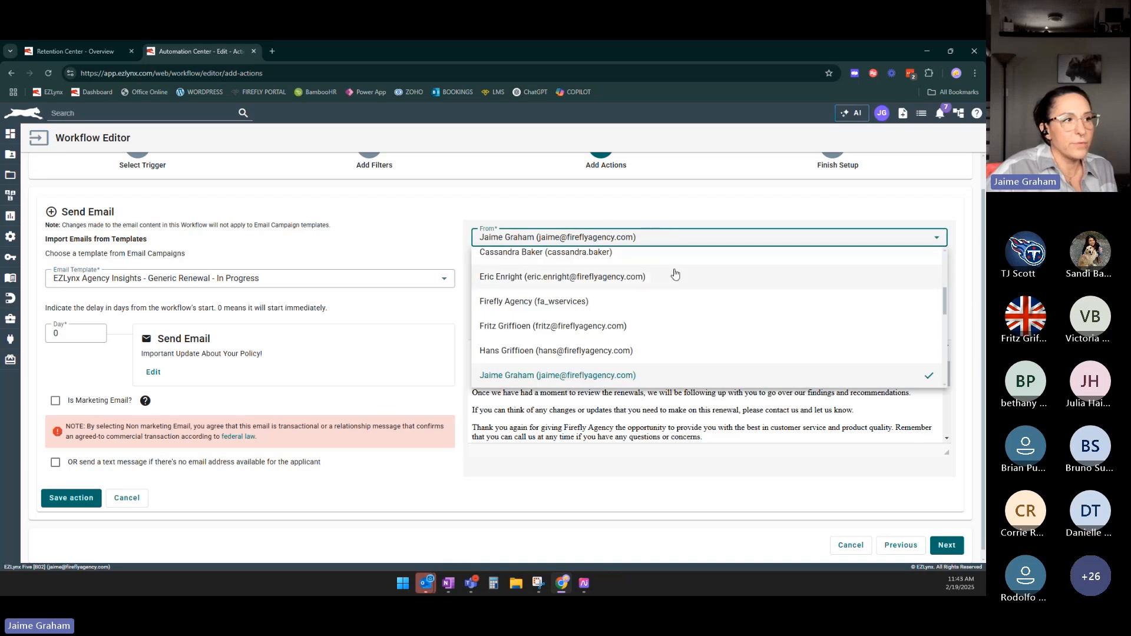
scroll(675, 274, "up", 5)
left_click(516, 267)
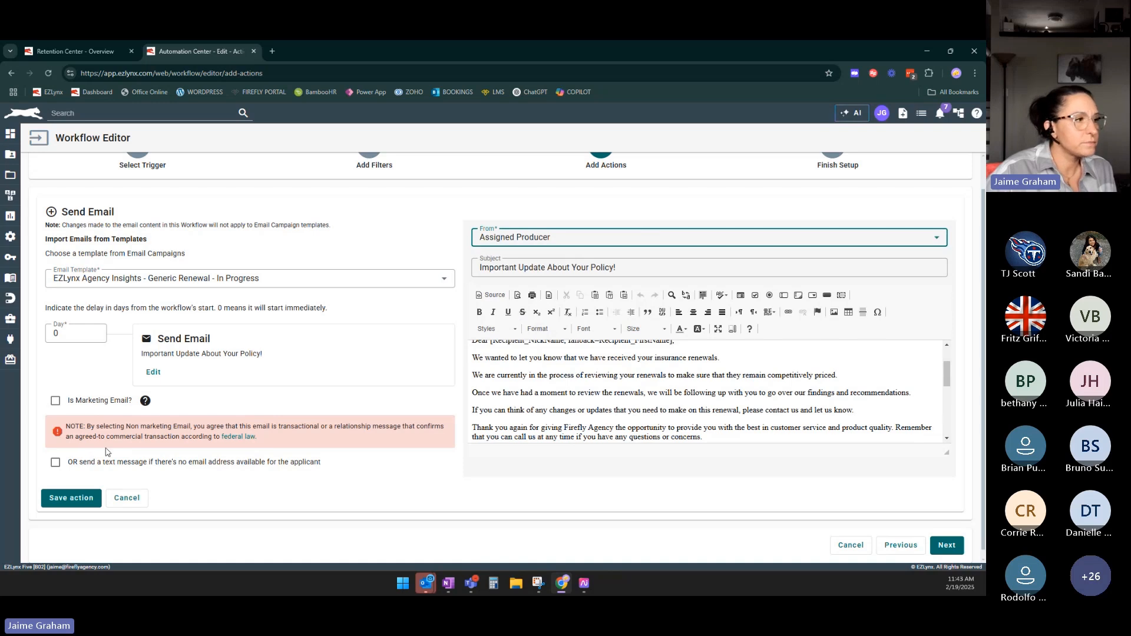
scroll(712, 389, "up", 2)
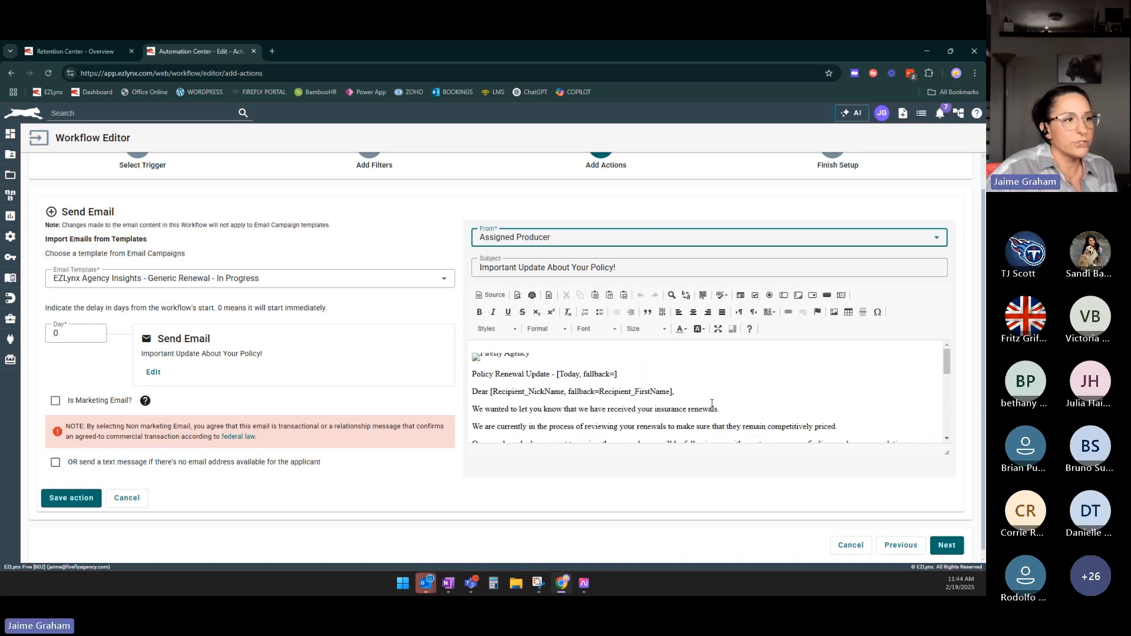
scroll(712, 404, "down", 2)
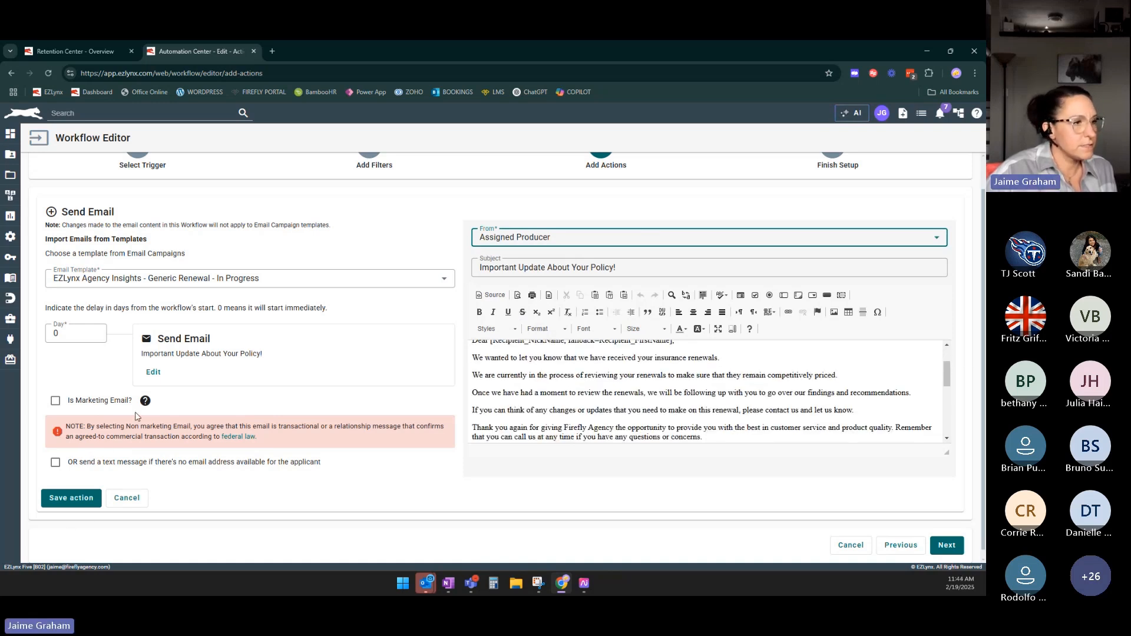
left_click(70, 497)
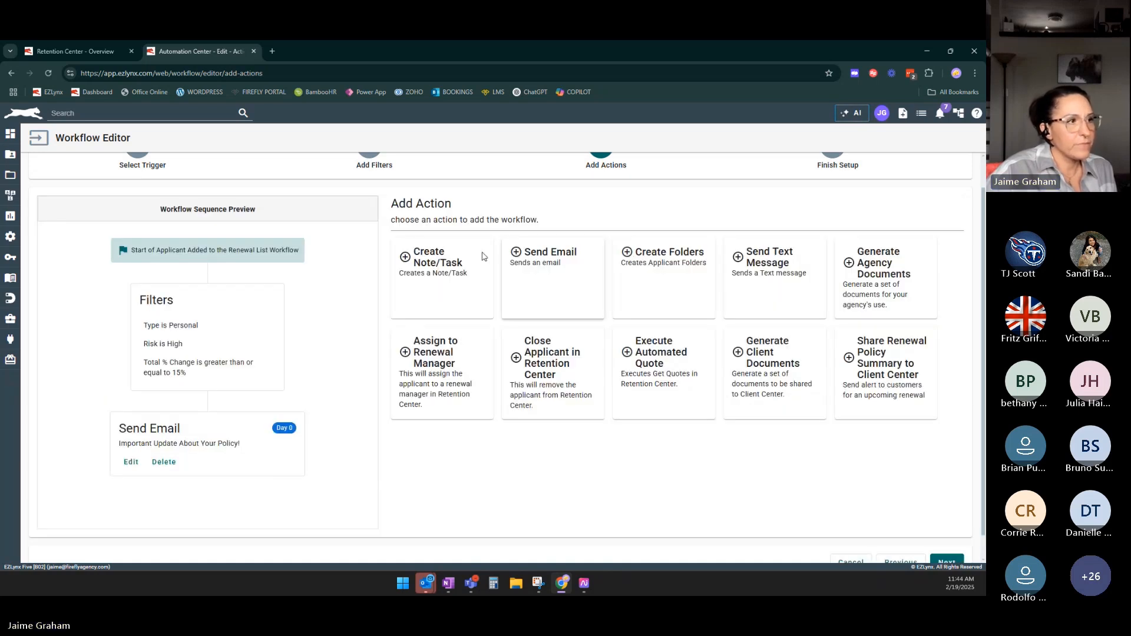
Start a Create Note/Task action with the discussion title "High Risk Renewal".
left_click(441, 281)
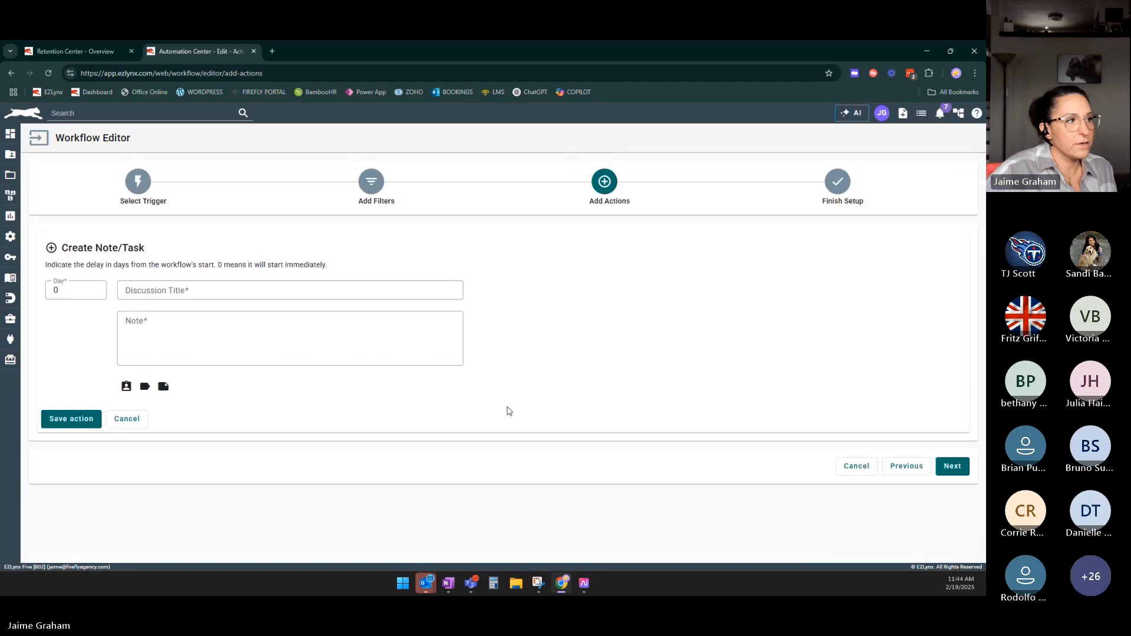
left_click(177, 290)
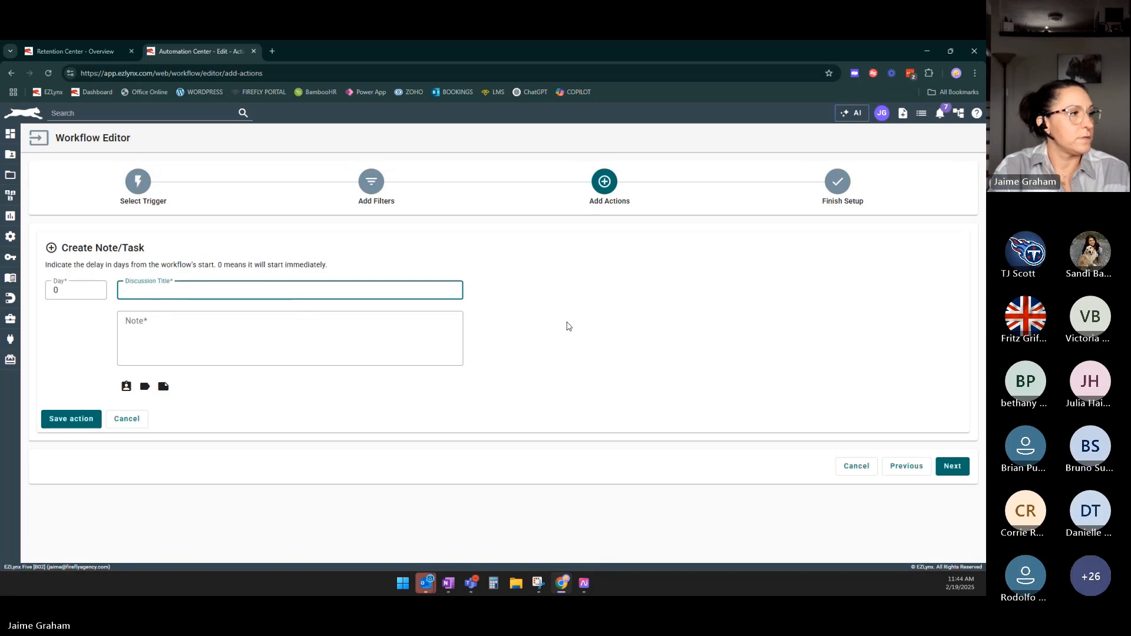
type("HighRisk")
key("BackSpace")
key("BackSpace")
key("BackSpace")
key("BackSpace")
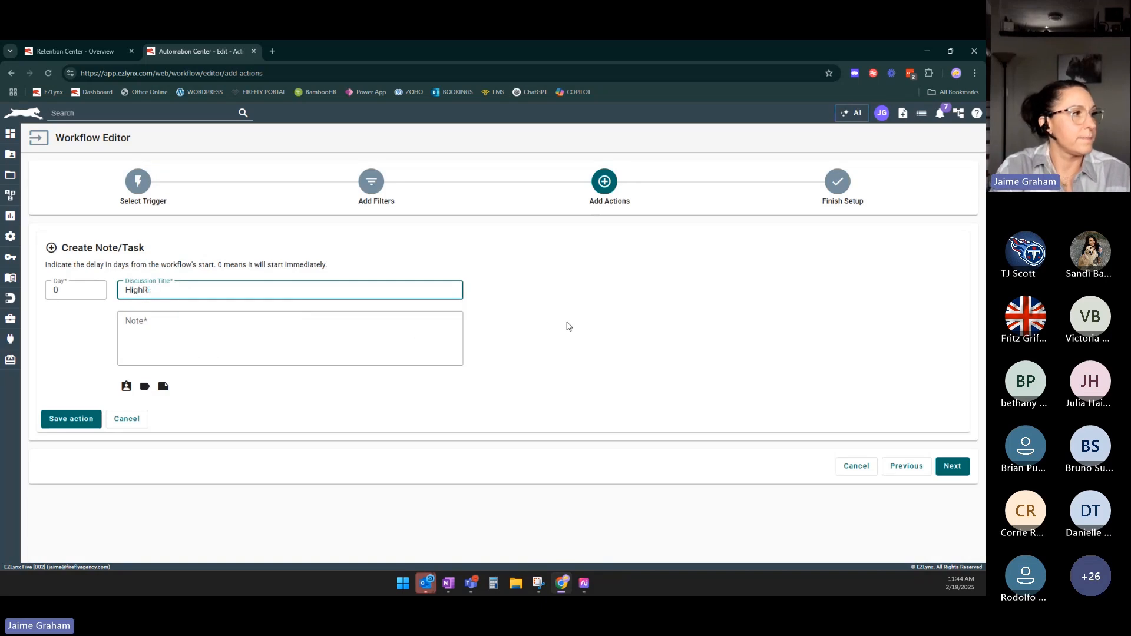
type("Risk ")
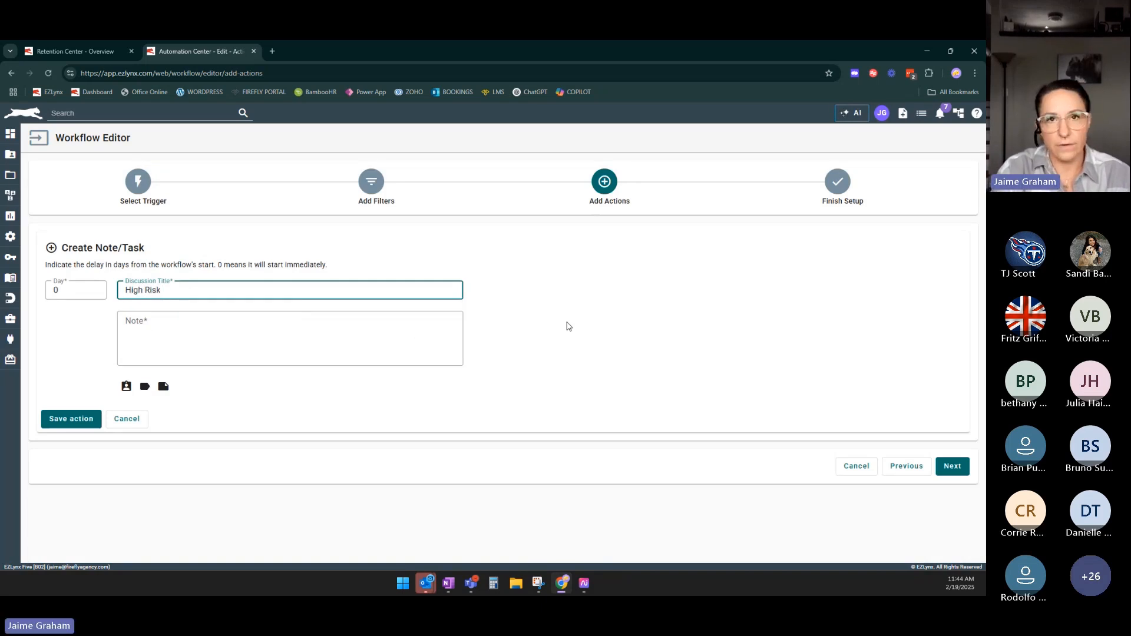
type("Renewal")
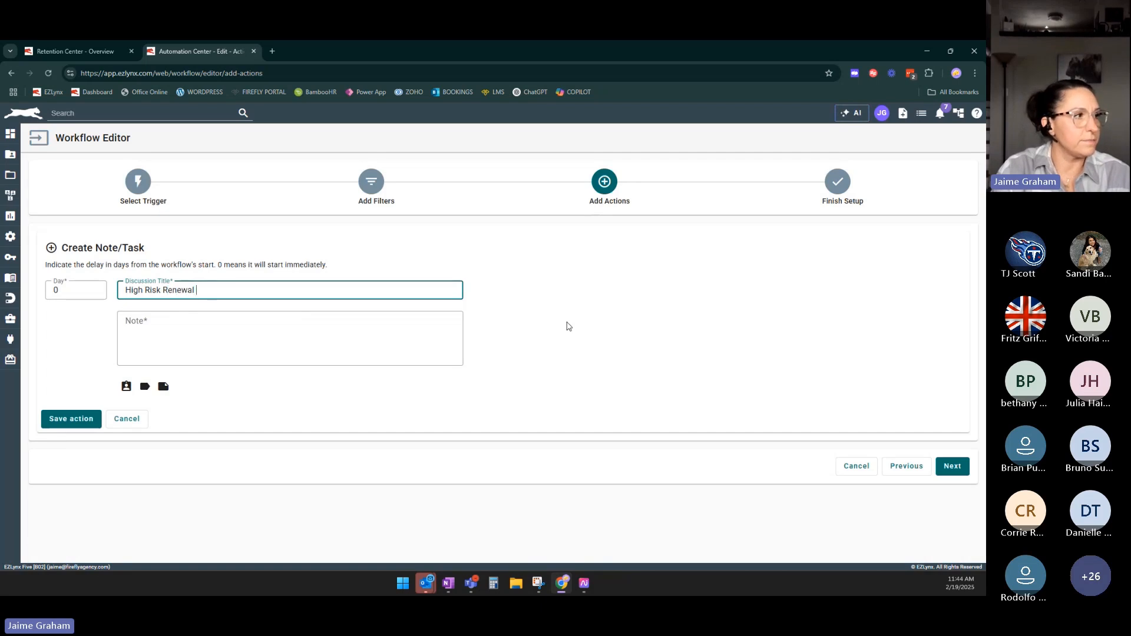
Enter the note "Renewal is high risk with increase of 15% or more" and save the note/task action.
left_click(206, 325)
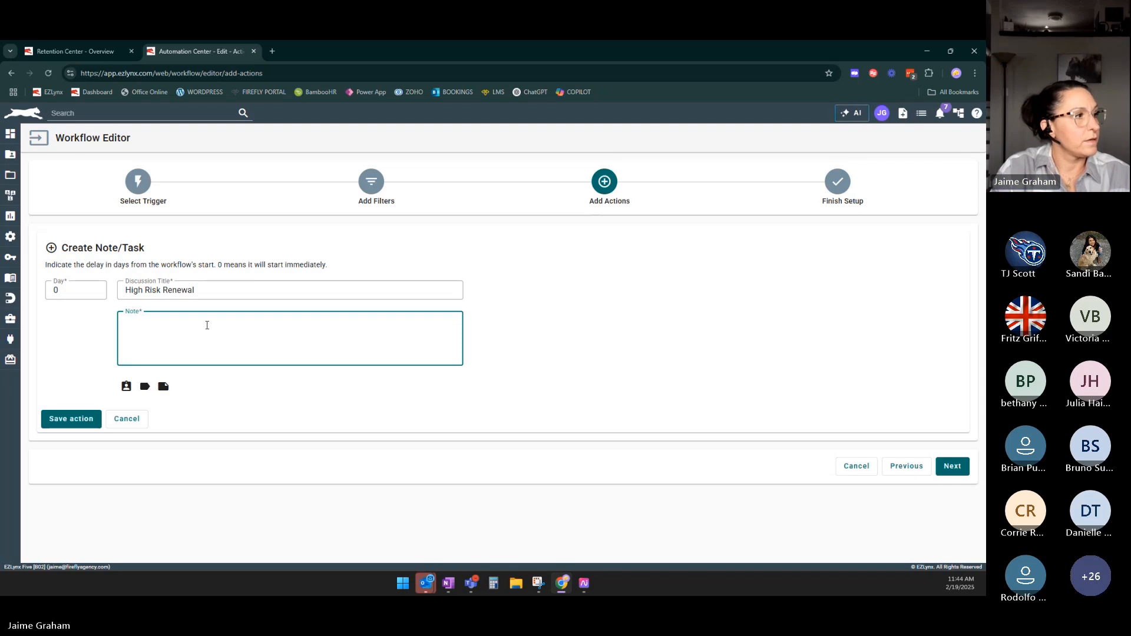
type("Clien")
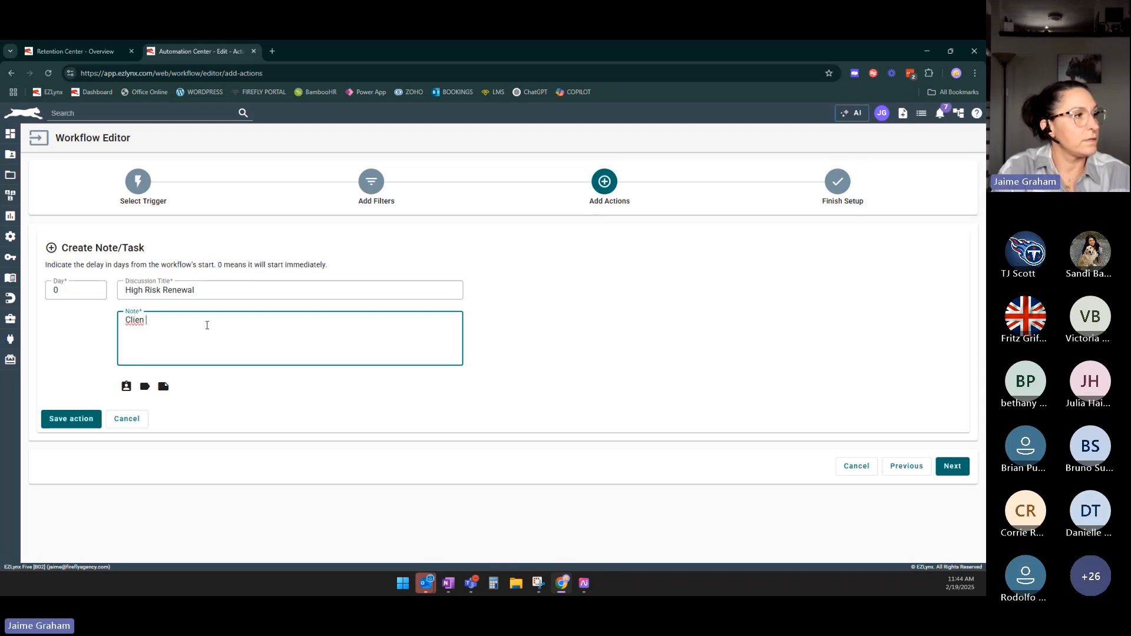
key("BackSpace")
key("BackSpace")
key("BackSpace")
key("BackSpace")
key("BackSpace")
key("BackSpace")
type("Renewal was")
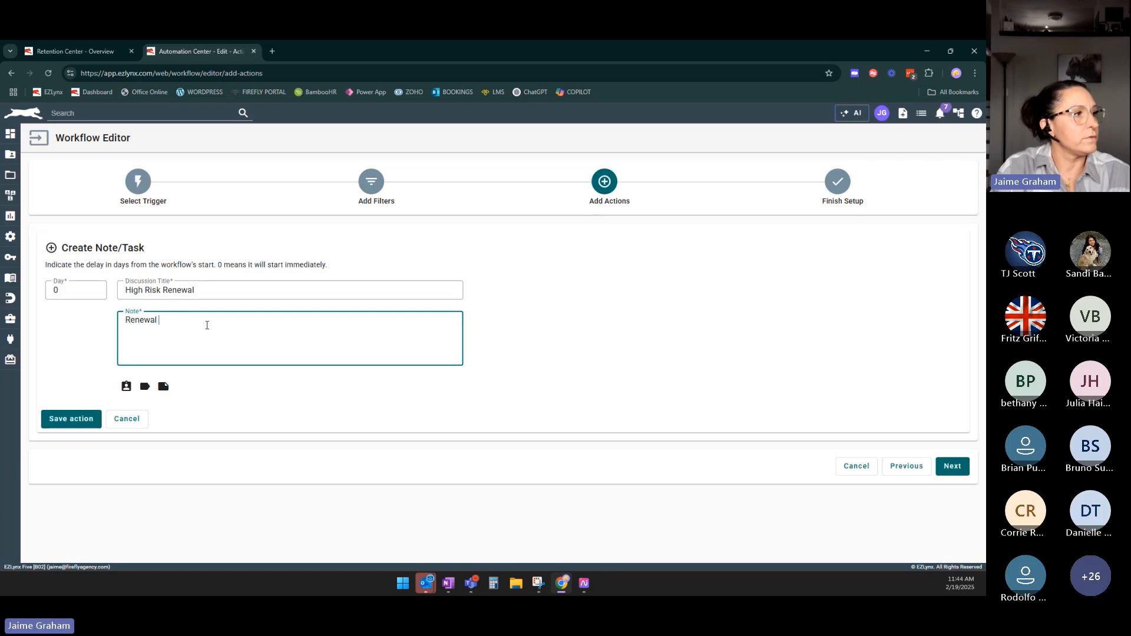
key("BackSpace")
key("BackSpace")
key("BackSpace")
key("BackSpace")
type("is hi")
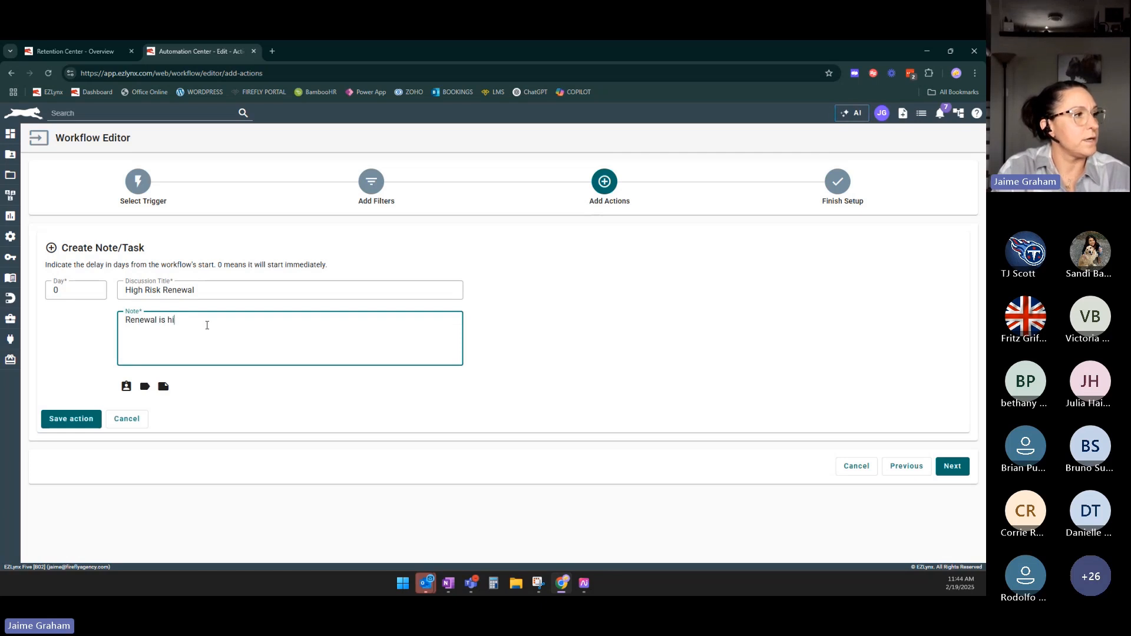
type("gh risk with increase of 1")
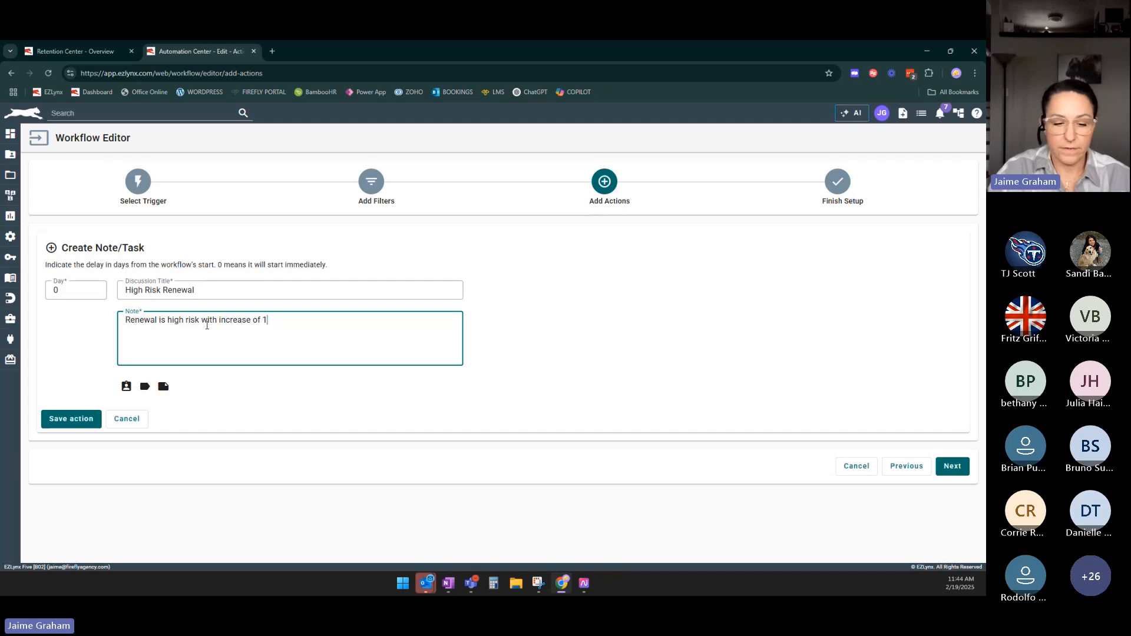
type("5% or more")
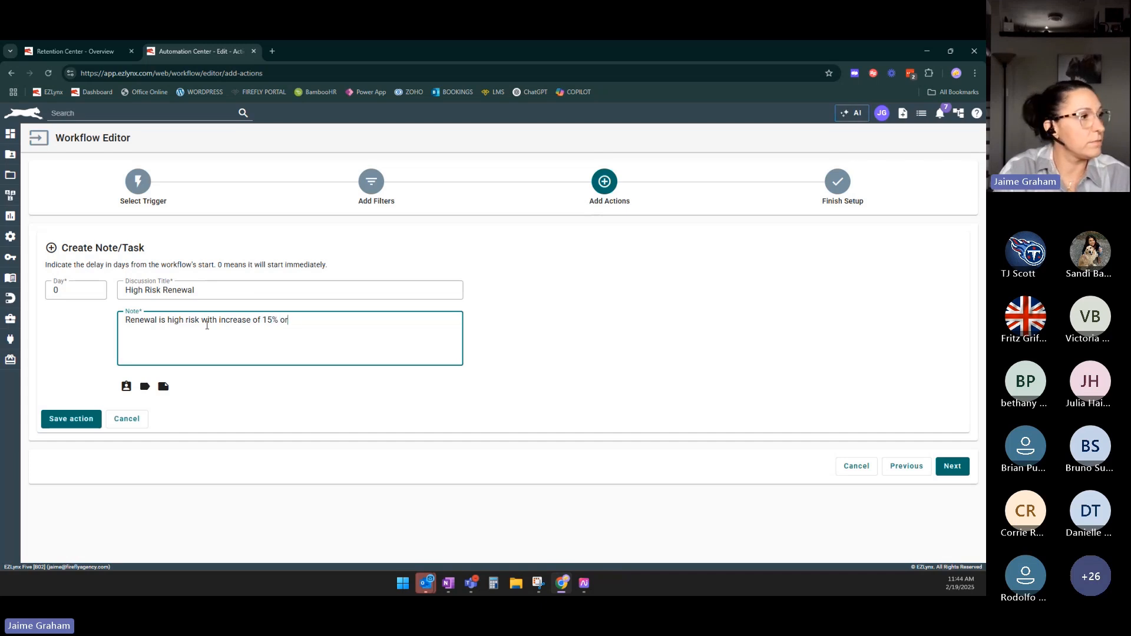
left_click(70, 419)
Add an Execute Automated Quote action to the high-risk renewal workflow and save the action.
scroll(303, 411, "down", 3)
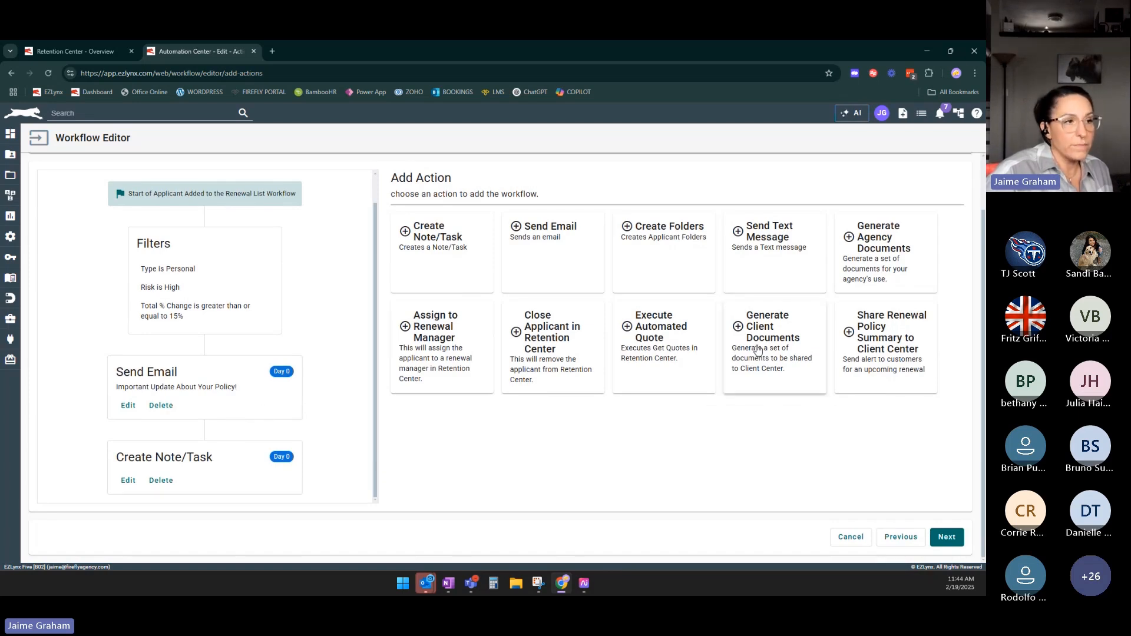
left_click(658, 334)
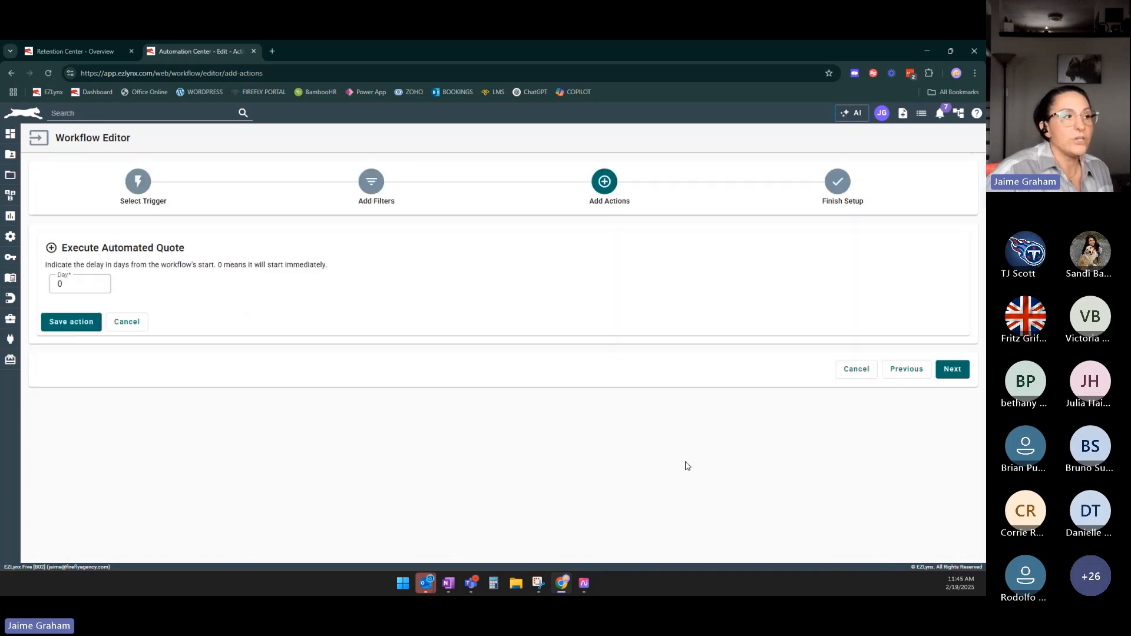
left_click(70, 328)
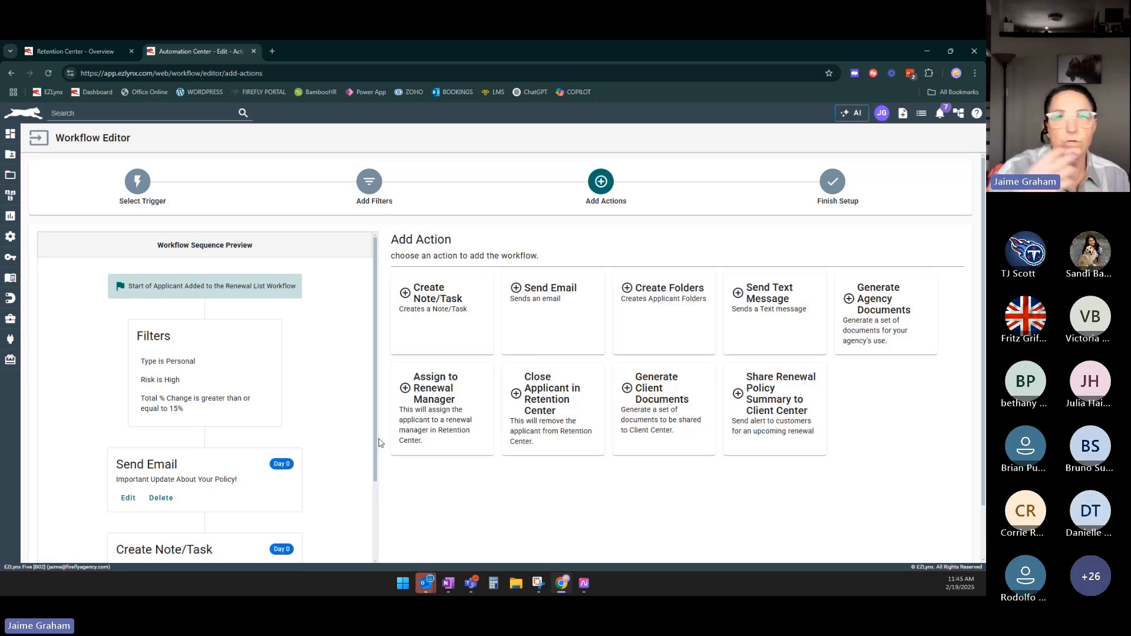
Proceed to the final setup stage, name the workflow "High Risk Renewal", and set it to disabled.
scroll(213, 500, "down", 2)
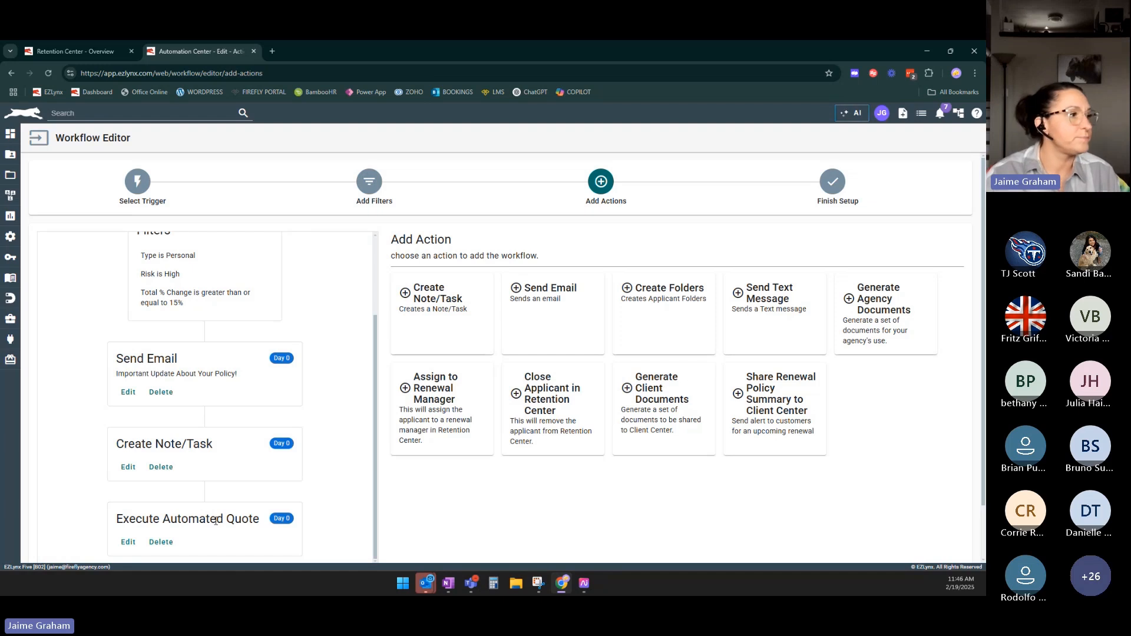
scroll(197, 510, "down", 1)
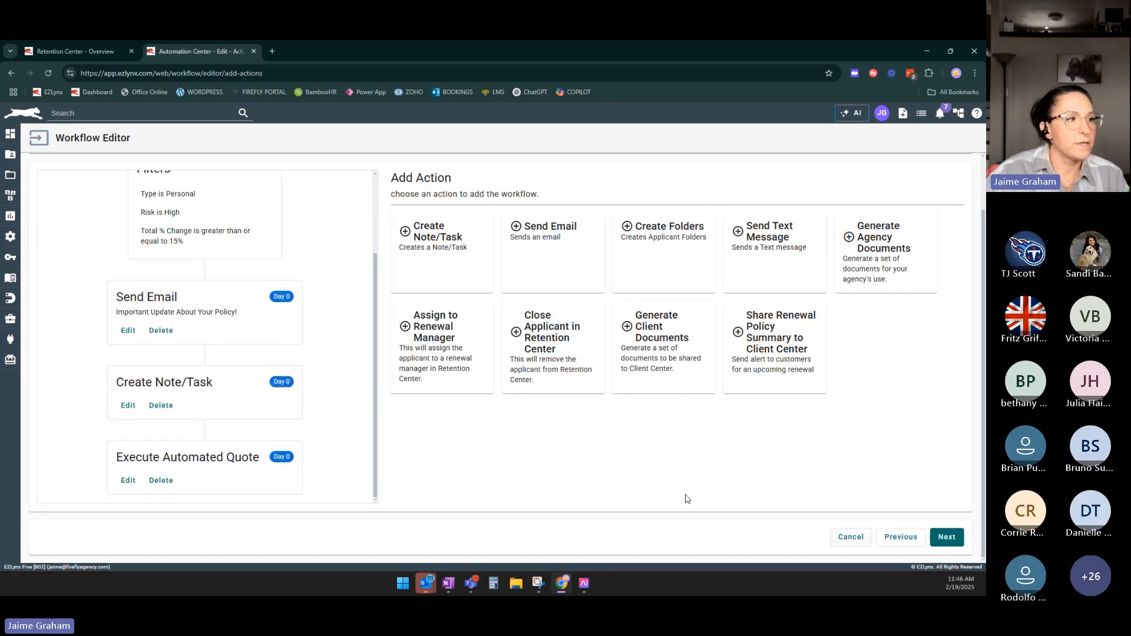
left_click(947, 538)
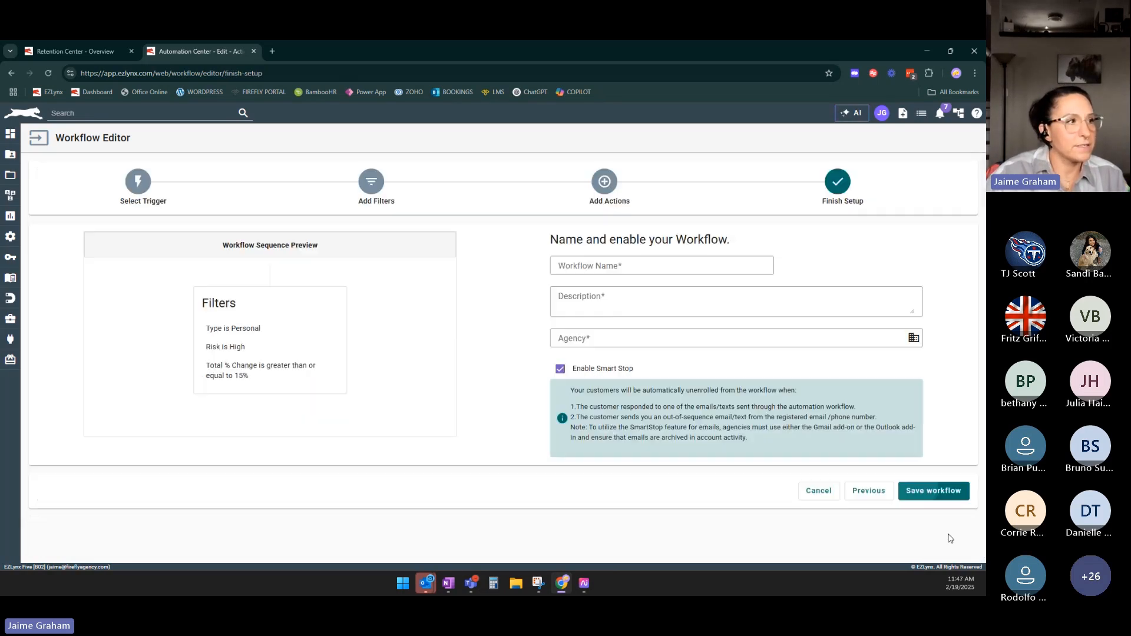
left_click(610, 269)
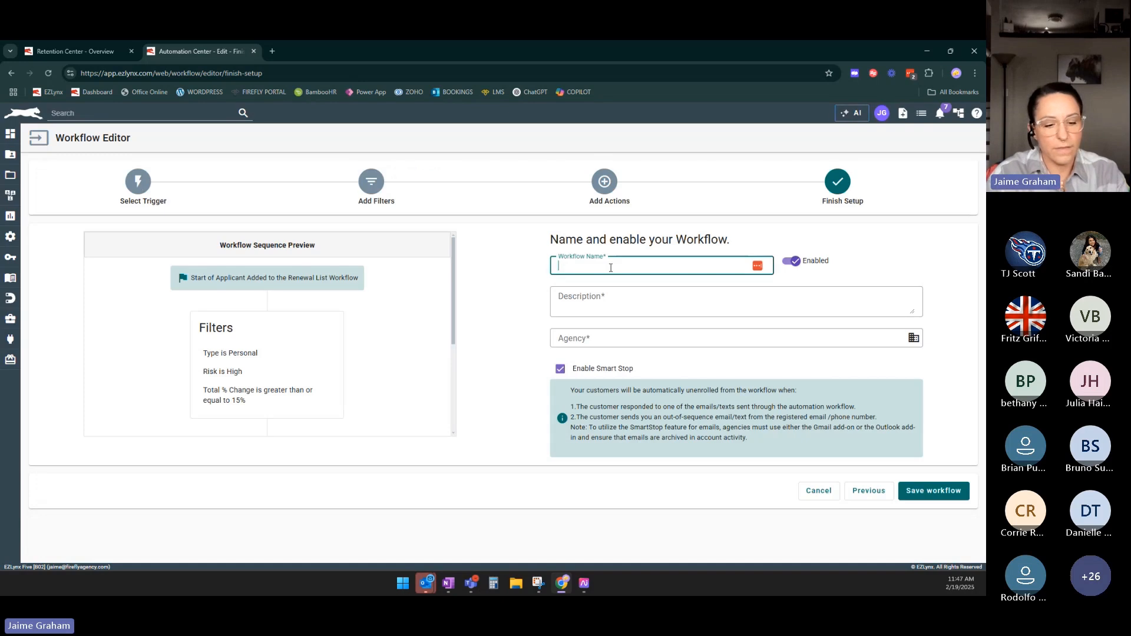
type("High")
type("Risk Renewal")
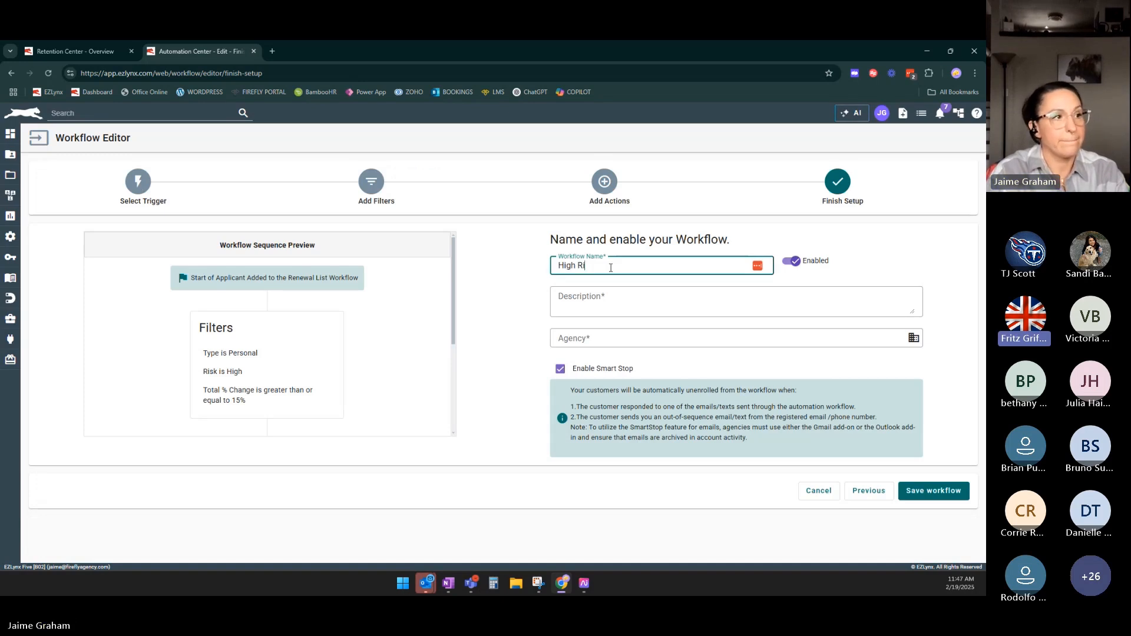
left_click(789, 261)
Copy the workflow name "High Risk Renewal" into the description, assign the *Firefly Agency Service agency, and save the workflow.
left_click(748, 296)
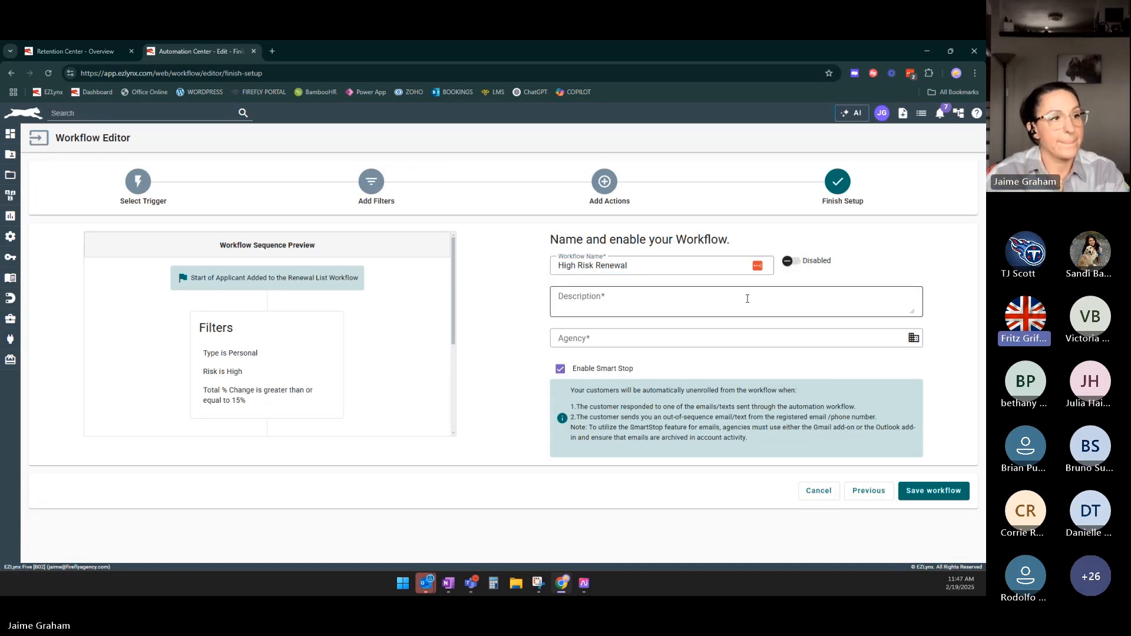
left_click_drag(703, 263, 391, 283)
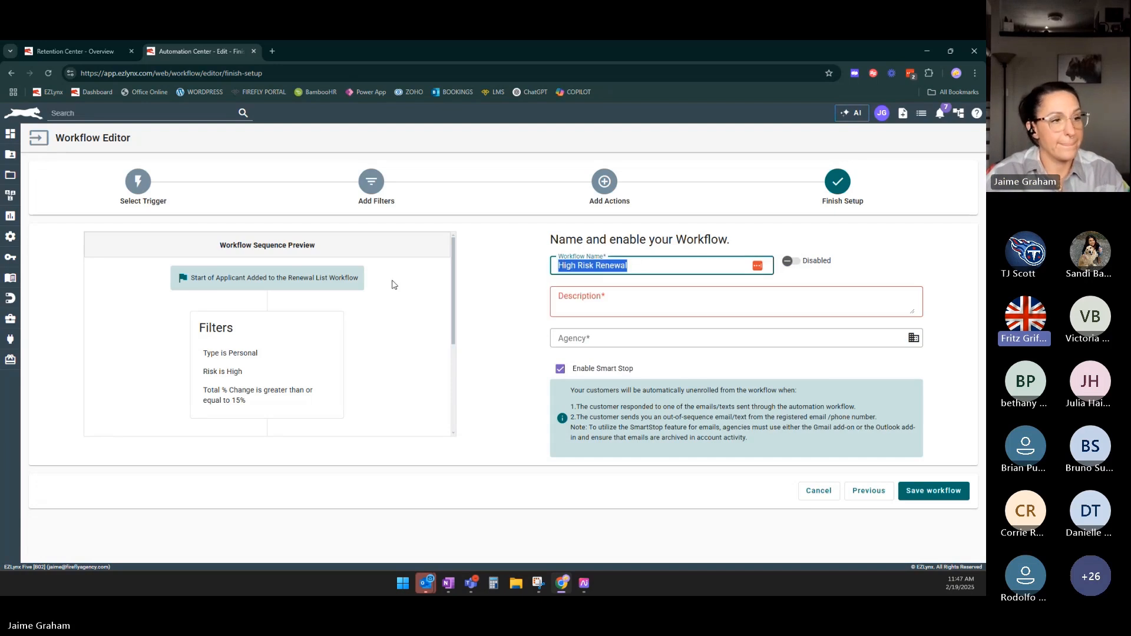
left_click(623, 297)
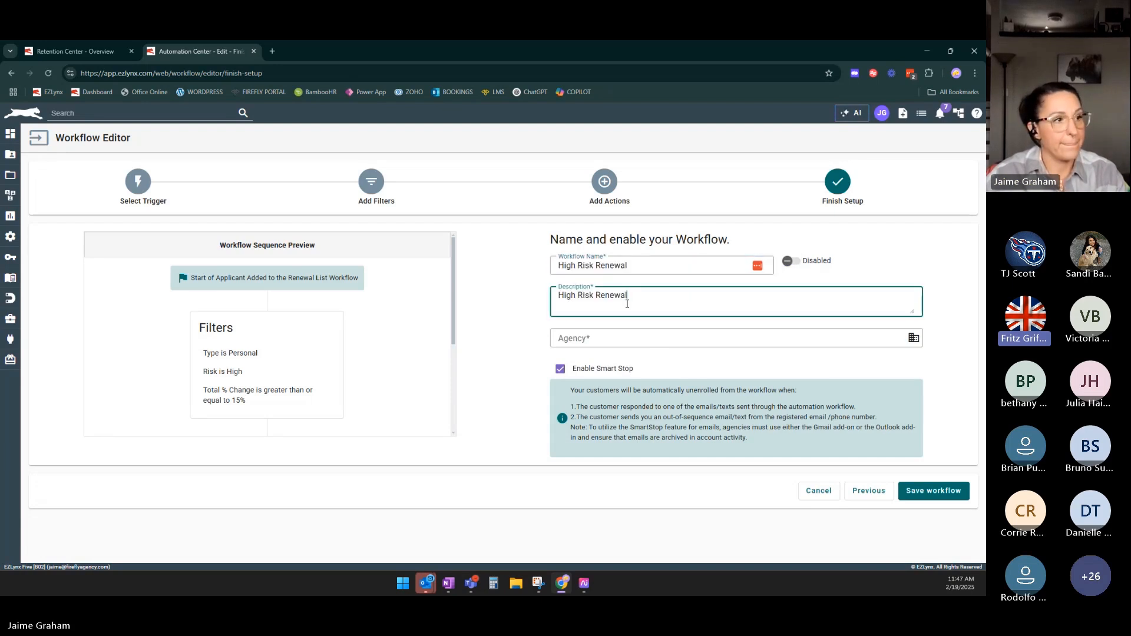
left_click(913, 338)
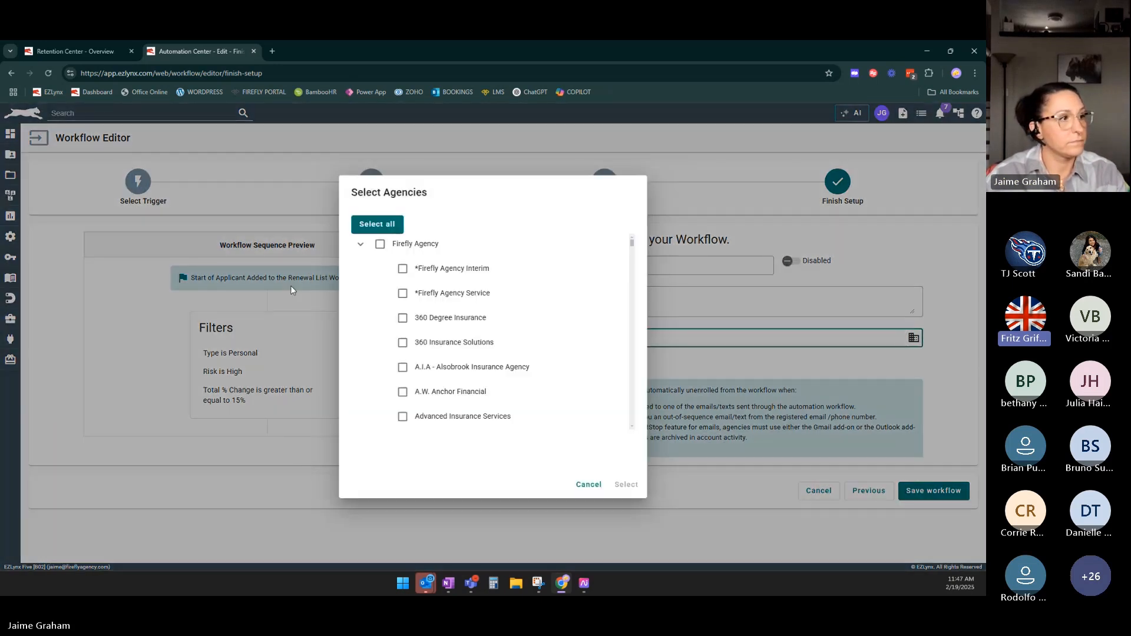
left_click(402, 293)
left_click(626, 485)
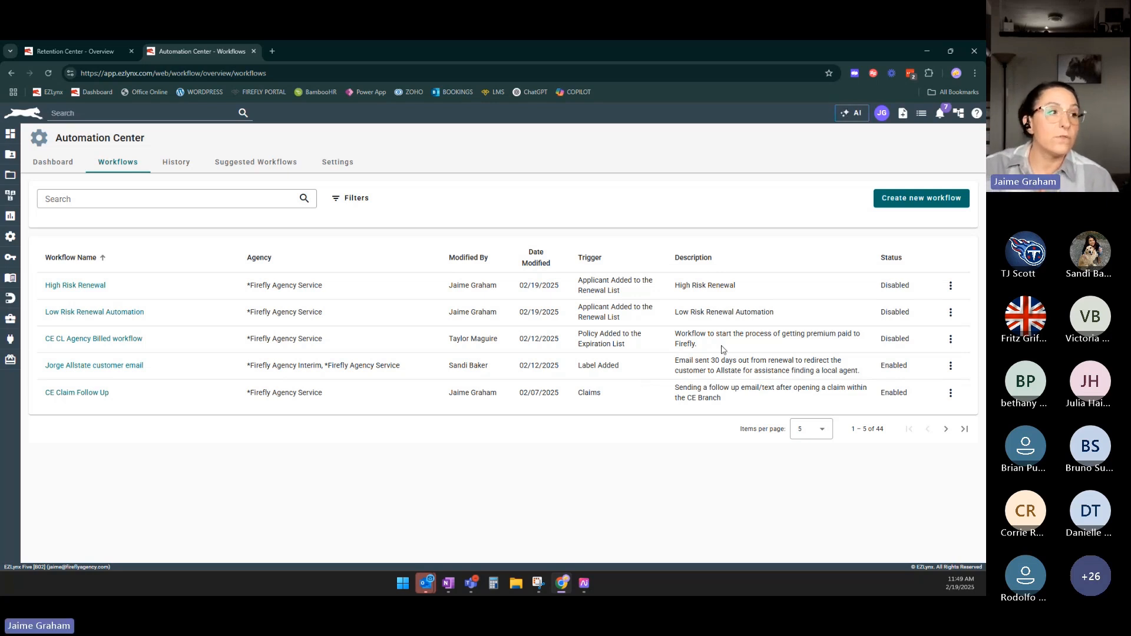
Return to the Retention Center overview and filter the renewals to the Commercial policy type.
left_click(92, 52)
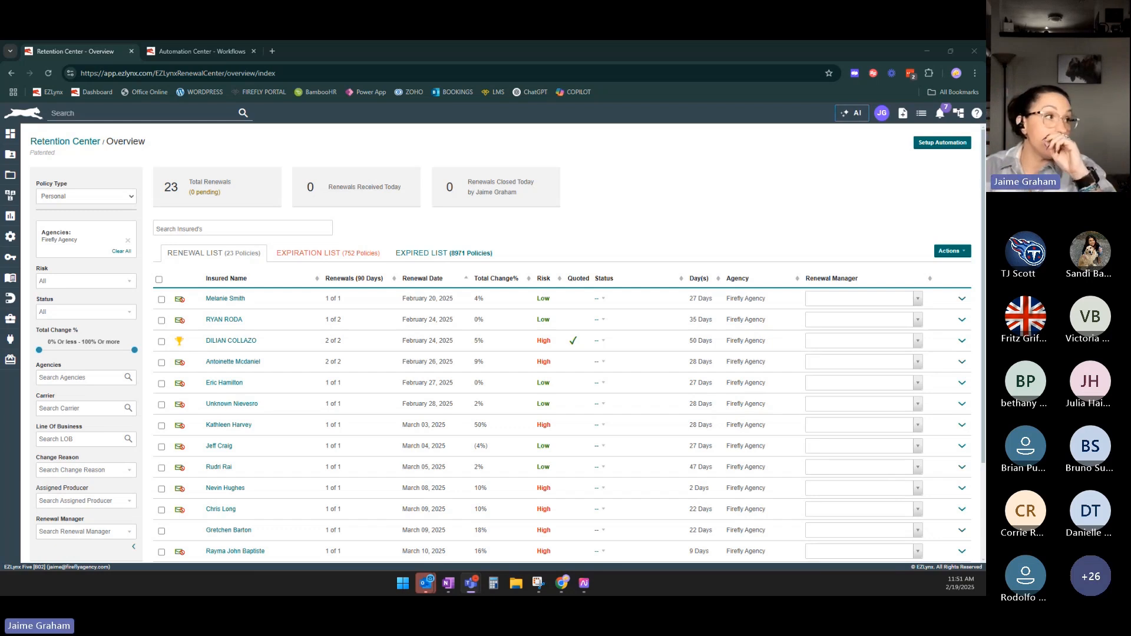
left_click(88, 196)
left_click(90, 231)
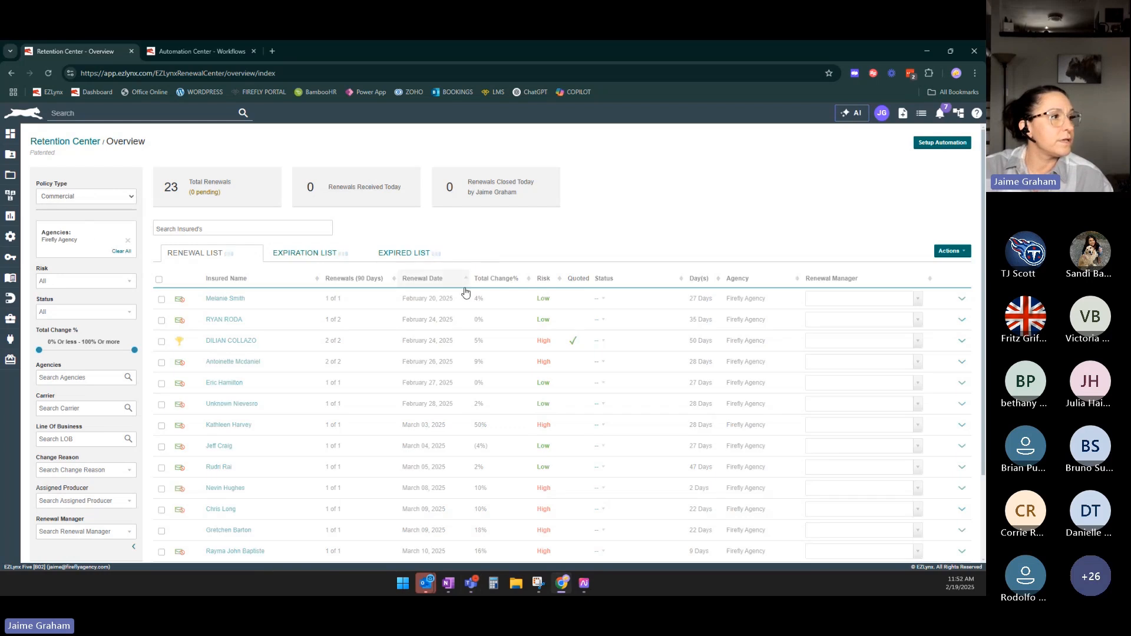